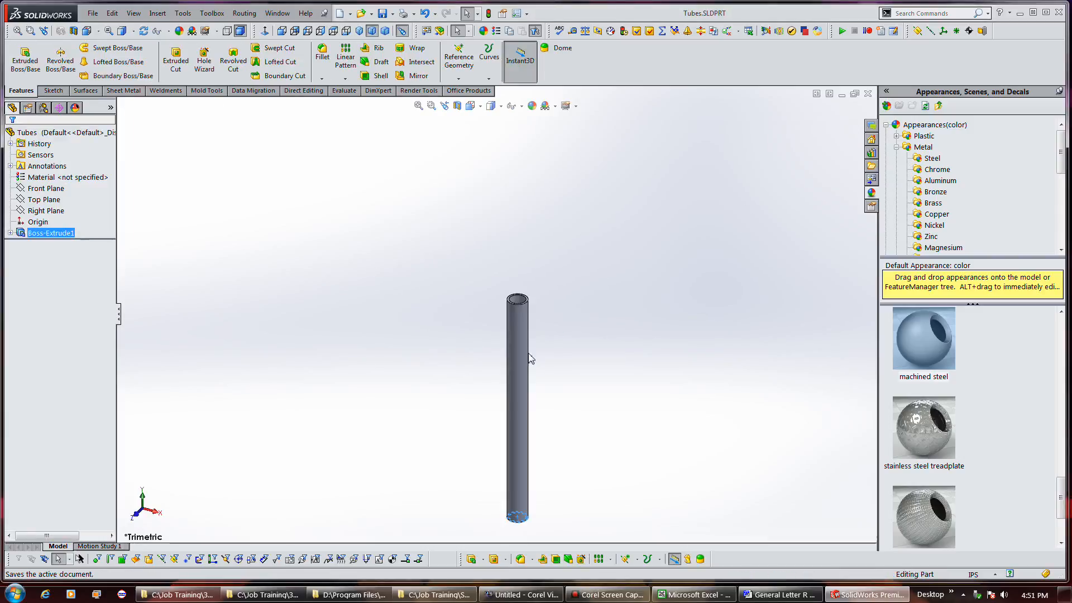
- Open the tube's extrude feature definition, check its end condition and depth, and close it
click(13, 238)
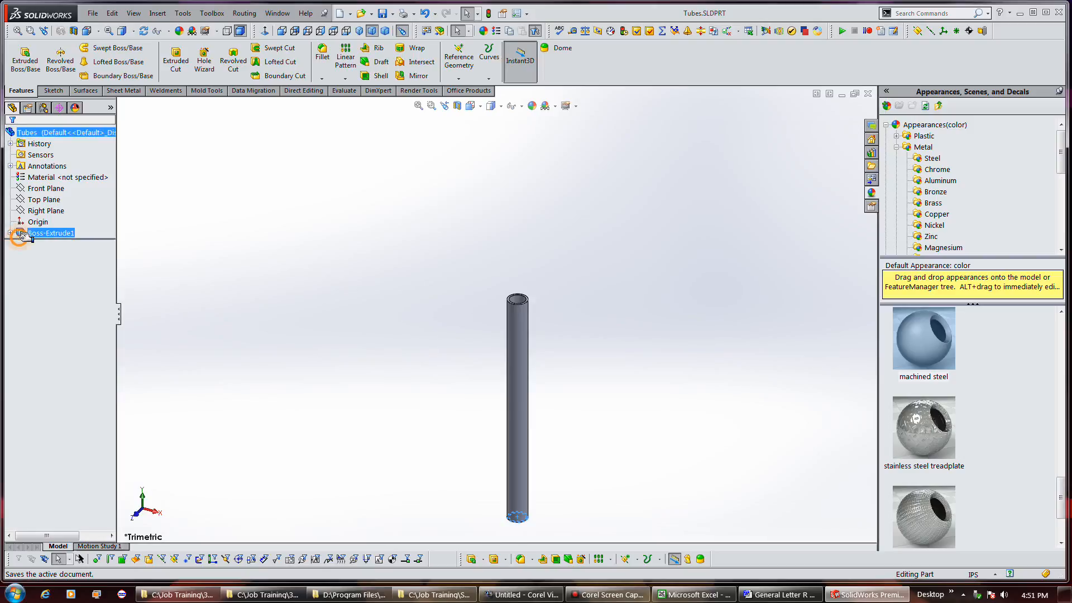
right_click(20, 238)
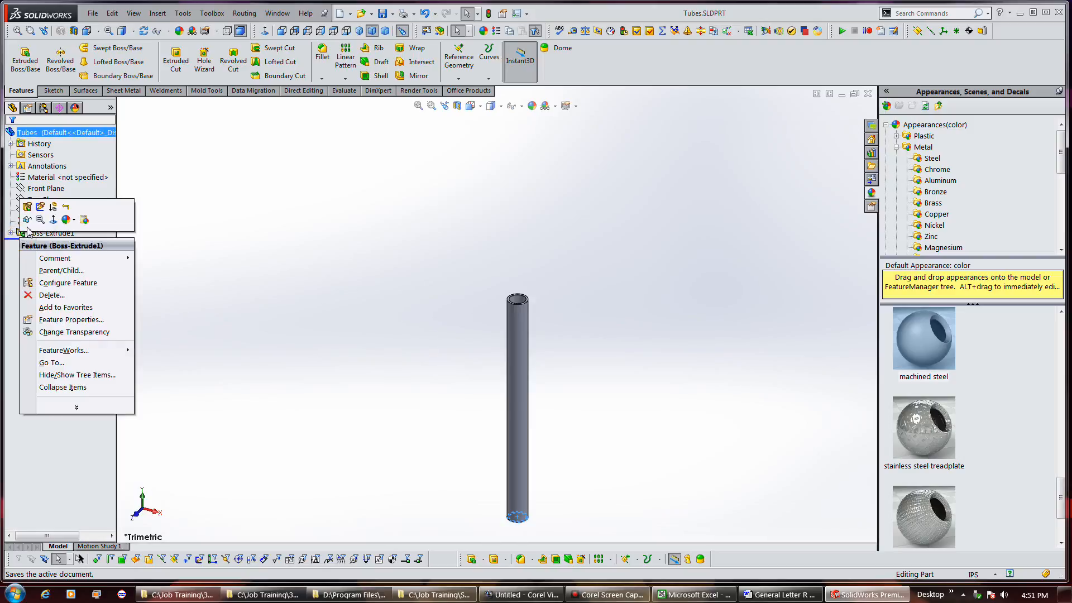
click(28, 207)
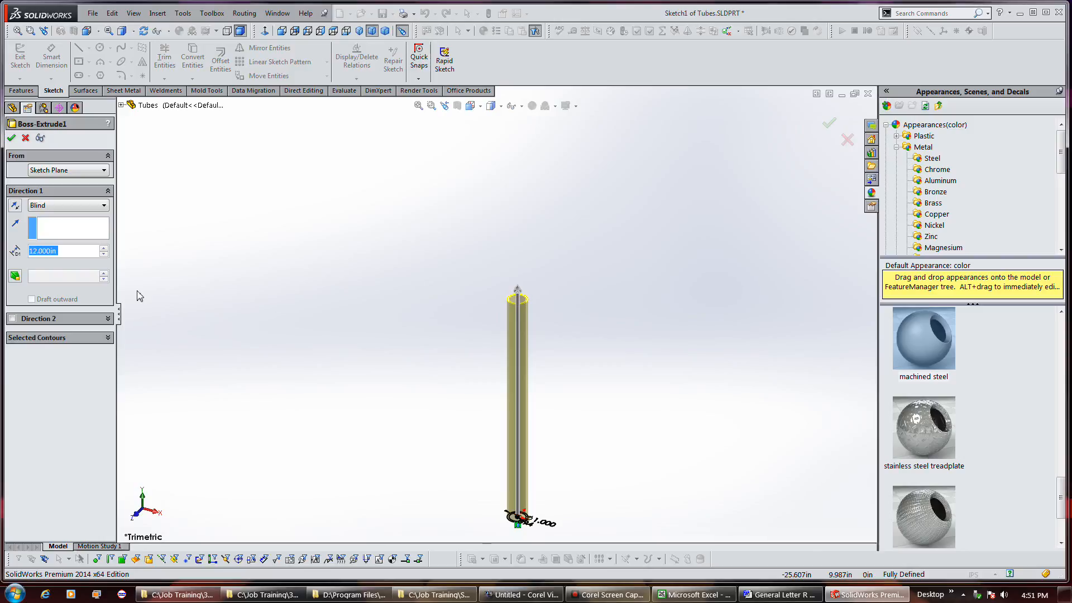
click(603, 594)
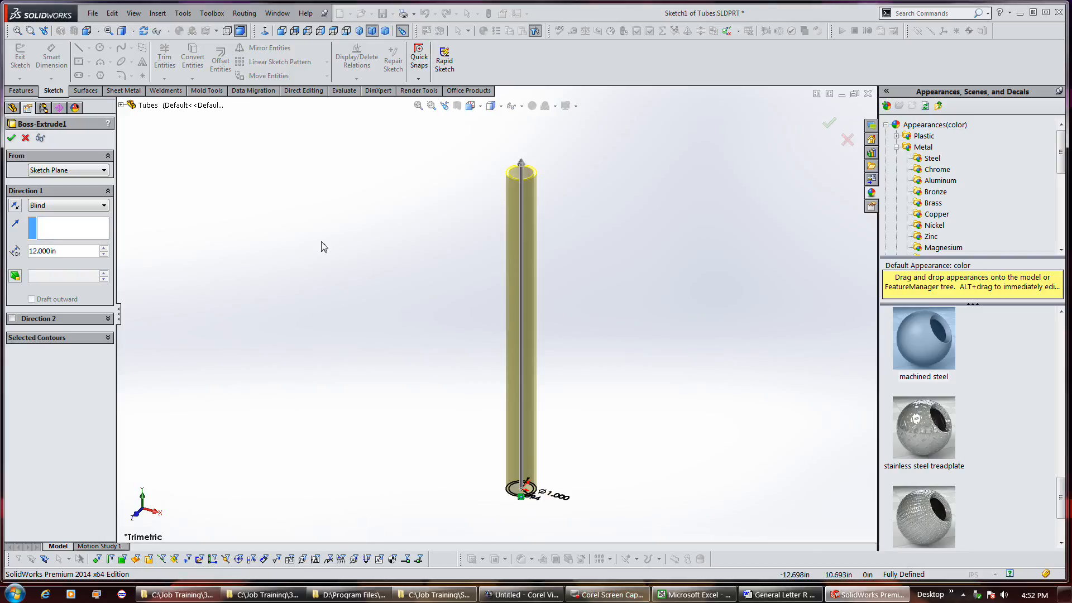
click(11, 137)
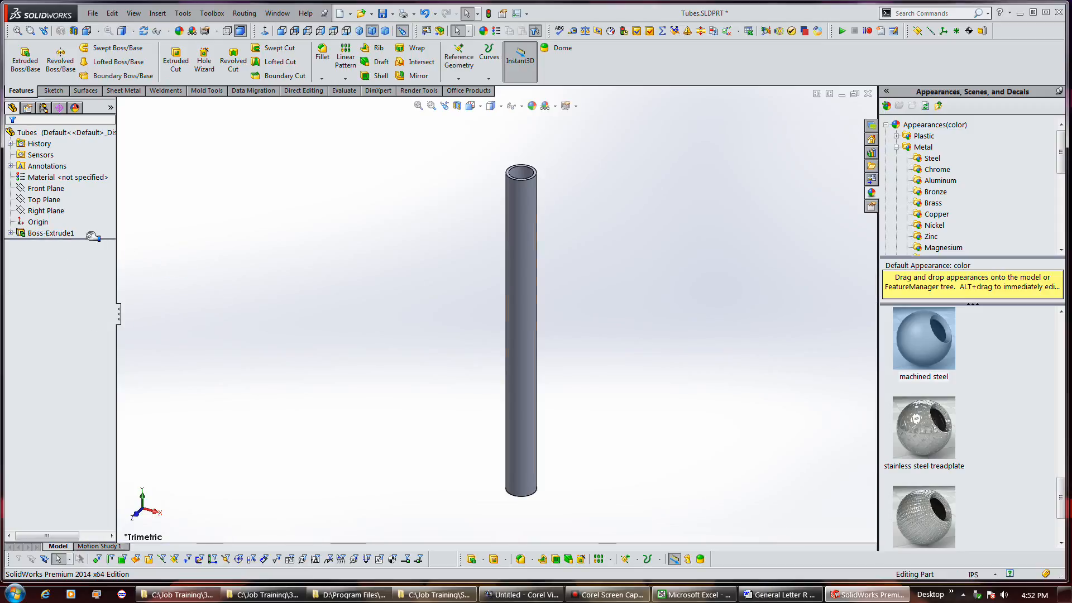
- Rename the tube's extrusion depth dimension to Length
click(50, 233)
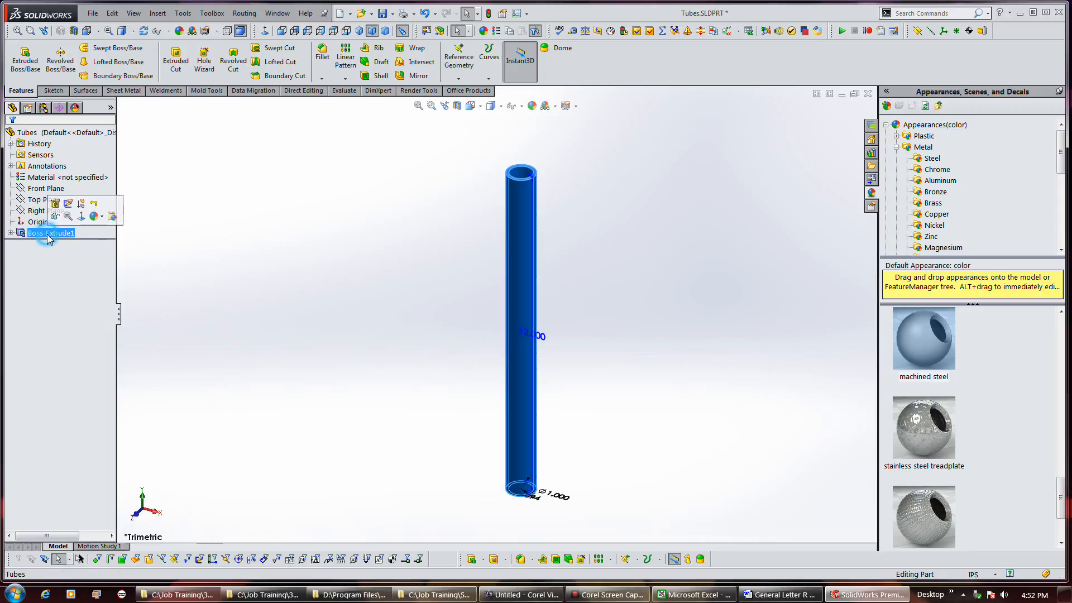
double_click(541, 334)
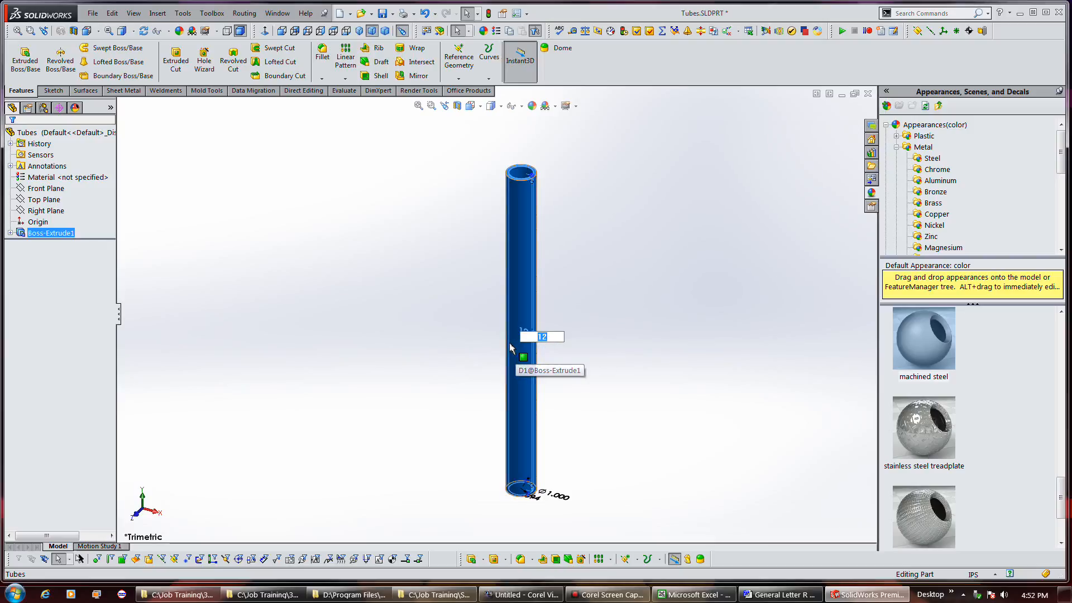
click(478, 324)
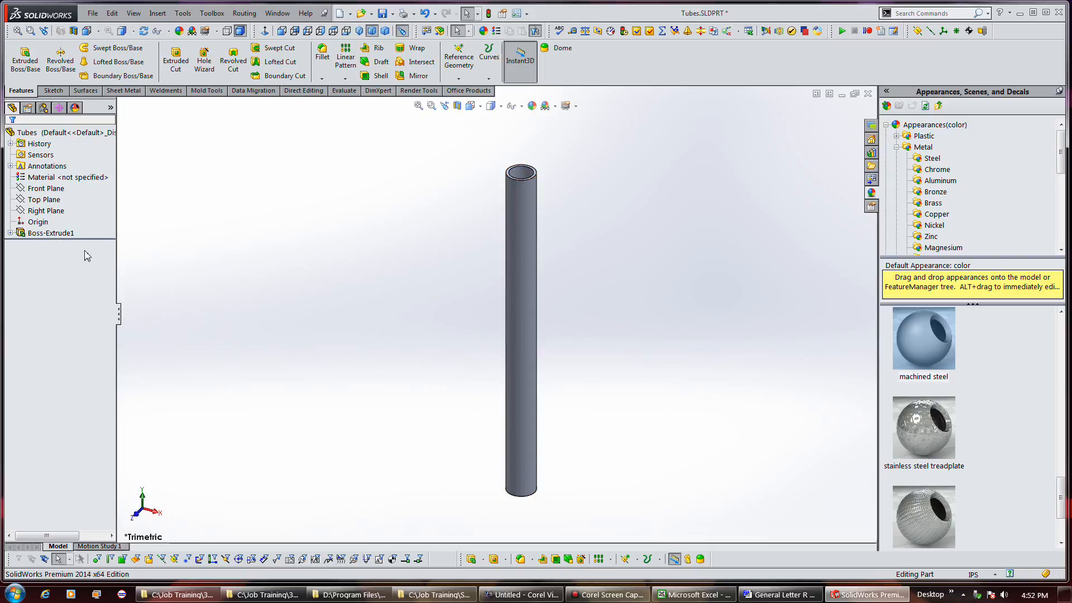
click(51, 233)
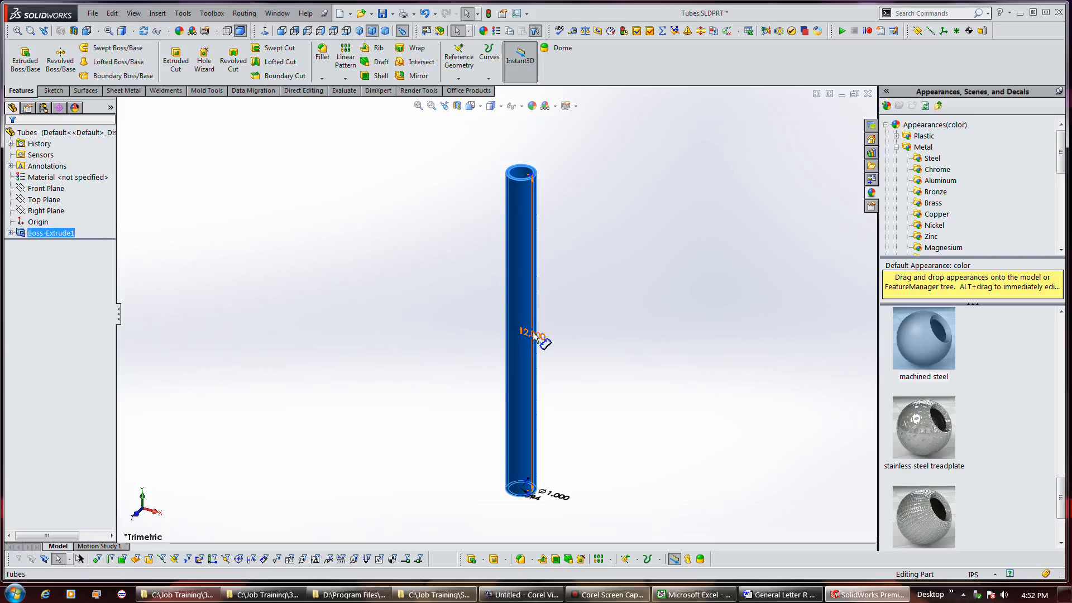
right_click(539, 336)
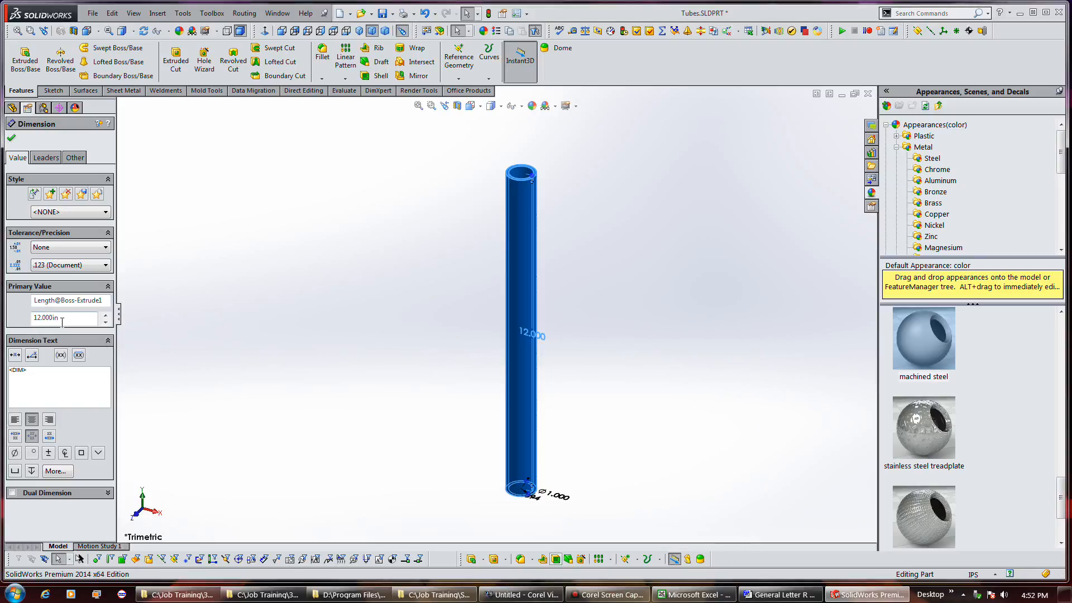
click(11, 137)
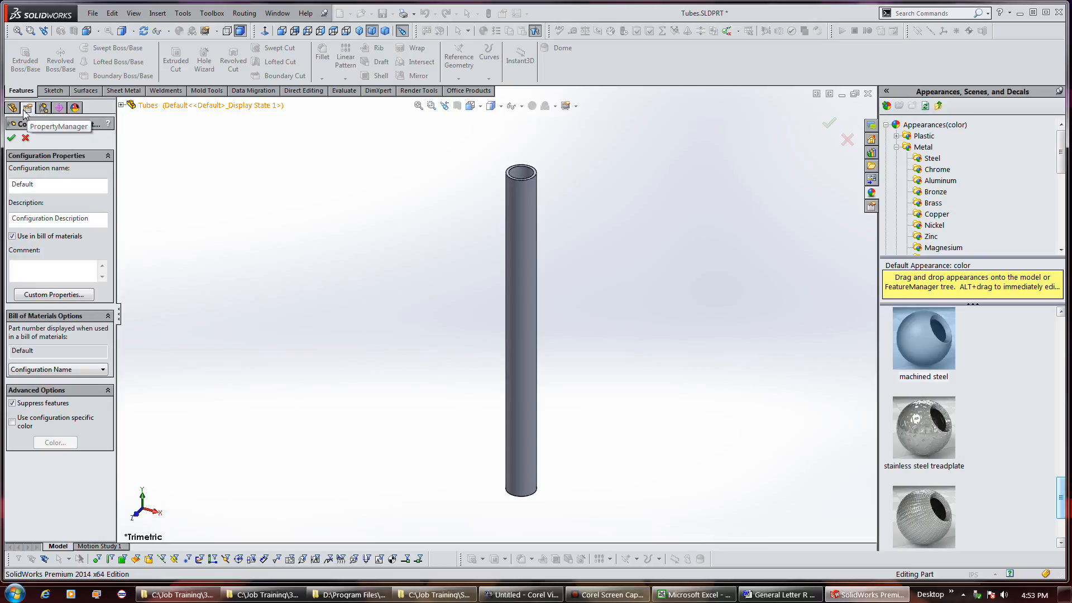
- Set the description of the Default configuration to "Configuration Description" in its properties
click(25, 139)
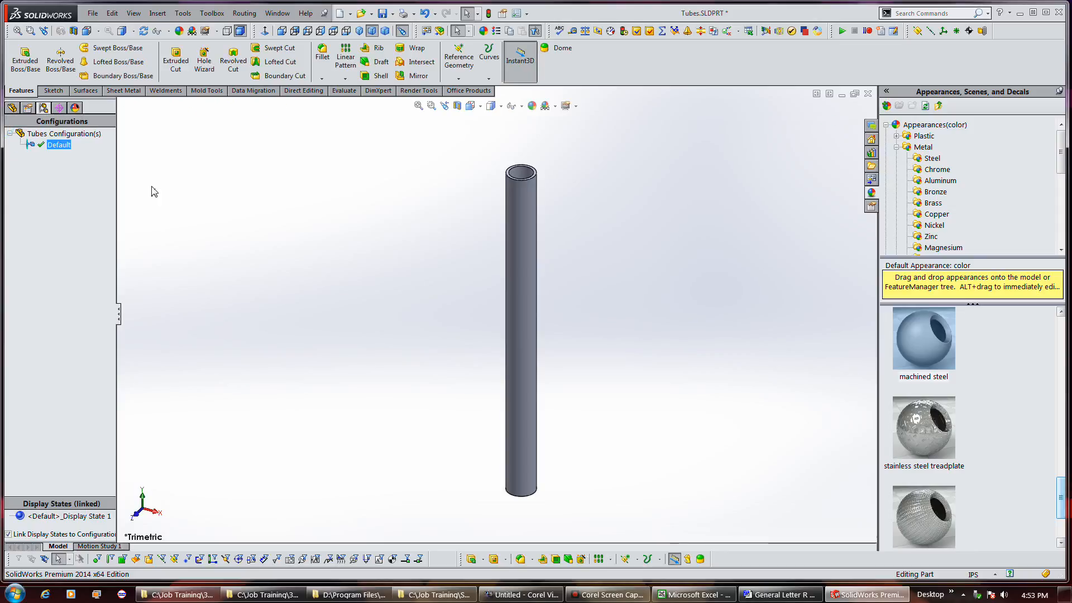
right_click(66, 148)
click(106, 197)
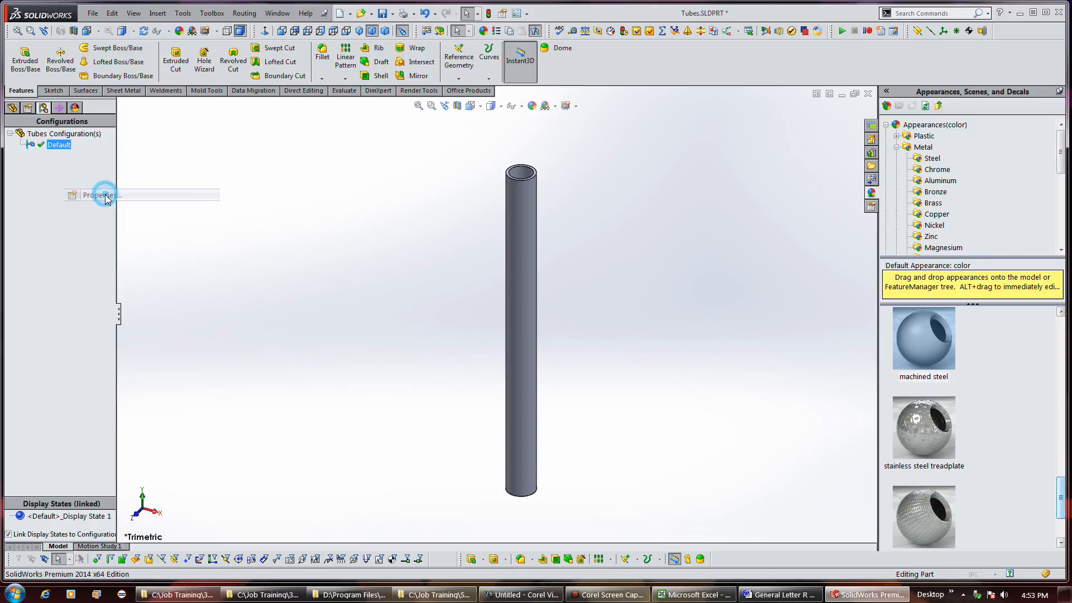
drag(64, 223, 8, 221)
text(Configuration Description)
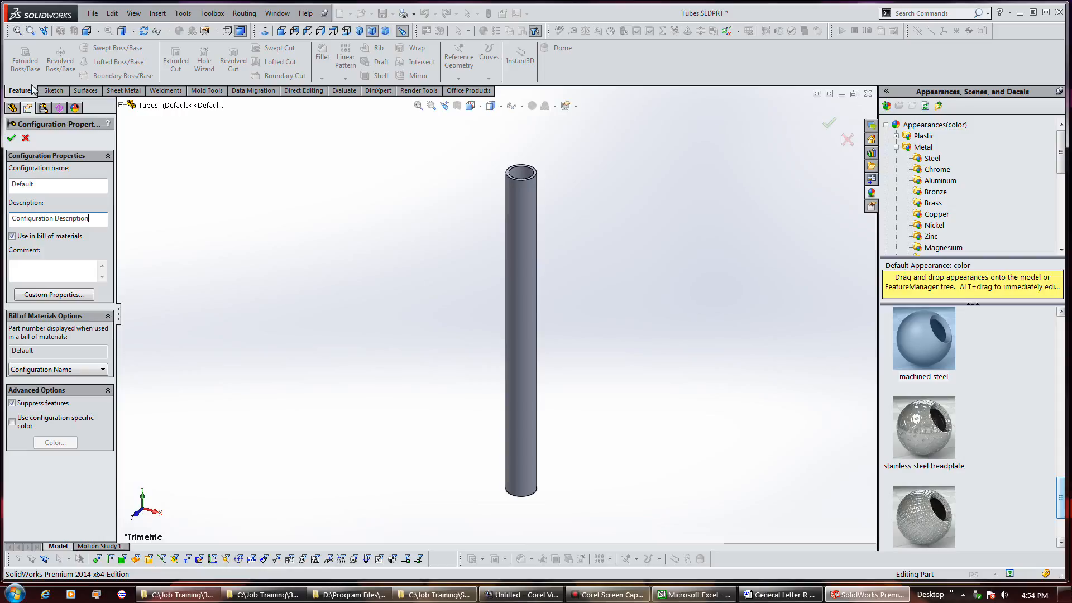
click(12, 139)
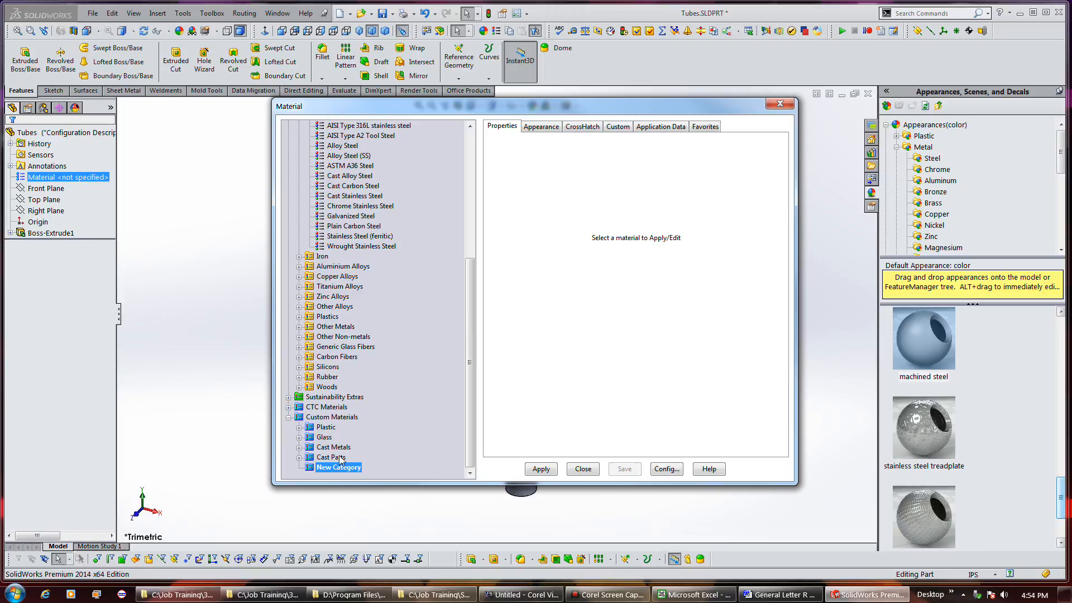
- Rename the new category in the Custom Materials library as Steel
key(Return)
right_click(356, 469)
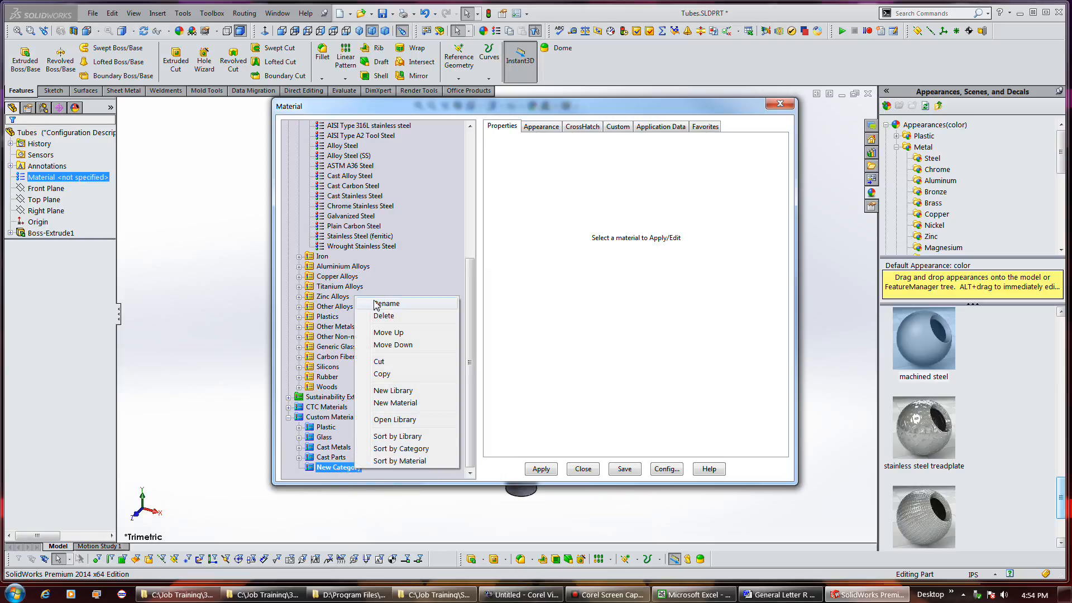
click(385, 303)
text(Stee)
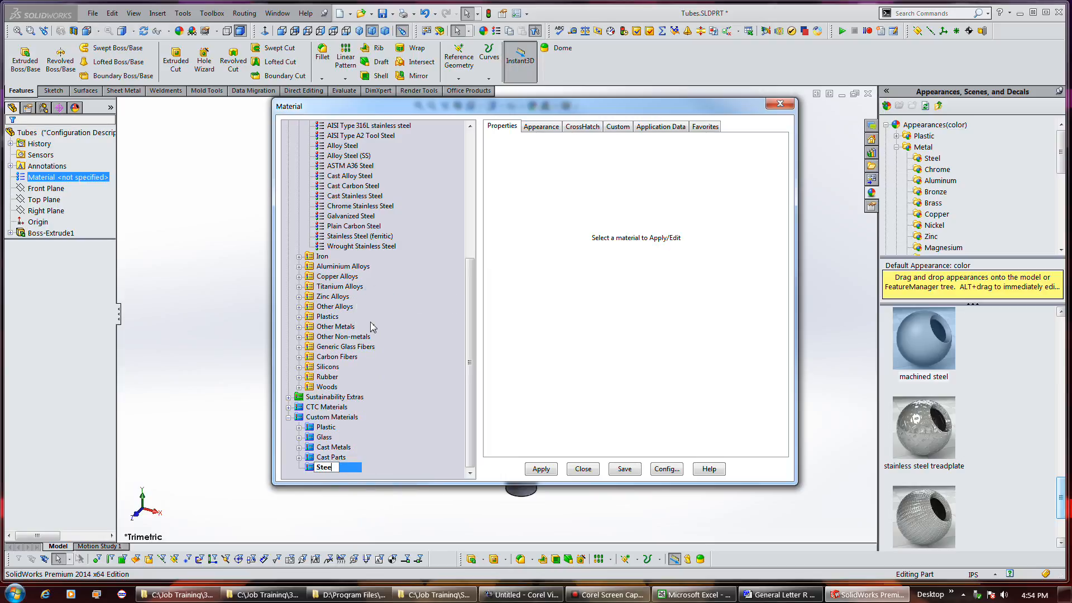
text(l)
click(380, 272)
- Copy the AISI 316 Stainless Steel Sheet (SS) material from the SolidWorks Materials steel list
scroll(381, 272, up, 4)
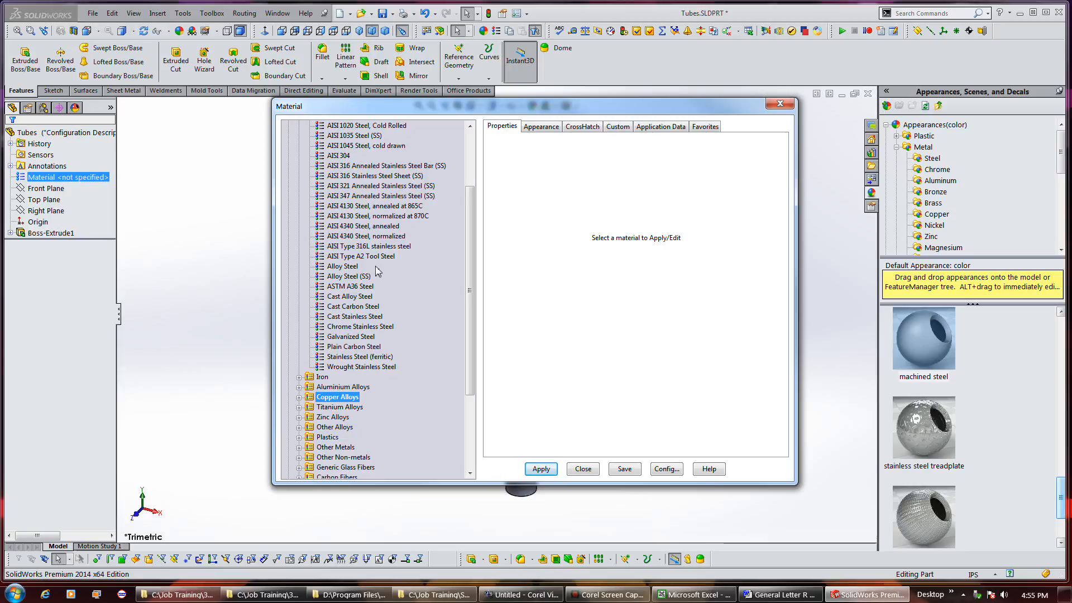
scroll(374, 202, up, 3)
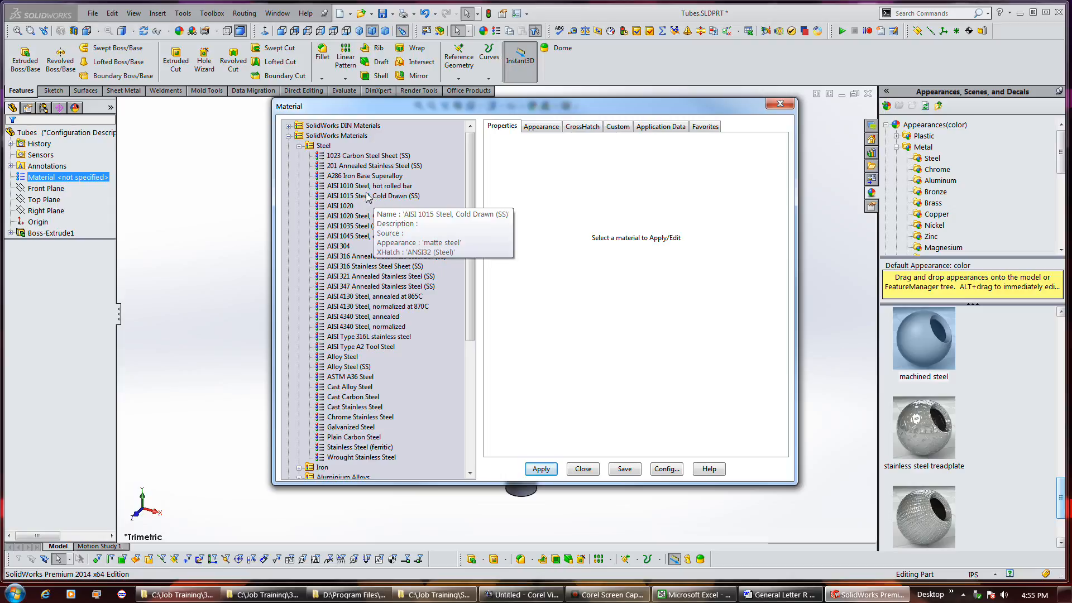
click(358, 266)
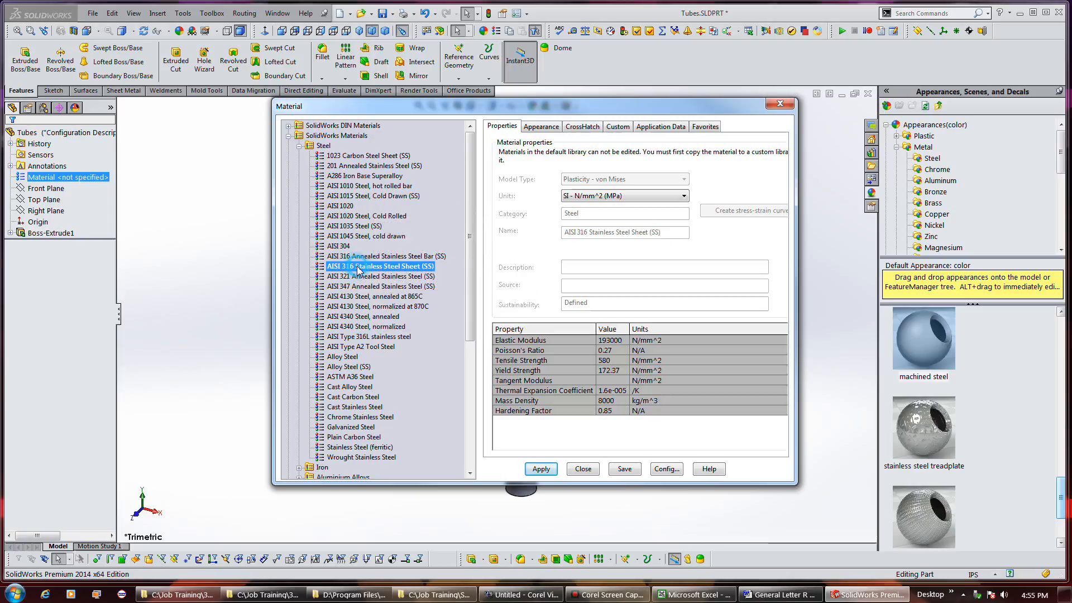
click(339, 267)
right_click(339, 267)
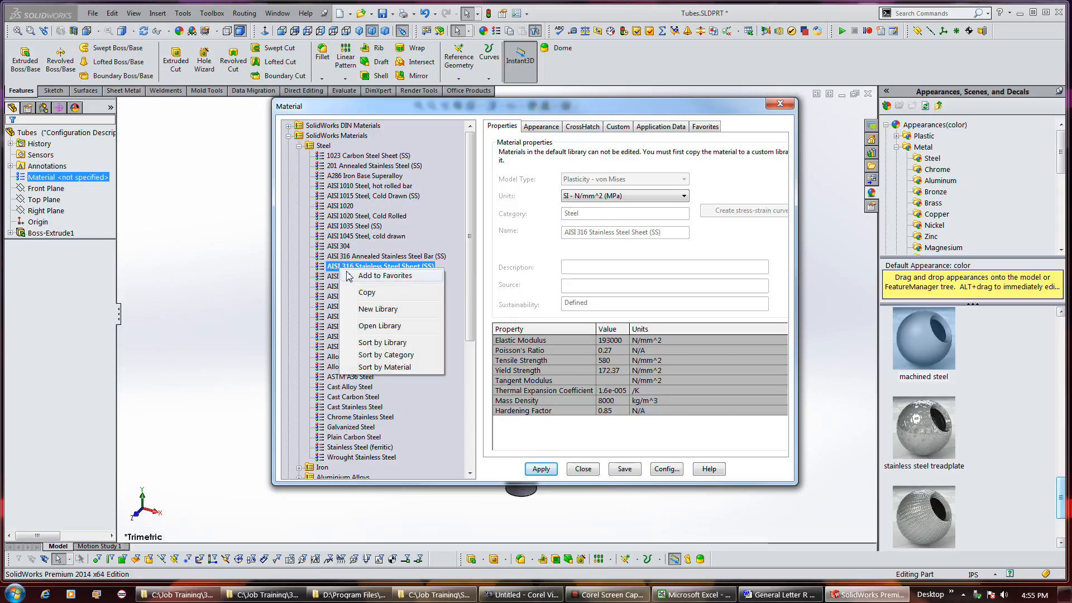
click(361, 292)
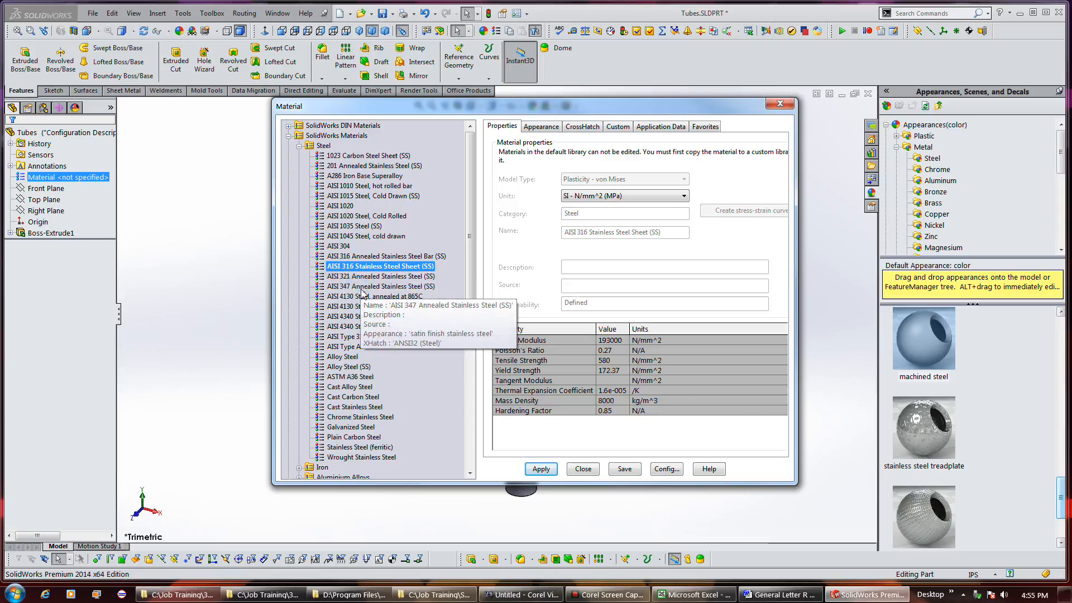
- Paste the copied material into the Steel category of Custom Materials and open its name for editing
click(374, 326)
scroll(389, 328, down, 5)
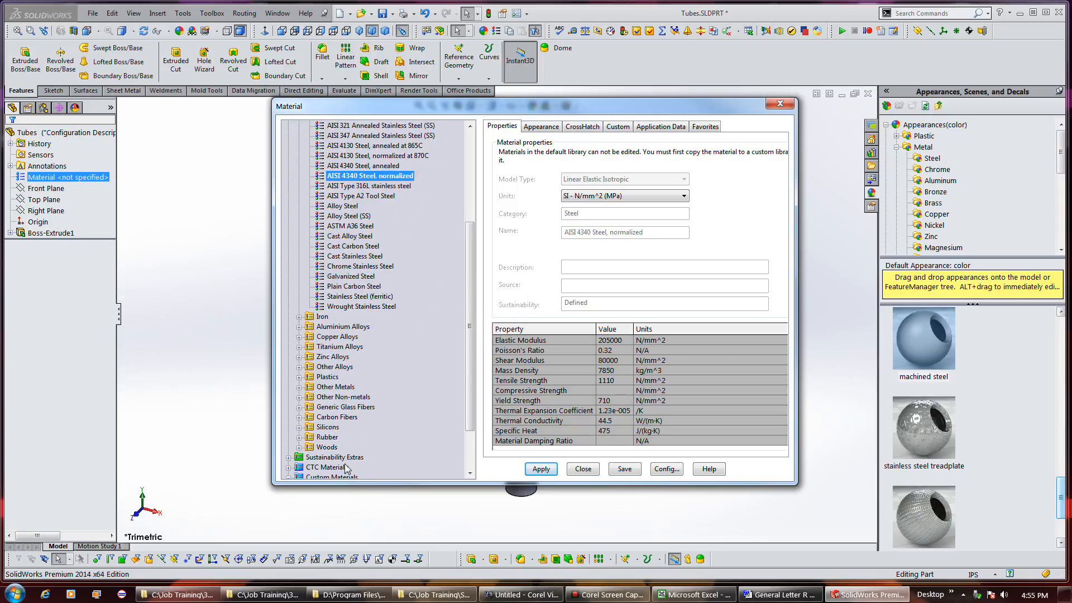
scroll(342, 475, down, 2)
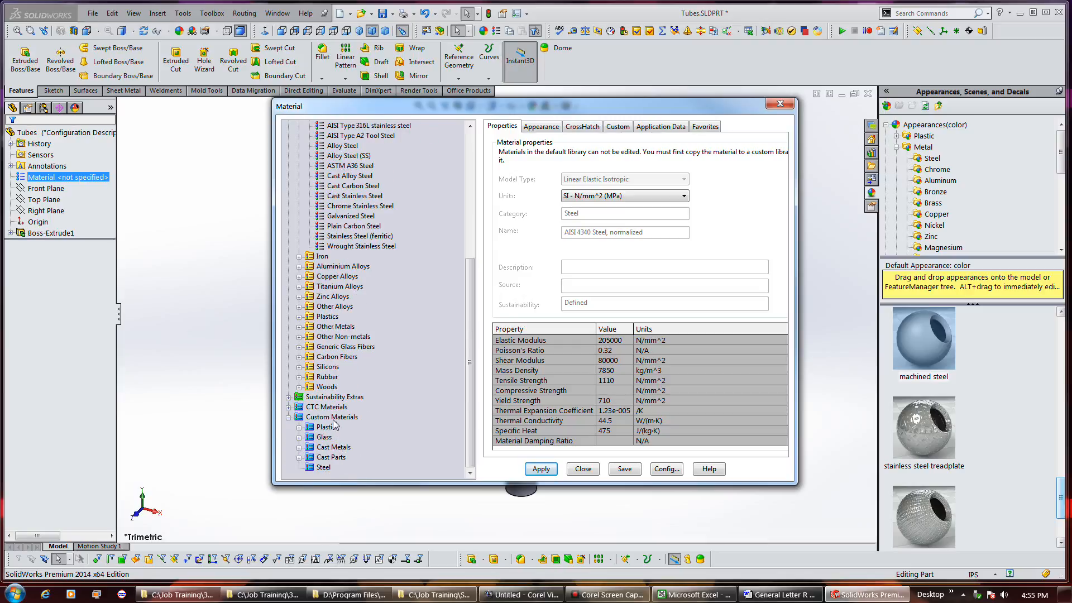
right_click(313, 467)
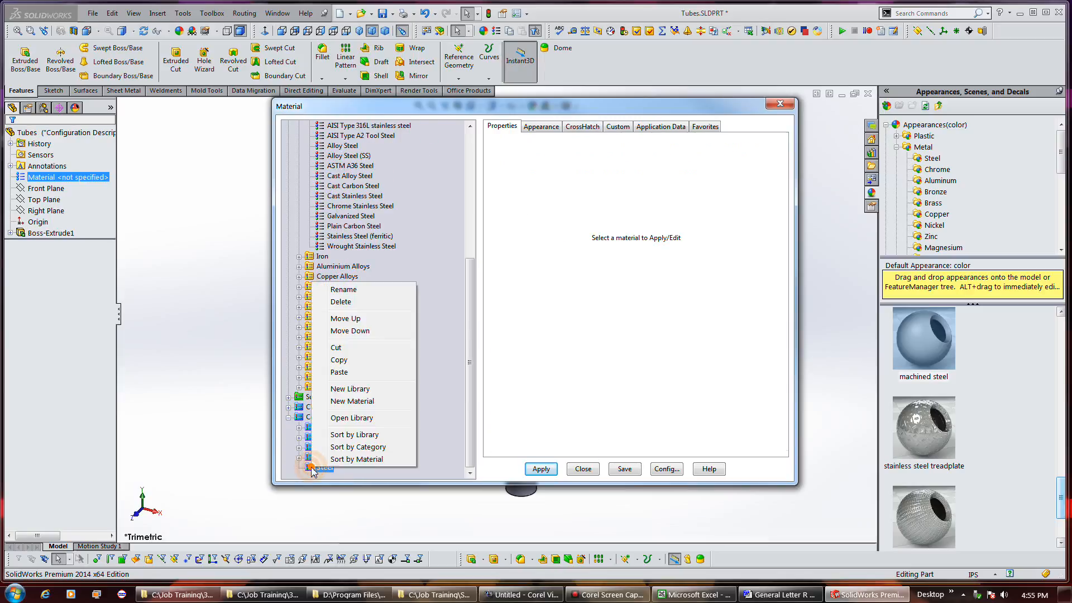
click(351, 374)
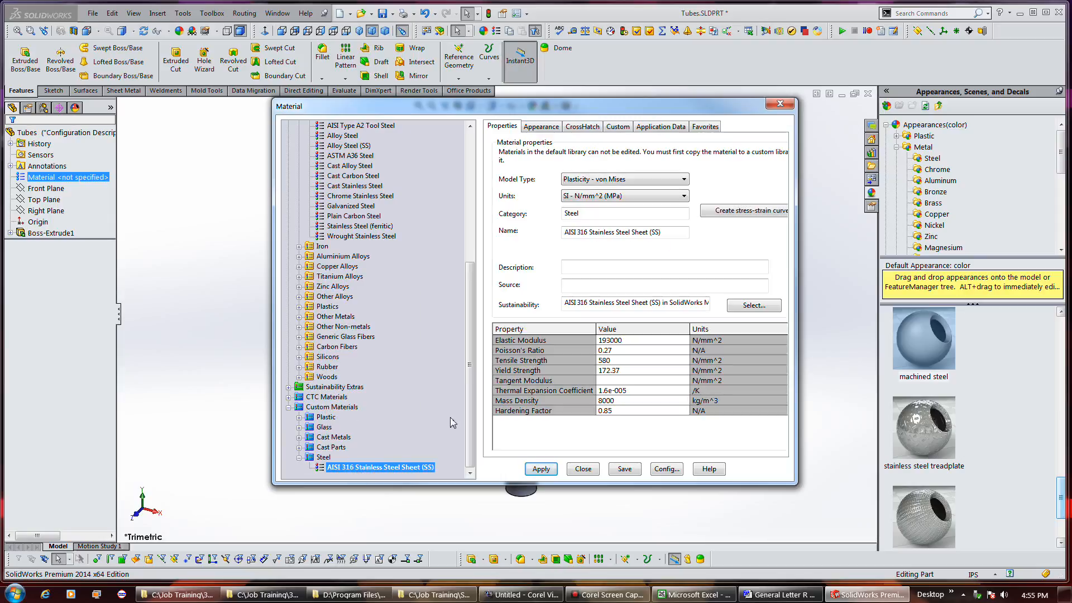
click(623, 232)
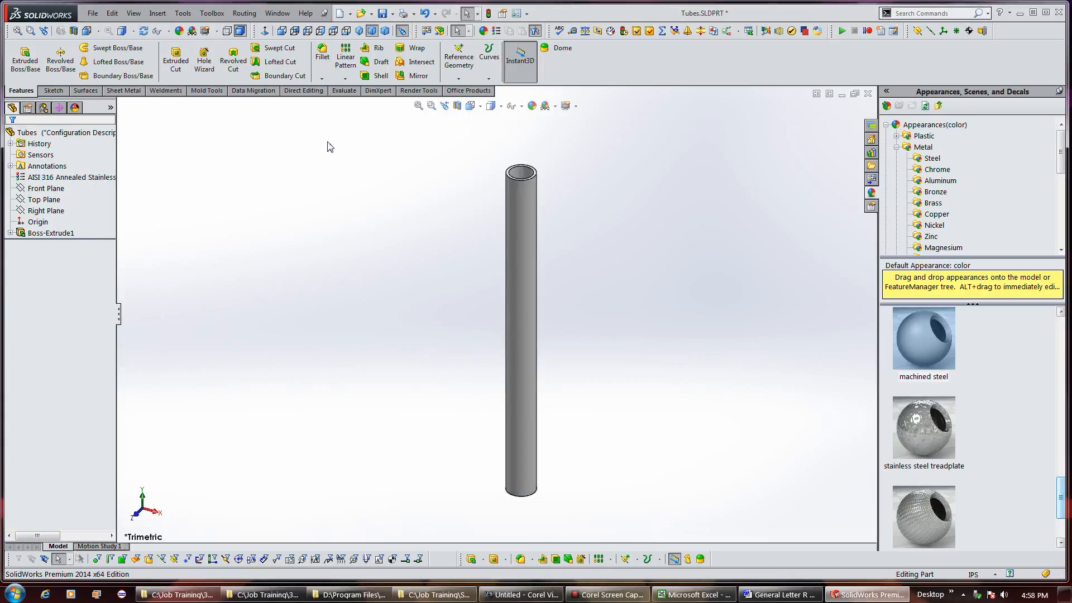
- Insert an auto-created design table that includes the Diameter, Wall and Length dimensions
click(157, 13)
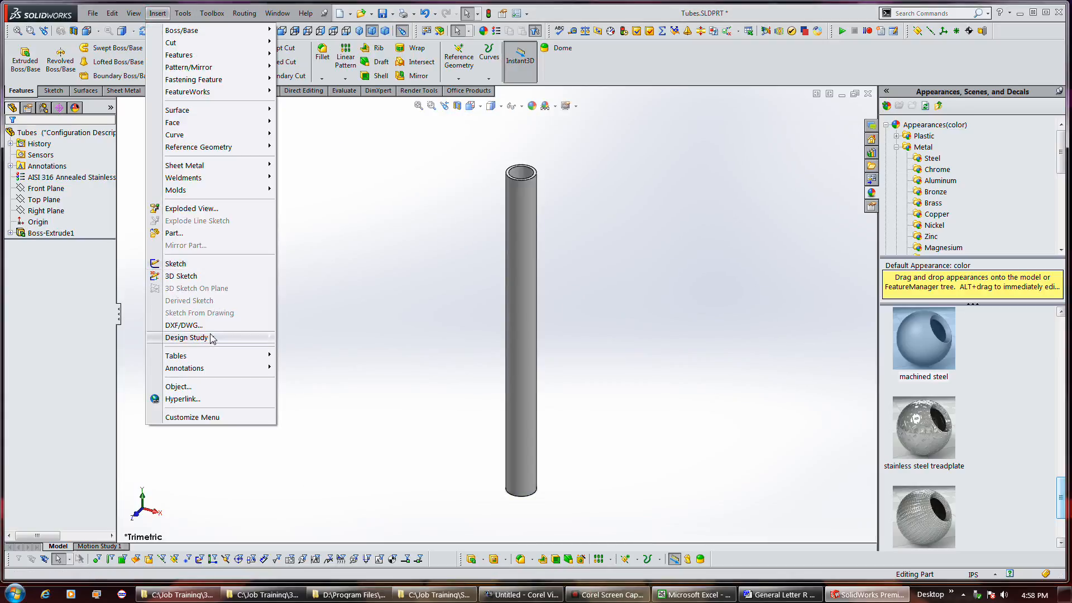
mouse_move(202, 356)
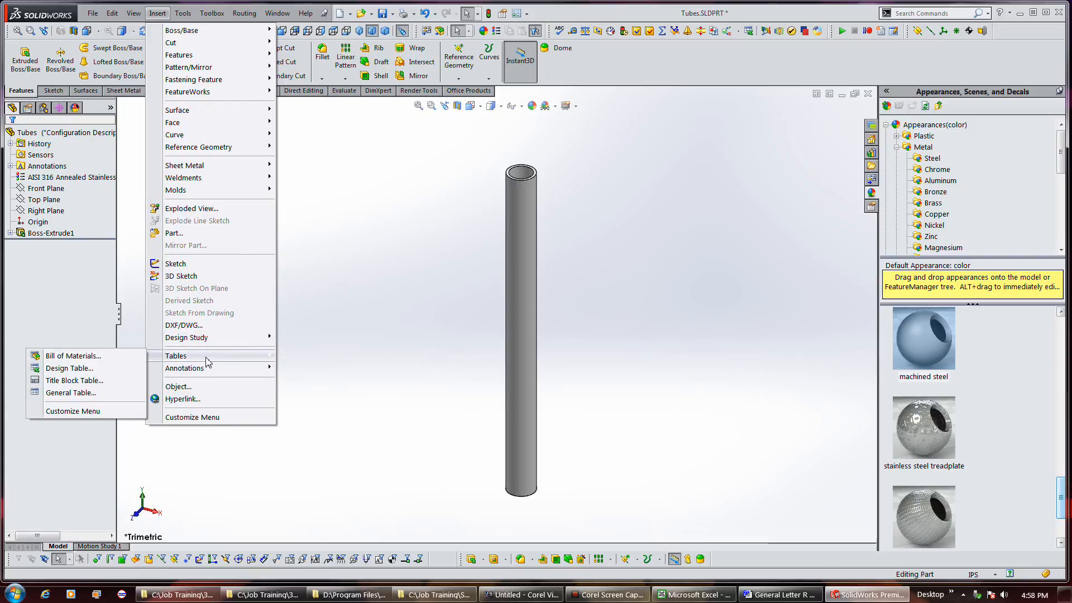
click(91, 368)
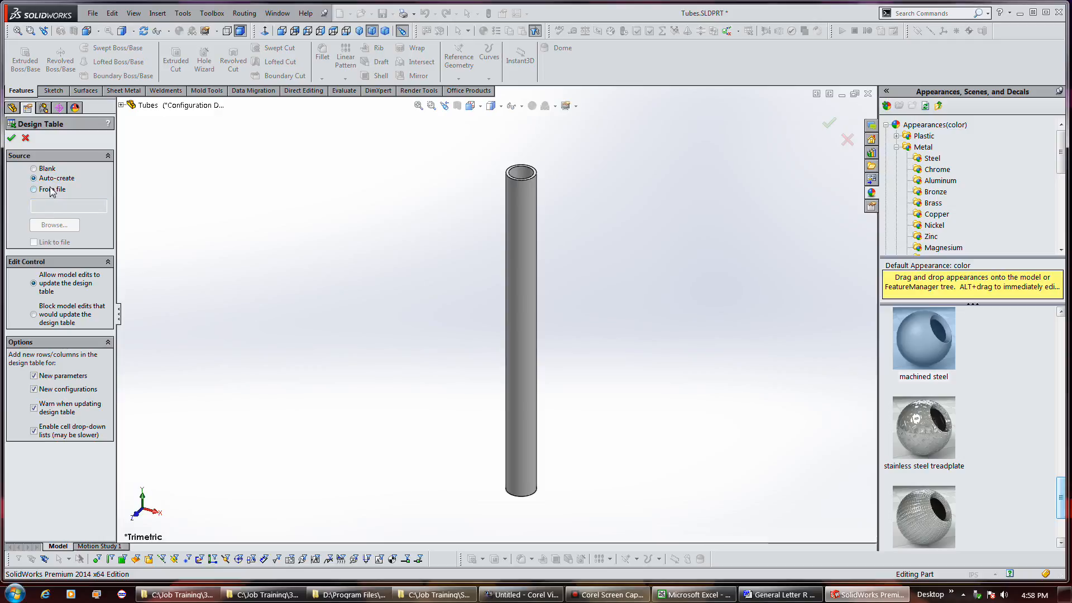
click(11, 139)
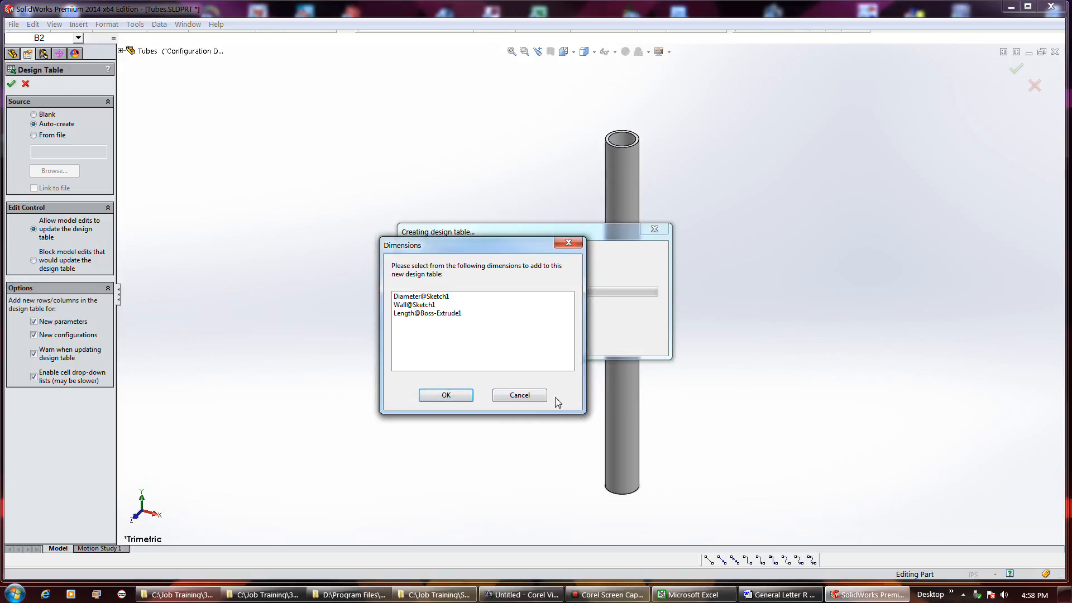
drag(416, 297, 416, 317)
click(446, 395)
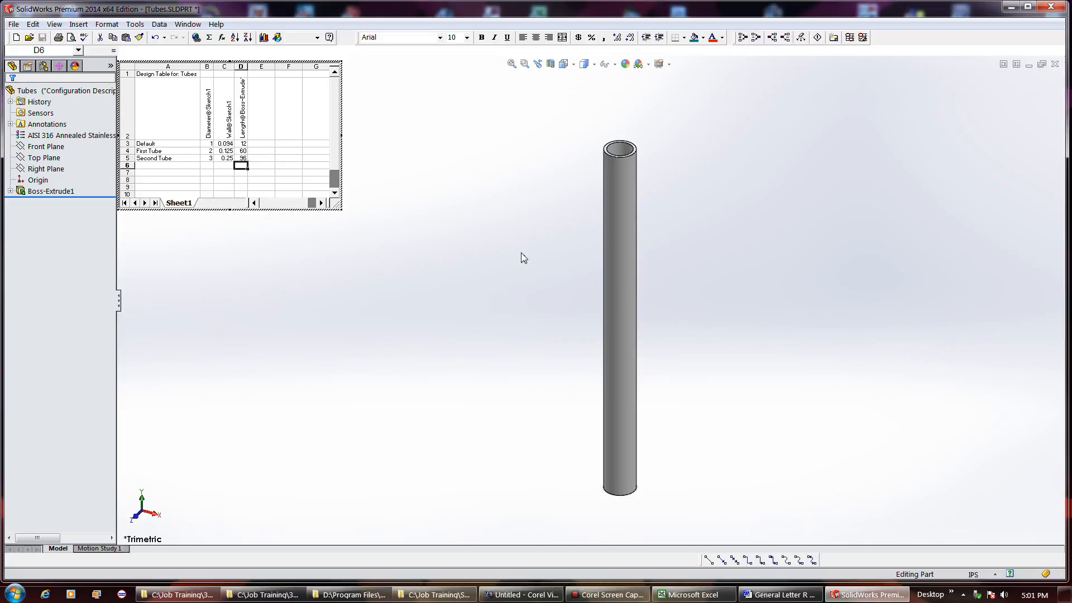
- Close the design table to generate the First Tube and Second Tube configurations and look through the configuration list
click(467, 240)
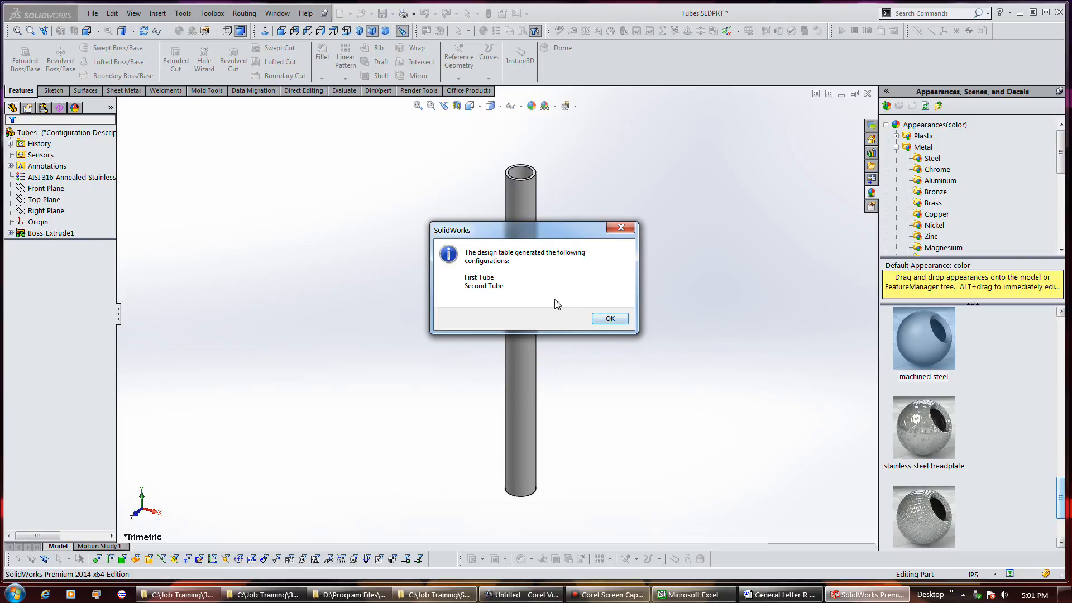
click(607, 320)
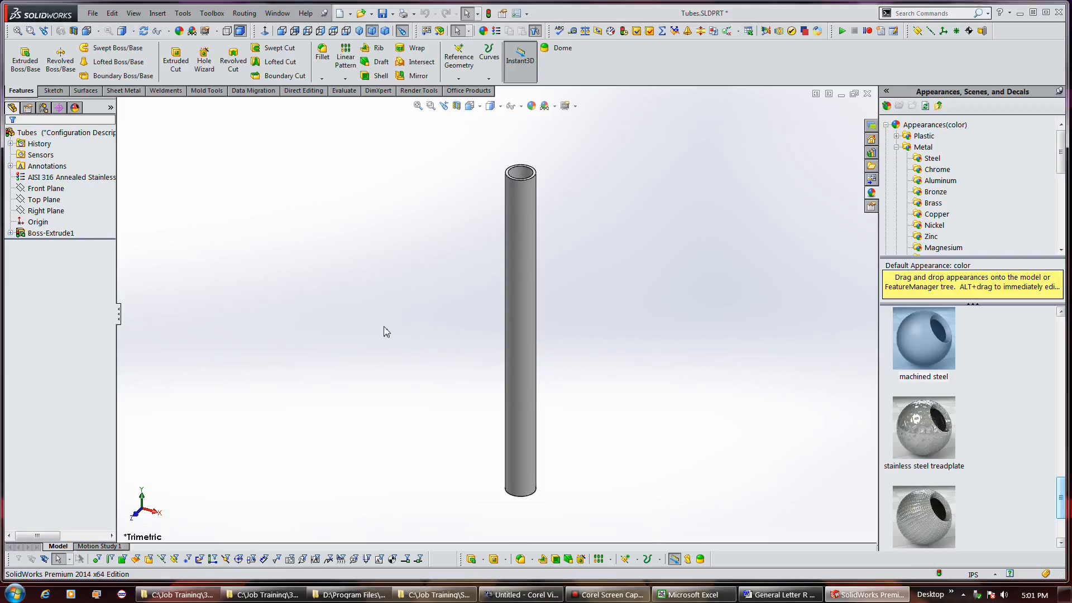
click(44, 109)
click(73, 178)
click(69, 168)
click(65, 178)
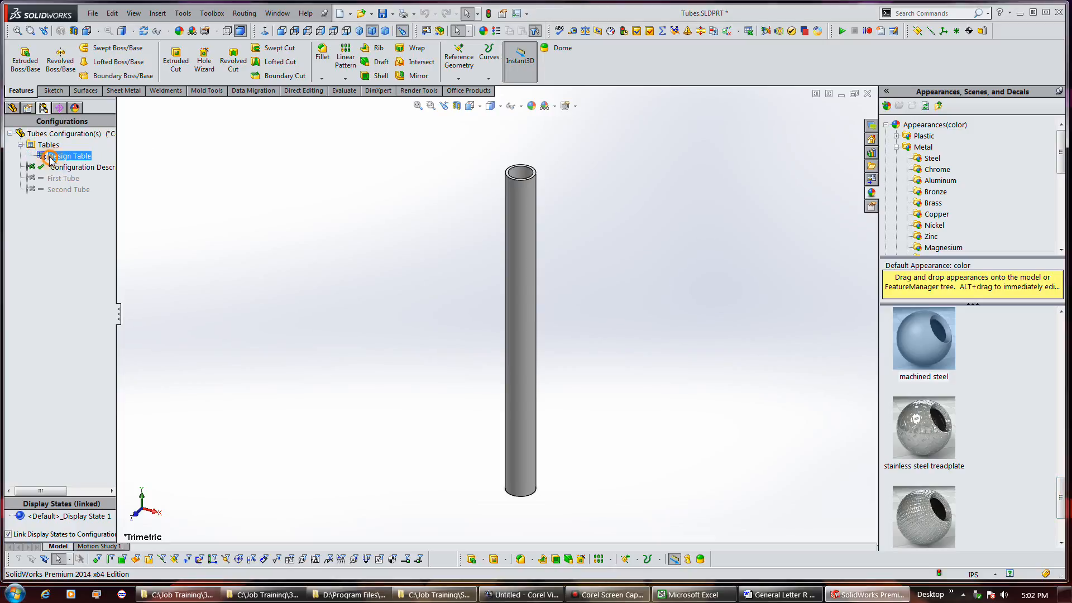
- Review the design table's feature settings and its sheet of tube dimensions, without adding any rows or columns
right_click(55, 159)
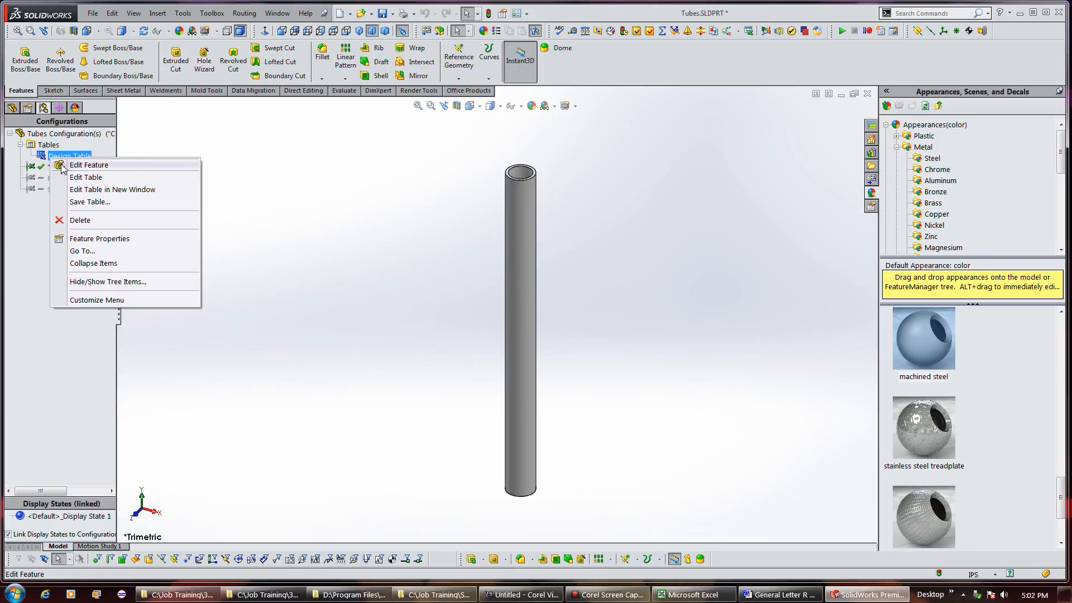
click(89, 165)
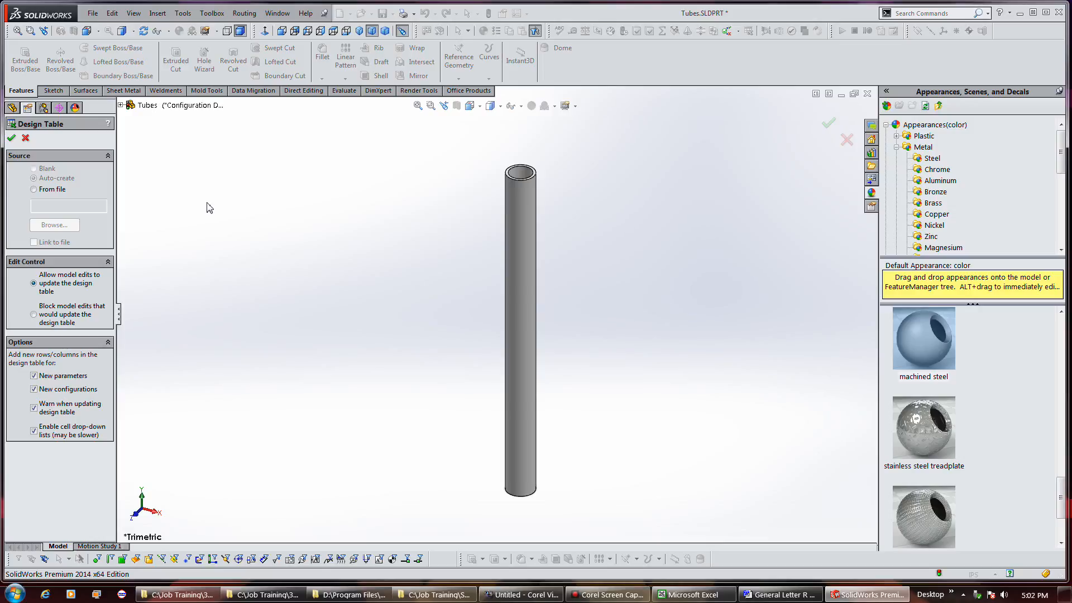
click(25, 138)
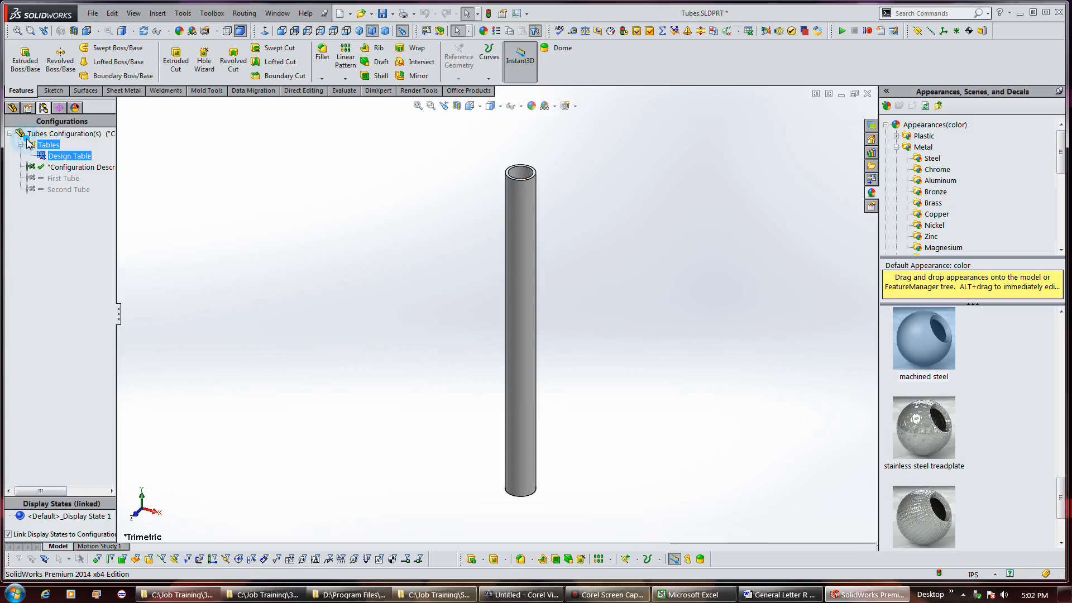
right_click(53, 158)
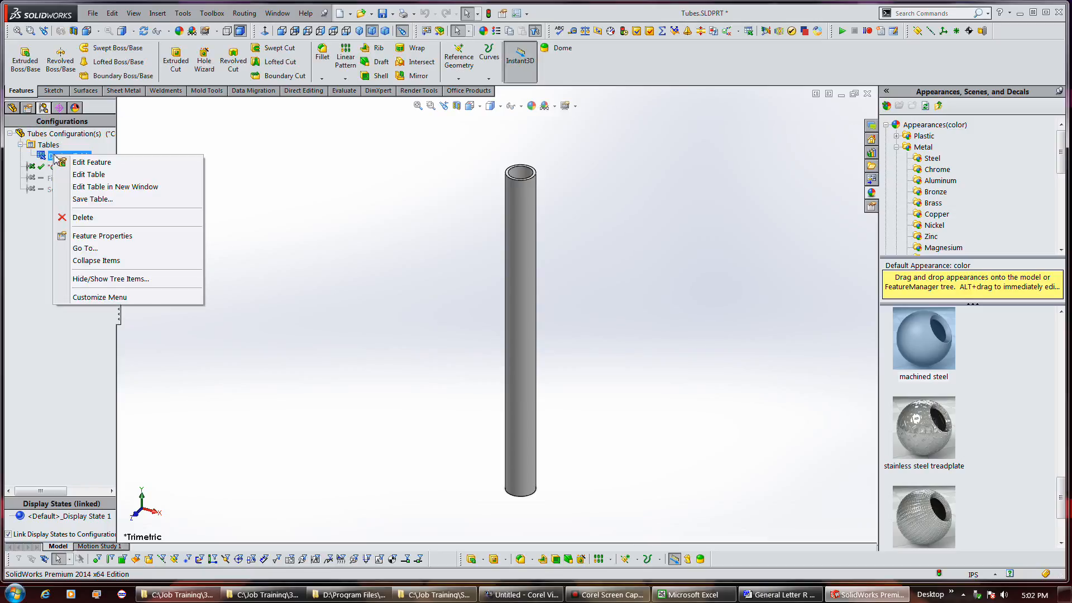
click(179, 175)
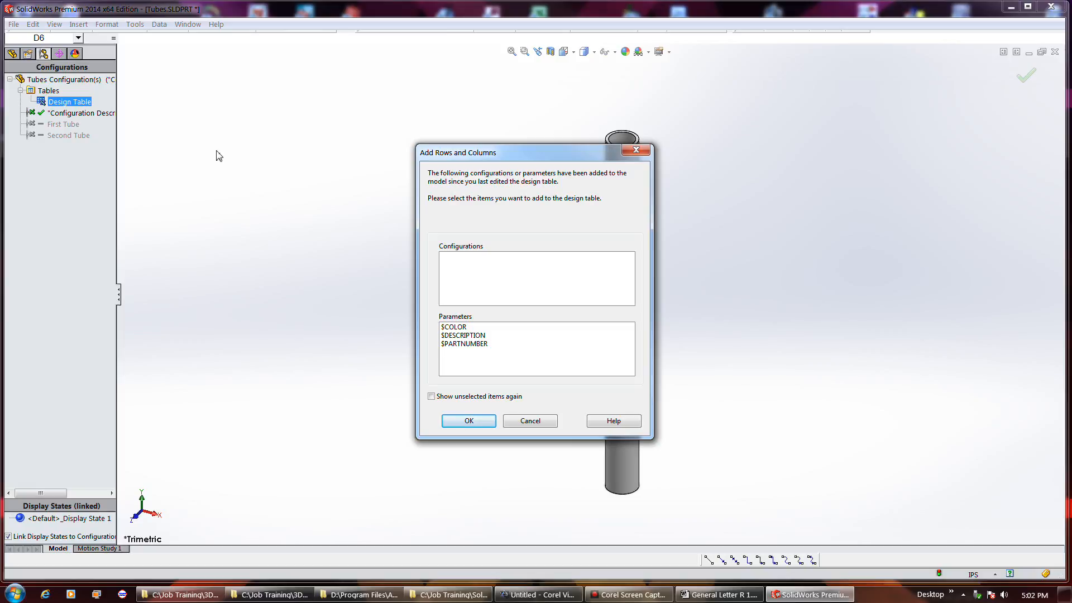
click(540, 419)
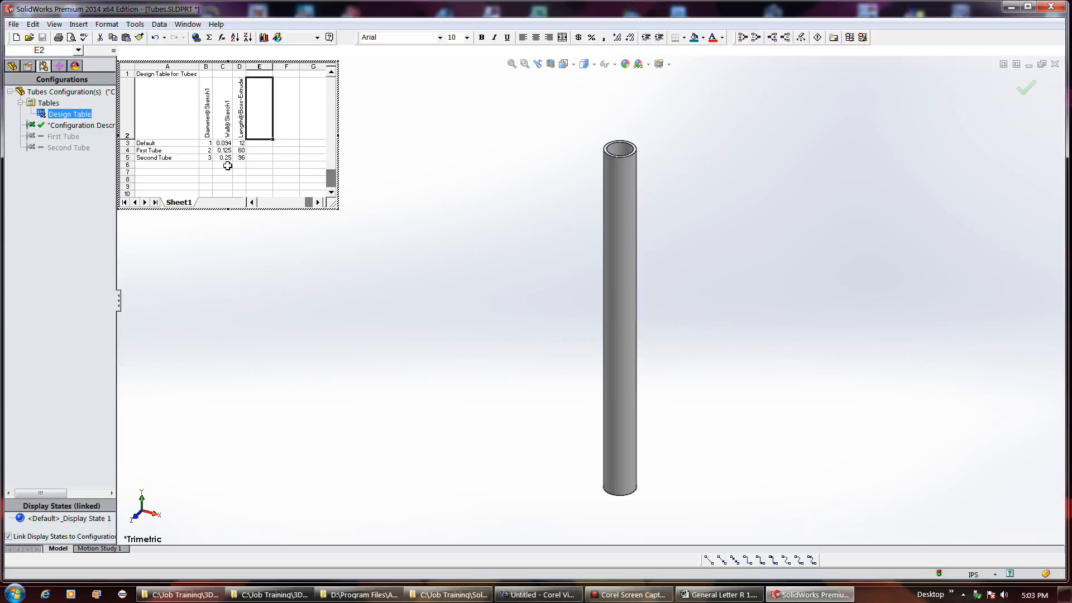
click(364, 204)
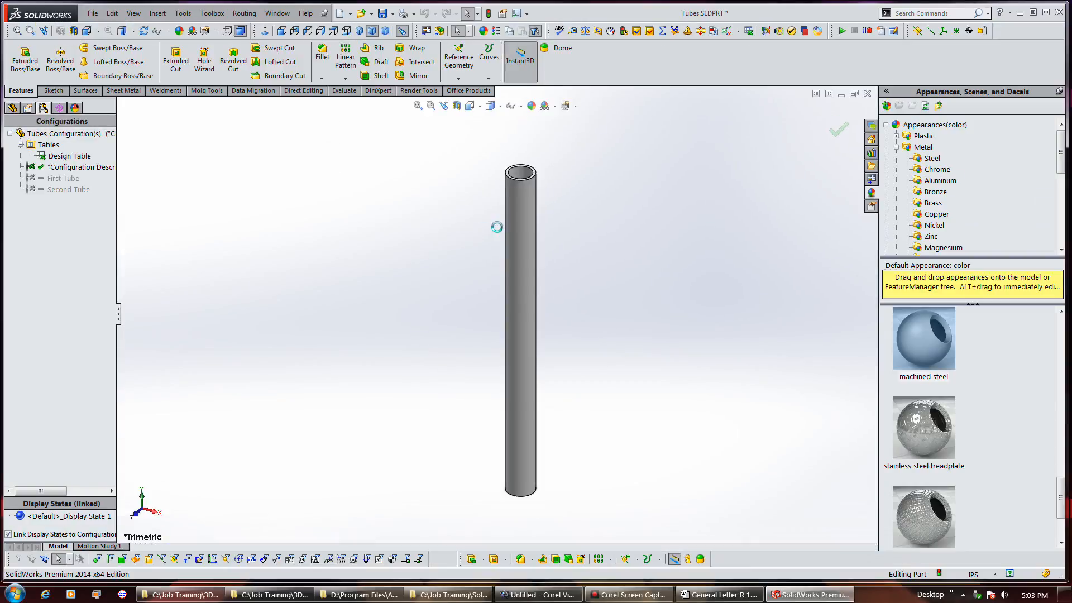
- Activate the First Tube configuration and inspect the full length of the tube
click(61, 178)
double_click(40, 179)
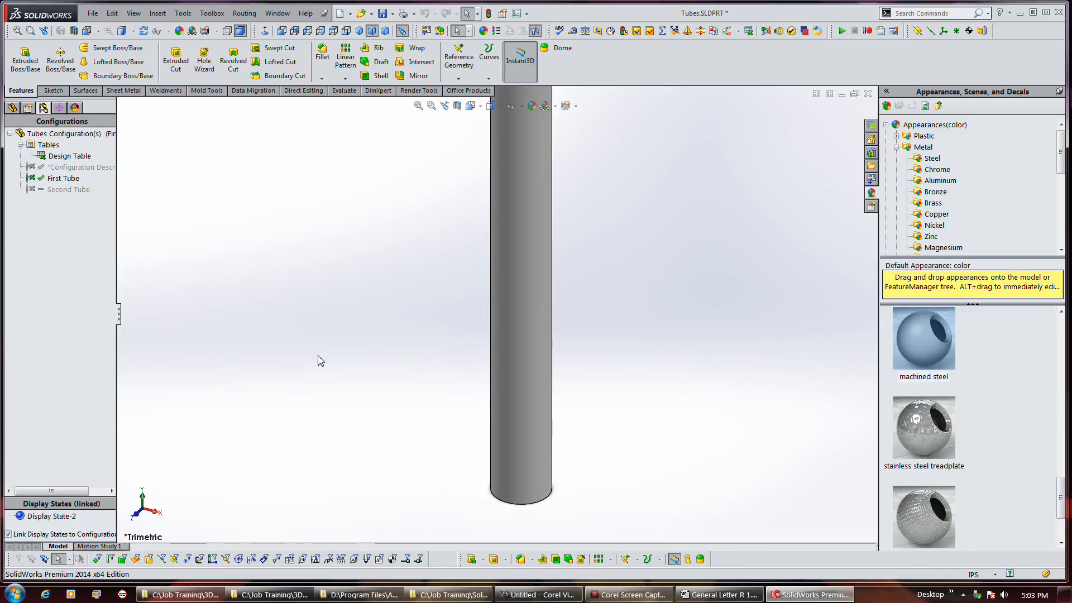
click(395, 396)
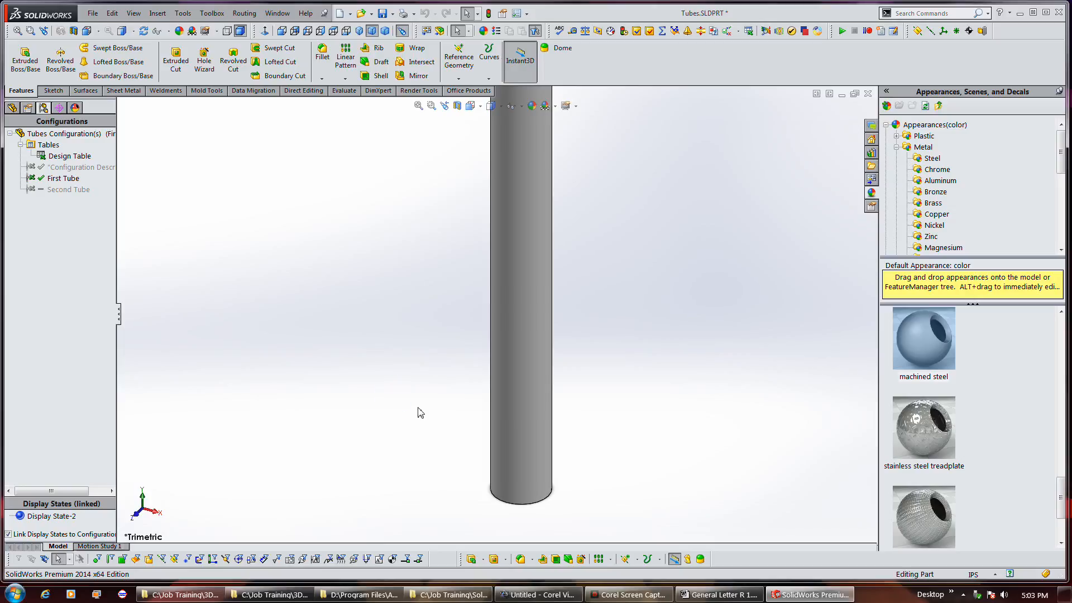
scroll(418, 408, up, 10)
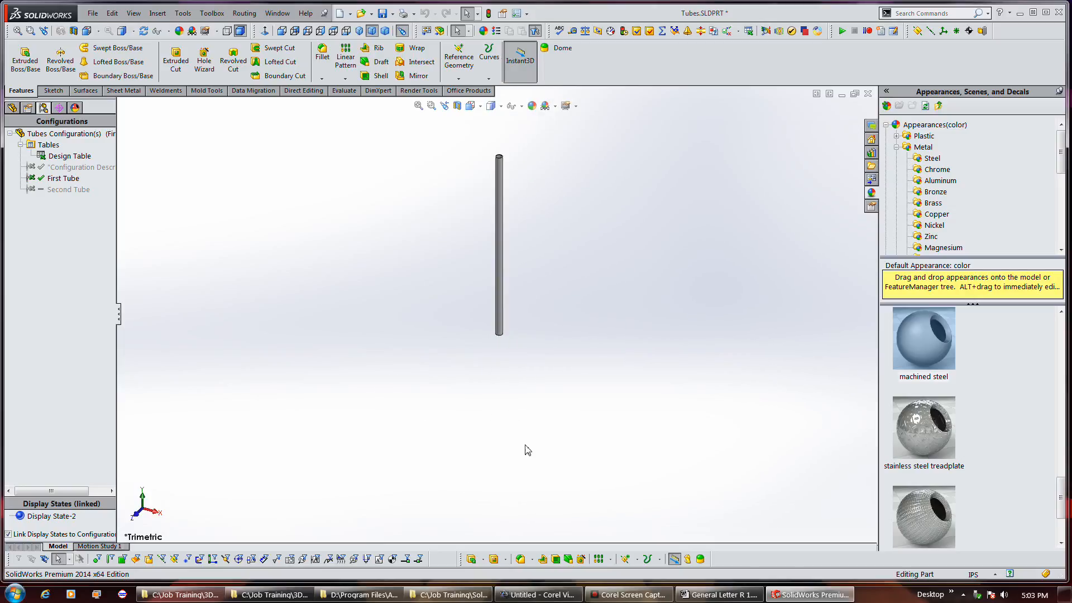
scroll(499, 160, down, 5)
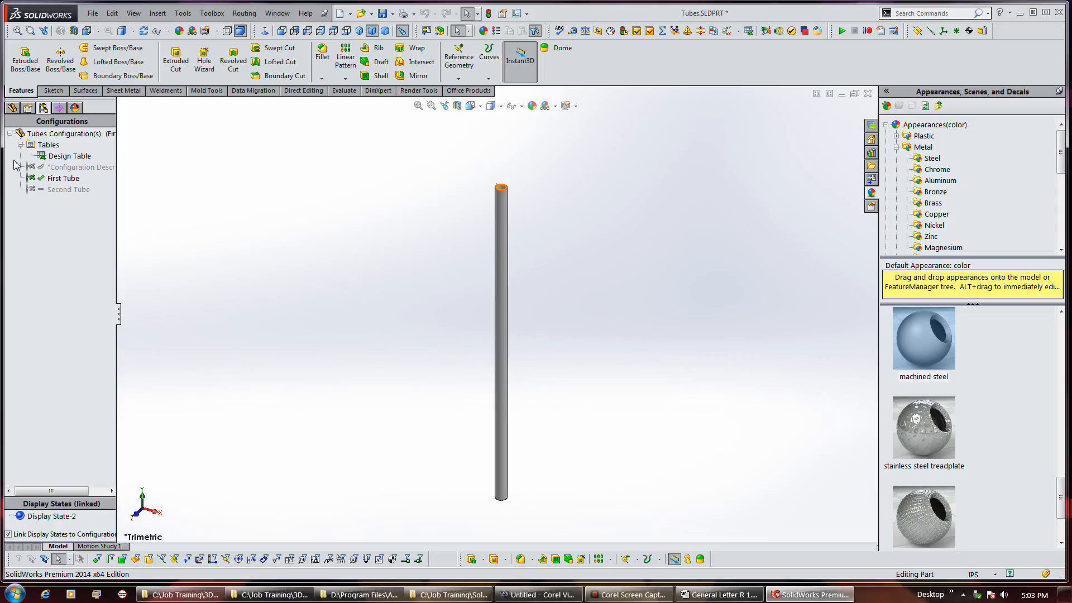
- Activate the Second Tube configuration and inspect the full length of the tube
click(38, 190)
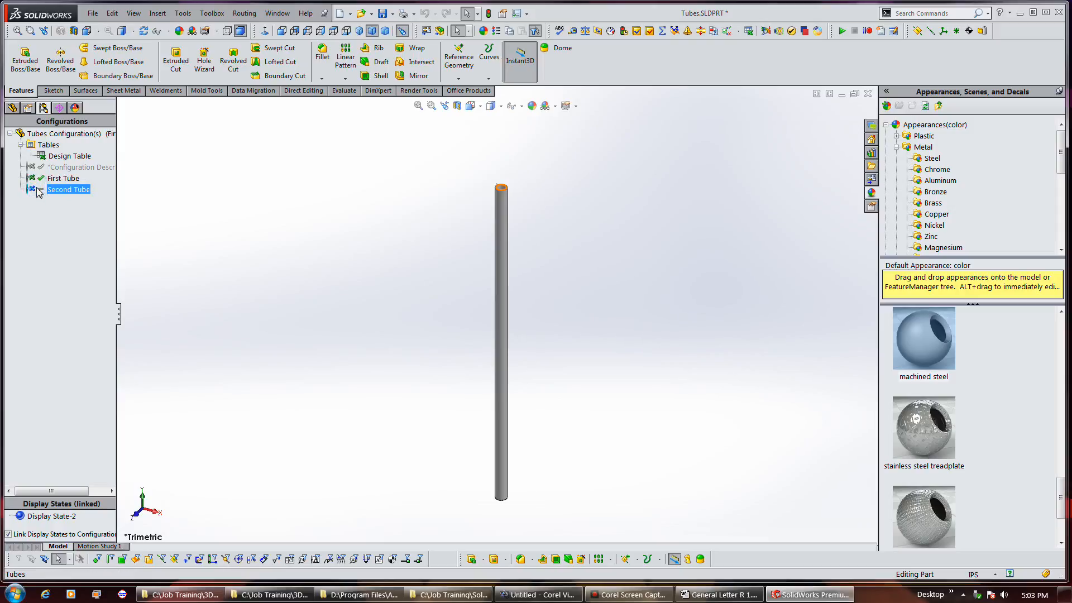
double_click(52, 190)
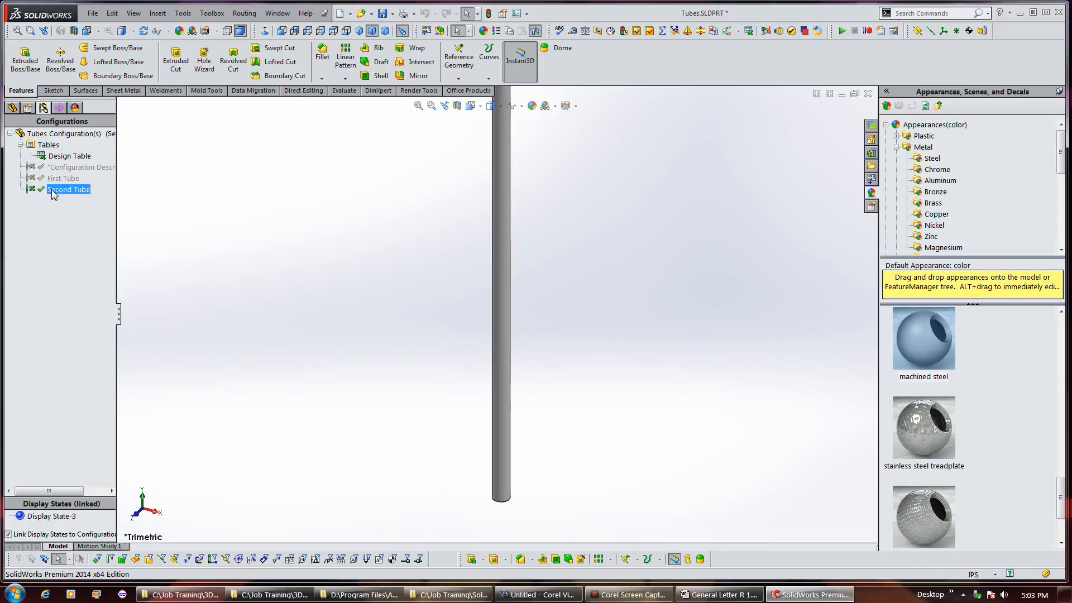
click(373, 361)
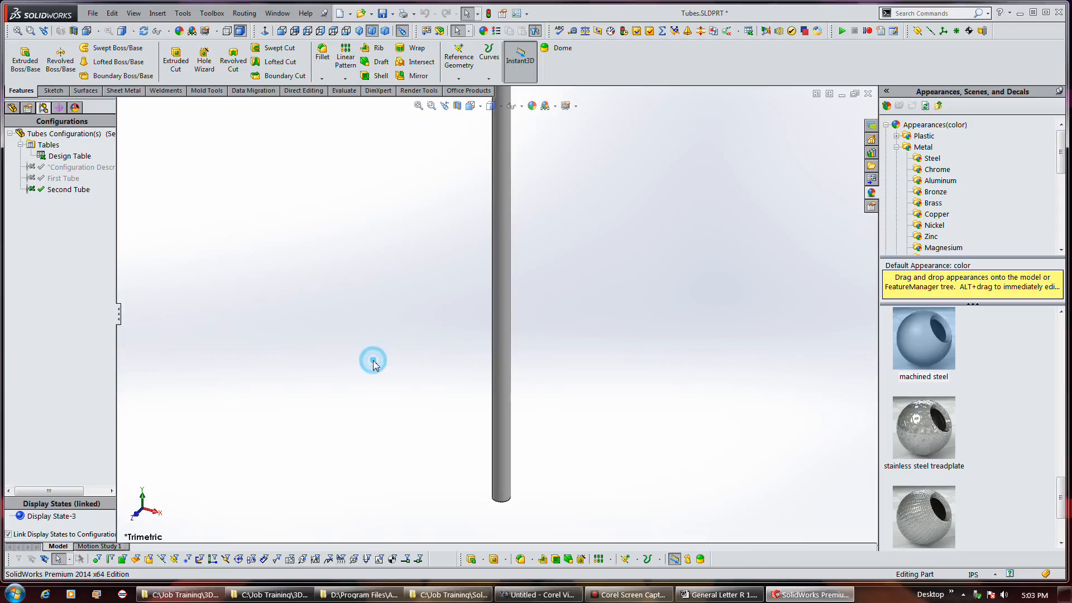
scroll(373, 360, up, 3)
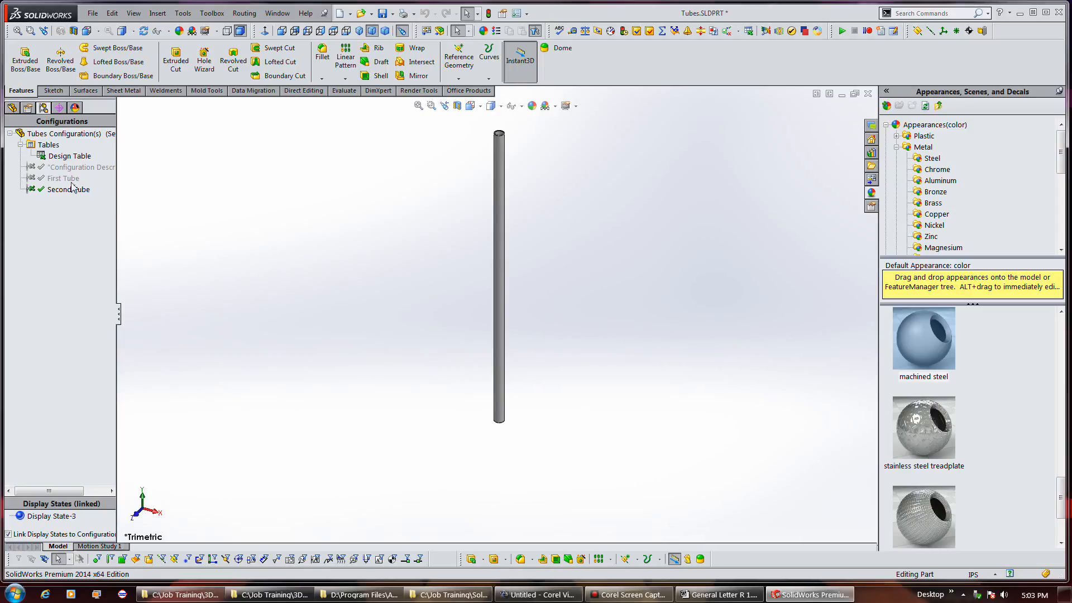
- Switch back to First Tube, then activate the Configuration Description configuration and rebuild the document
click(43, 182)
double_click(43, 182)
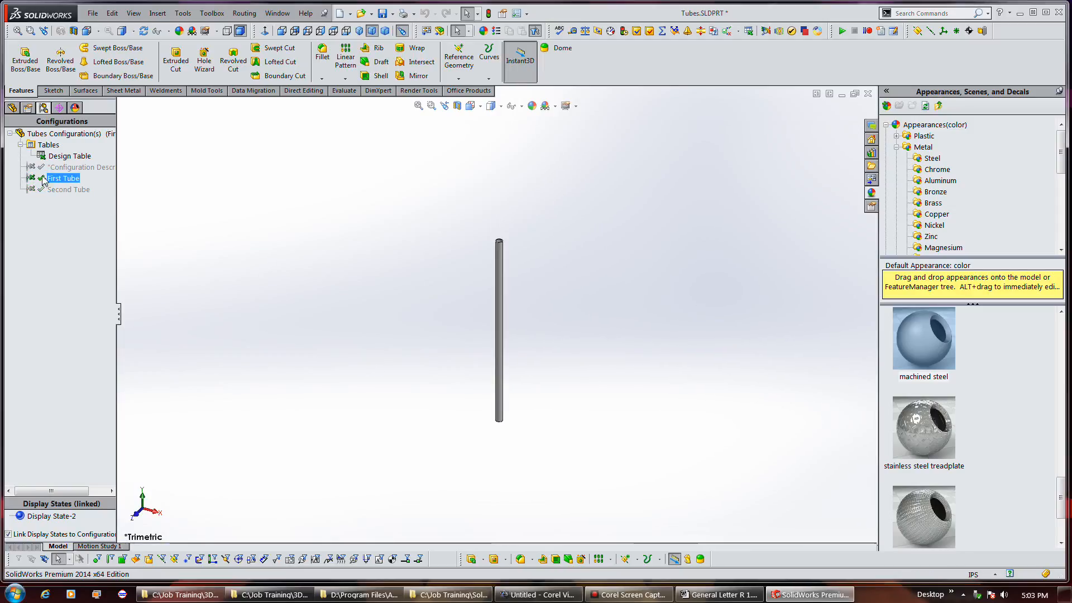
double_click(42, 167)
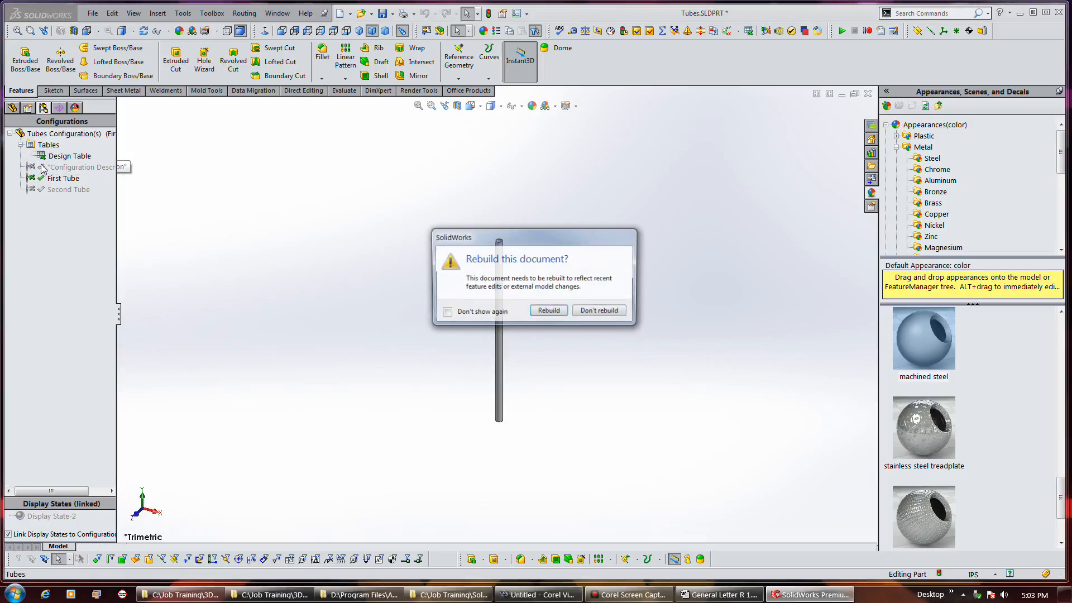
click(542, 313)
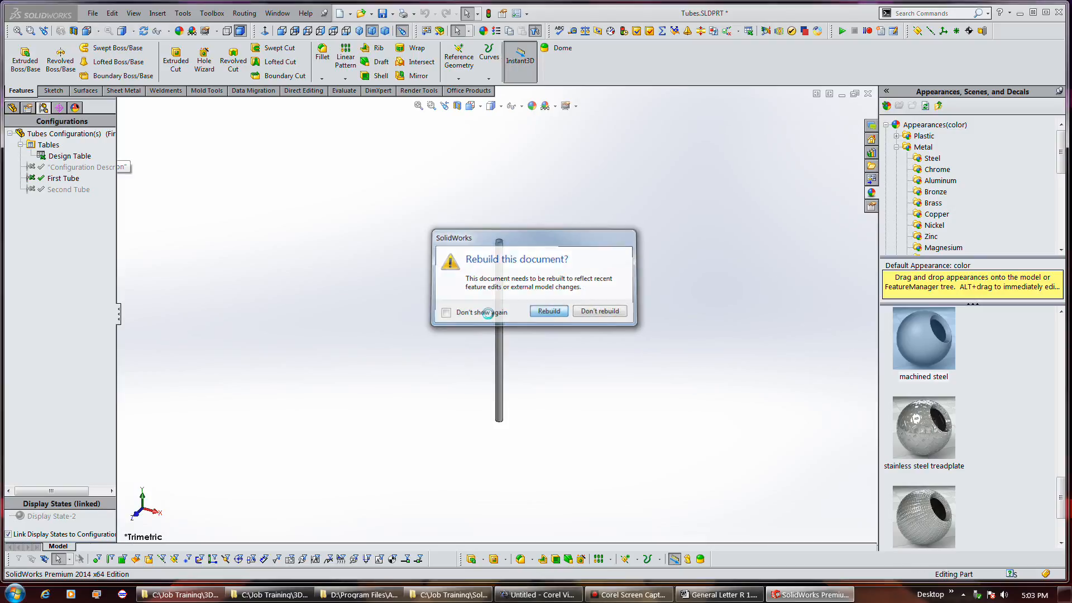
- Cycle through the First Tube, Second Tube and Configuration Description configurations to compare tube sizes, ending on Second Tube
click(61, 179)
double_click(56, 179)
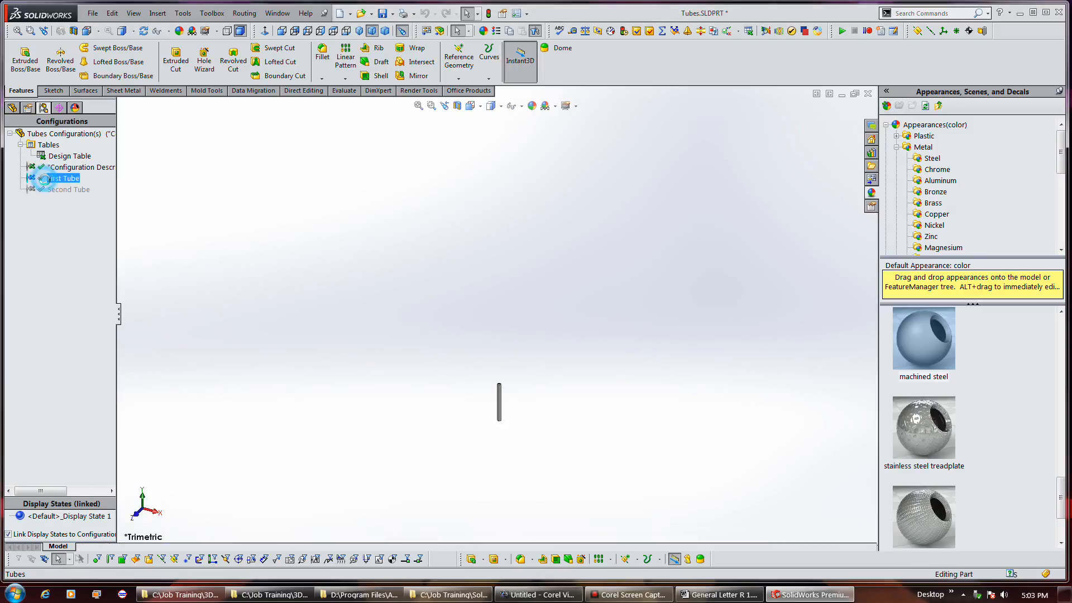
click(50, 190)
double_click(44, 192)
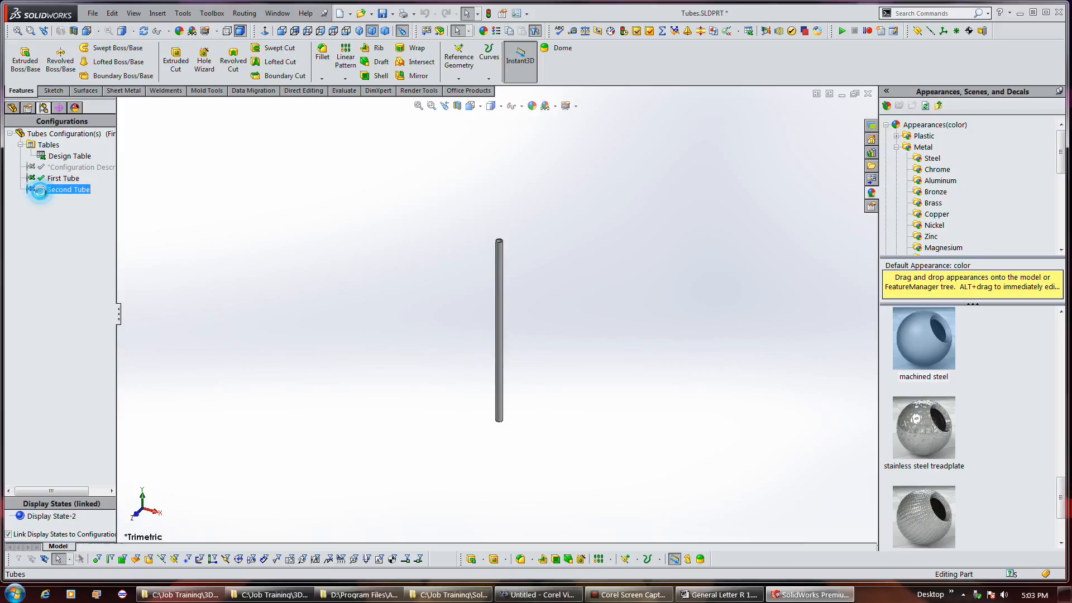
double_click(42, 167)
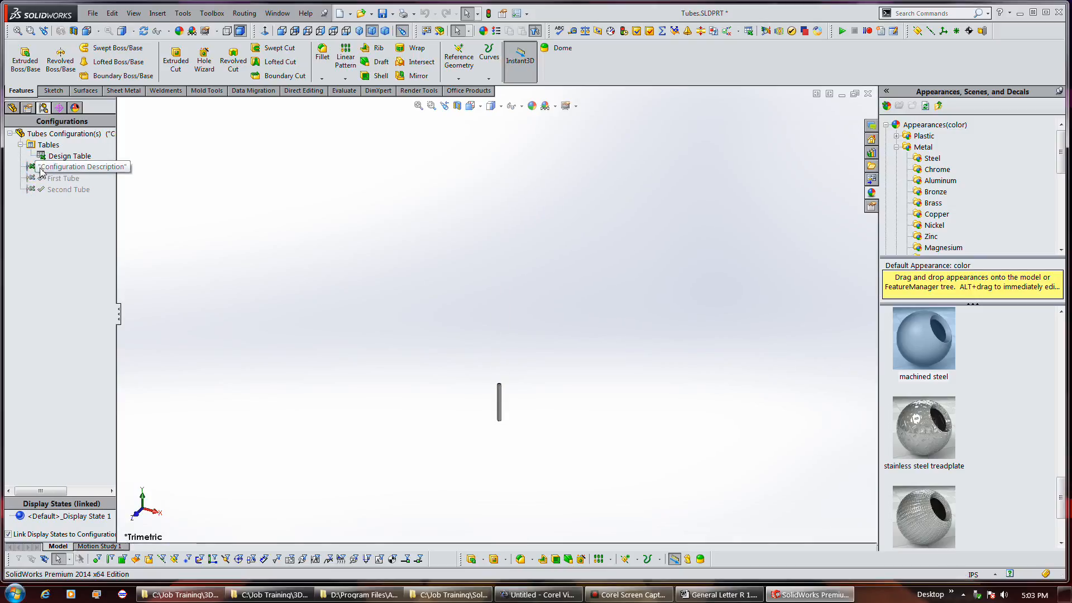
click(44, 190)
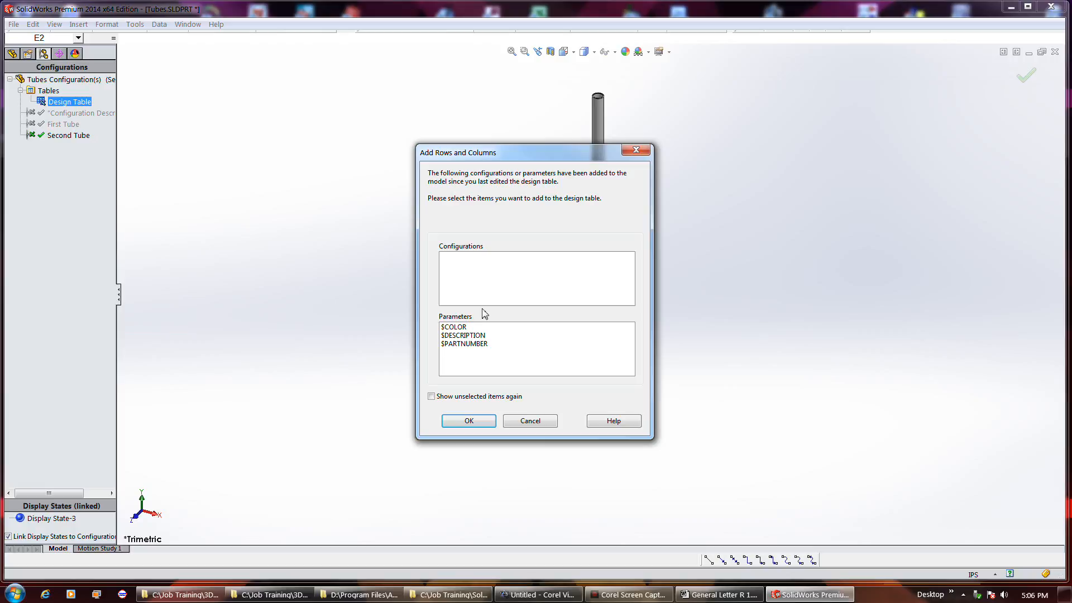
- Add the $COLOR and $DESCRIPTION parameters to the design table and fit the color column's width to its contents
click(469, 328)
shift+click(472, 336)
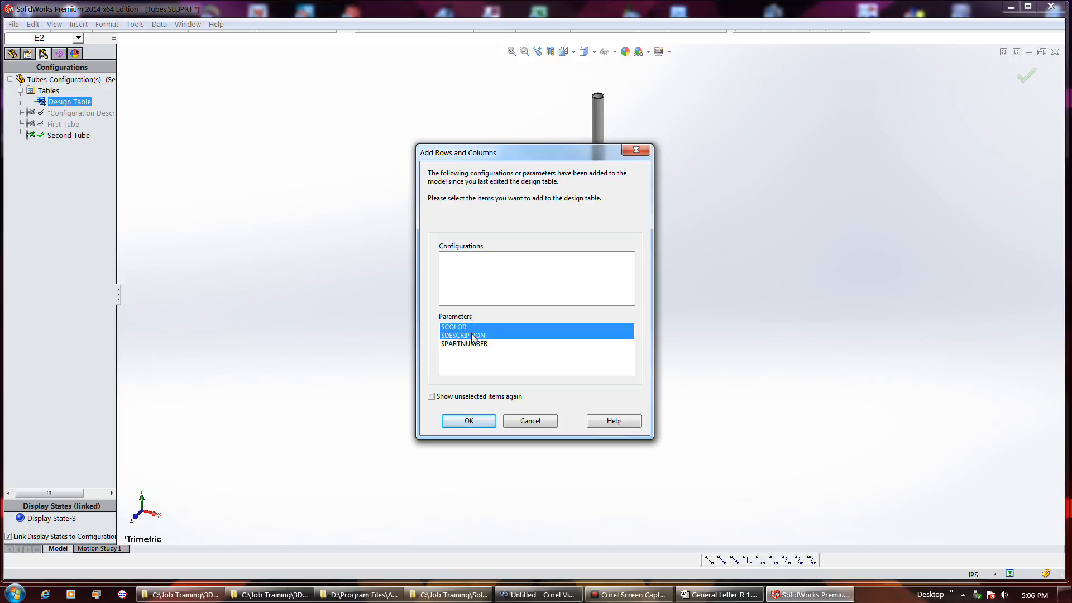
click(469, 422)
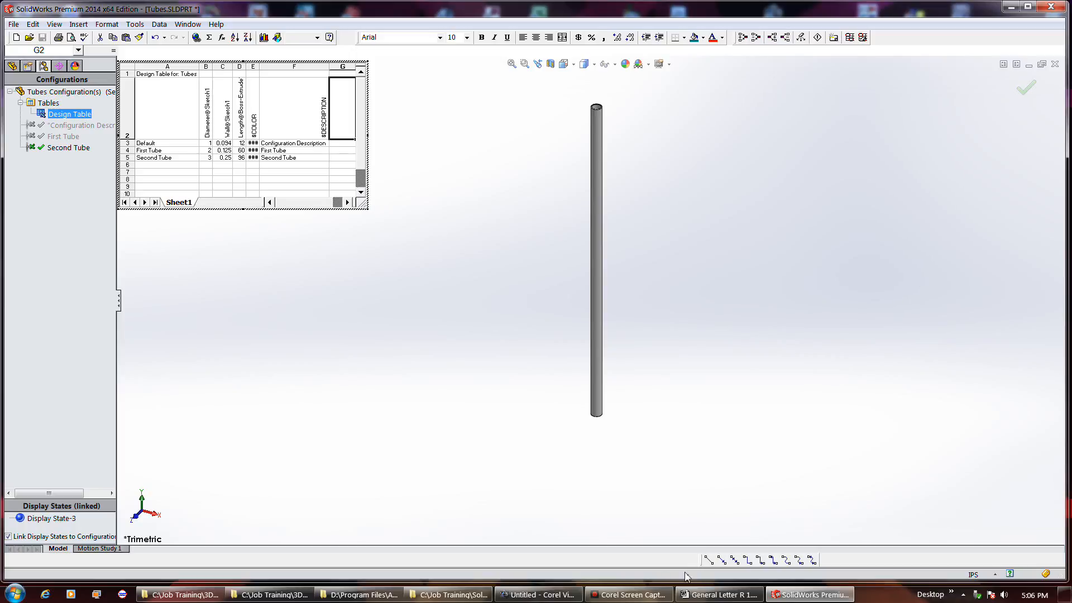
double_click(259, 67)
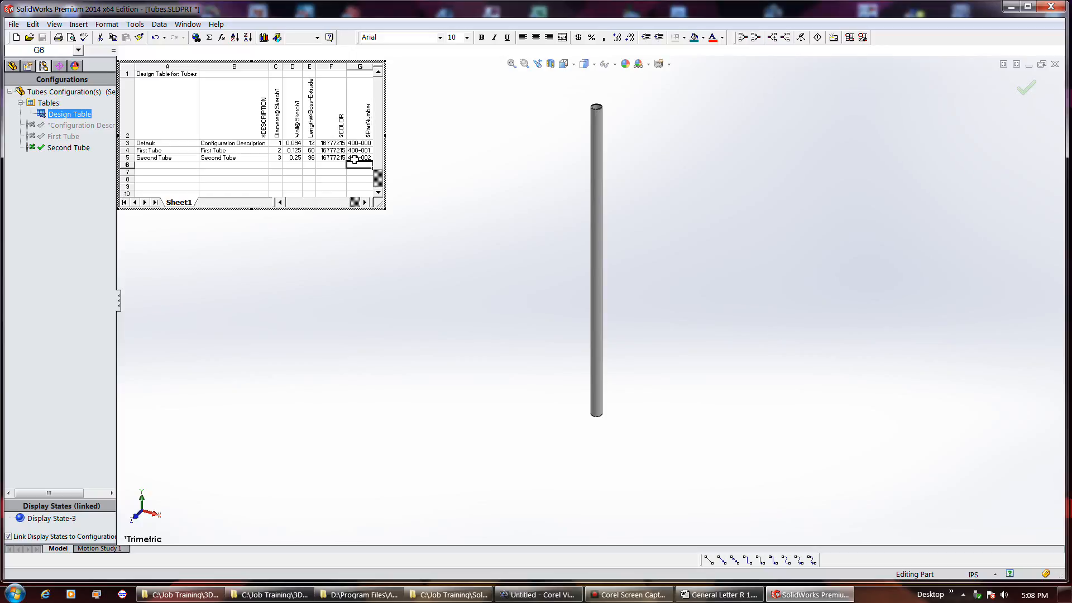
- Accept the description 2-125-60 SS Tube for configuration 400-001 and set its bill of materials part number to Configuration Name
click(620, 575)
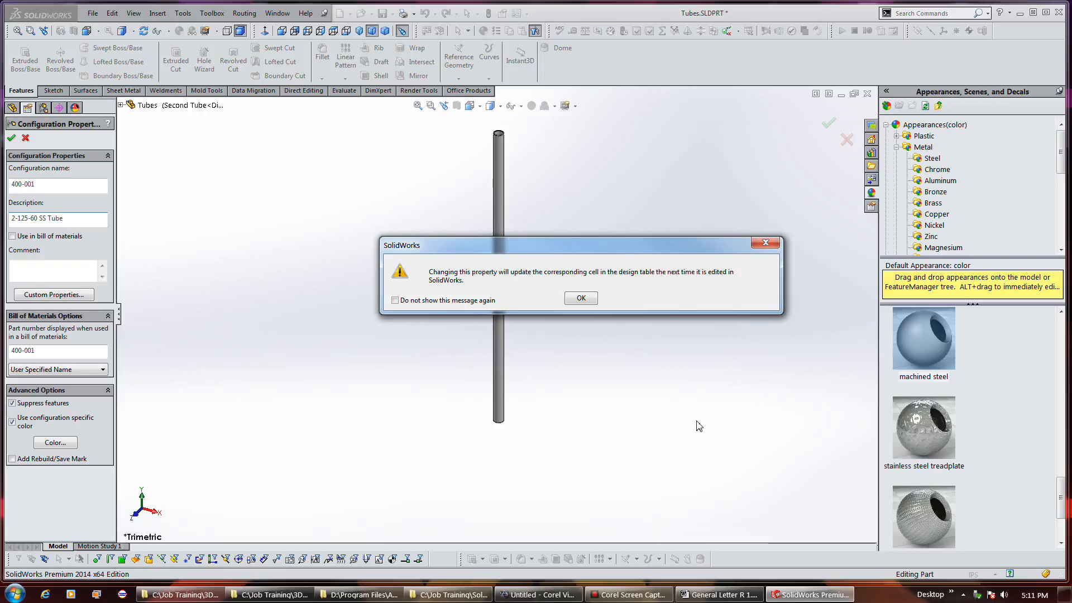
click(582, 298)
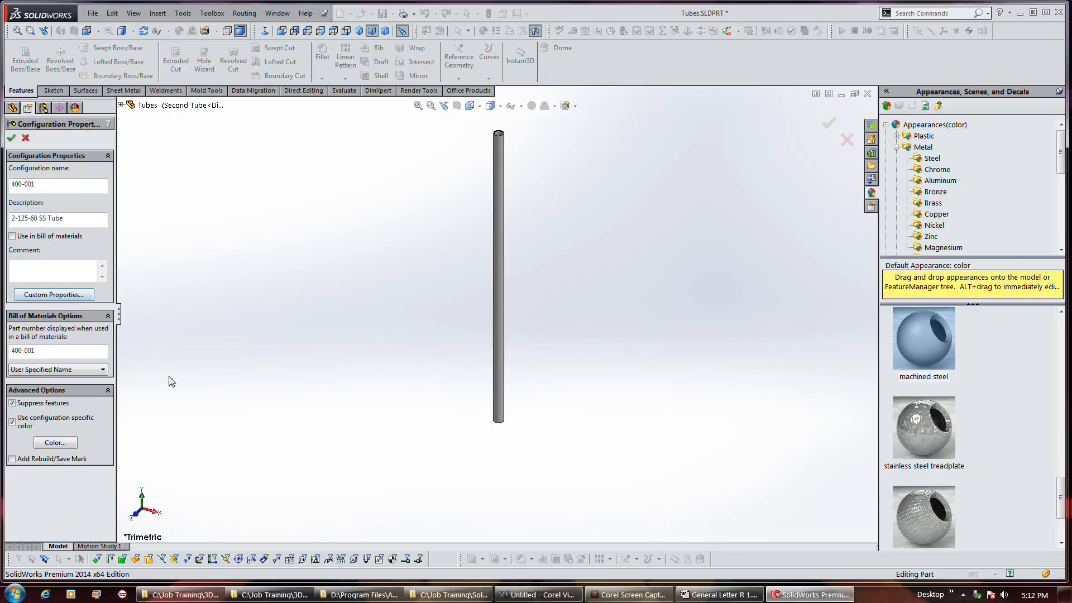
click(103, 370)
click(56, 388)
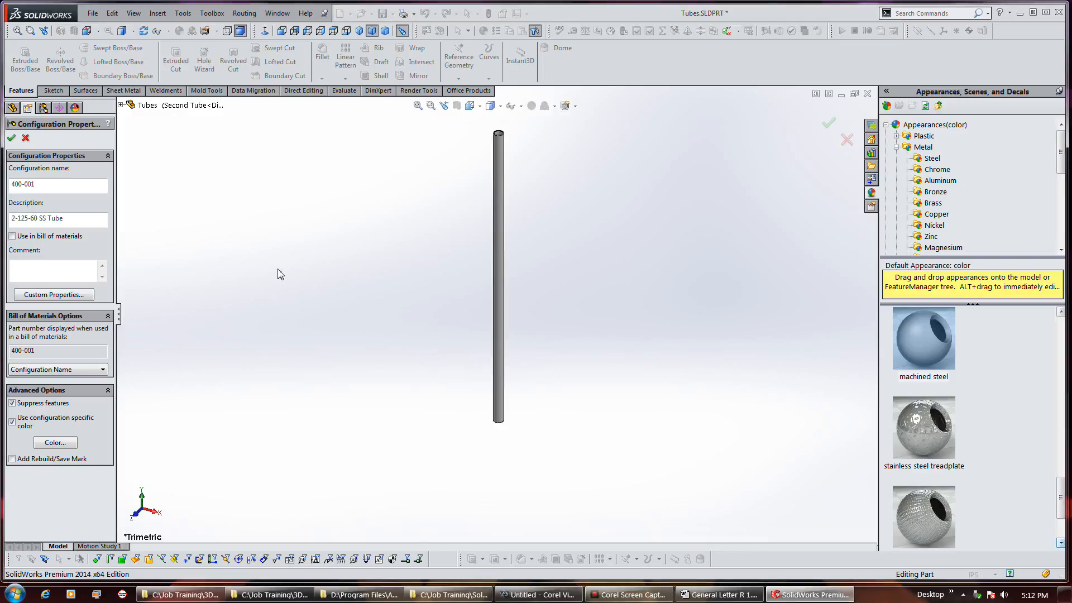
- Rename the Second Tube configuration as 400-002 and set its description to 3-25-96 SS Tube
mouse_move(612, 596)
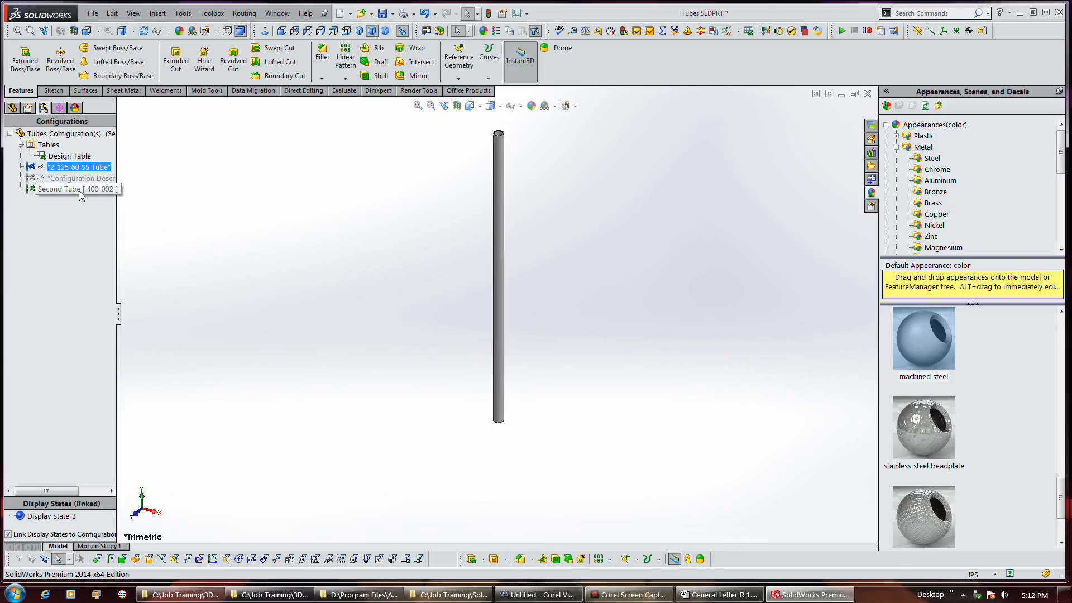
right_click(80, 191)
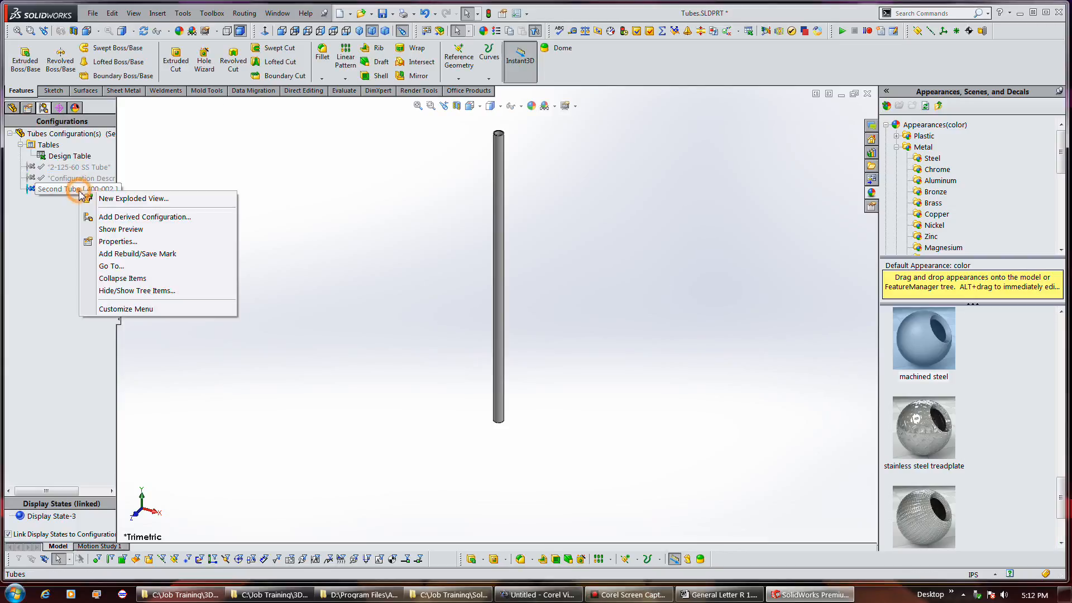
click(107, 241)
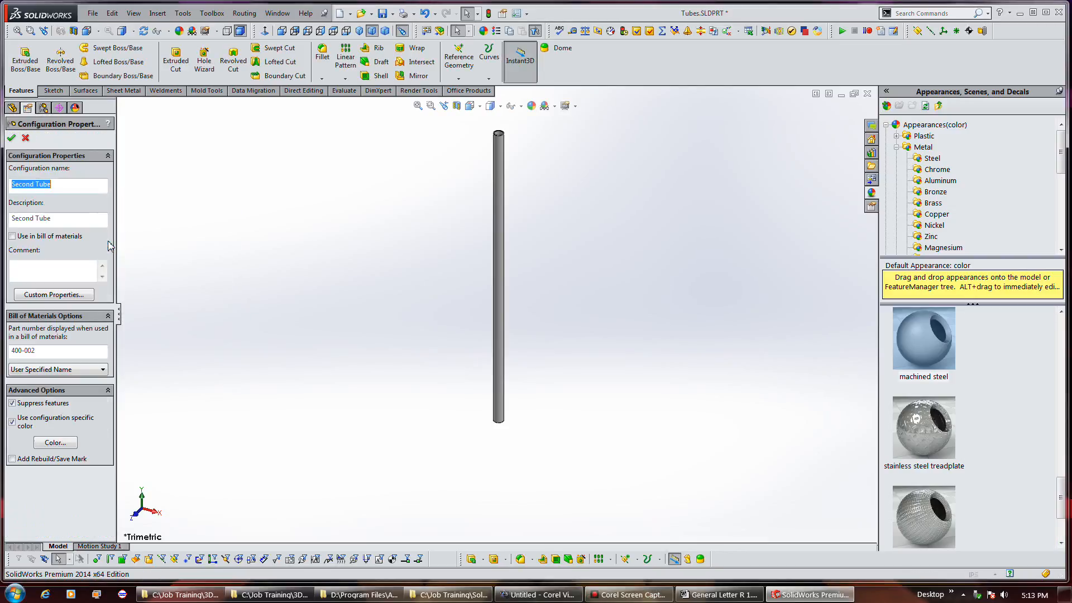
text(400-002)
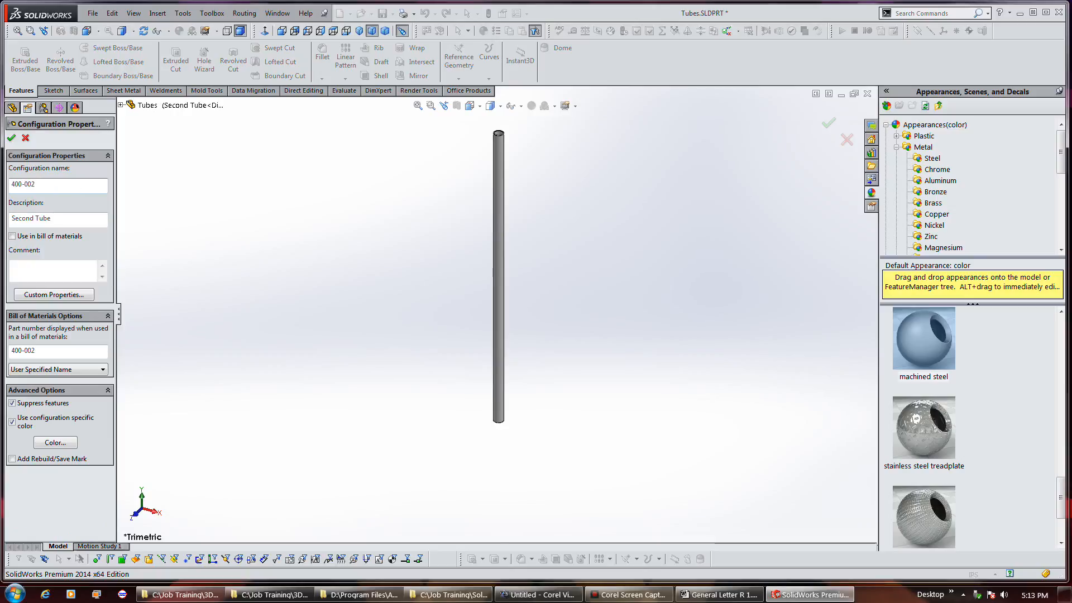
key(Tab)
text(3)
key(BackSpace)
key(BackSpace)
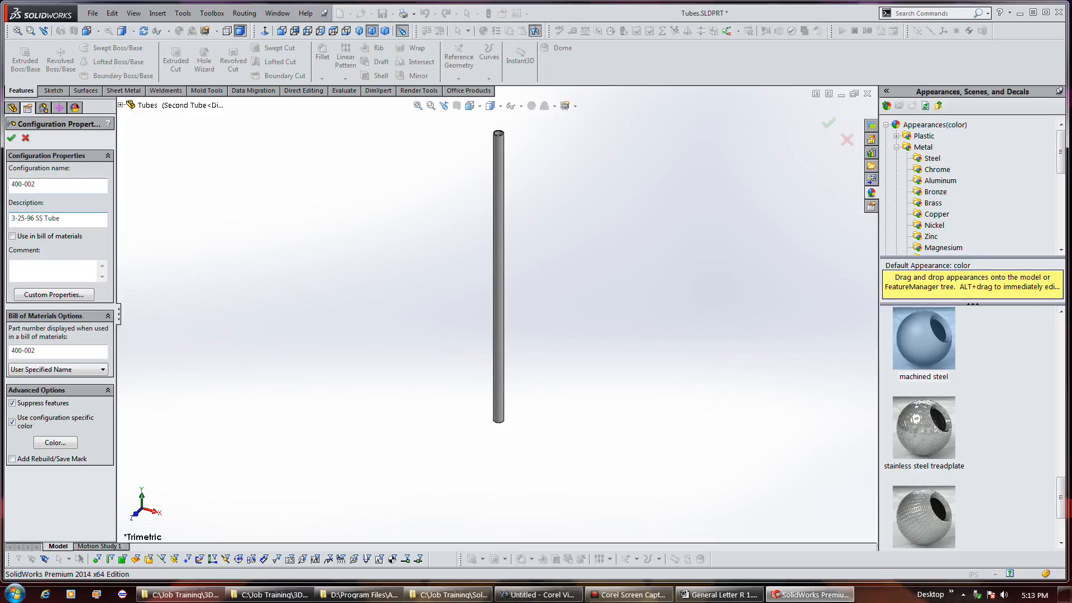
click(162, 253)
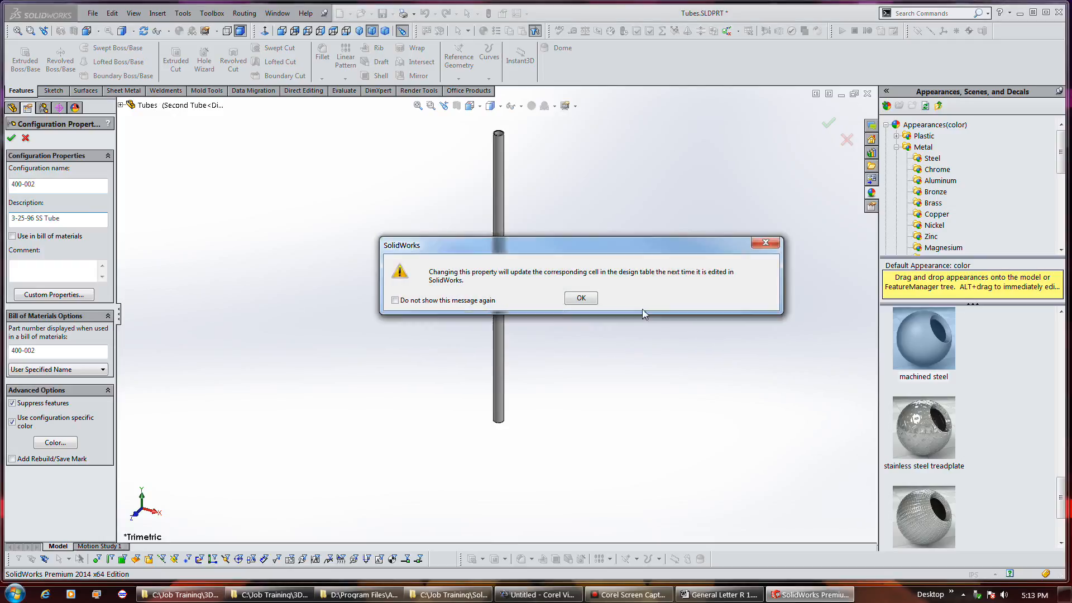
click(581, 298)
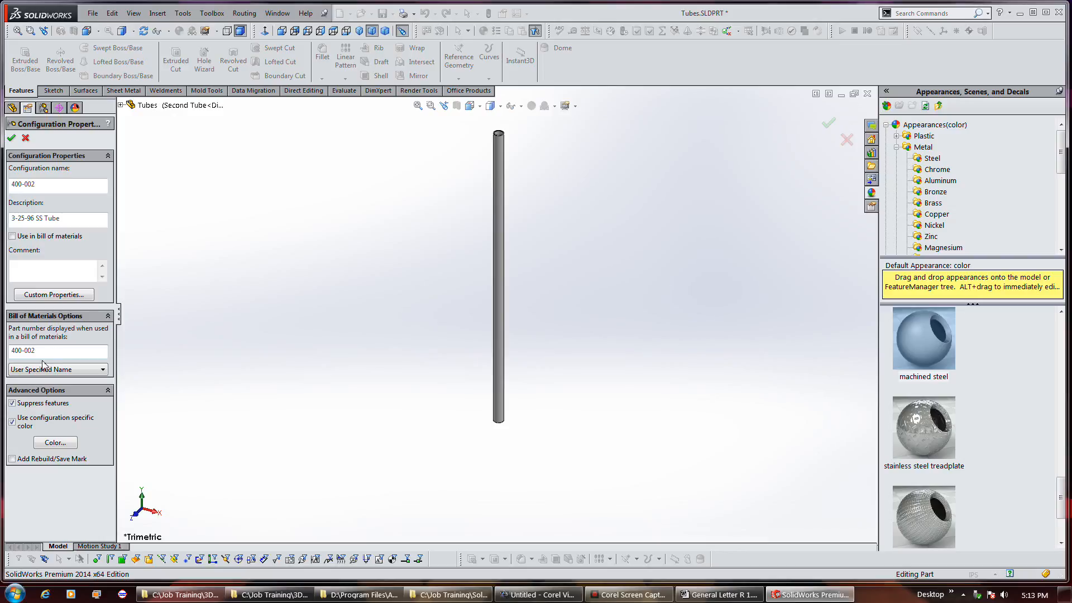
- Set the bill of materials part number of configuration 400-002 to Configuration Name and accept the configuration properties
click(62, 369)
click(56, 390)
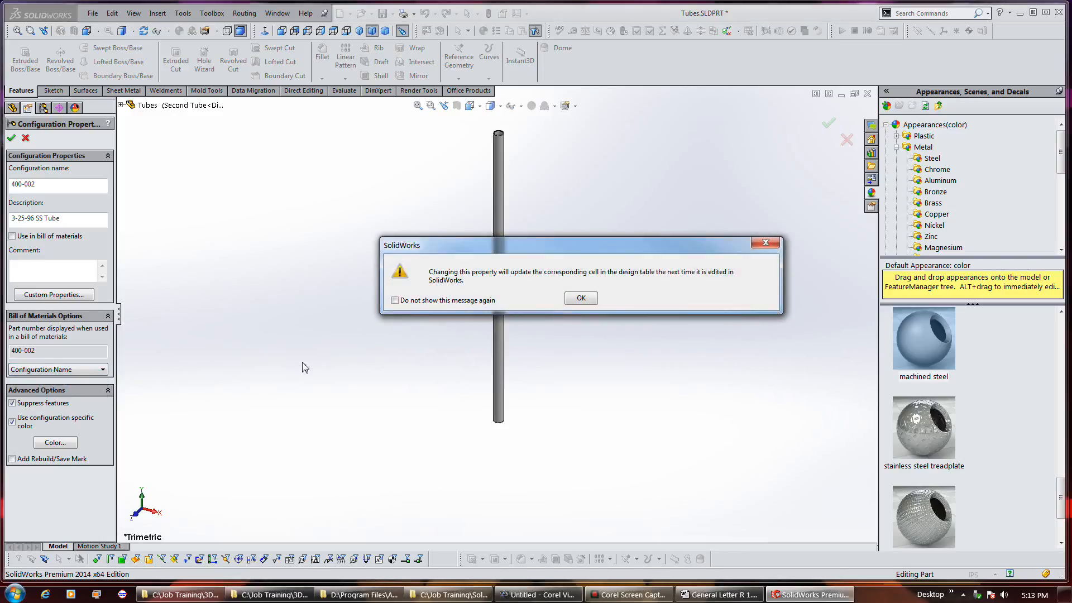
click(576, 300)
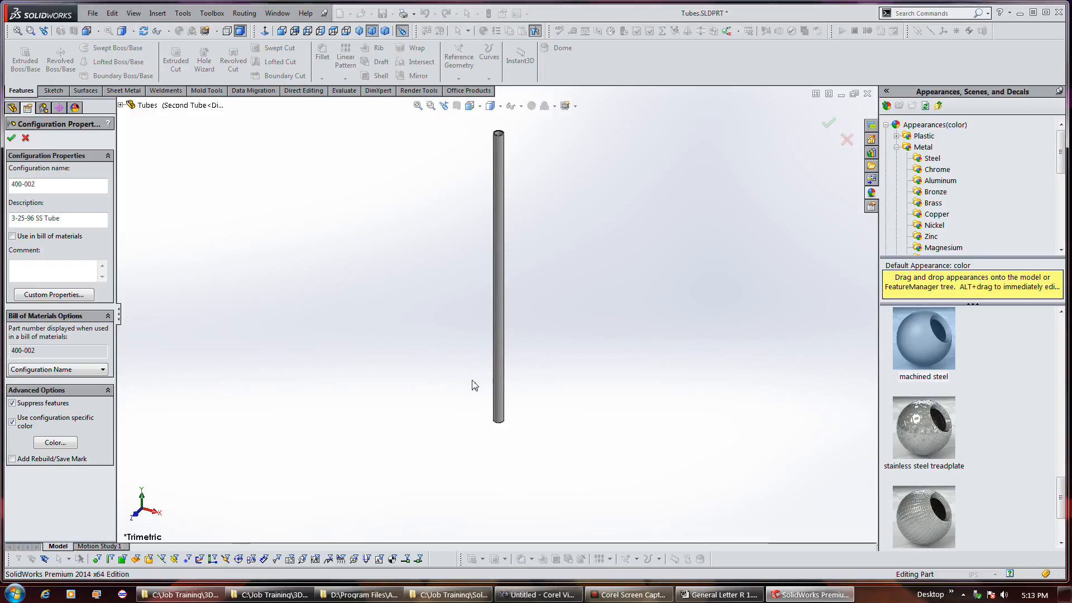
click(12, 138)
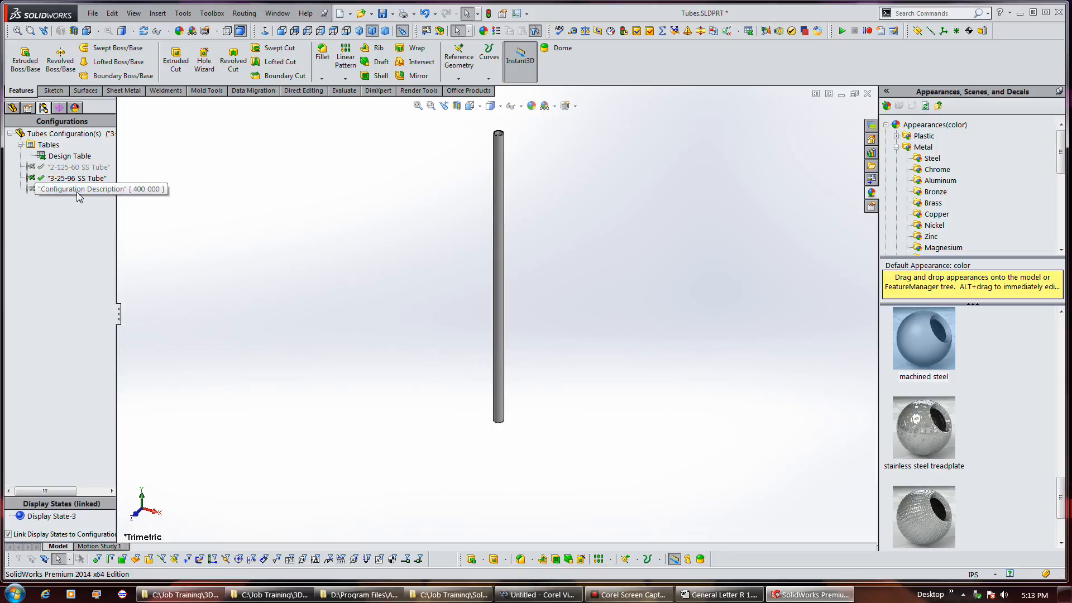
- Open the design table for editing and add configurations 400-001 and 400-002 to it
click(64, 156)
right_click(63, 158)
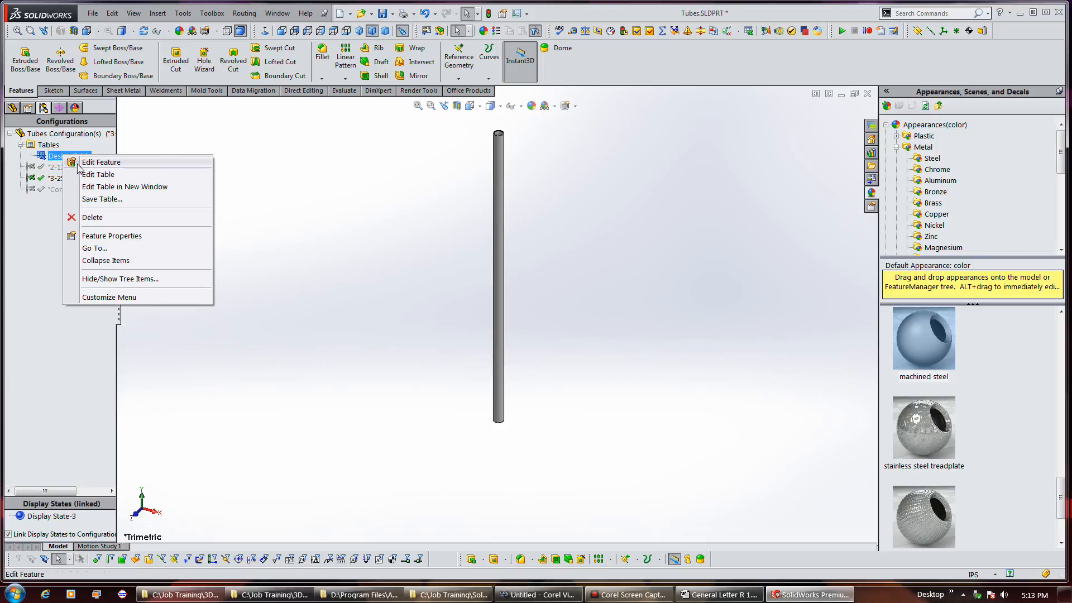
click(84, 173)
click(271, 243)
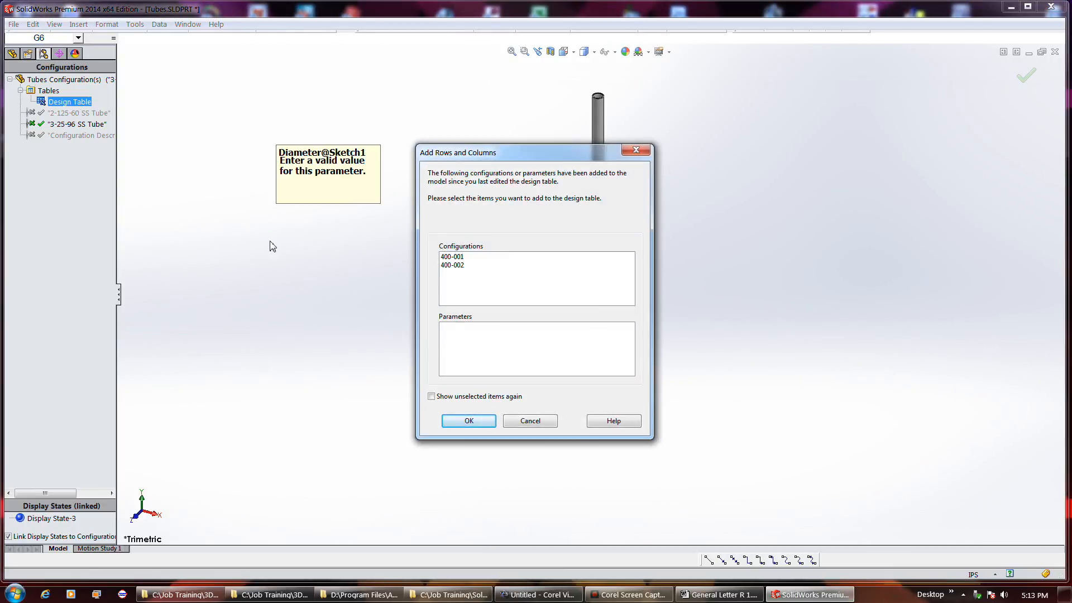
click(454, 265)
ctrl+click(450, 256)
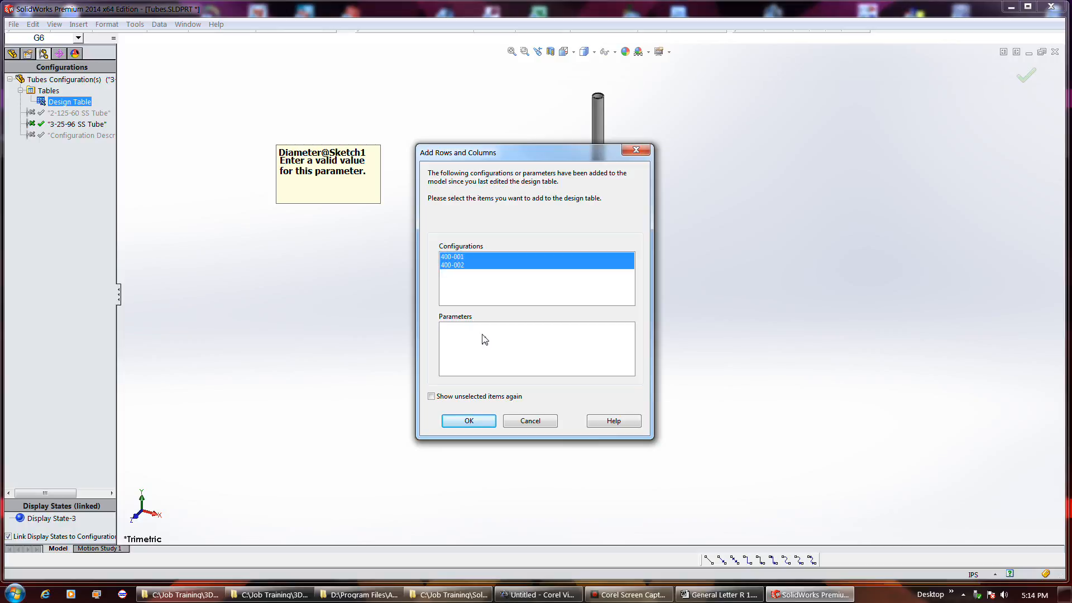
click(476, 421)
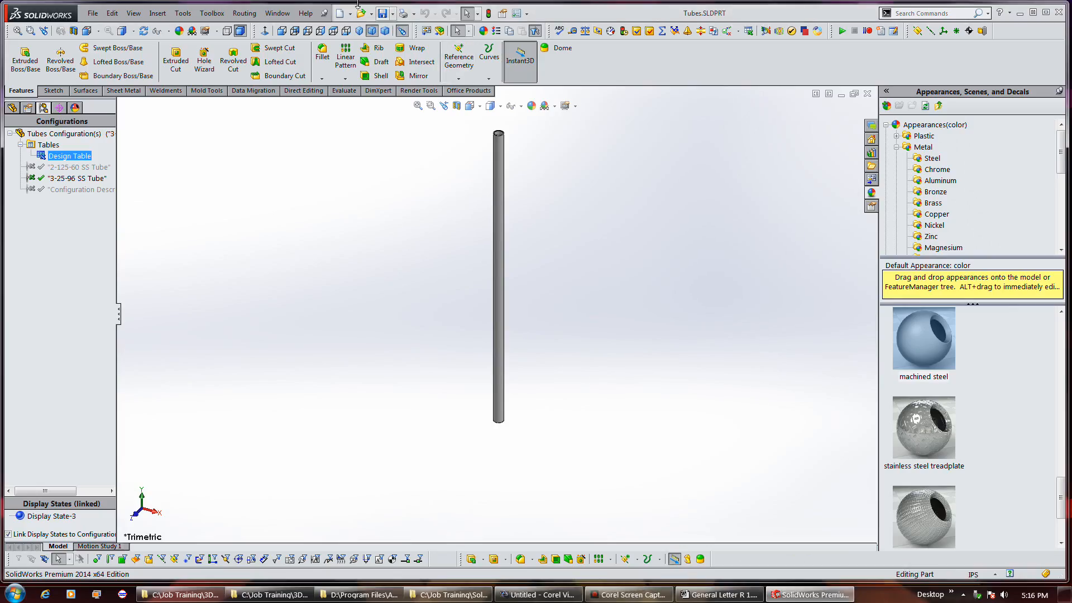
- Open SolidWorks Help and search it for a summary of design table parameters
click(306, 13)
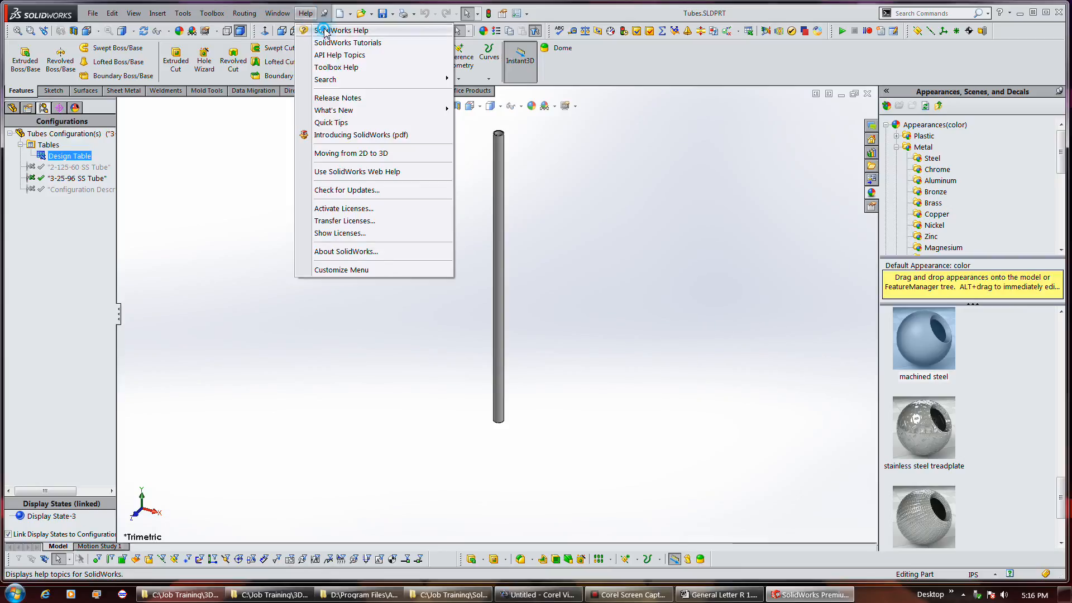
click(341, 31)
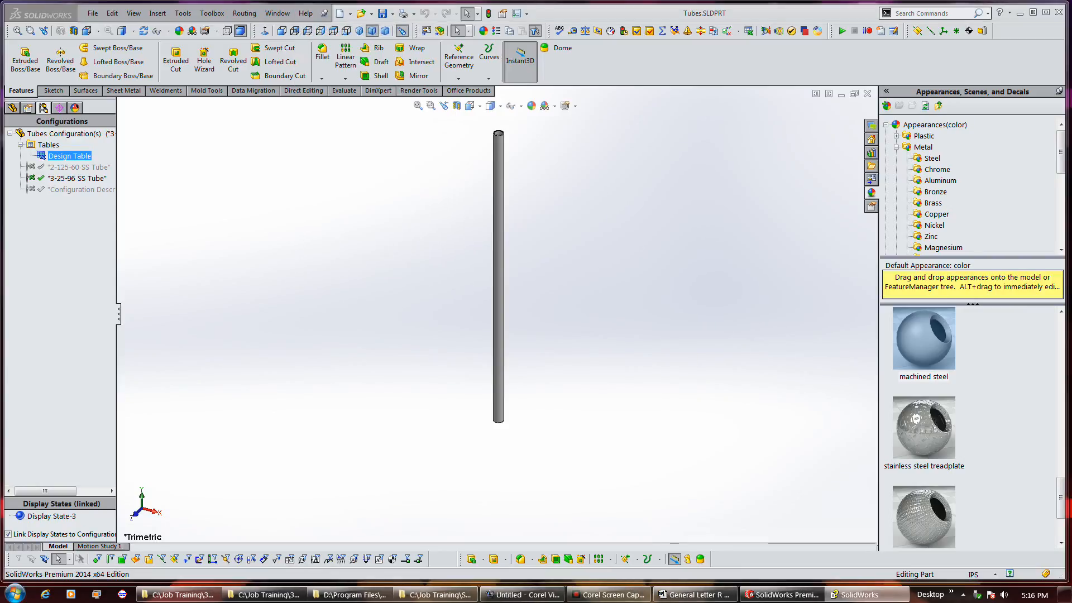
drag(812, 178, 488, 166)
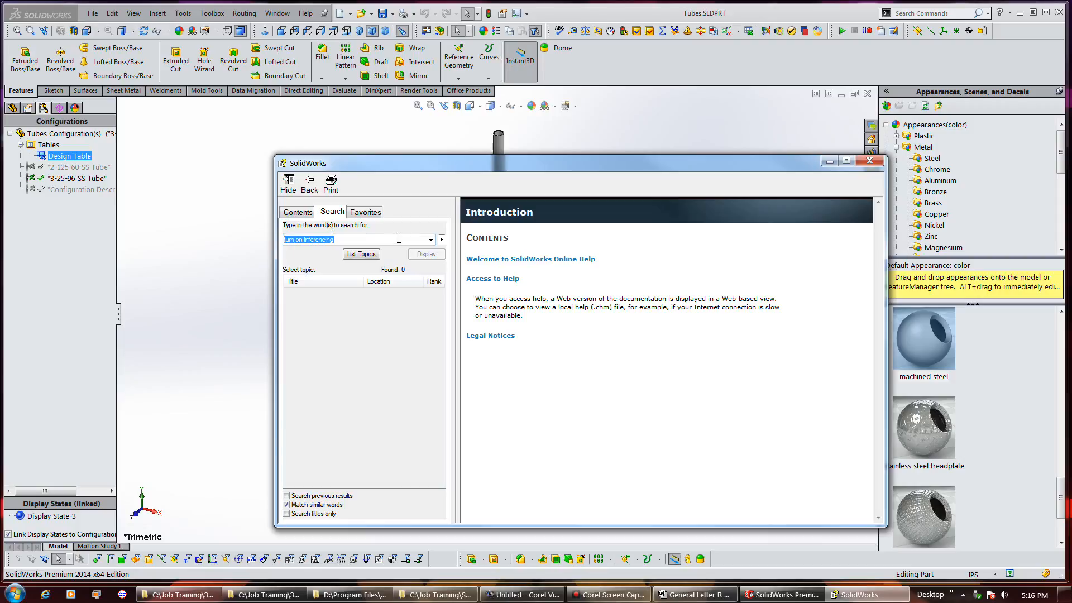
text(summ)
text(esign table parameters)
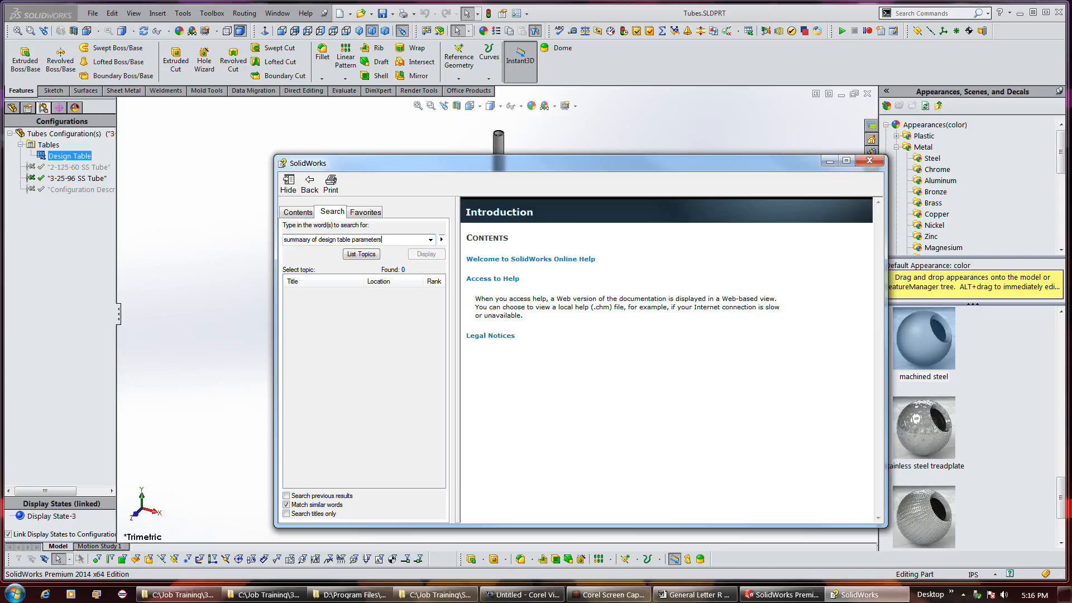
key(Return)
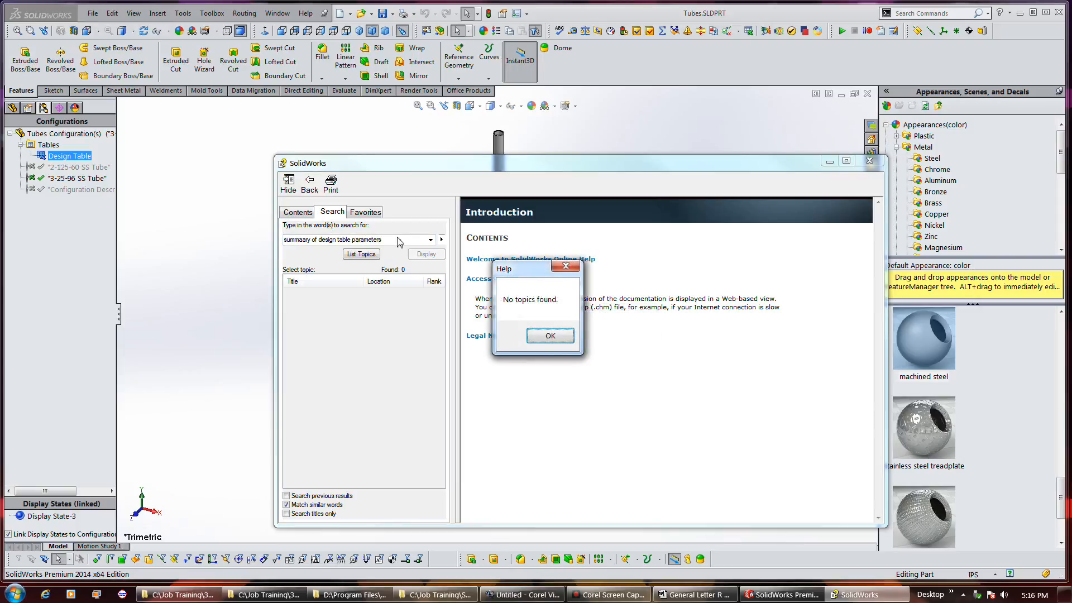
click(550, 335)
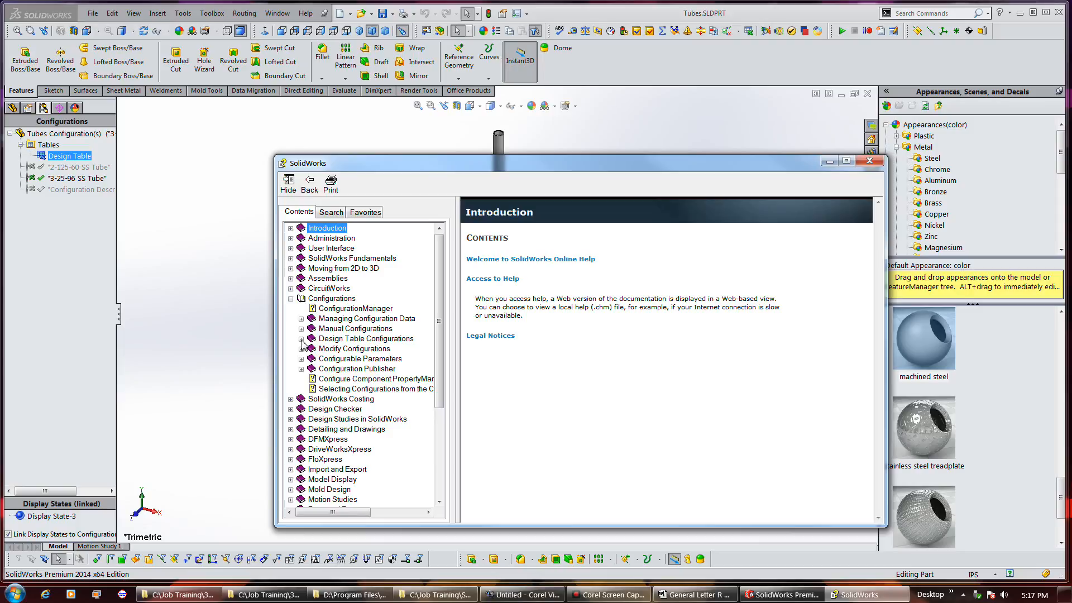
- Open the Summary of Design Table Parameters topic under Design Table Configurations in the help contents and review the parameter syntax tables
click(301, 339)
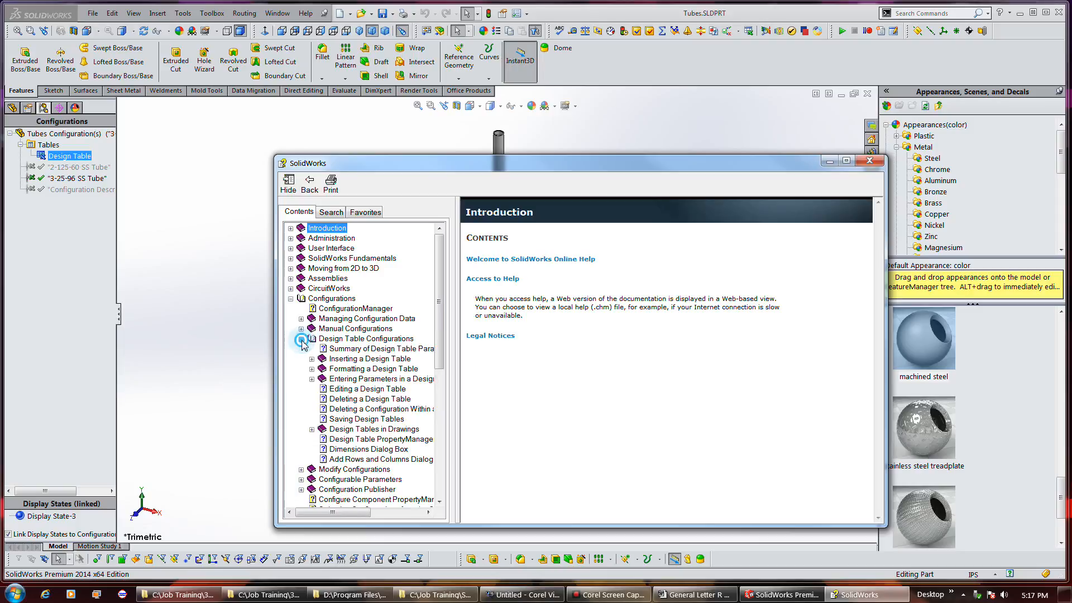
click(331, 359)
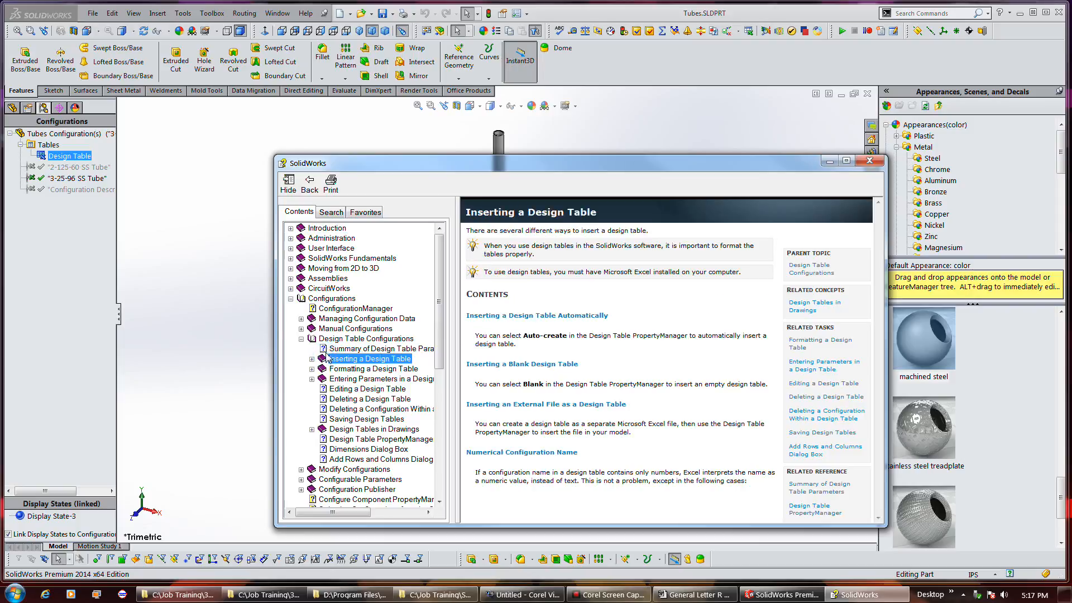
click(330, 350)
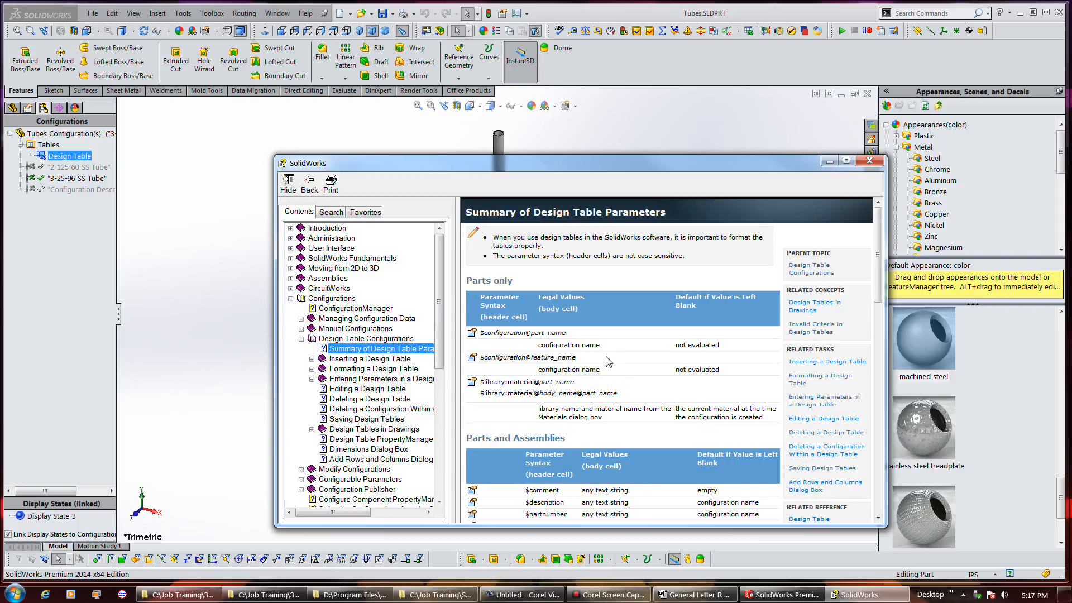
click(617, 394)
scroll(614, 388, down, 3)
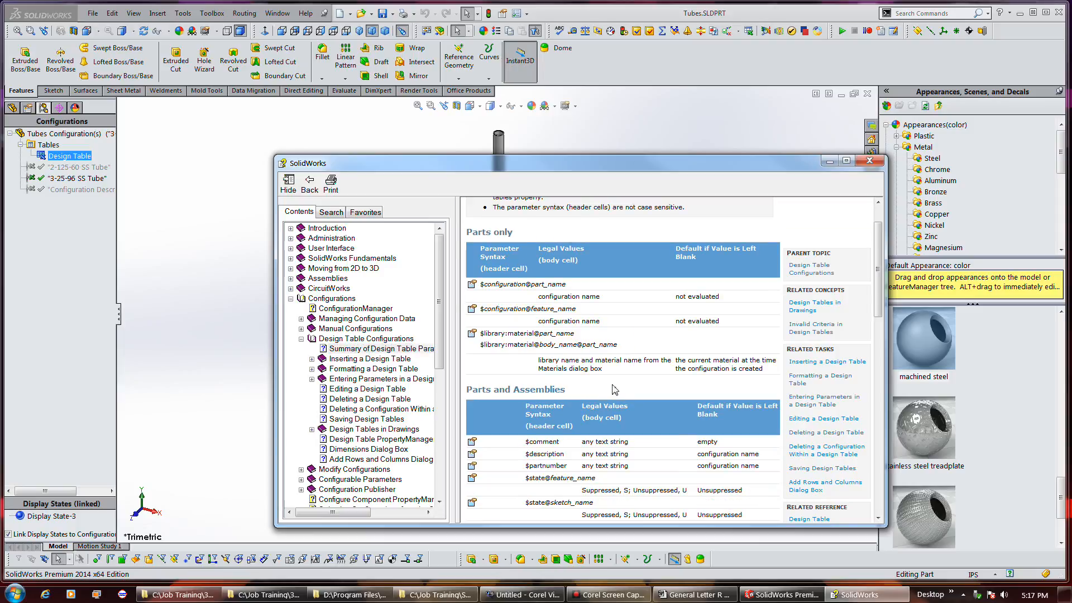
scroll(614, 389, down, 3)
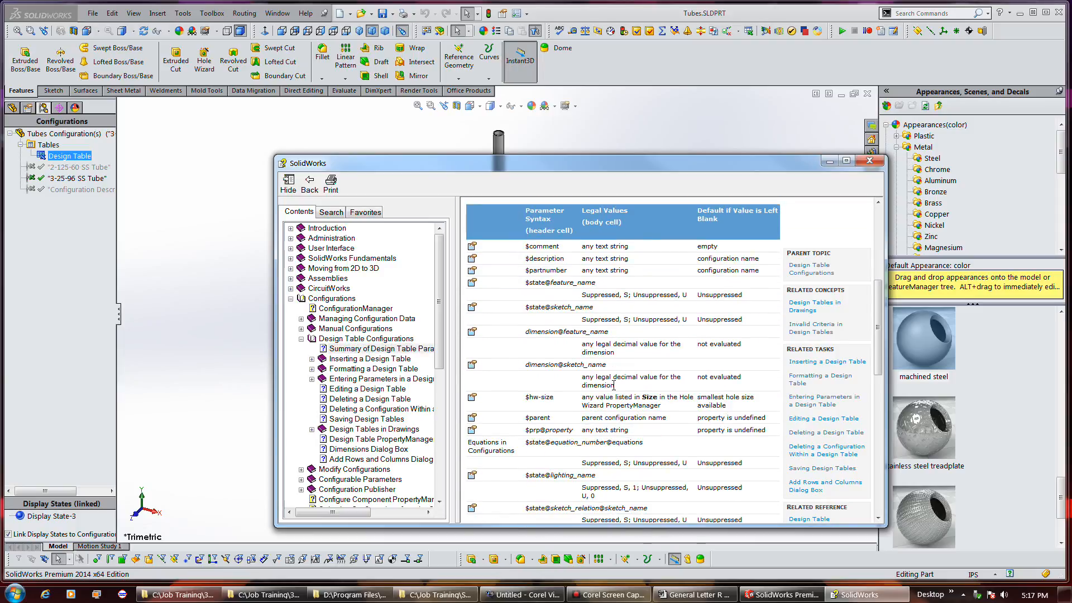
scroll(612, 376, down, 9)
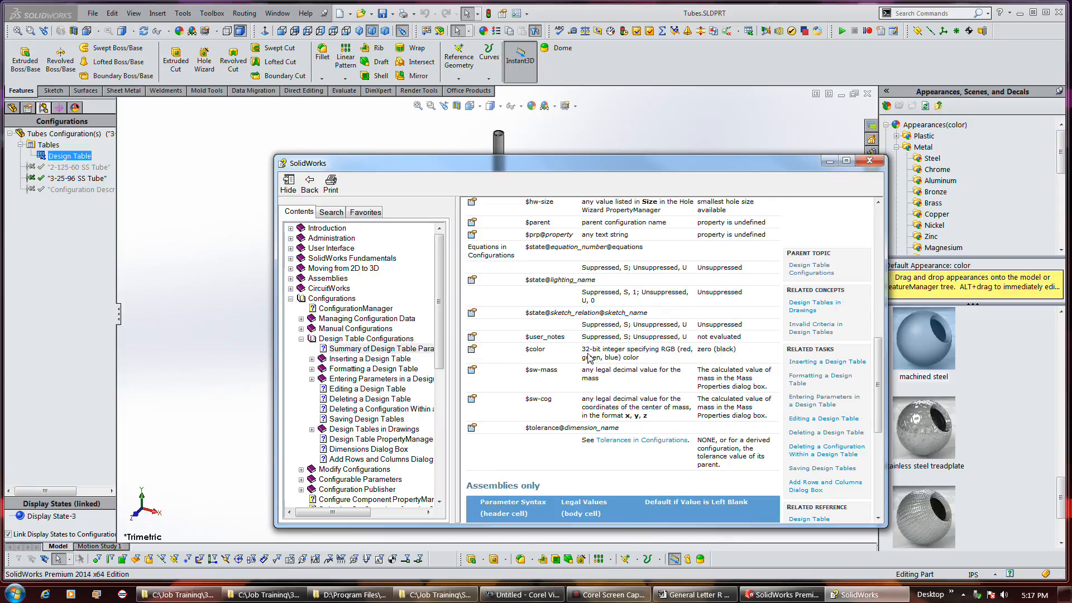
scroll(588, 354, up, 15)
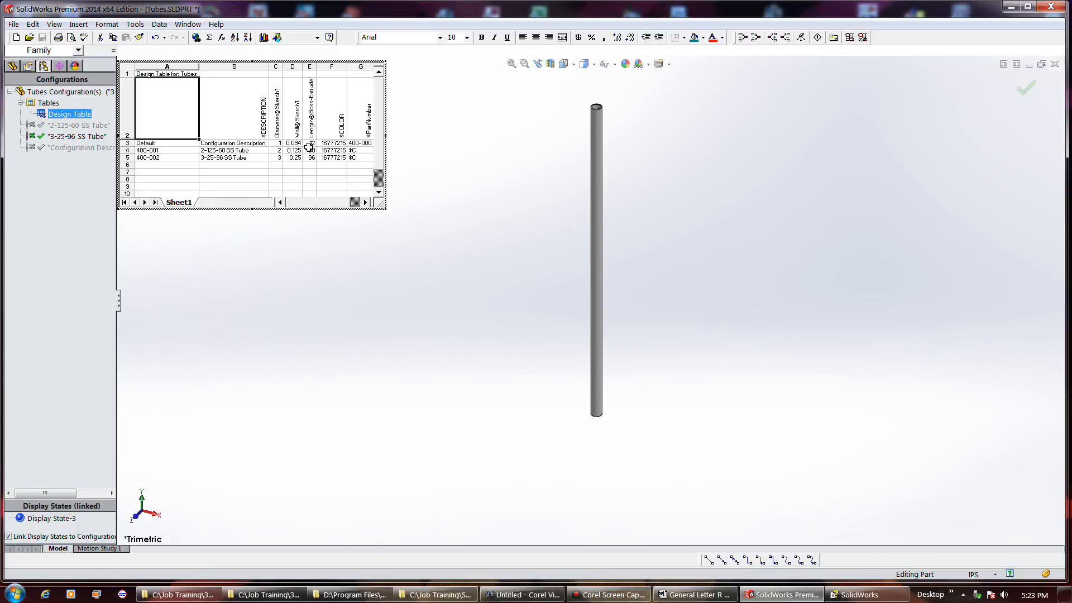
- Set the $PartNumber value of the Default configuration to $C in the design table
click(354, 144)
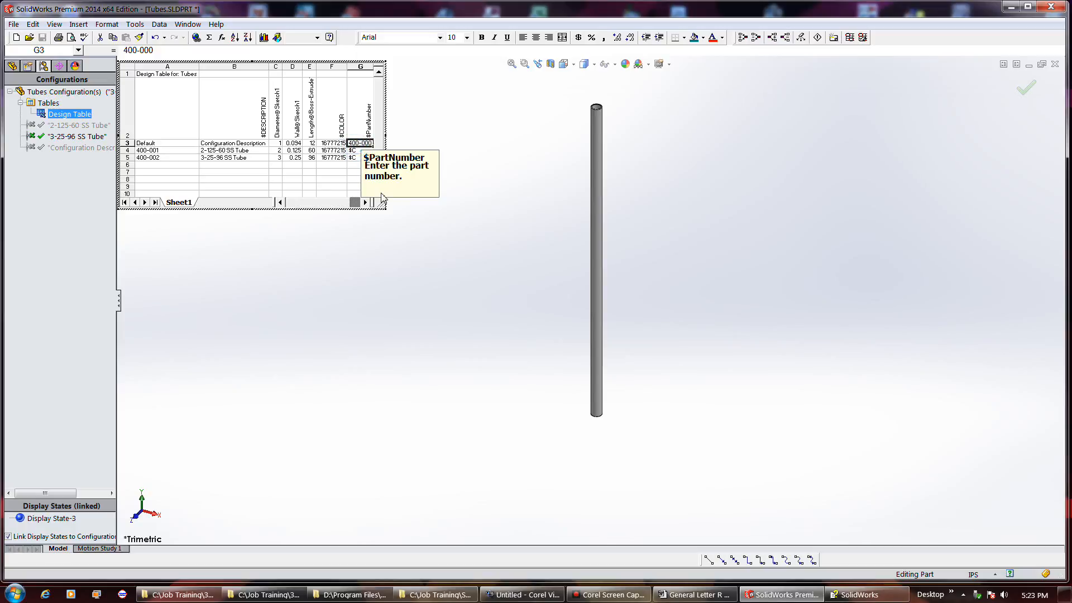
key(Down)
click(354, 143)
click(335, 167)
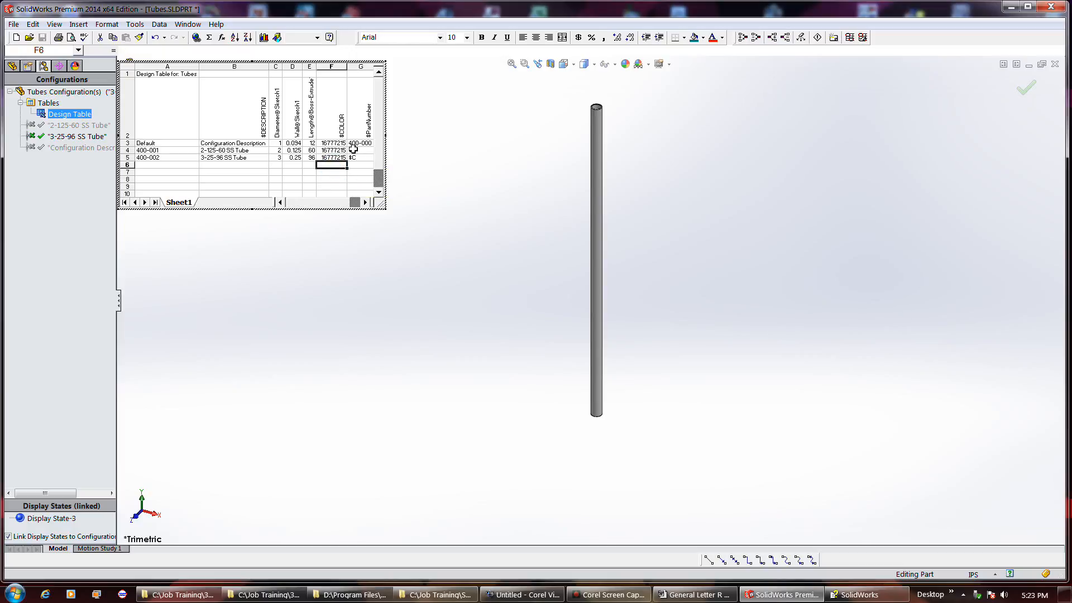
click(359, 143)
text($)
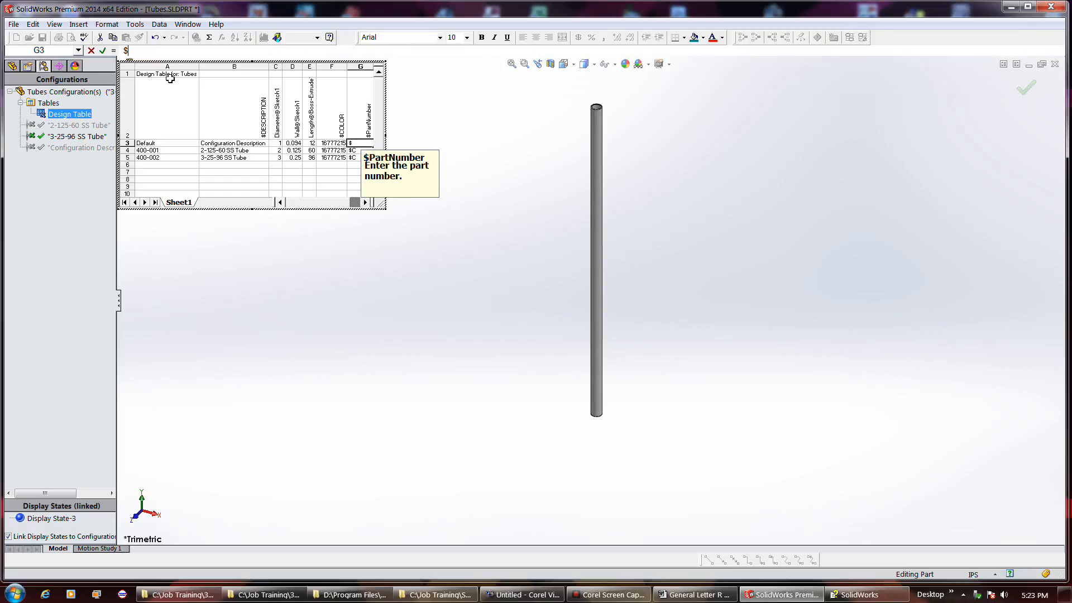
text(c)
key(BackSpace)
text(C)
key(Return)
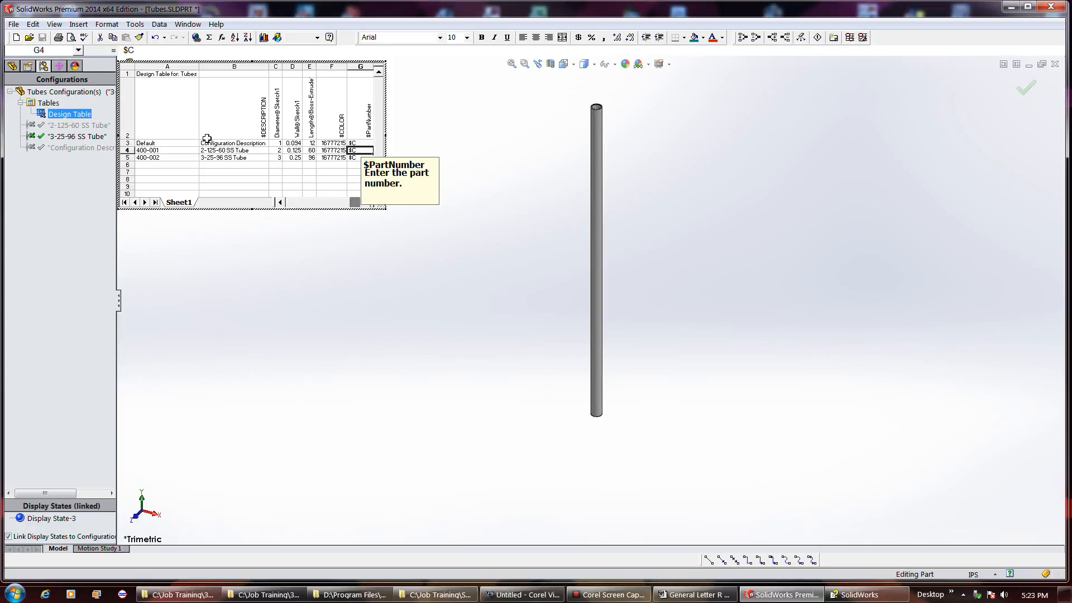
- Rename the Default configuration as 400-000 in the design table and set its description to 3/4-125-76 SS Tube
click(171, 145)
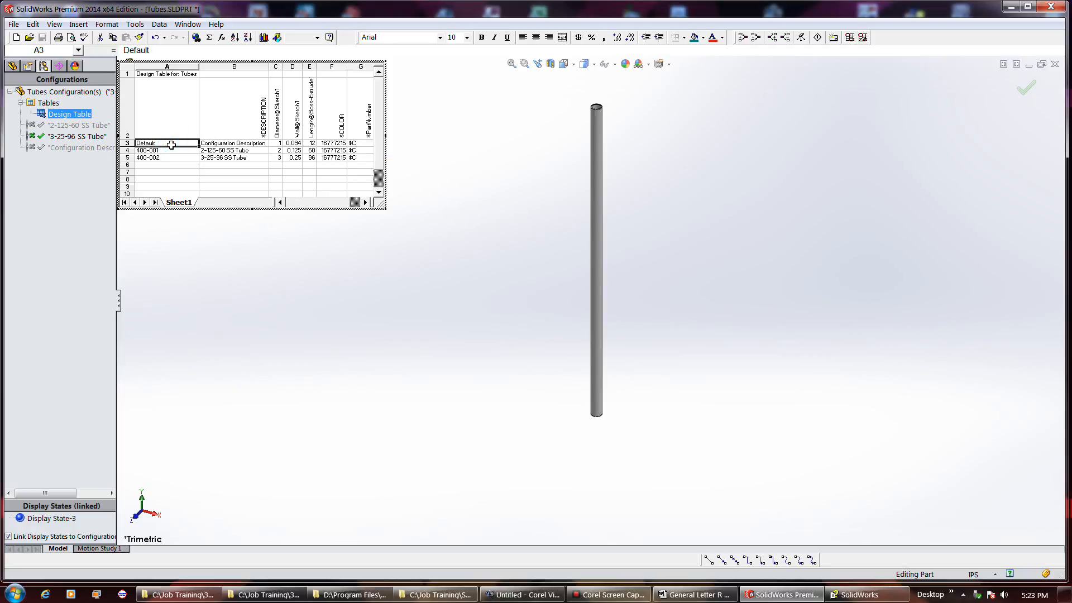
drag(171, 146, 166, 142)
key(ctrl+z)
double_click(163, 143)
double_click(163, 143)
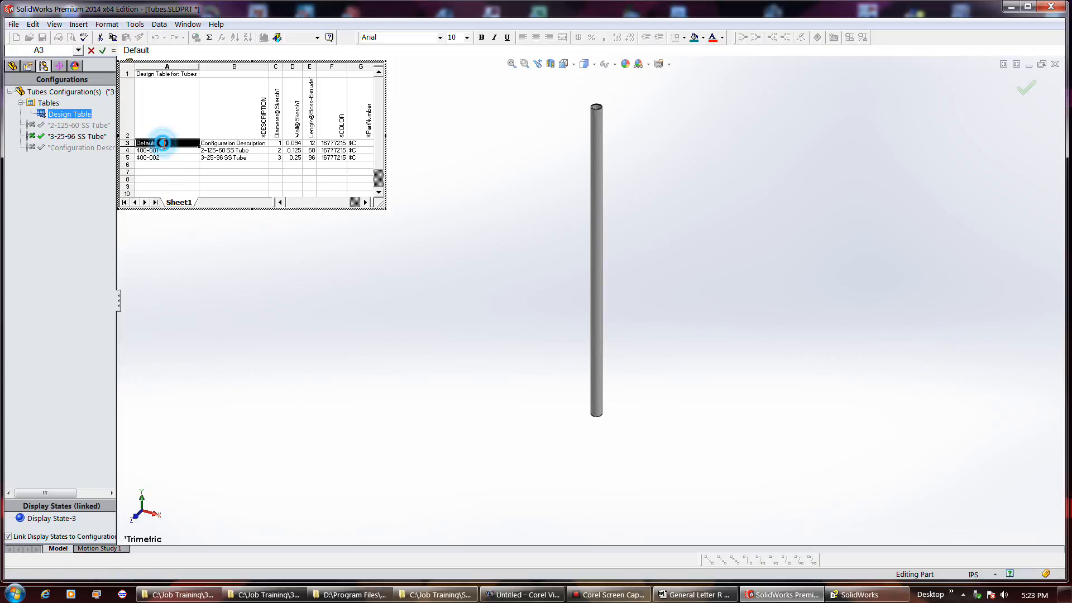
text(300)
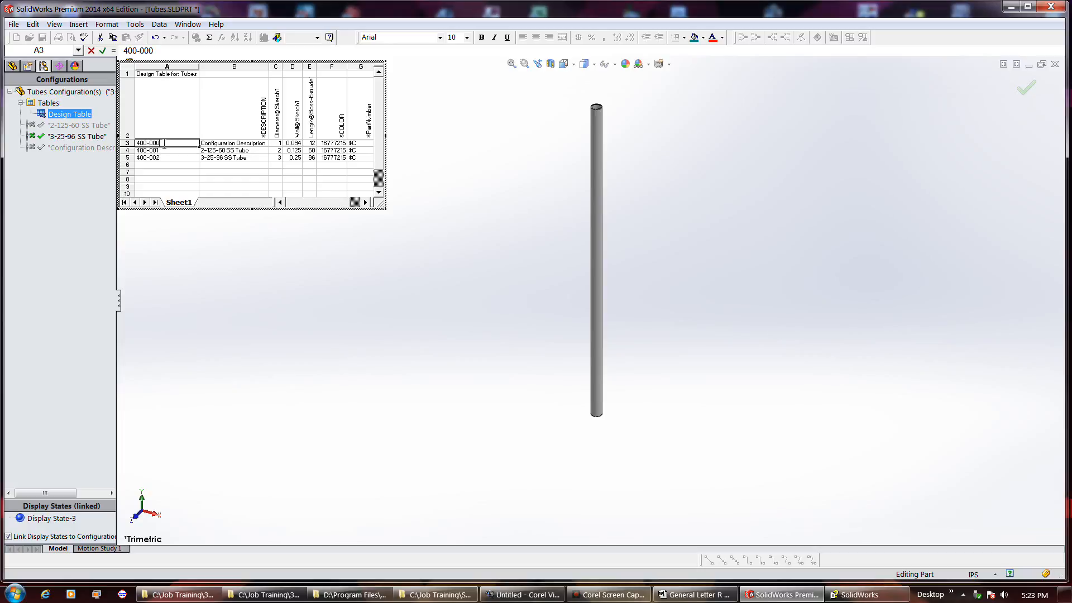
key(Tab)
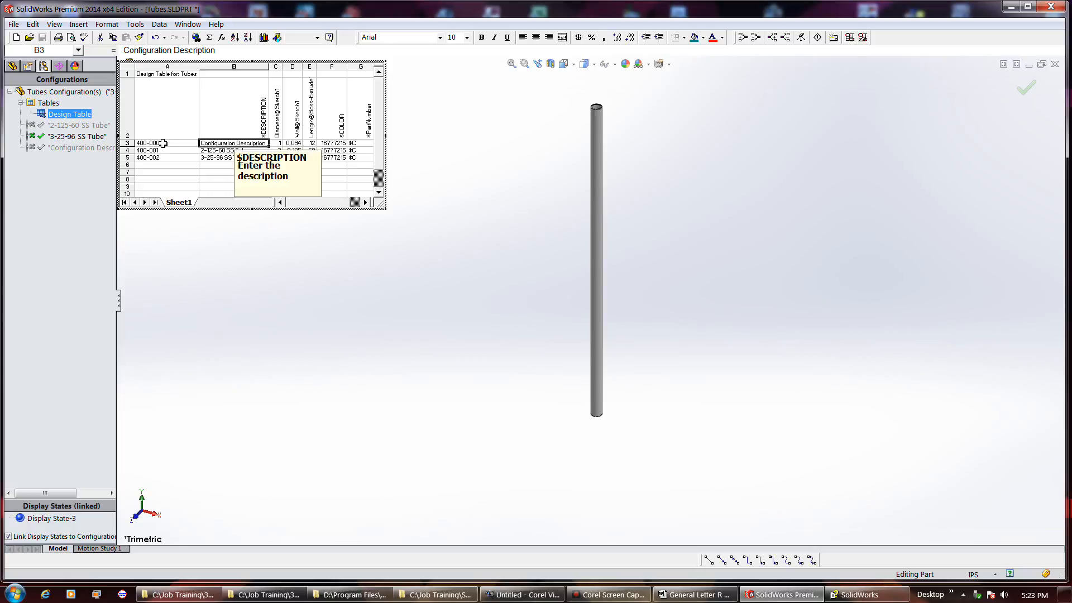
text(3/4-125-76 SS Tube)
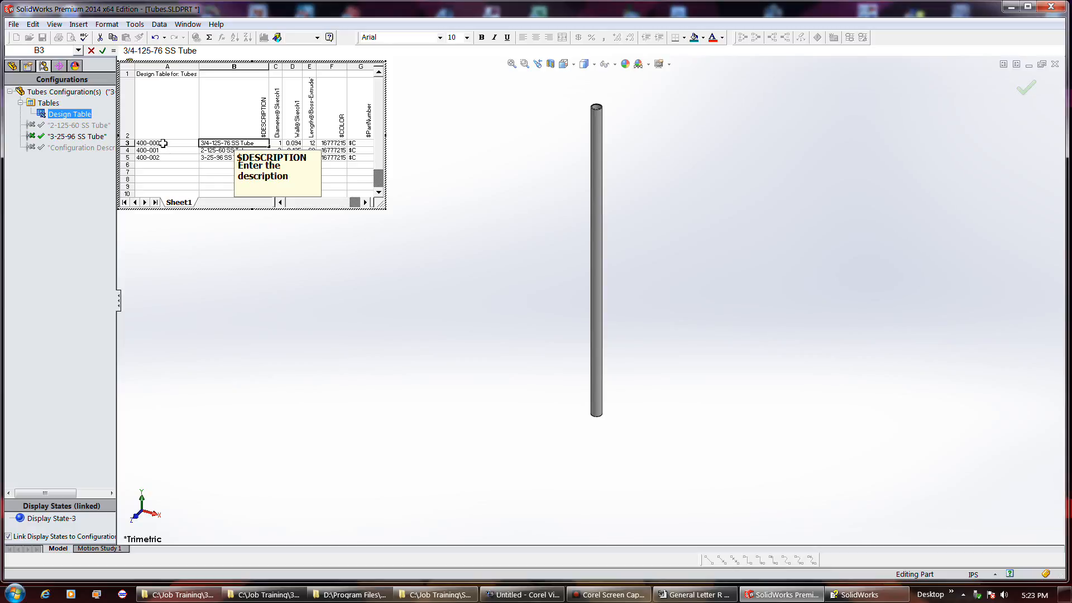
key(Tab)
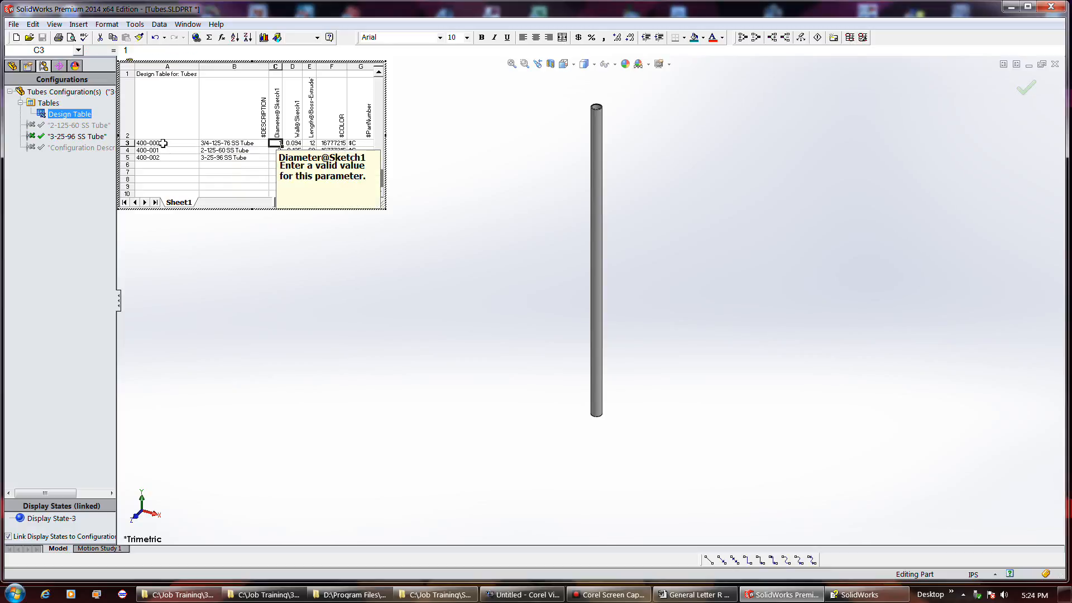
- Set the diameter to .75, the wall to .125 and the length to 76 for configuration 400-000 in the design table
text(.75)
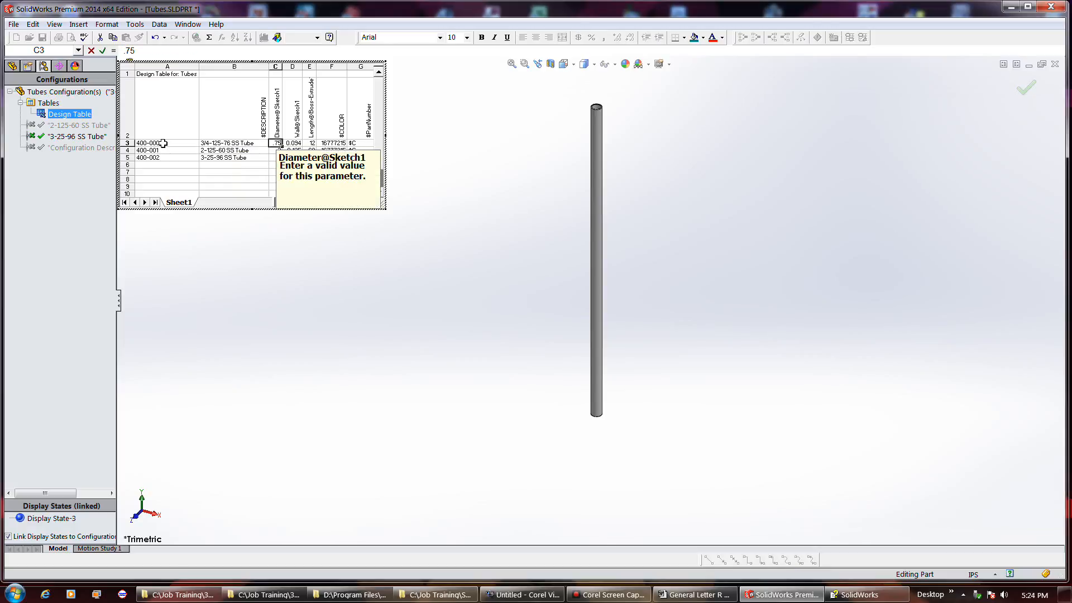
key(Tab)
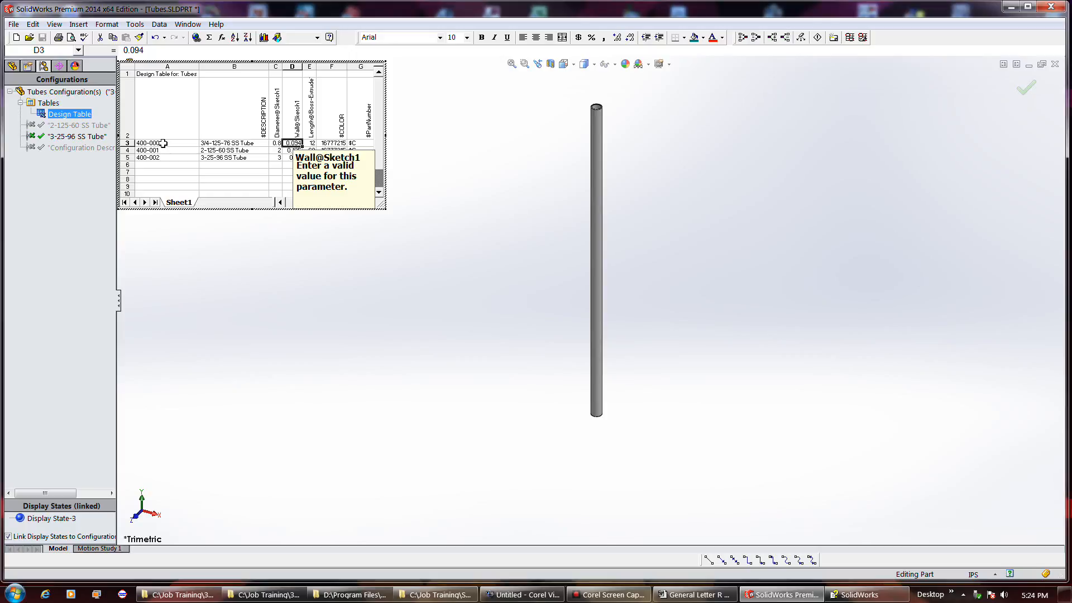
text(.125)
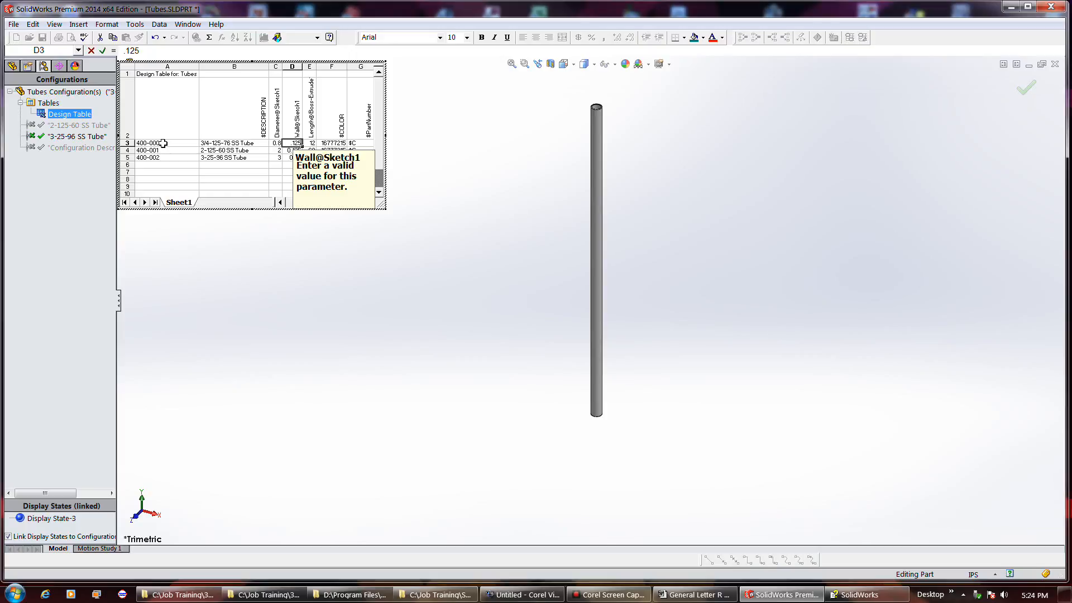
key(Tab)
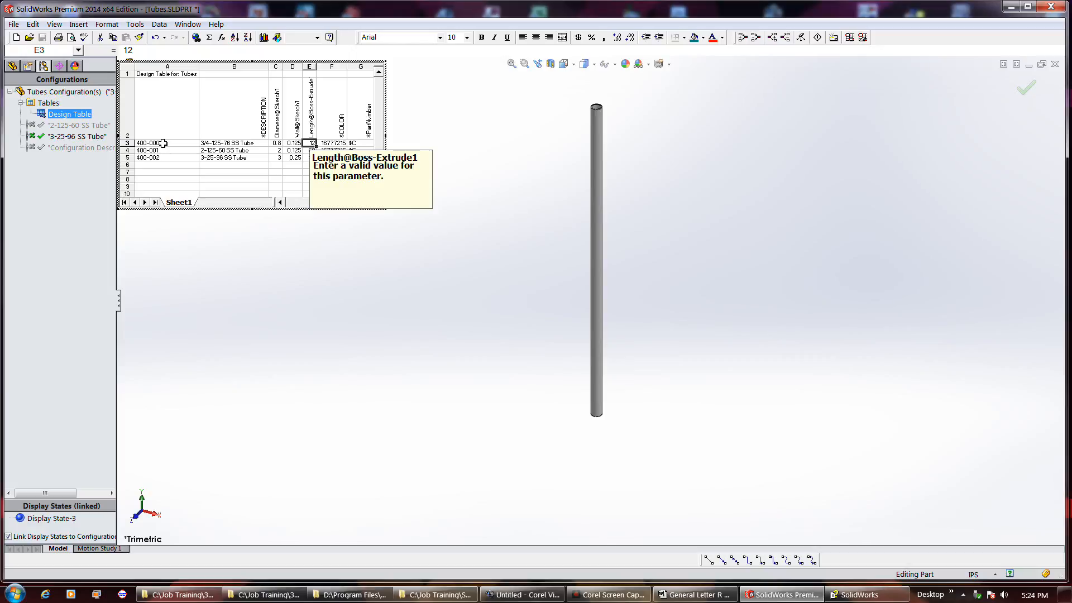
text(76)
key(Return)
key(Return)
key(Return)
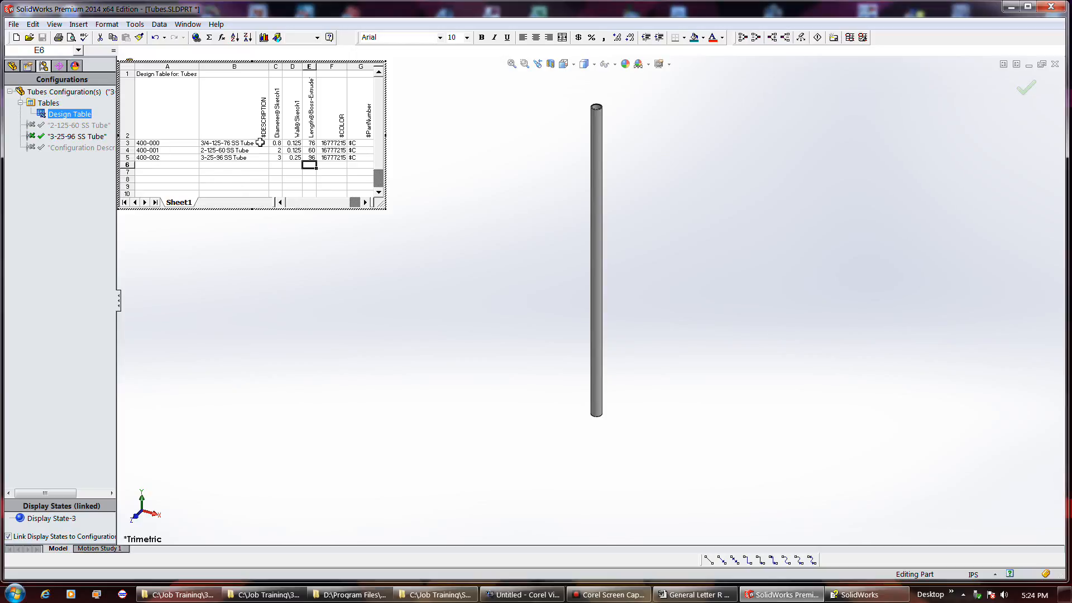
- Enter the formula =C5+5 in cell B8 below the design table's configuration rows
click(238, 182)
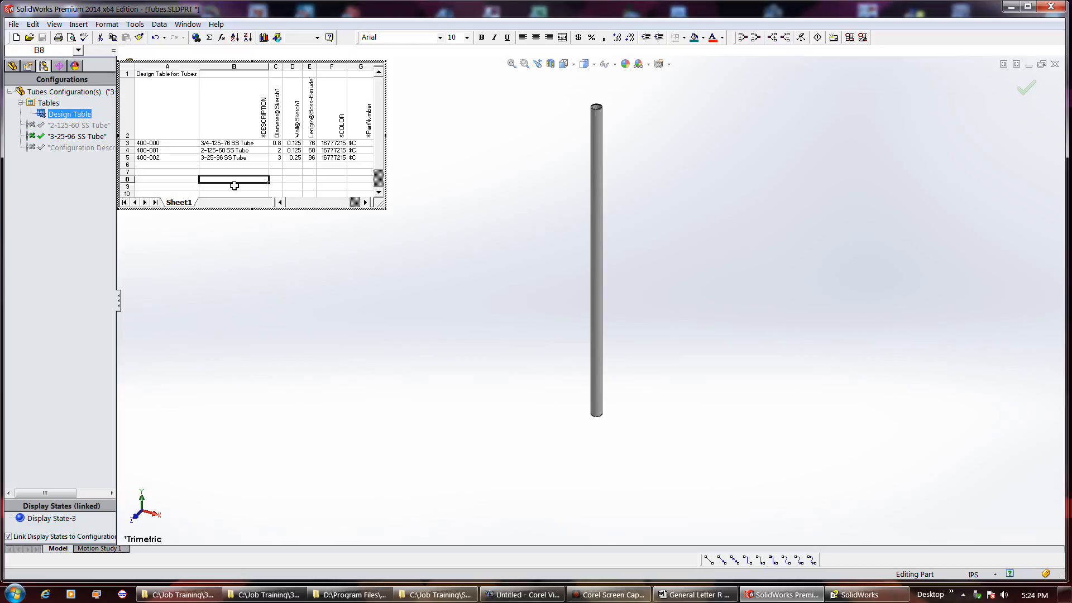
text(=)
key(Up)
key(Up)
key(Up)
key(Right)
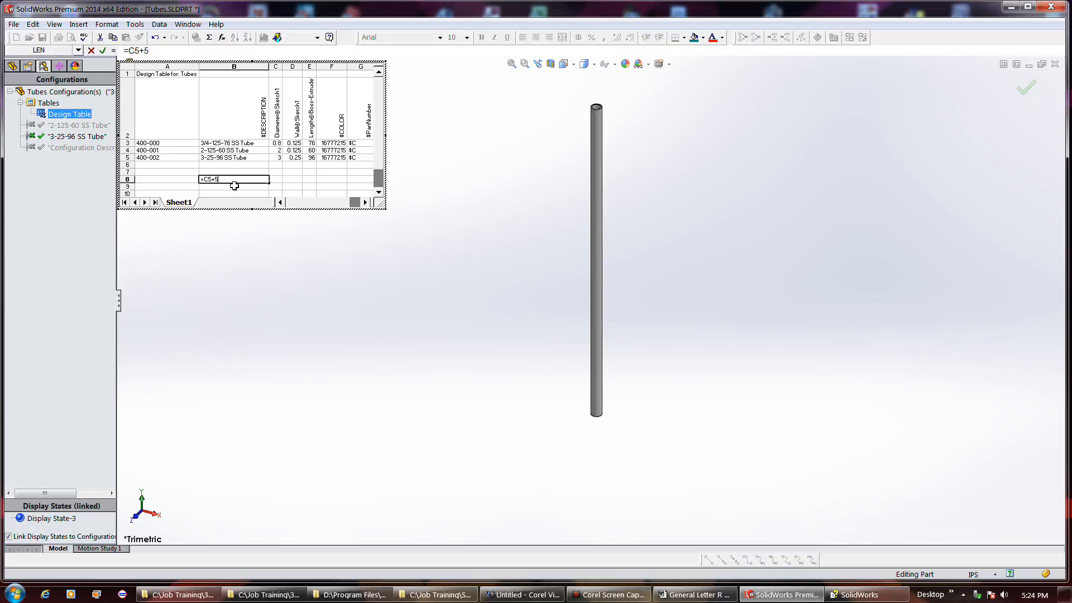
text(+5)
key(Return)
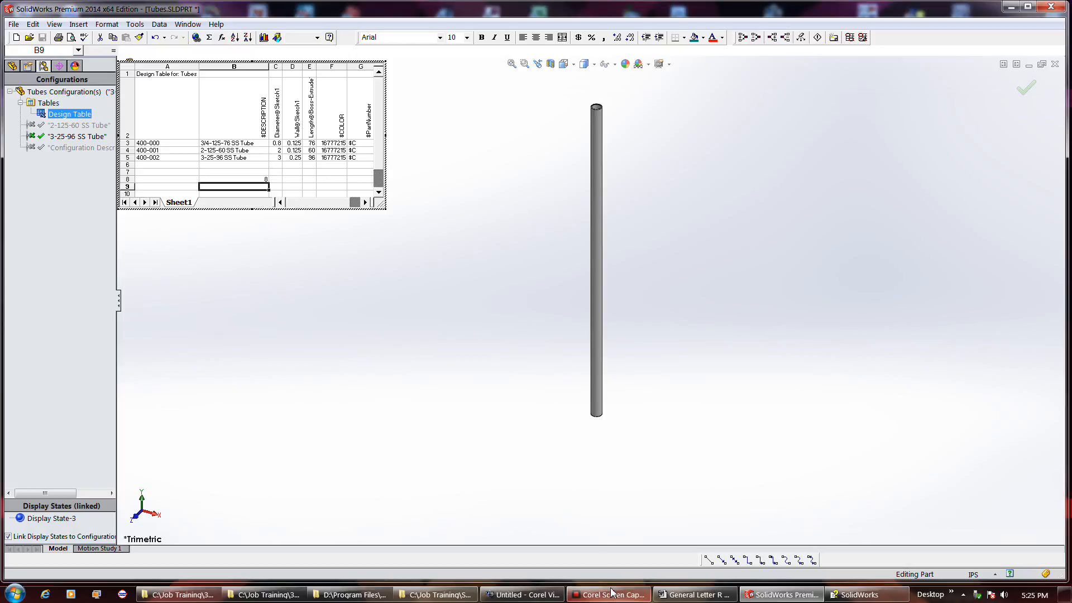
- Close the tube design table to generate configuration 400-000 and delete the unused Default configuration
mouse_move(622, 596)
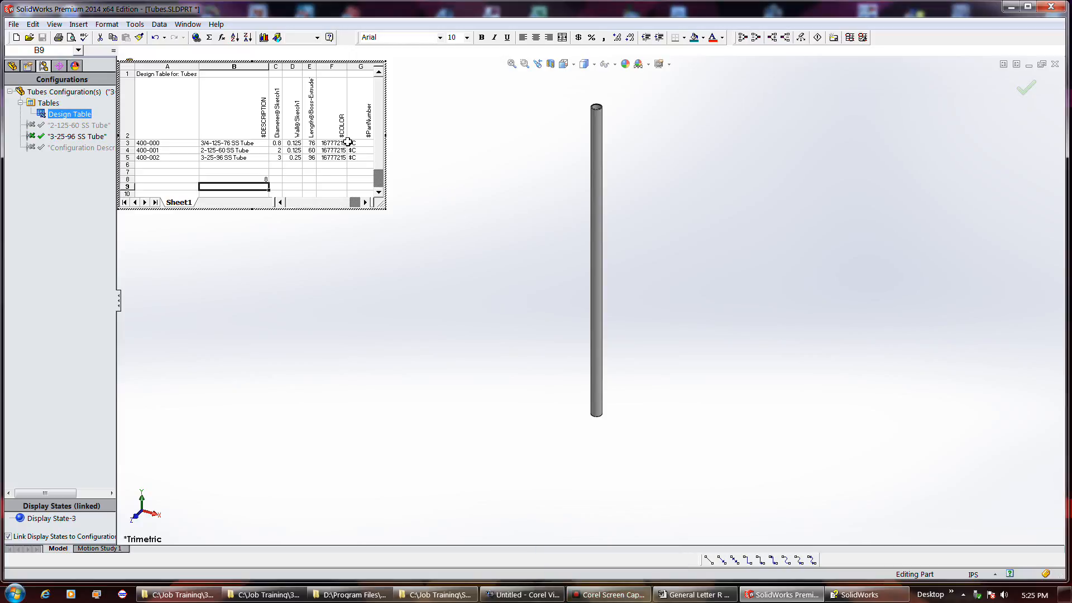
click(489, 253)
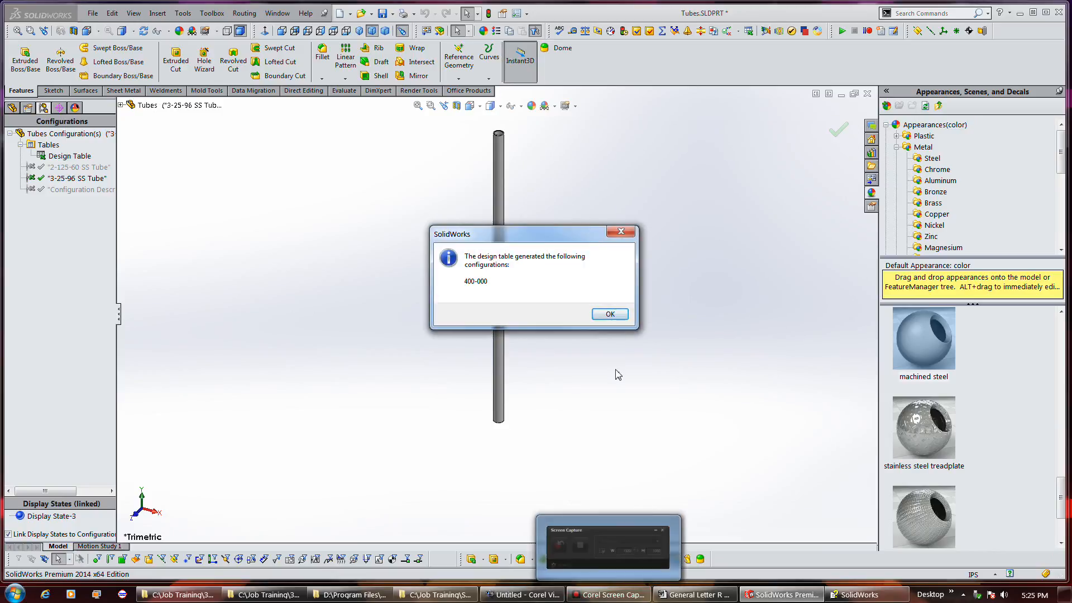
click(610, 314)
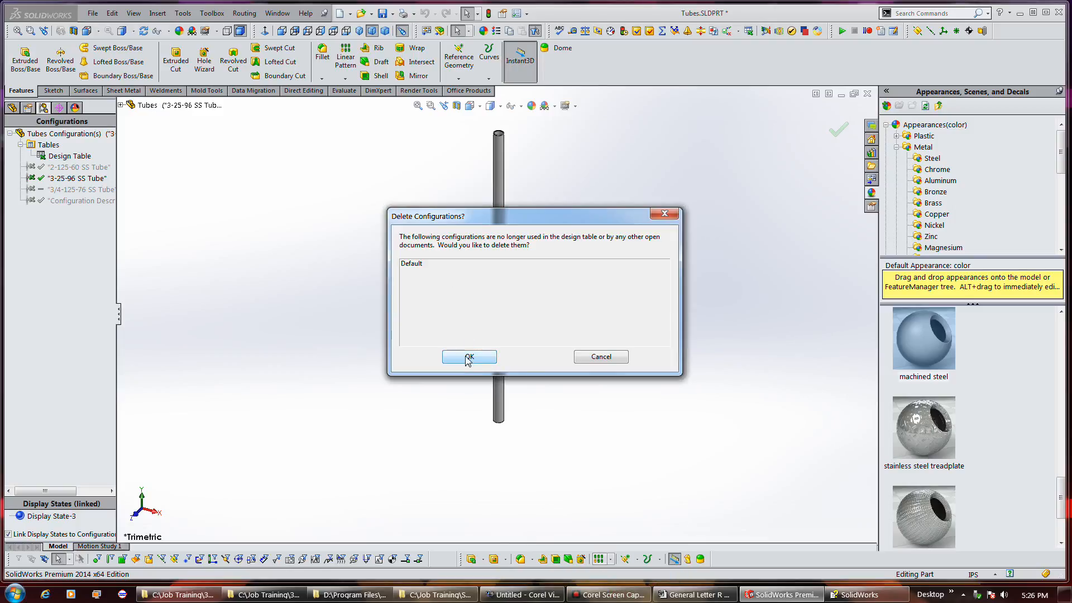
click(468, 358)
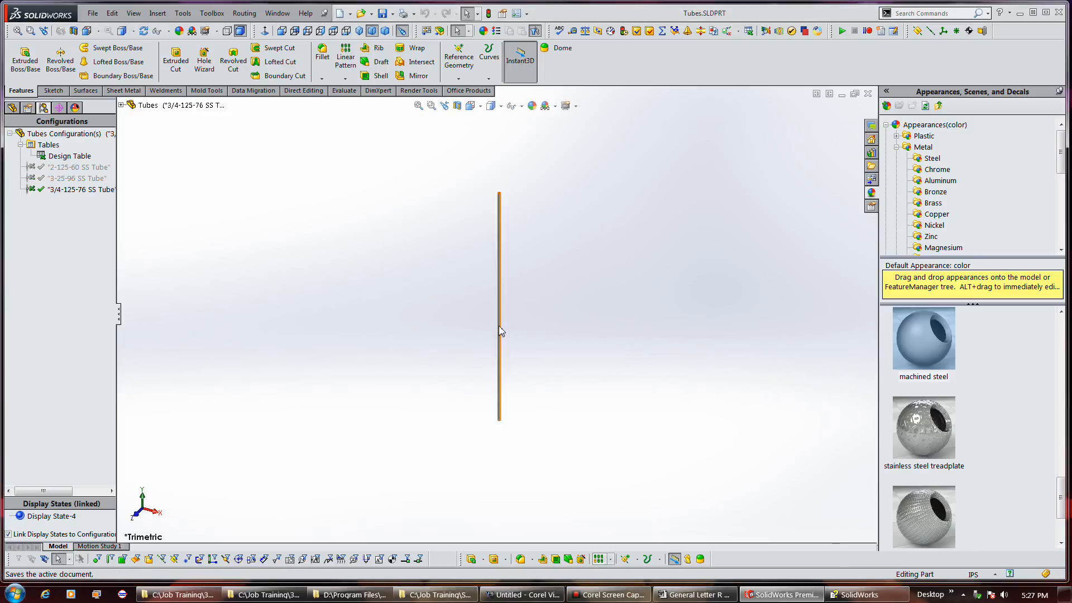
- Activate the 3-25-96 SS Tube and 2-125-60 SS Tube configurations in turn to compare the tube models
click(83, 179)
double_click(83, 179)
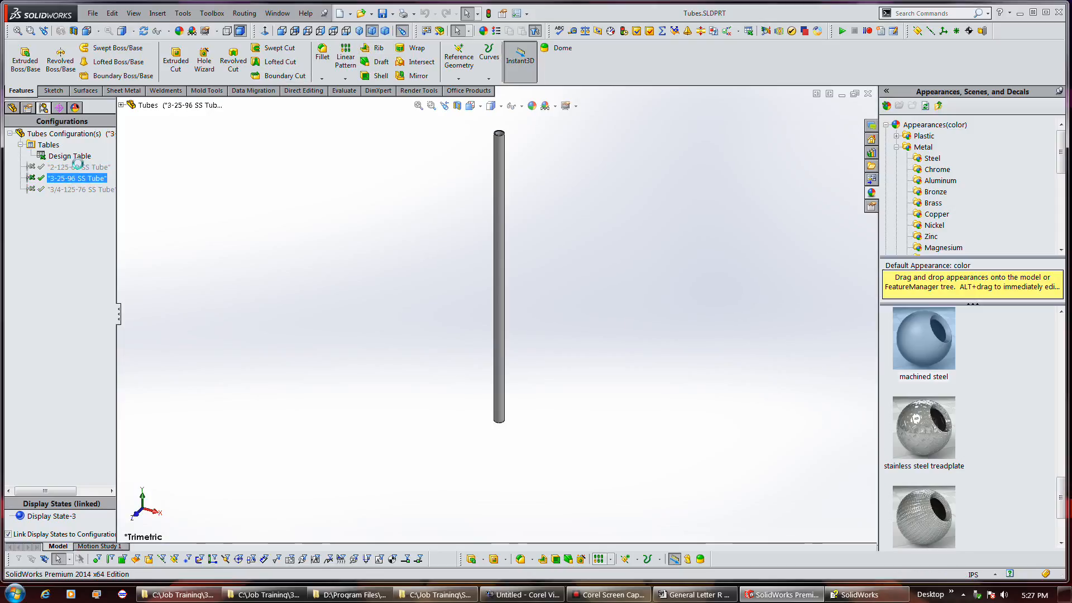
double_click(80, 168)
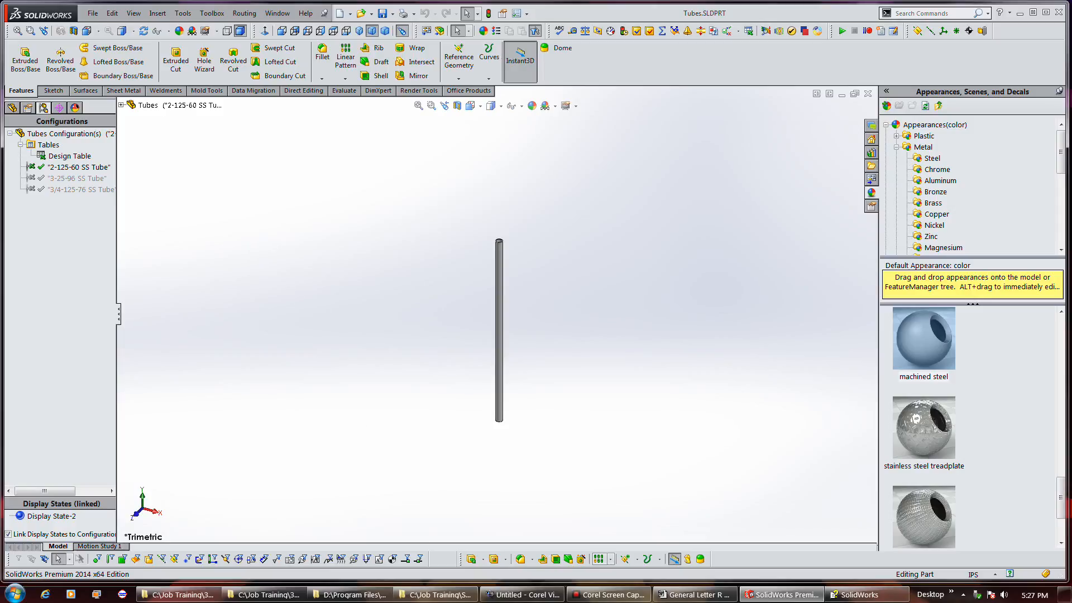
click(595, 596)
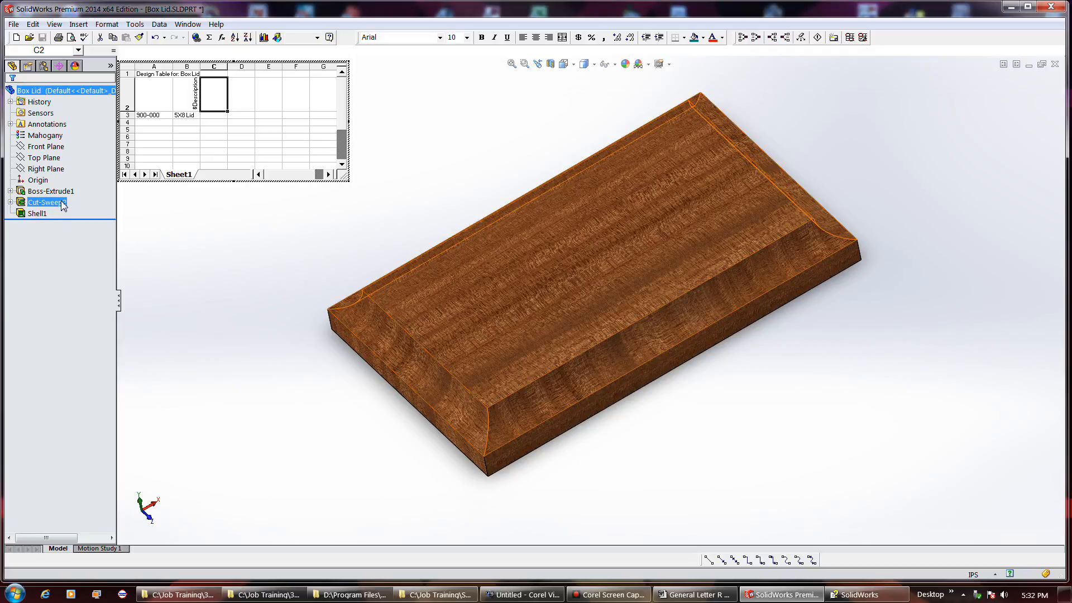
- Rename the 8-inch dimension in the Box Lid's Boss-Extrude1 sketch as Length
click(10, 191)
click(41, 204)
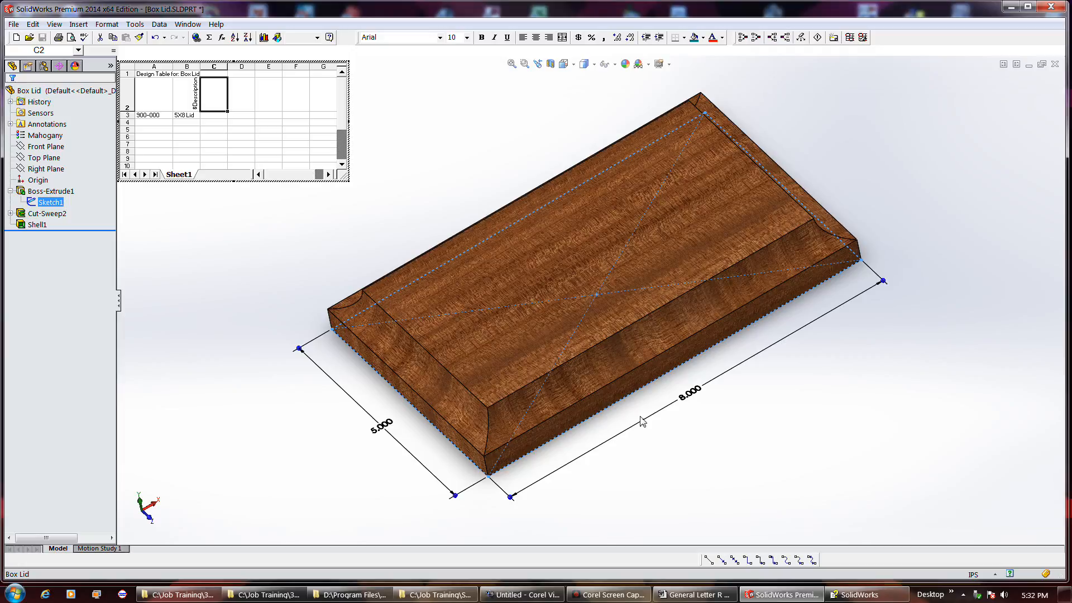
double_click(695, 410)
click(687, 401)
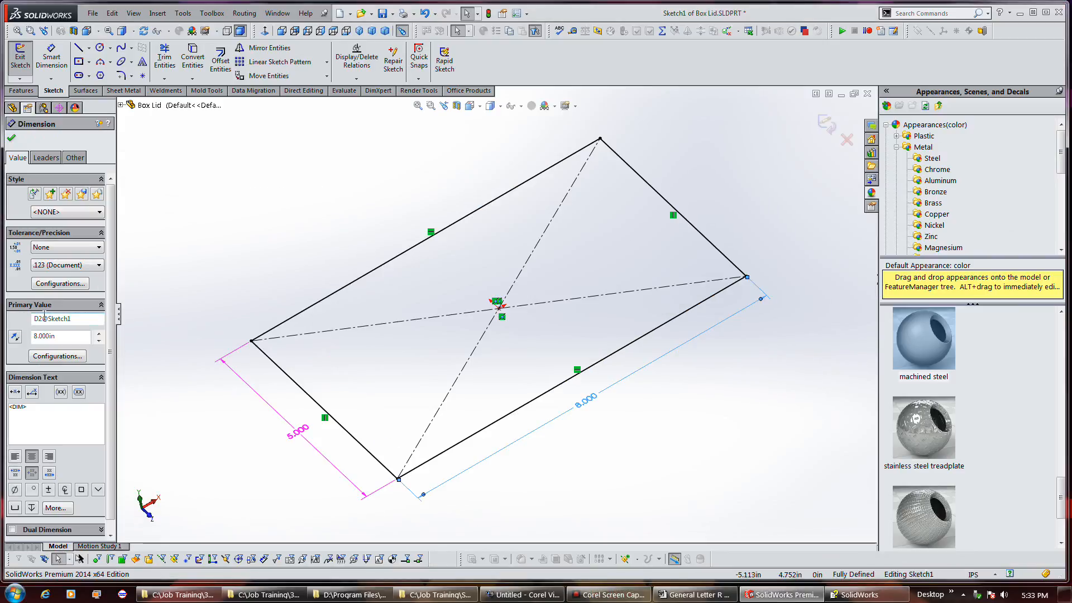
drag(45, 316, 33, 317)
text(Length)
click(12, 138)
- Rename the 5-inch dimension of the lid sketch as Width and exit the sketch
click(301, 433)
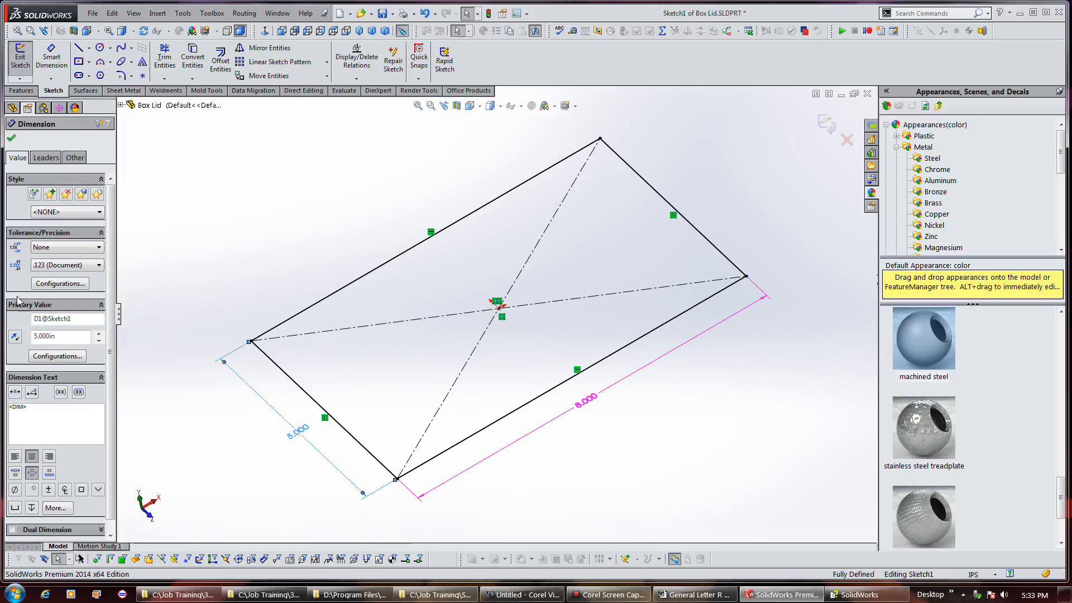
drag(40, 319, 24, 321)
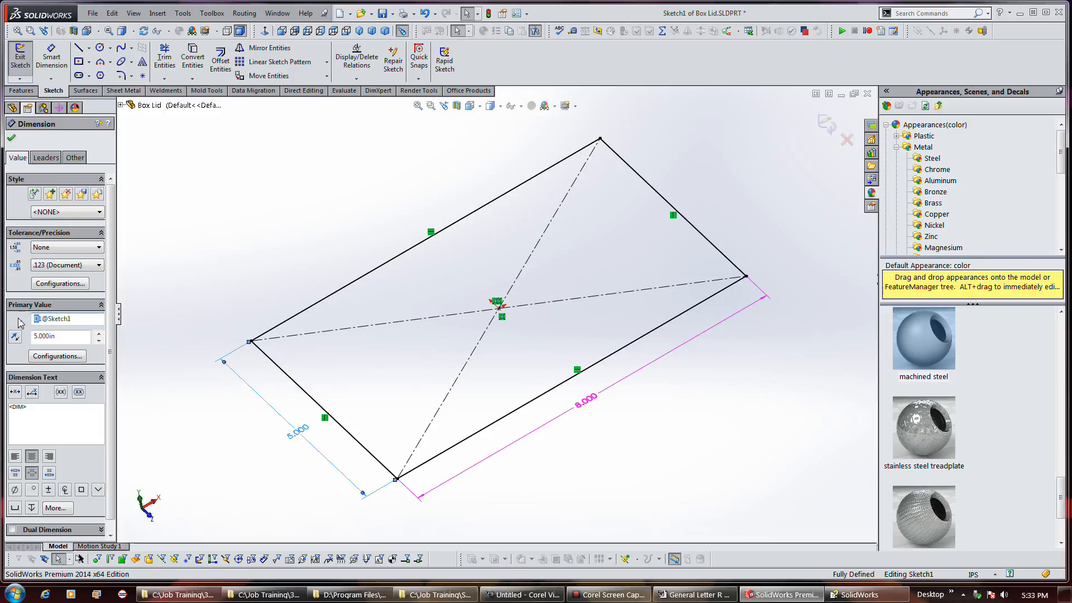
text(Width)
click(11, 138)
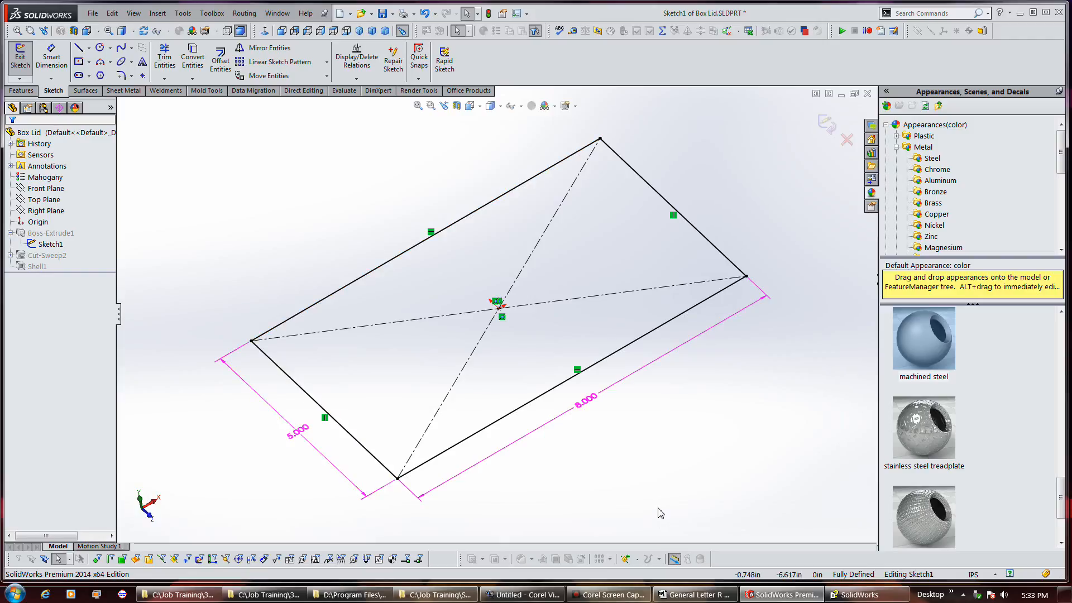
click(827, 122)
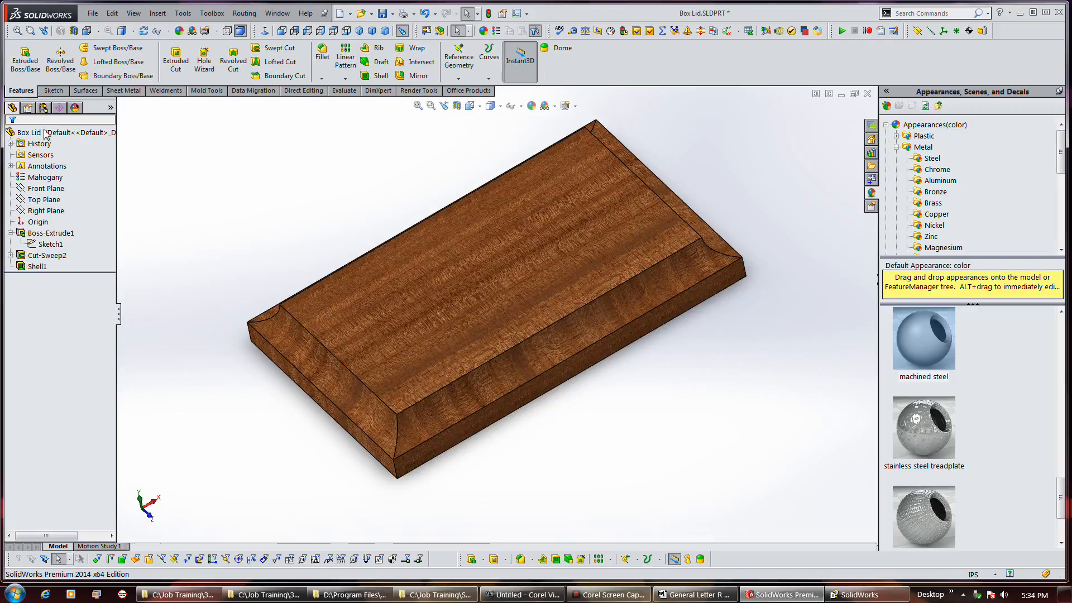
- Open the Box Lid design table for editing without adding the suggested configurations or parameters
click(29, 109)
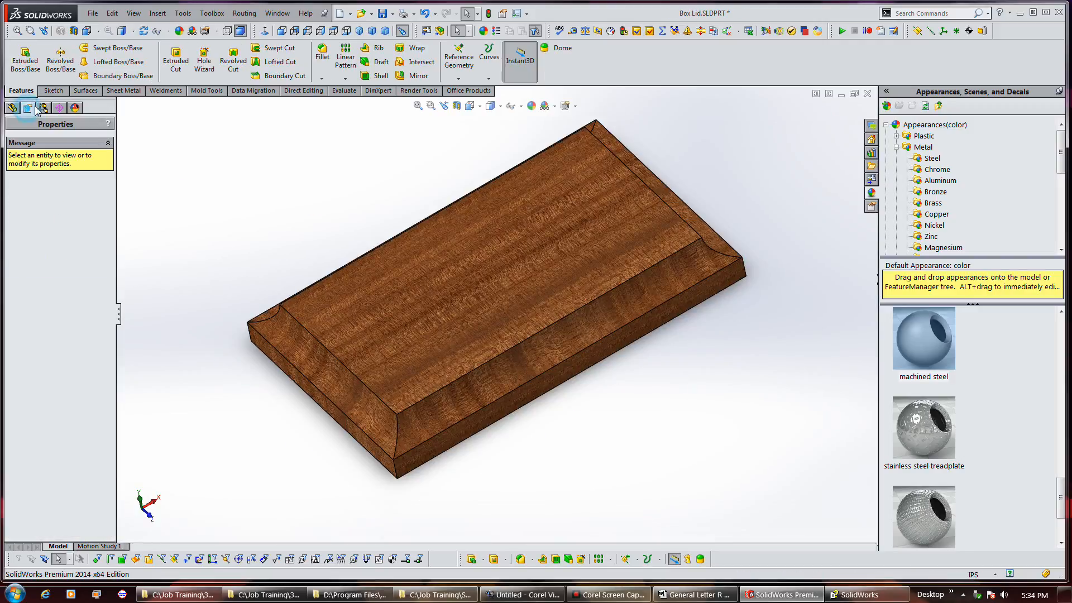
click(44, 107)
click(49, 145)
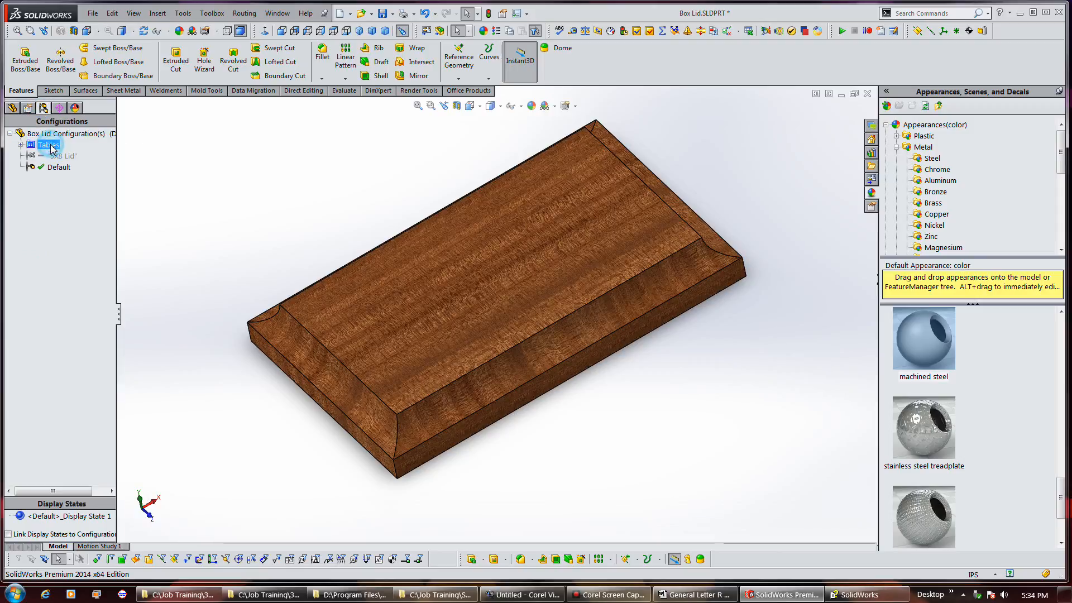
click(20, 145)
right_click(58, 155)
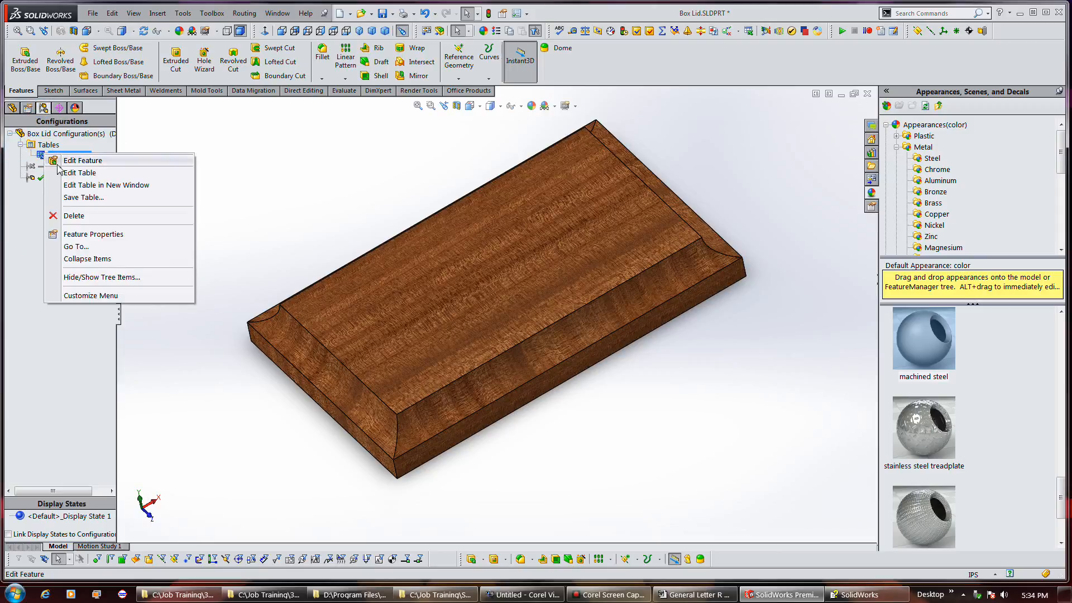
click(61, 172)
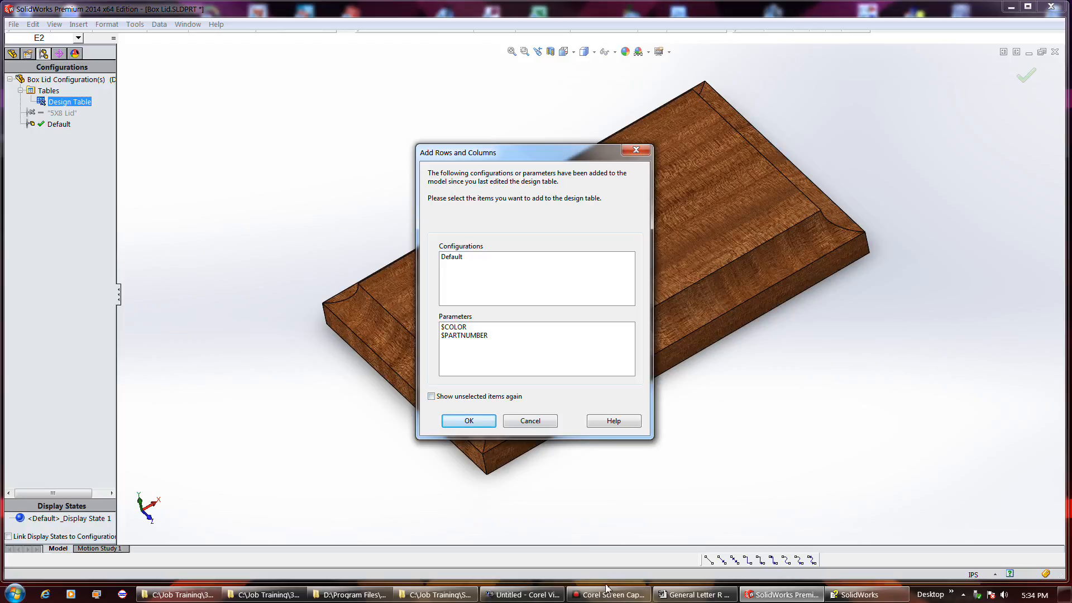
mouse_move(606, 600)
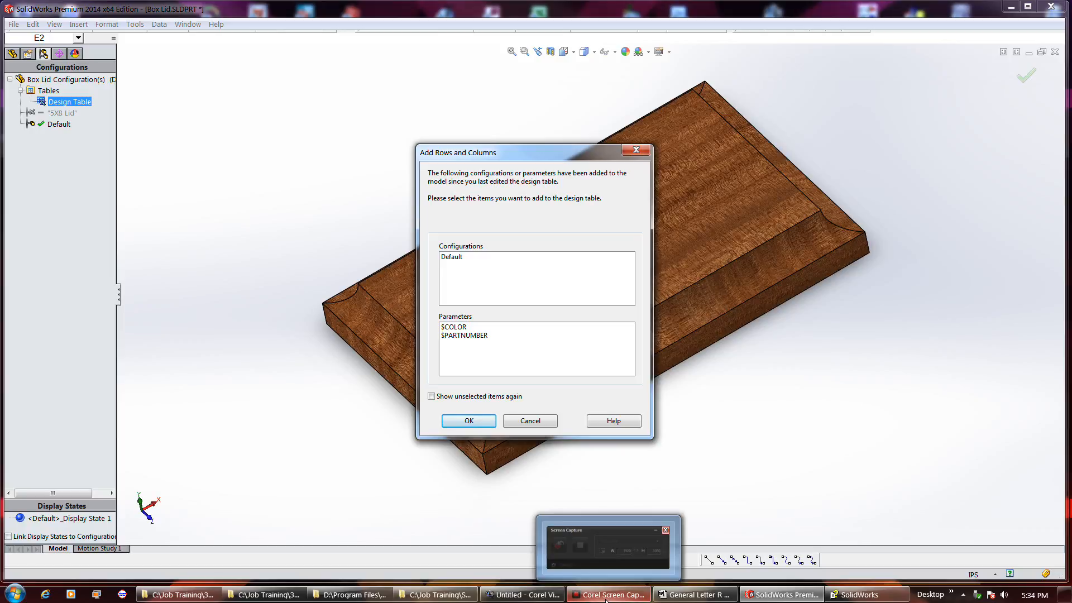
click(469, 420)
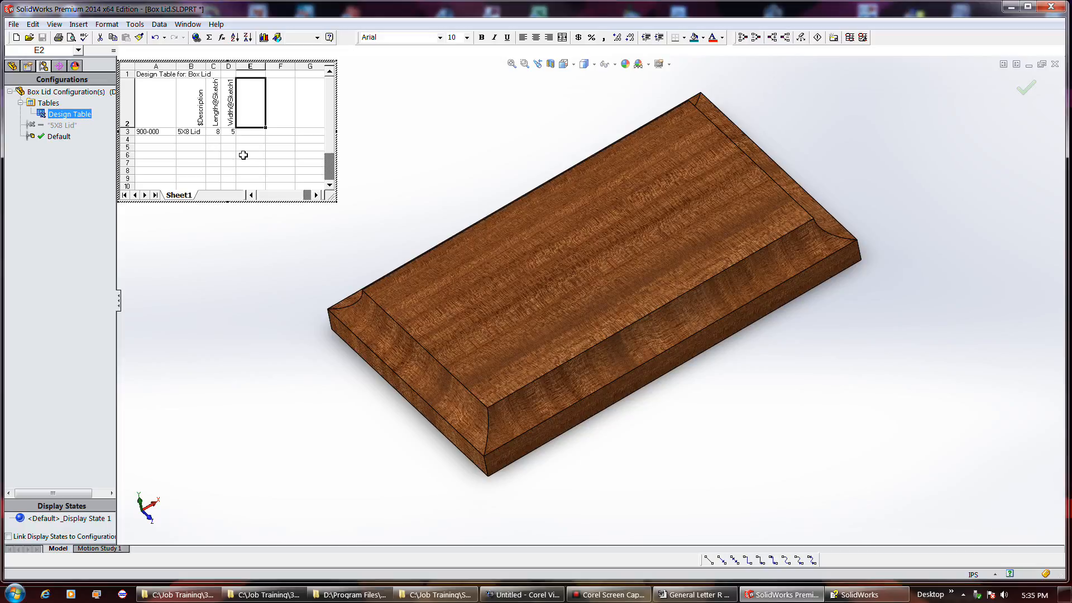
- Add configurations 900-001, 900-002 and 900-003 below 900-000 in the design table
click(155, 139)
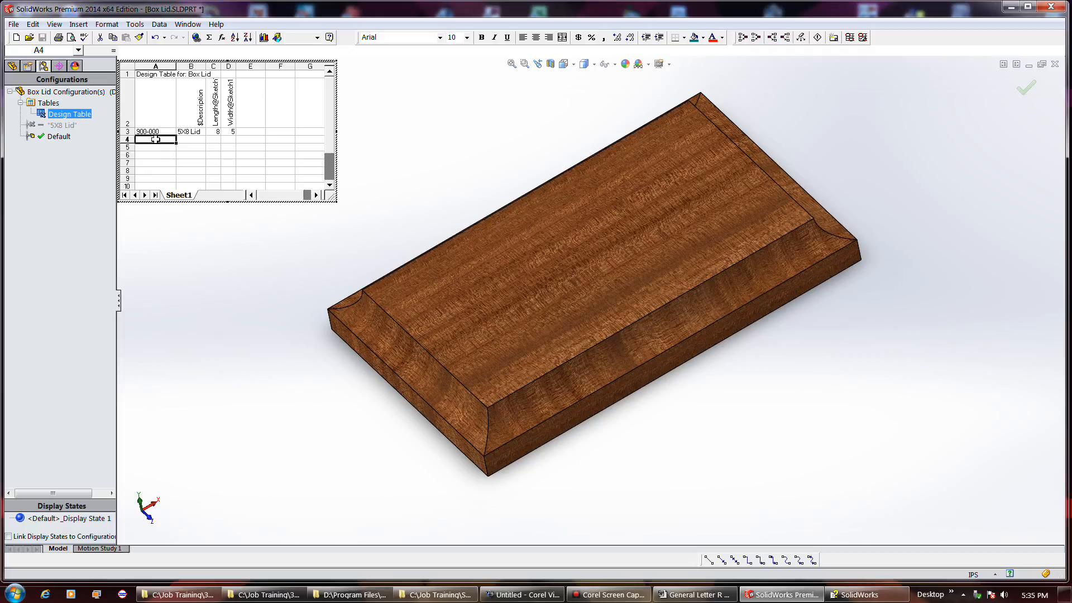
double_click(156, 139)
text(900-00)
key(Return)
text(900-002)
key(Return)
text(900-)
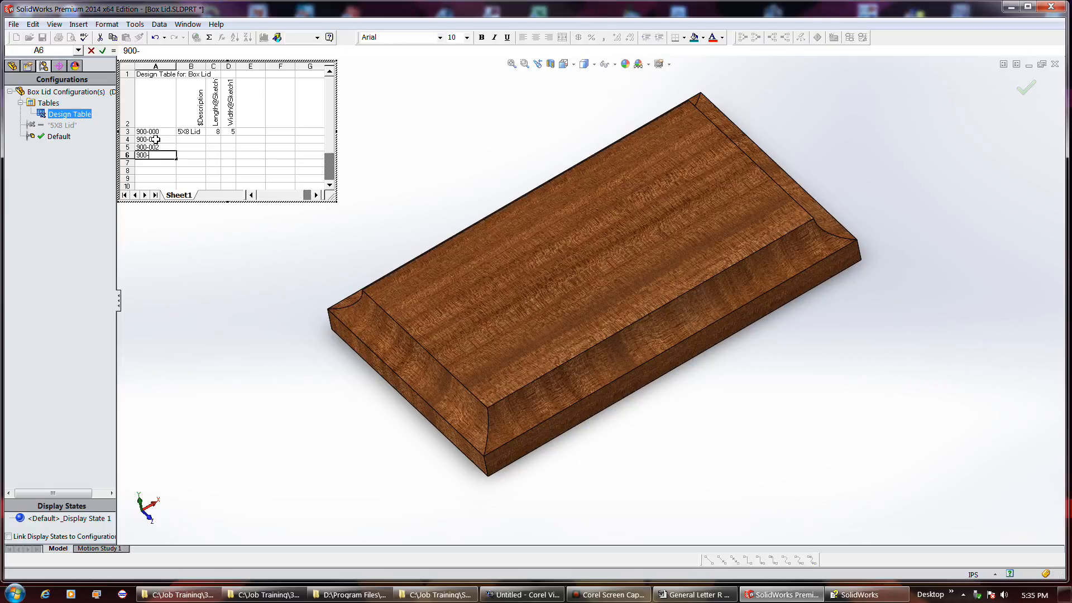
key(Return)
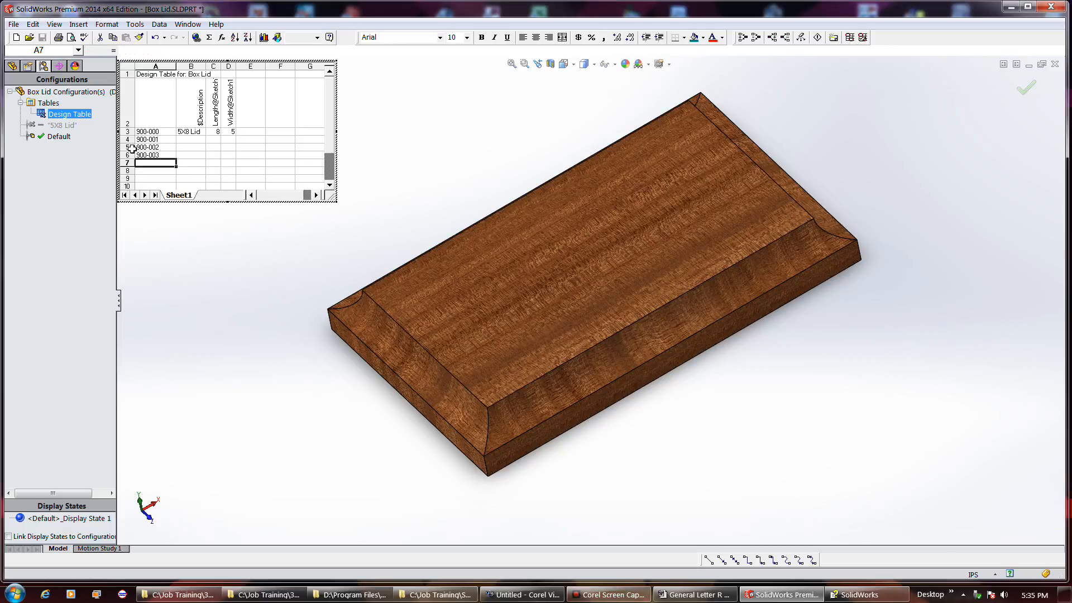
- Set the descriptions of configurations 900-001, 900-002 and 900-003 to 5x5 Lid, 6x9 Lid and 9x12 Lid
click(189, 140)
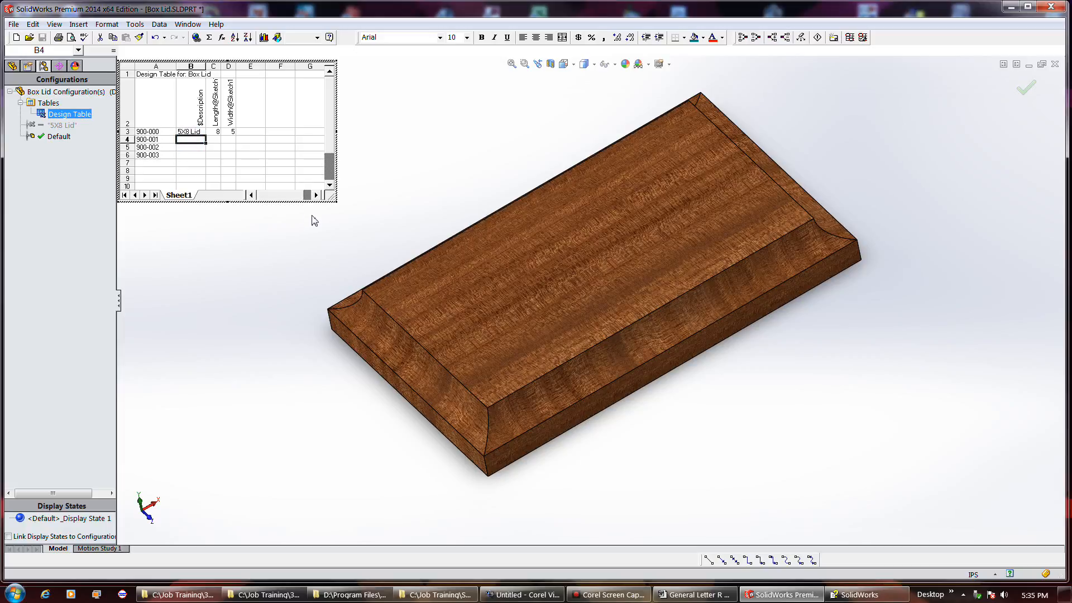
text(4)
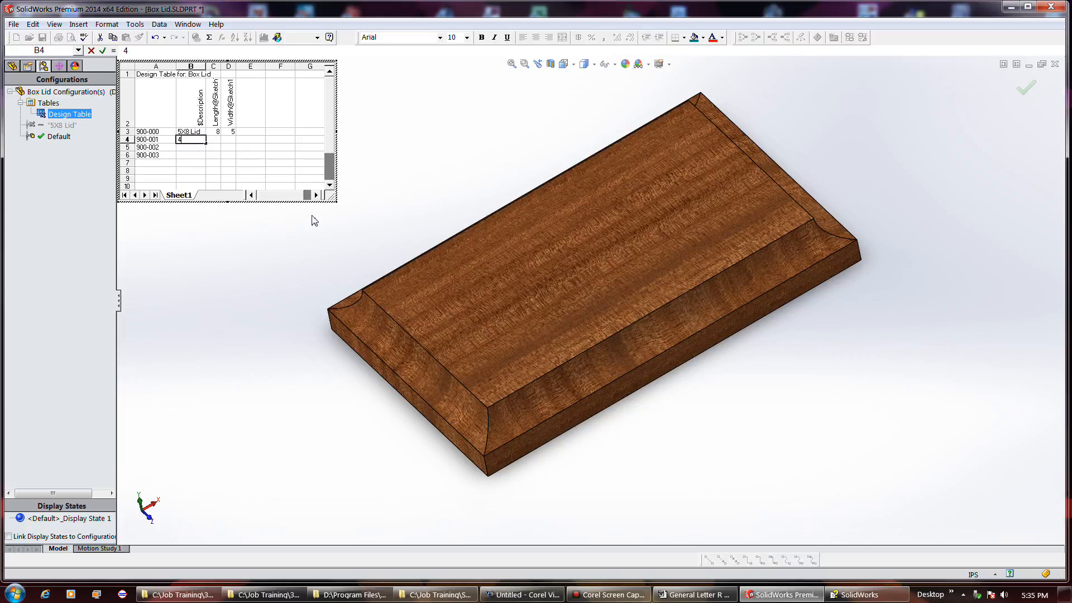
text(x5 Lid)
key(Return)
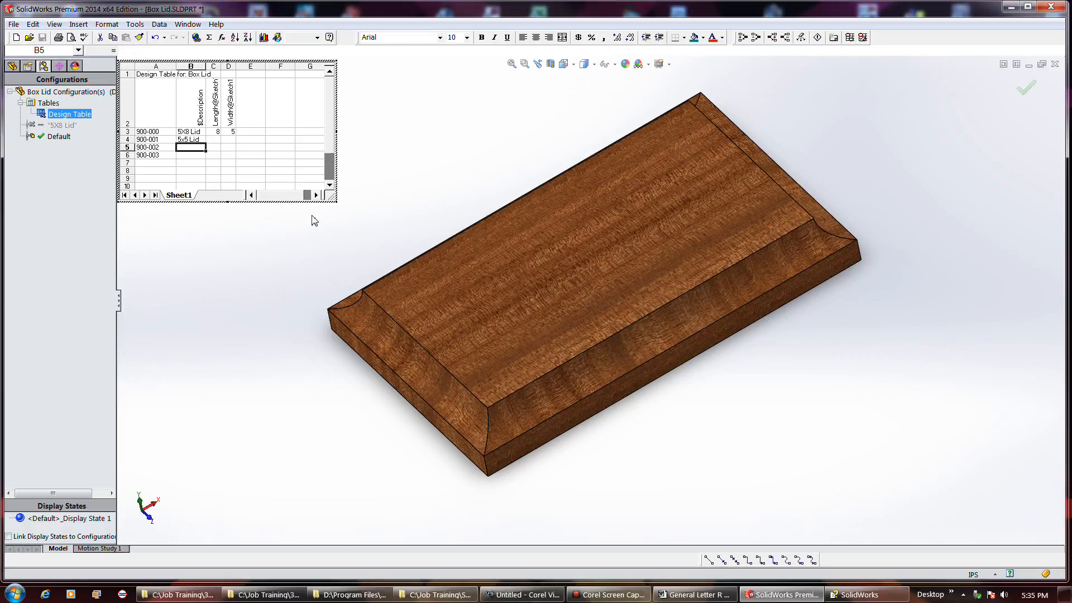
text(6-)
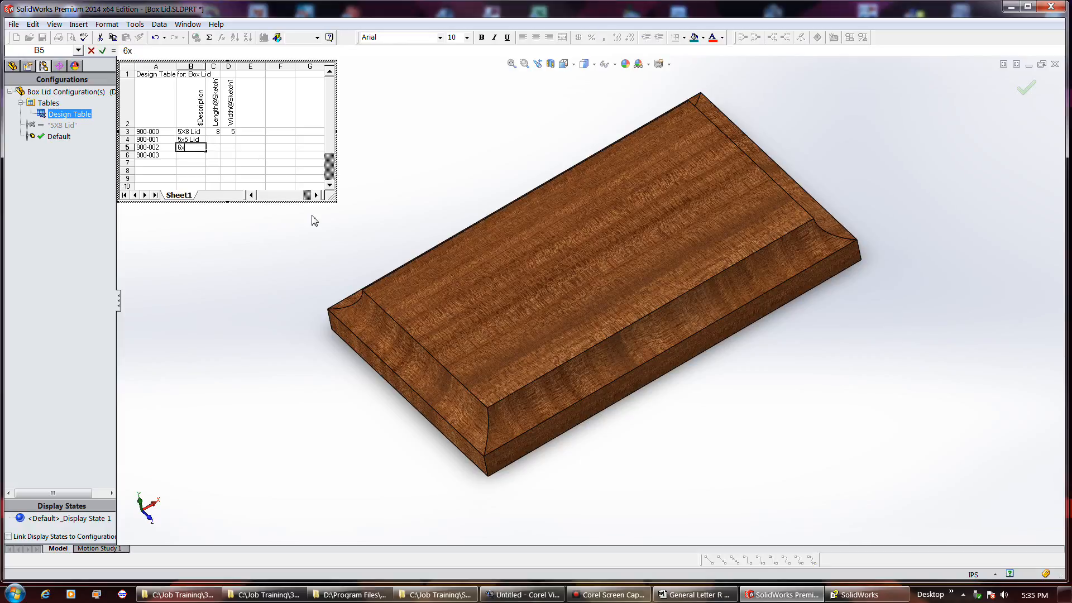
text(90)
text(Lid)
key(Return)
text(9)
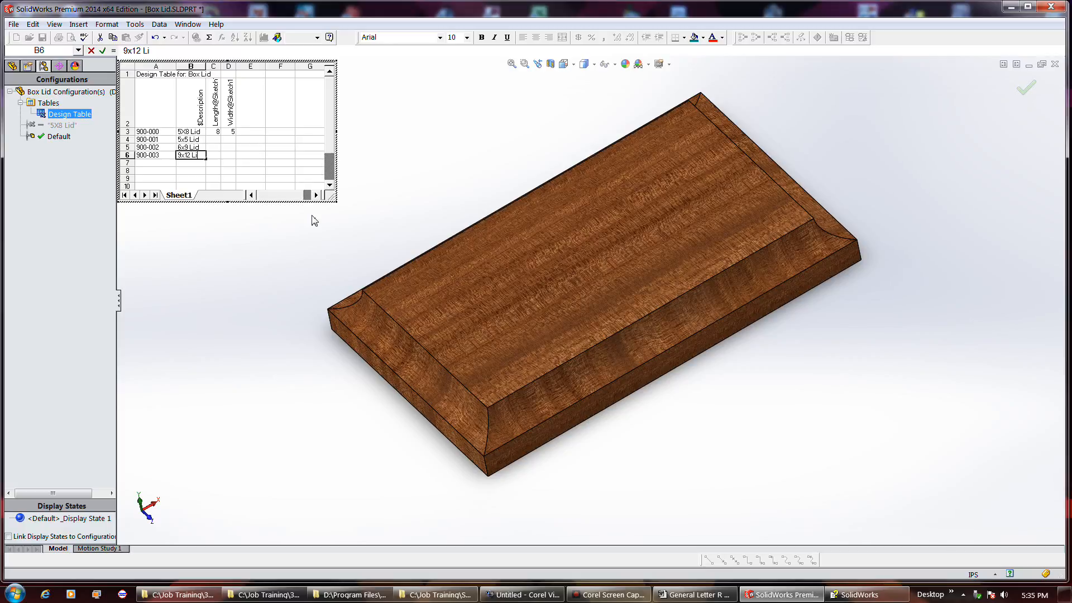
key(Return)
- Set the length to 5, 6 and 9 for configurations 900-001, 900-002 and 900-003 in the design table
key(Up)
key(Right)
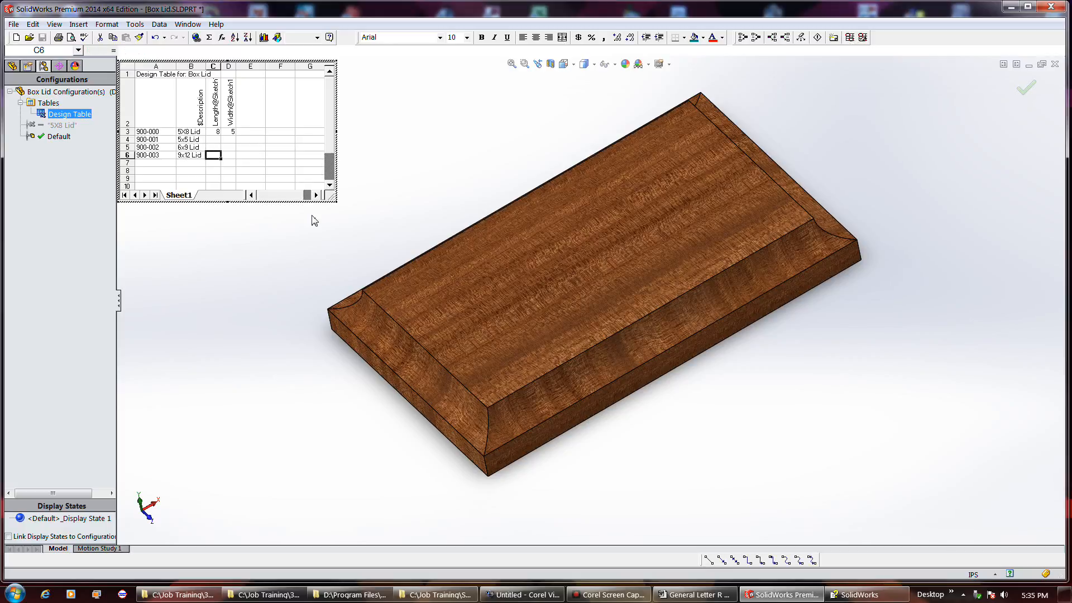
key(Up)
key(Up)
text(5)
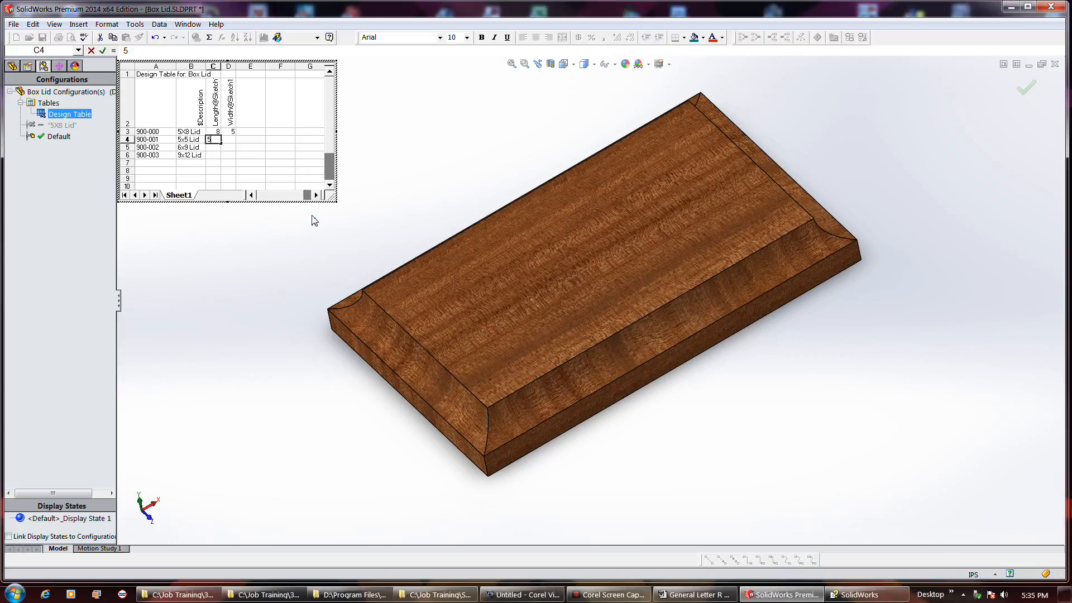
key(Return)
text(6)
key(Return)
text(9)
- Set the widths of configurations 900-001, 900-002 and 900-003 to 5, 9 and 12, and close the table to generate them
key(Tab)
text(12)
key(Up)
text(9)
key(Up)
text(5)
key(Return)
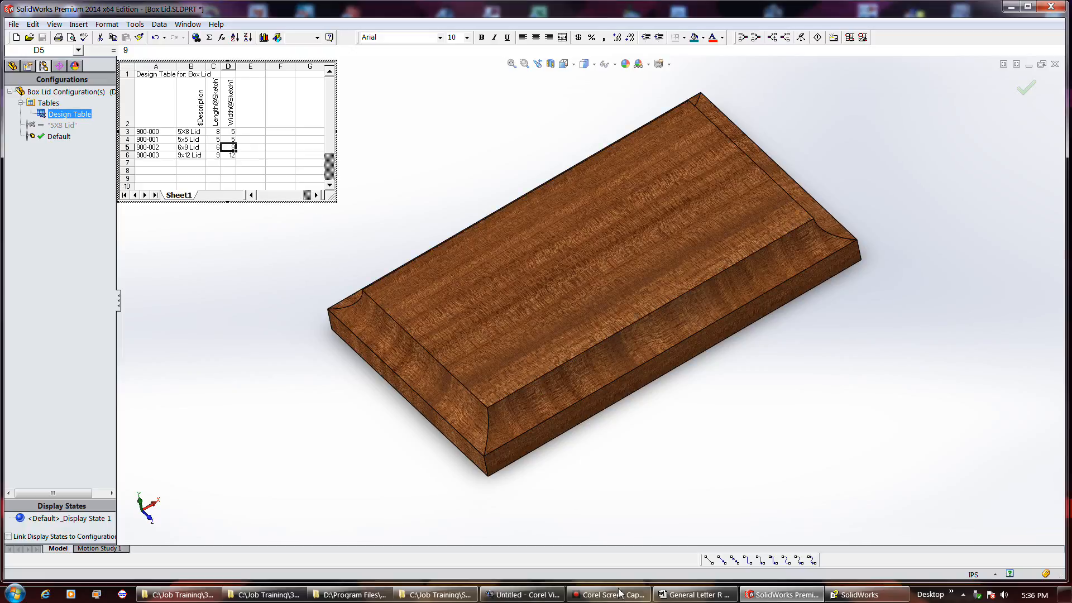
click(501, 121)
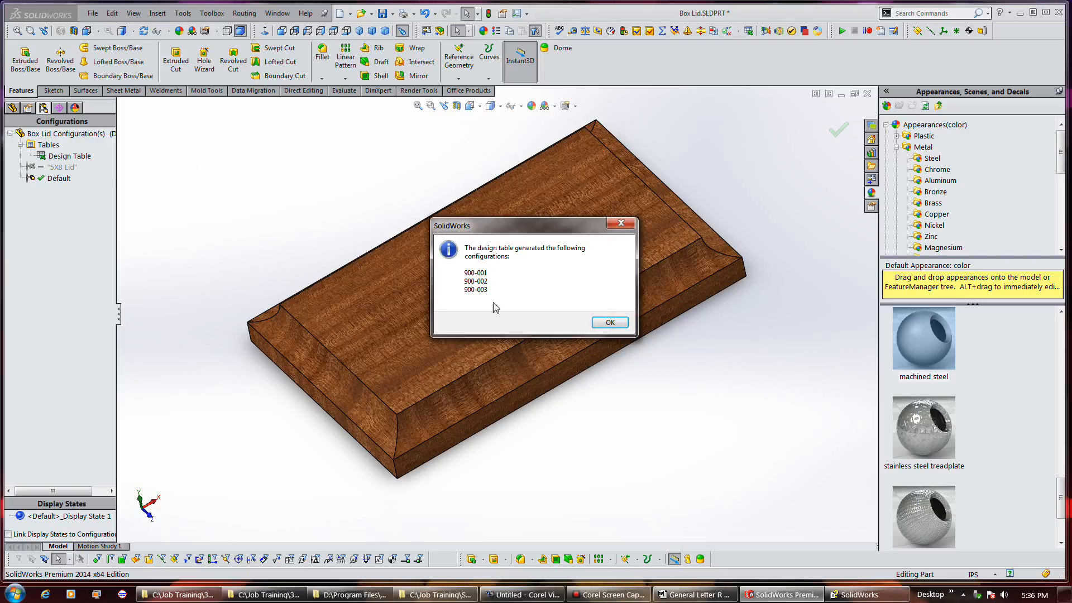
click(605, 320)
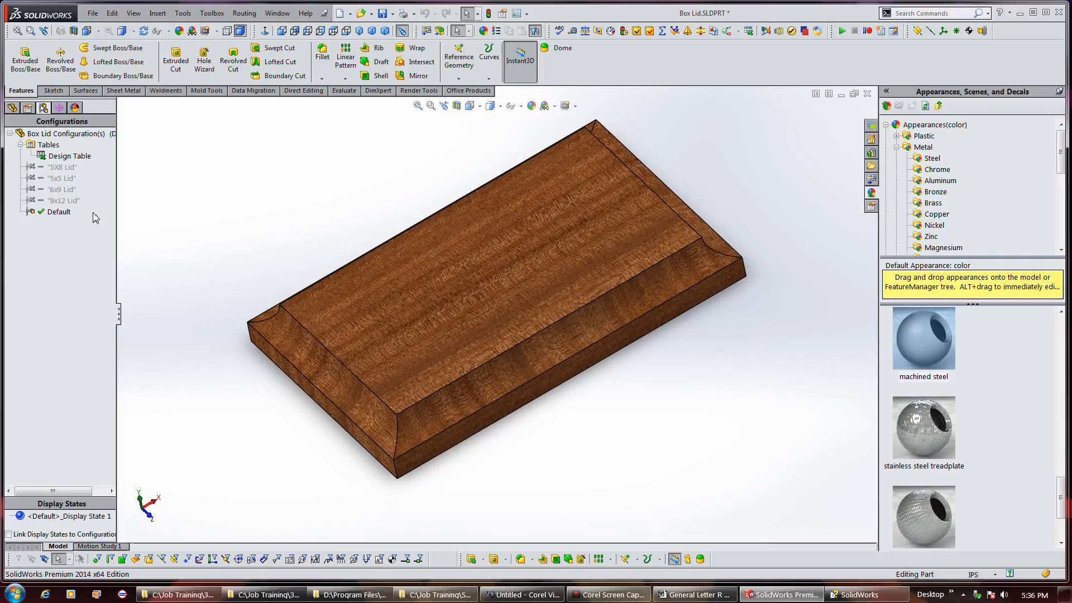
- Activate the 9x12, 6x9, 5x5 and 5X8 lid configurations one after another to examine their sizes
click(64, 202)
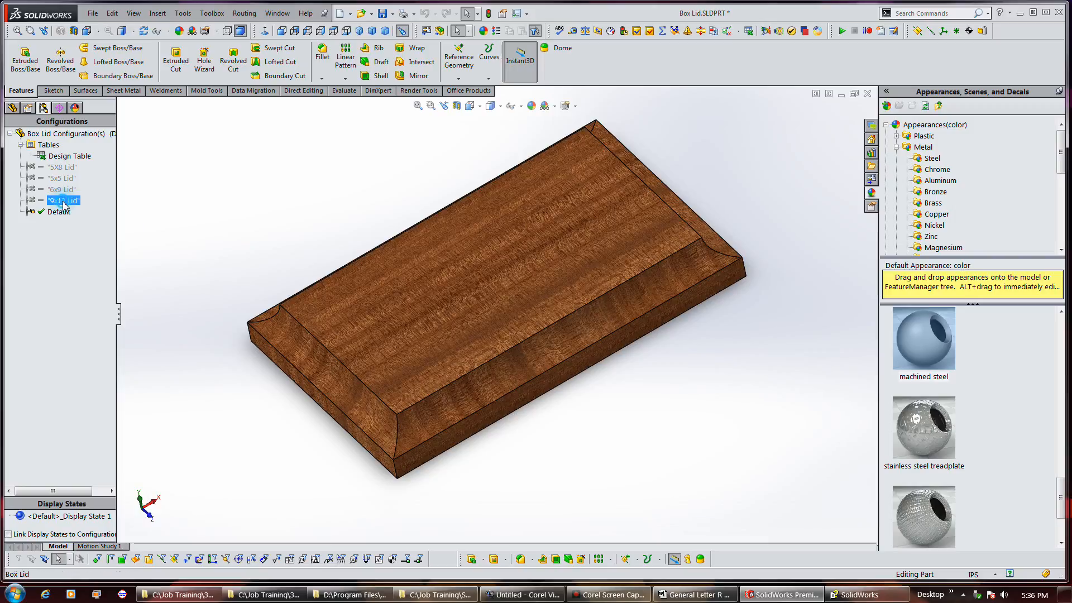
double_click(63, 201)
double_click(62, 189)
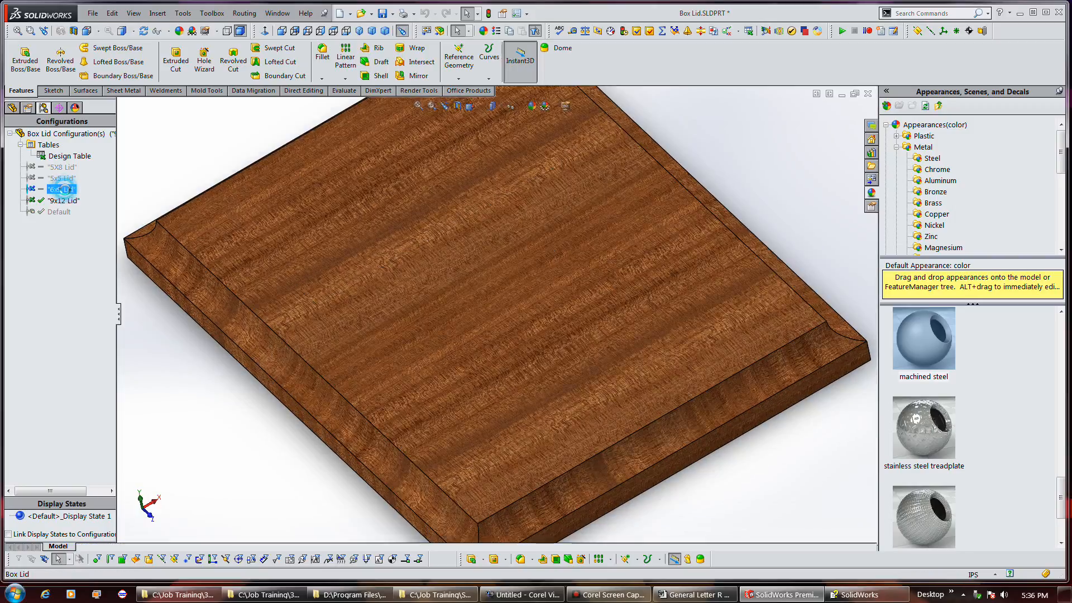
double_click(62, 178)
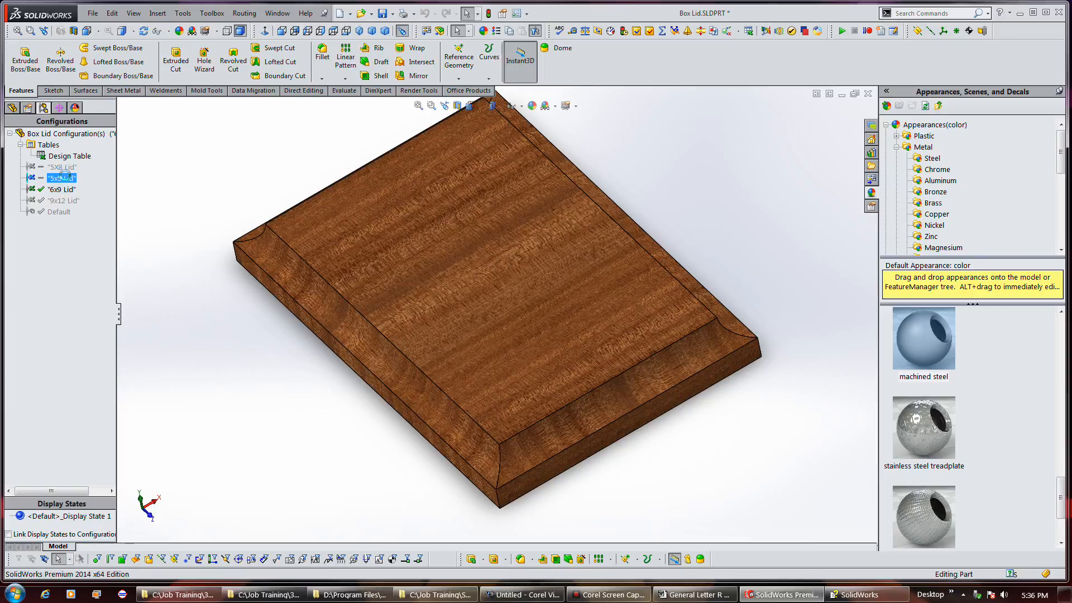
double_click(62, 167)
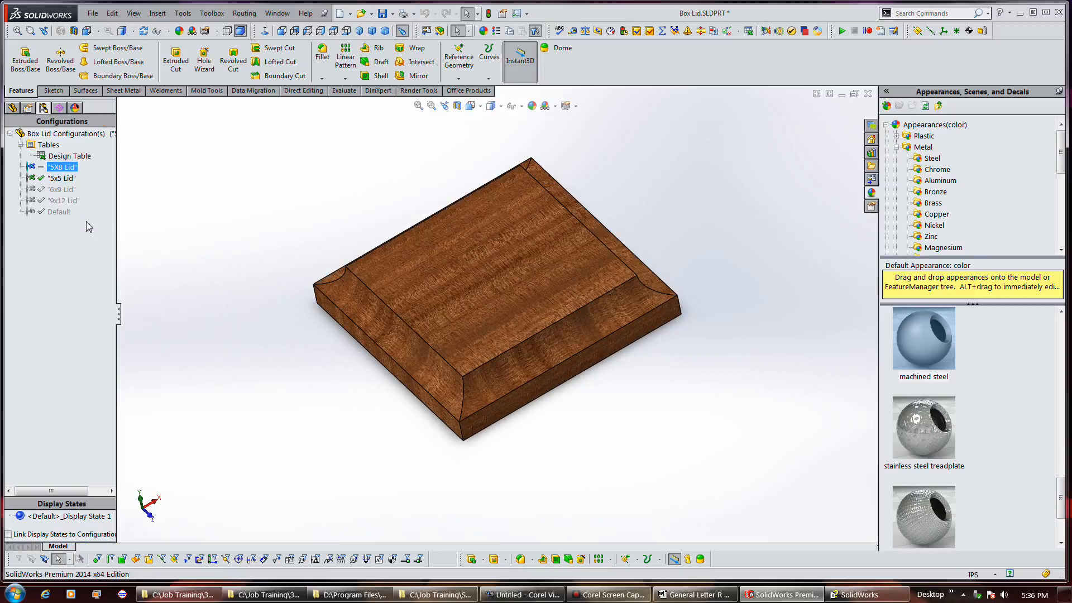
- Delete the Default configuration from the box lid part
double_click(59, 214)
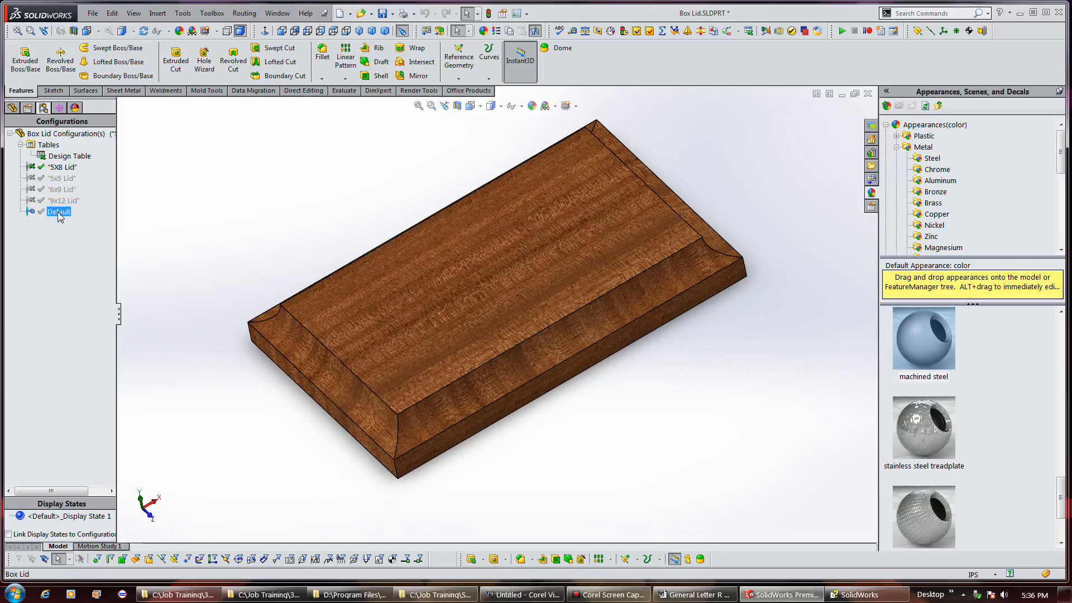
right_click(59, 214)
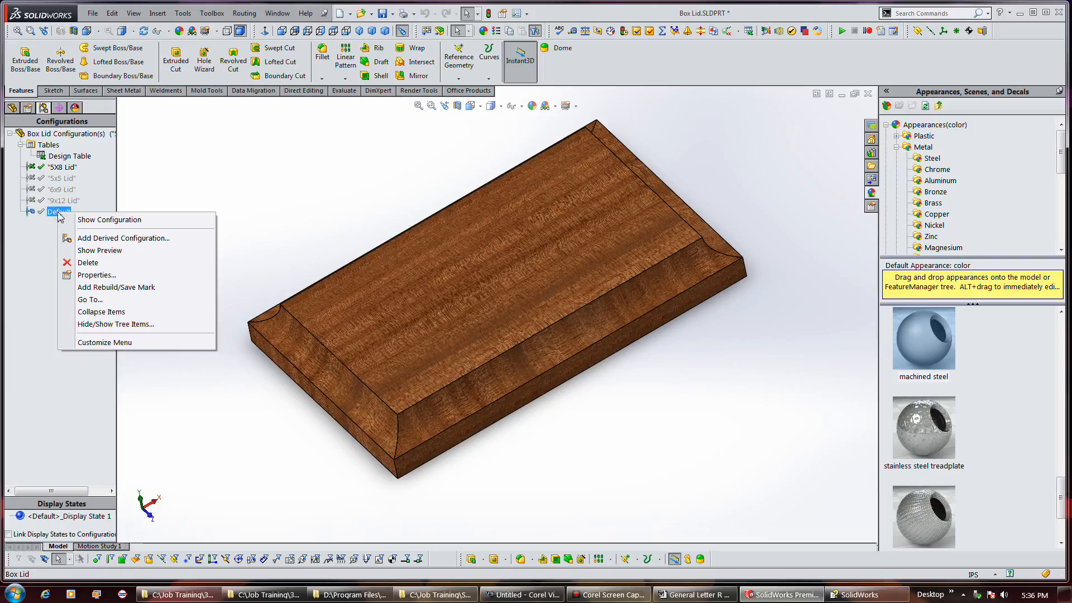
click(85, 263)
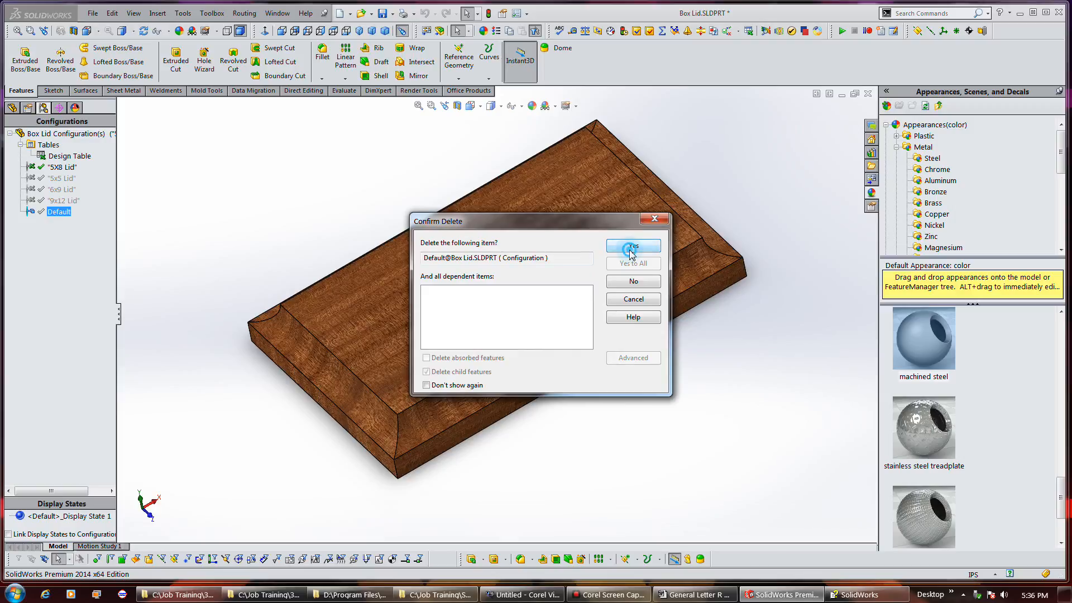
click(632, 250)
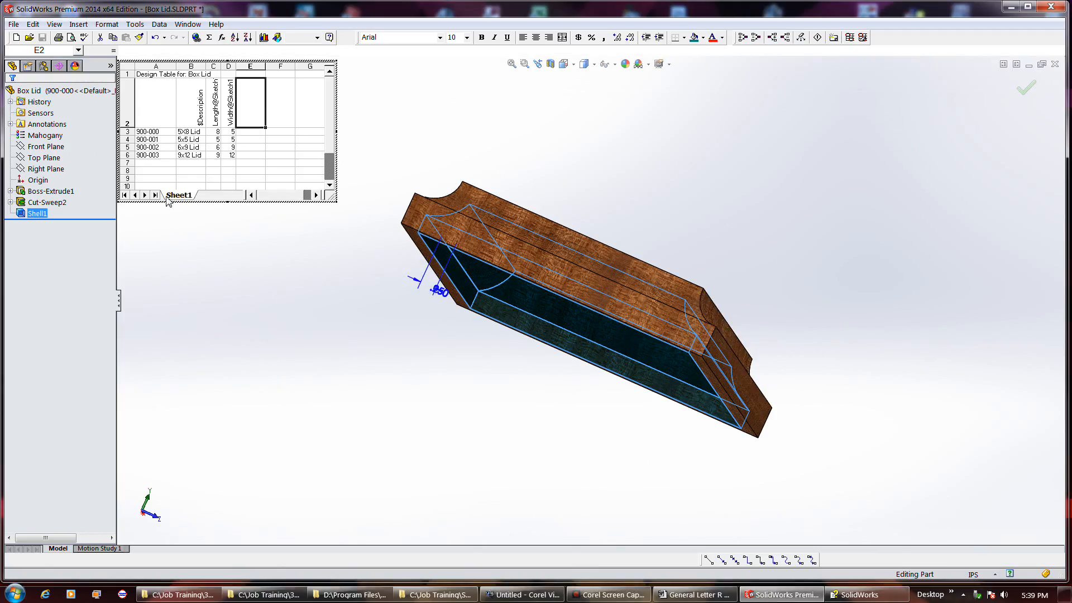
- Add the shell thickness dimension to the design table as a new column
double_click(423, 285)
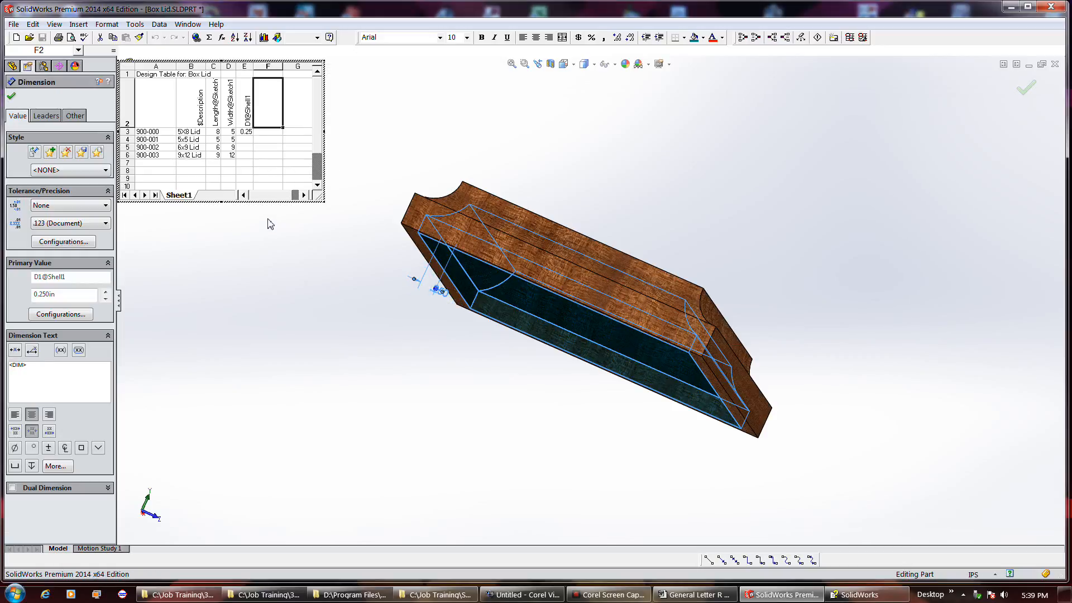
- Try copying the 0.25 shell thickness of 900-000 to 900-001, 900-002 and 900-003, and undo the paste
right_click(244, 134)
click(220, 151)
click(248, 142)
drag(248, 142, 248, 154)
right_click(249, 154)
click(245, 182)
click(245, 180)
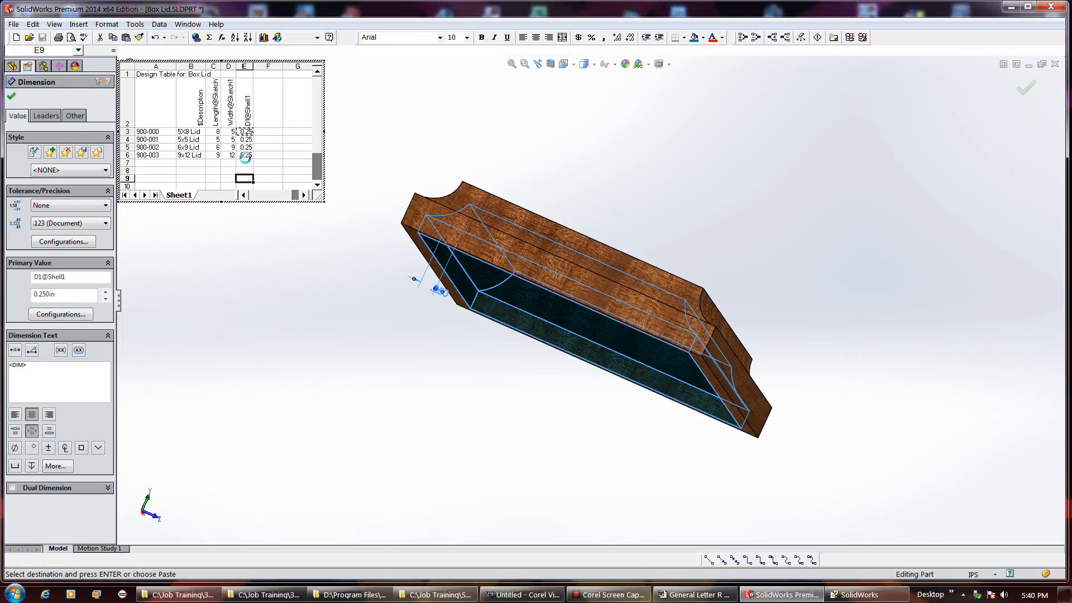
key(ctrl+z)
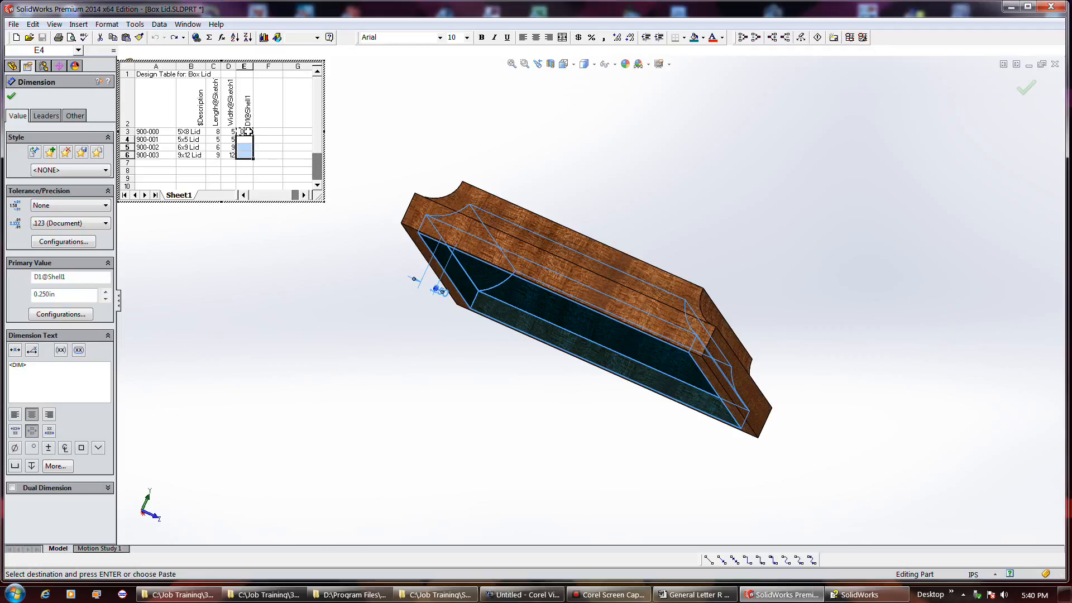
- Fill the 0.25 shell thickness of 900-000 down to configurations 900-001, 900-002 and 900-003
click(249, 132)
drag(253, 136, 257, 158)
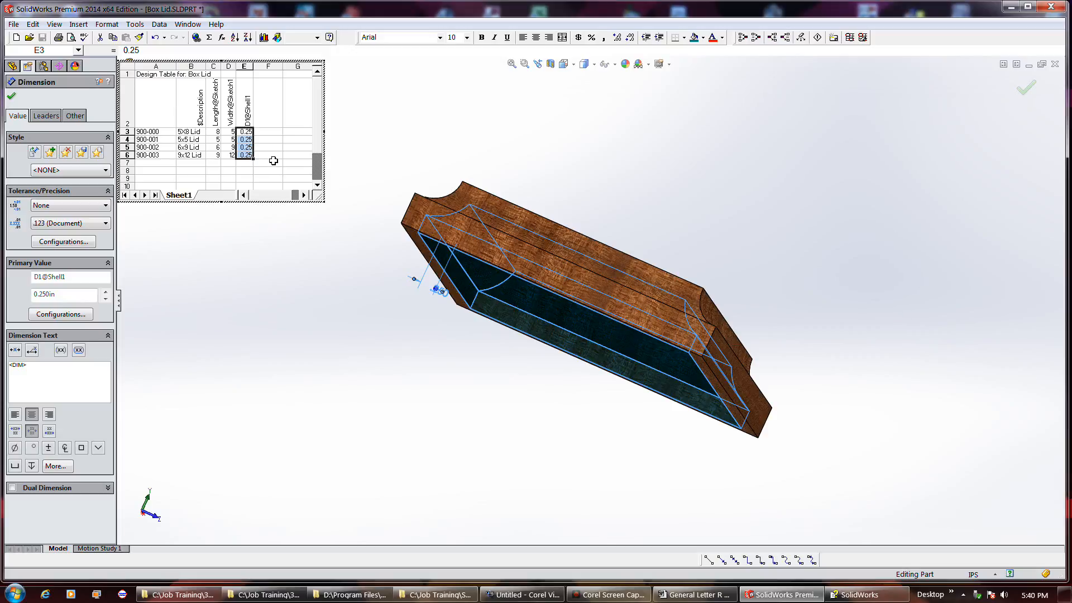
click(273, 161)
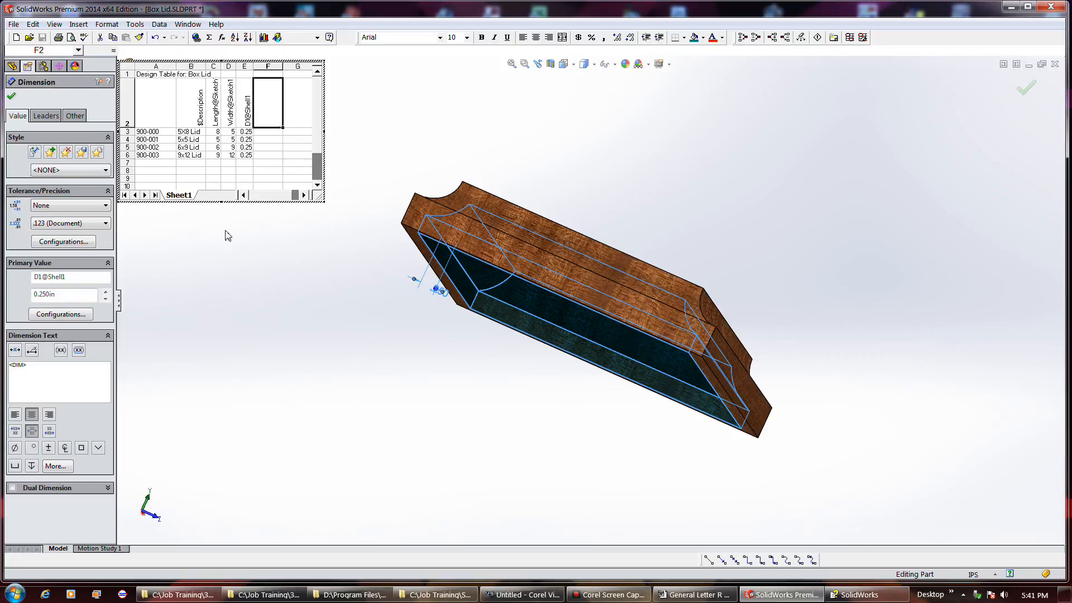
- Close the dimension properties and add the Shell1 feature's suppression state to the design table as a new column
click(11, 96)
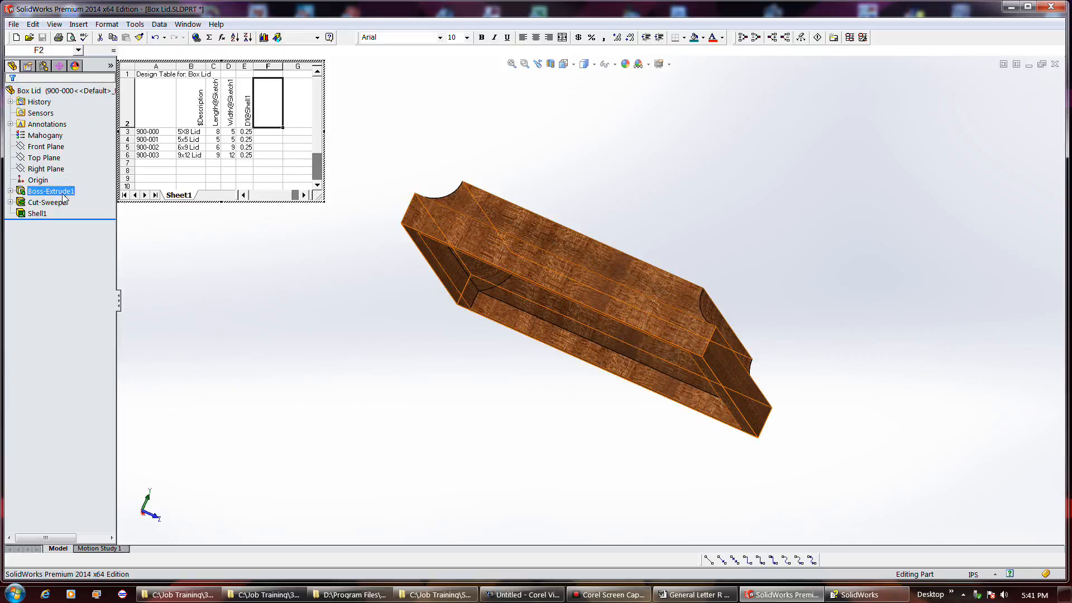
double_click(37, 214)
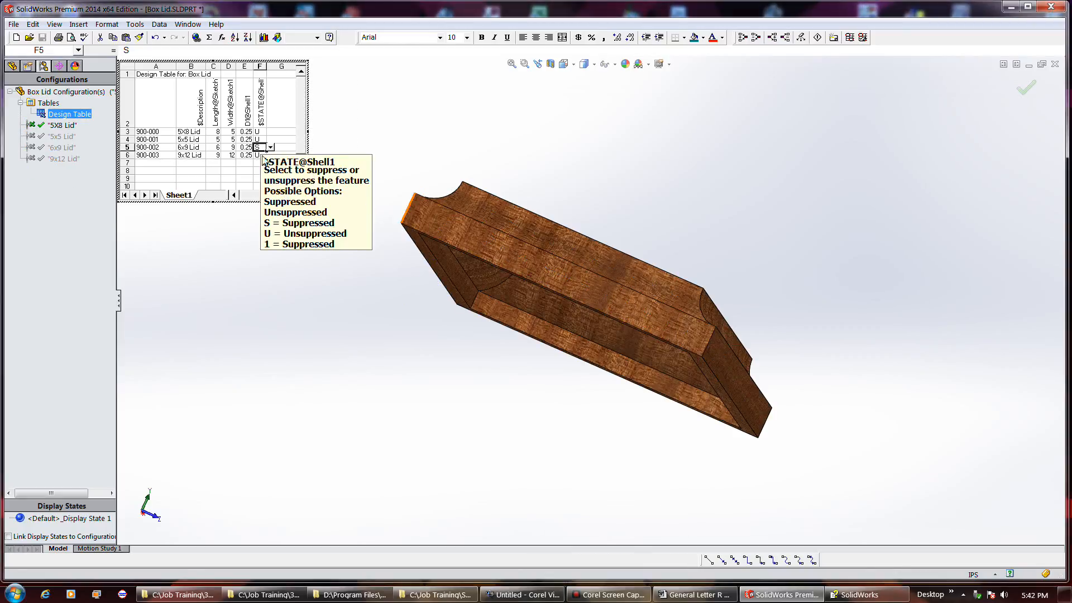
- Set the Shell1 state of configuration 900-003 to S in the design table
click(260, 155)
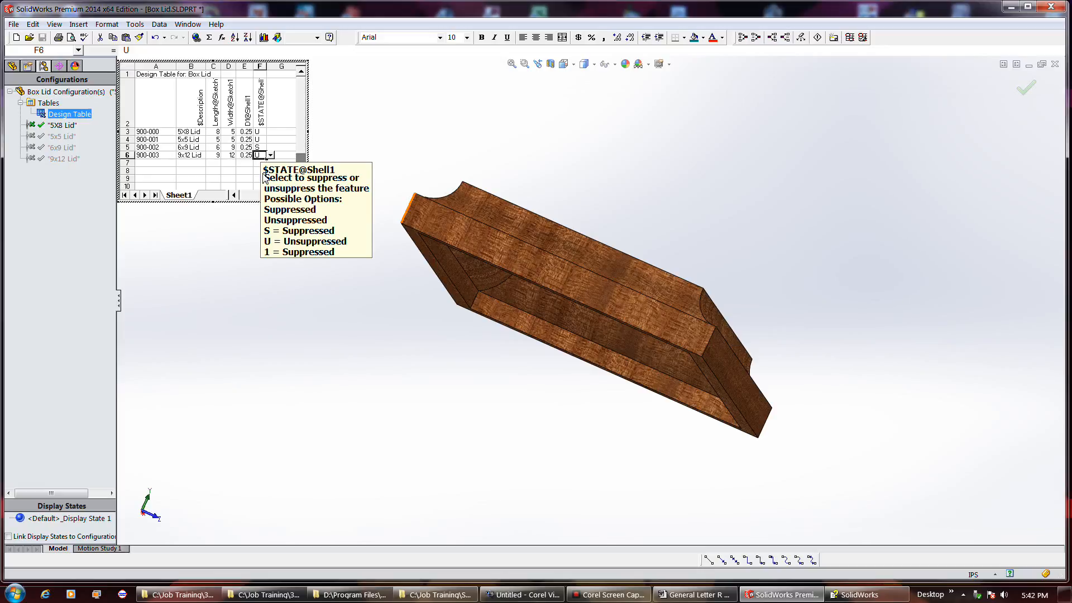
double_click(258, 156)
text(S)
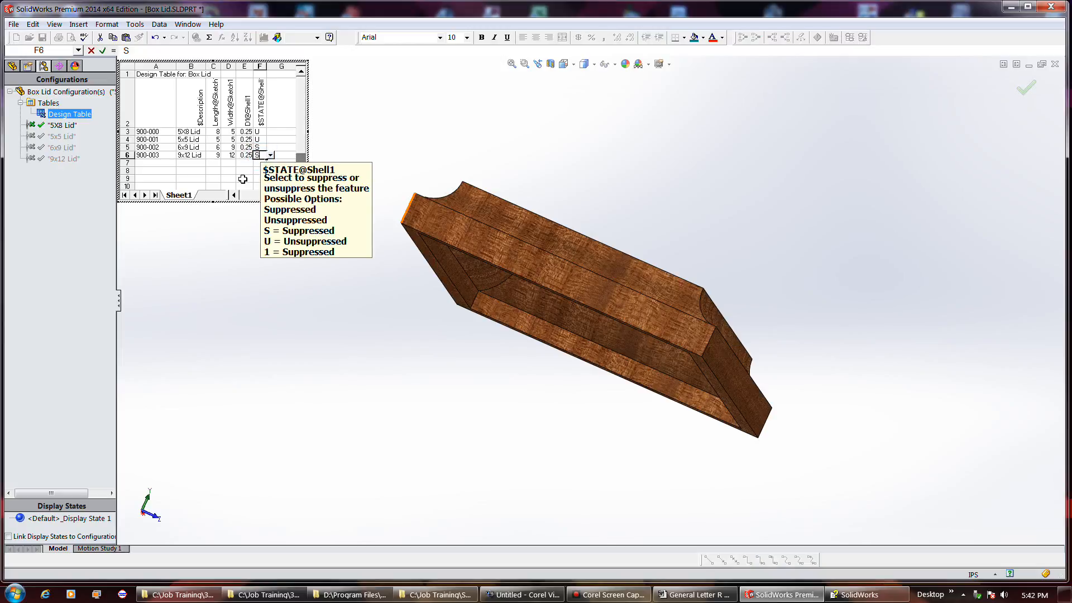
key(Return)
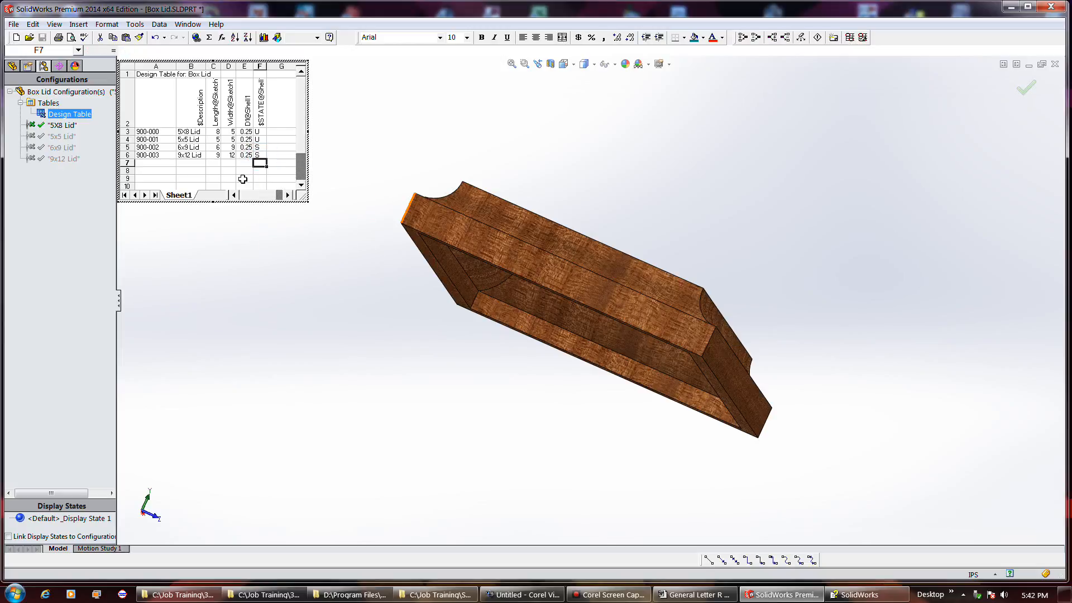
- Review the shell state, sizes and descriptions of configurations 900-002 and 900-003 in the design table
click(258, 147)
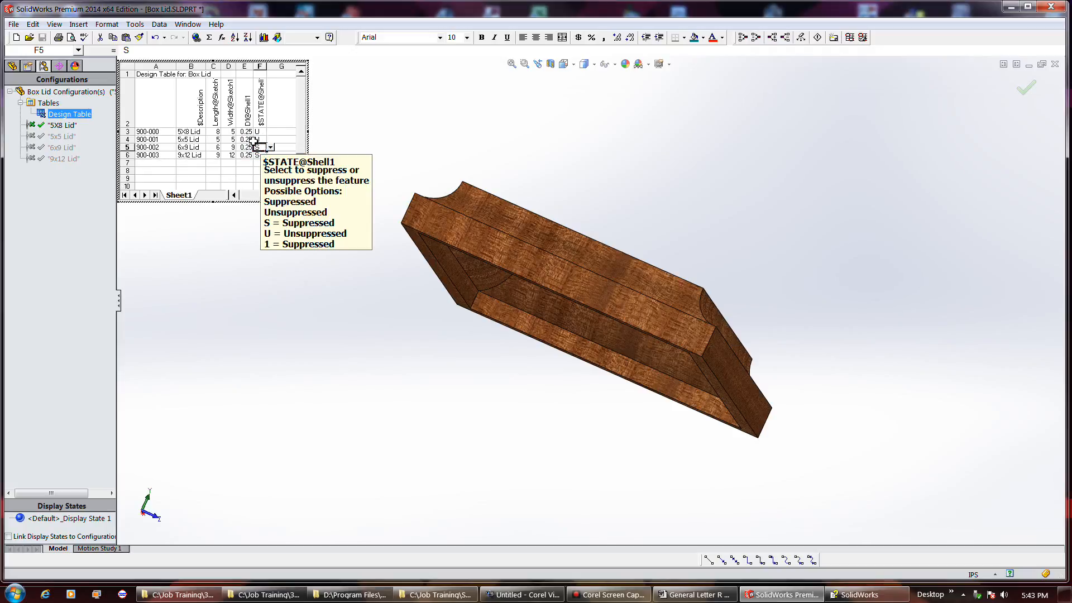
click(250, 140)
click(229, 147)
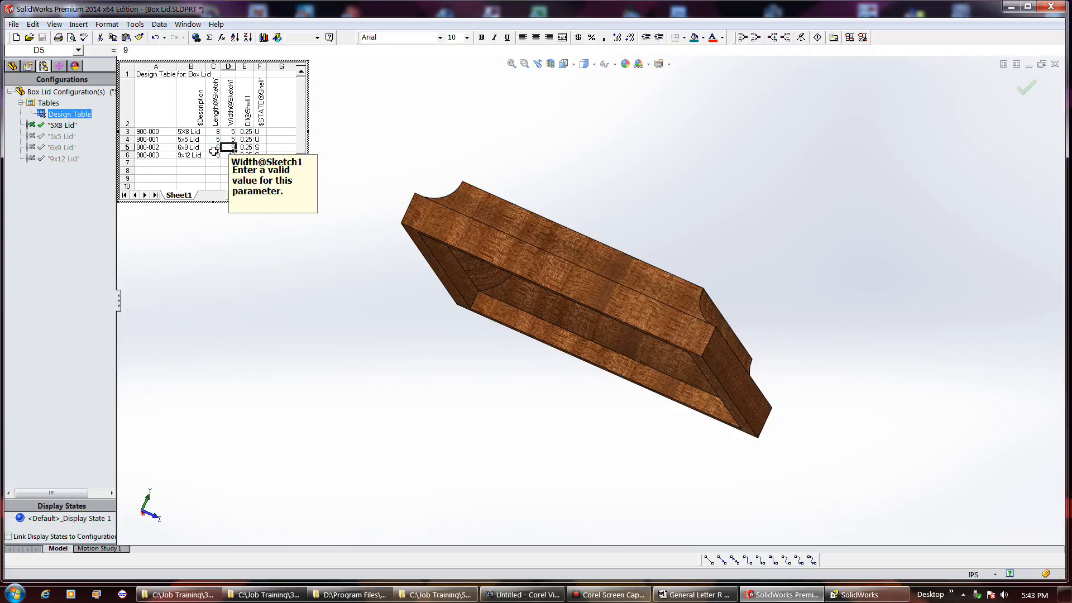
click(215, 148)
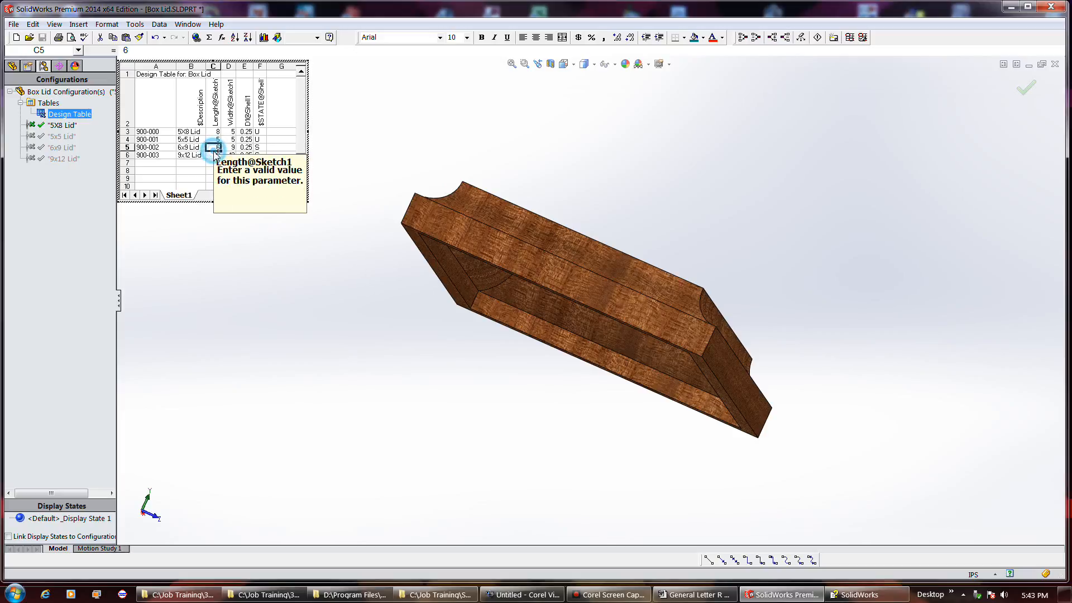
click(186, 147)
click(160, 149)
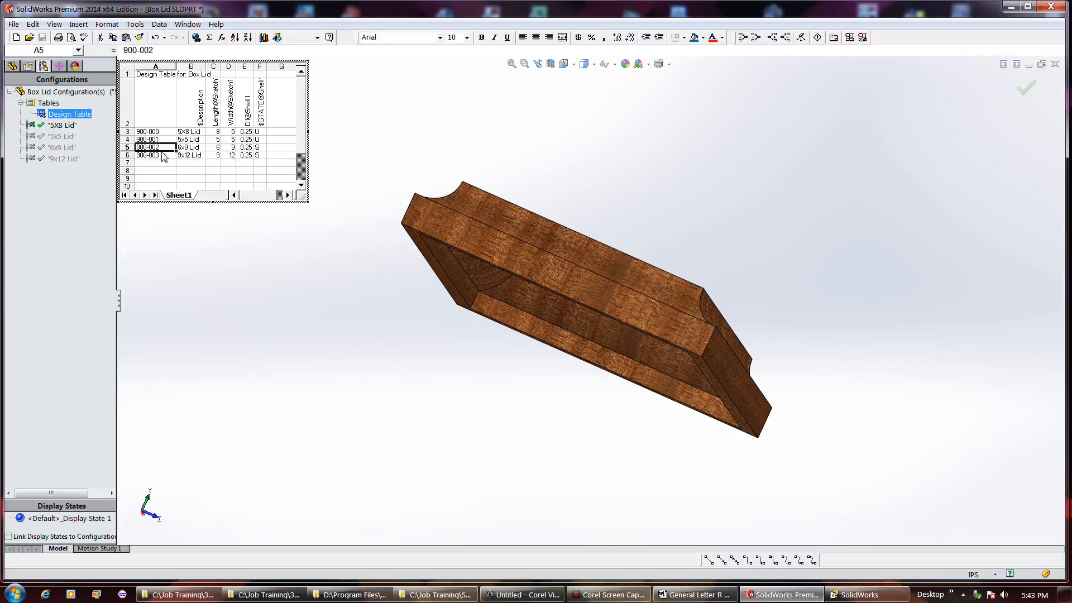
click(186, 156)
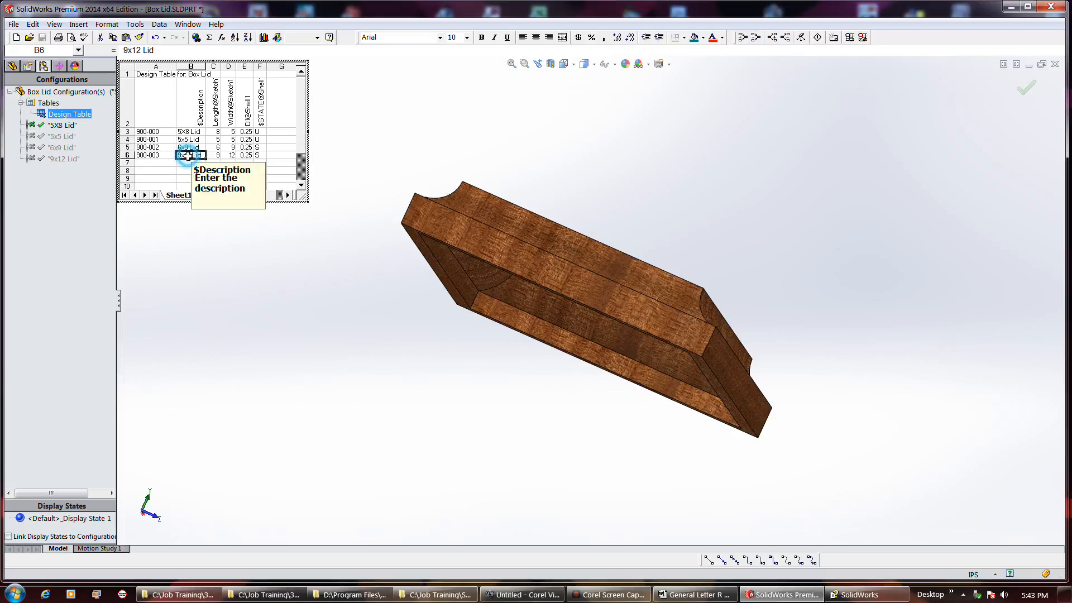
click(212, 156)
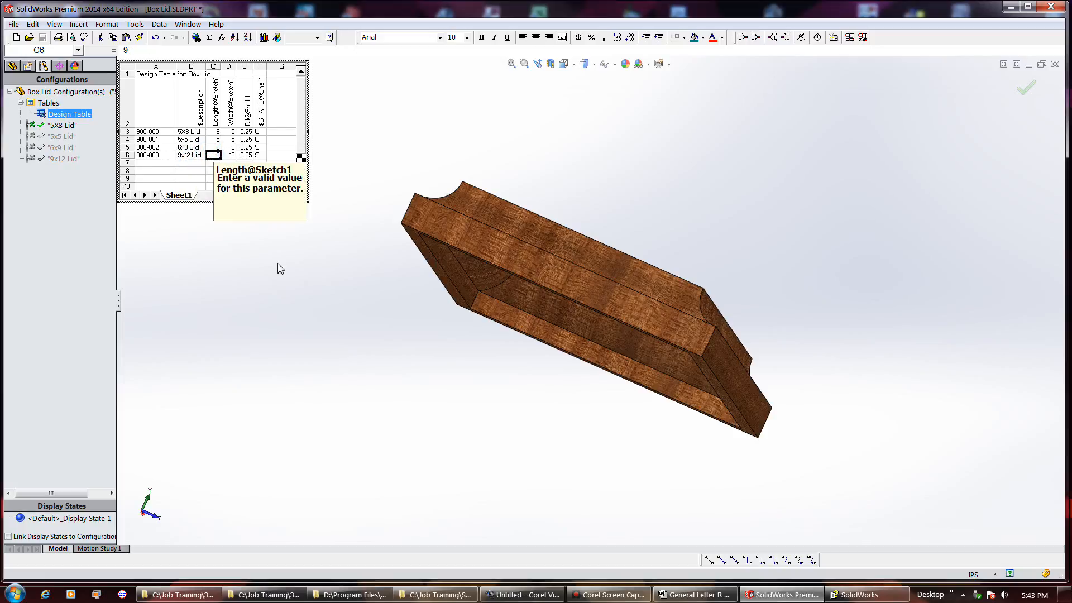
click(604, 593)
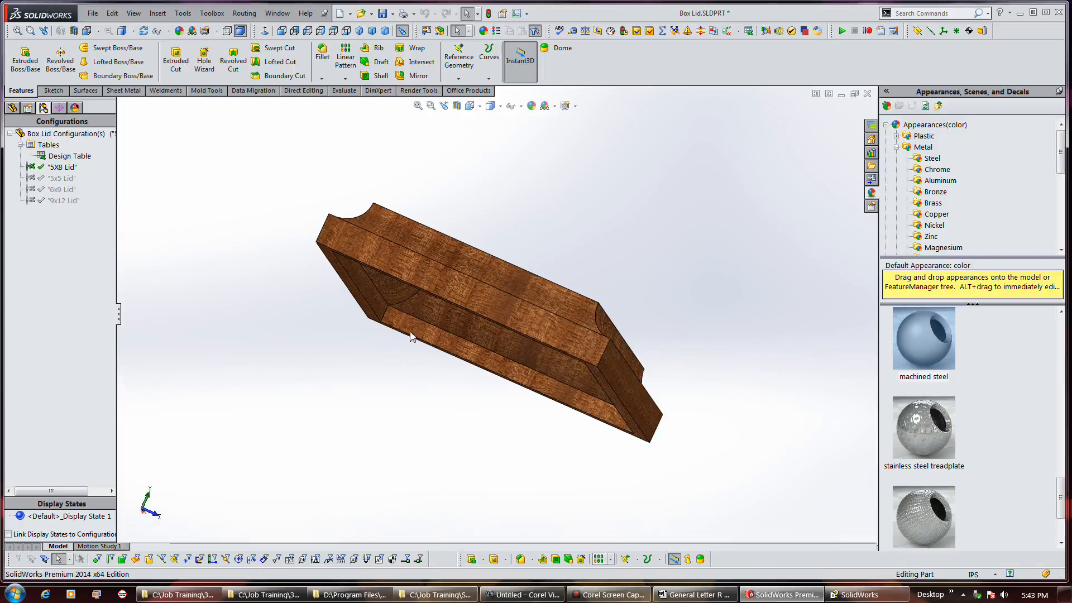
- Rebuild the part and inspect the lid's underside in the 5x5, 6x9 and 5X8 configurations for the shell
middle_drag(412, 335, 507, 249)
scroll(508, 249, down, 1)
double_click(61, 178)
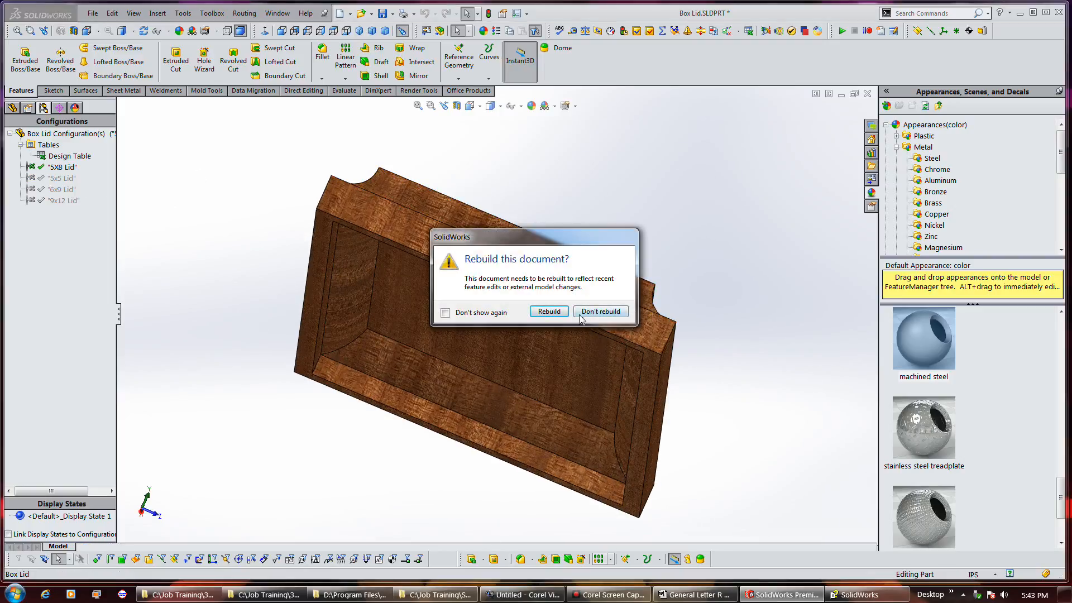
click(548, 311)
click(40, 190)
double_click(49, 189)
click(56, 200)
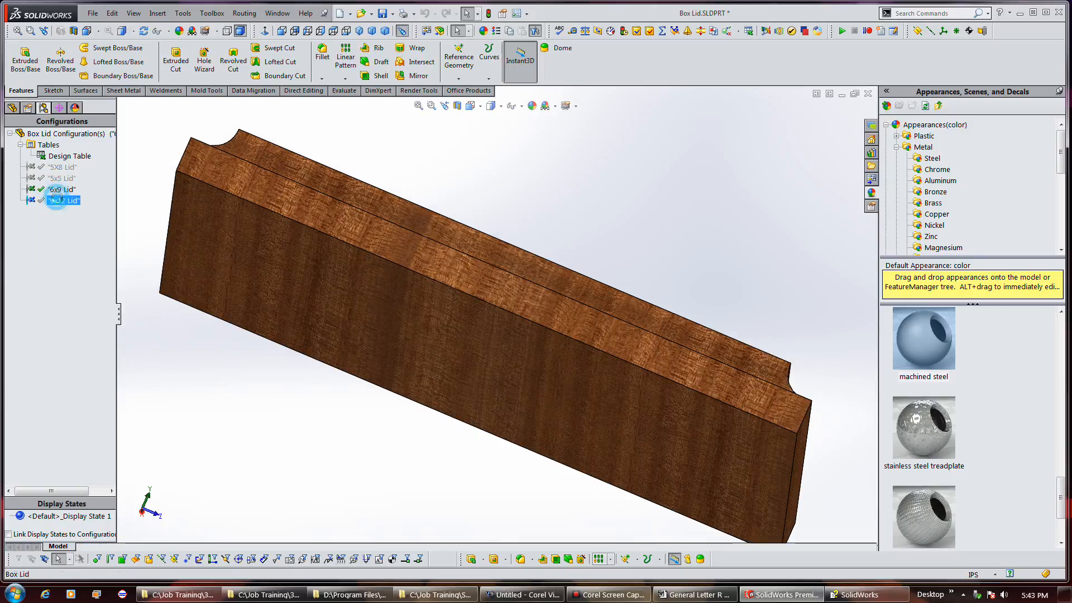
double_click(62, 178)
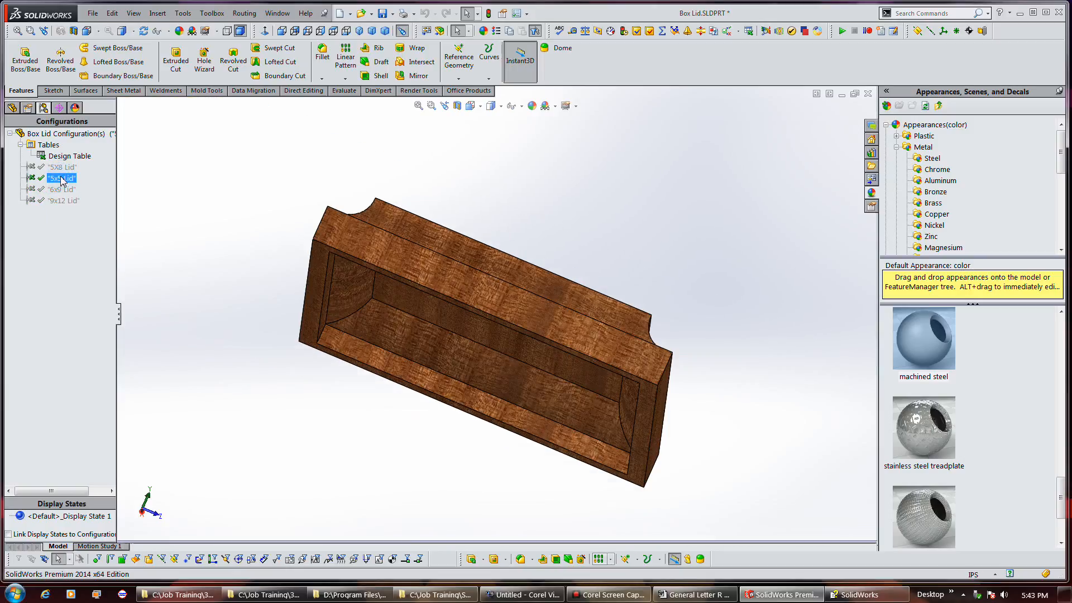
double_click(64, 167)
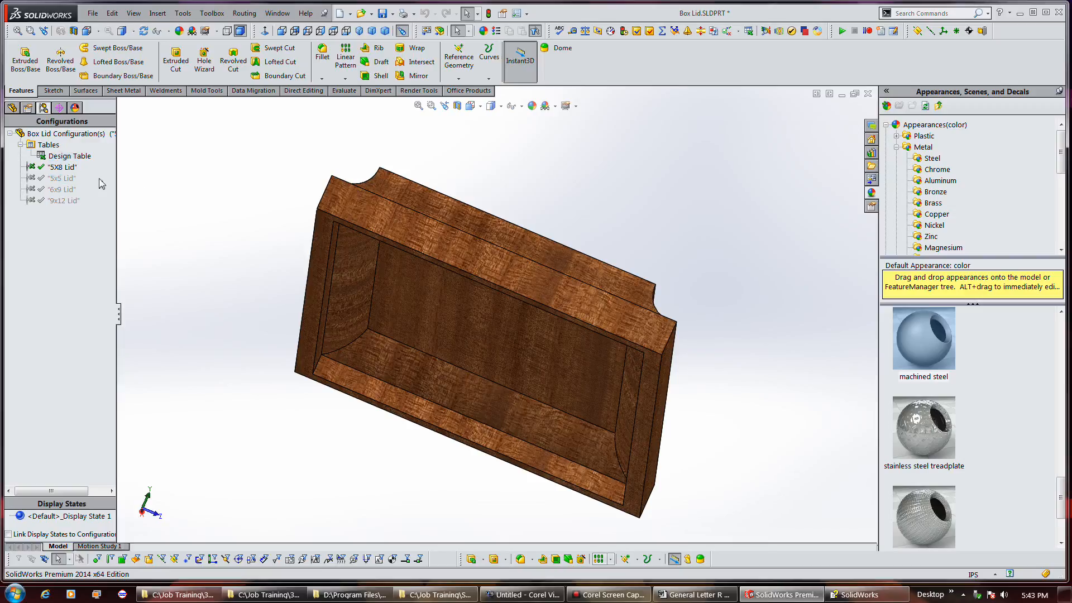
- Add the suppression state of the lid's swept edge cut to the reopened design table as a new column
middle_drag(541, 177, 574, 431)
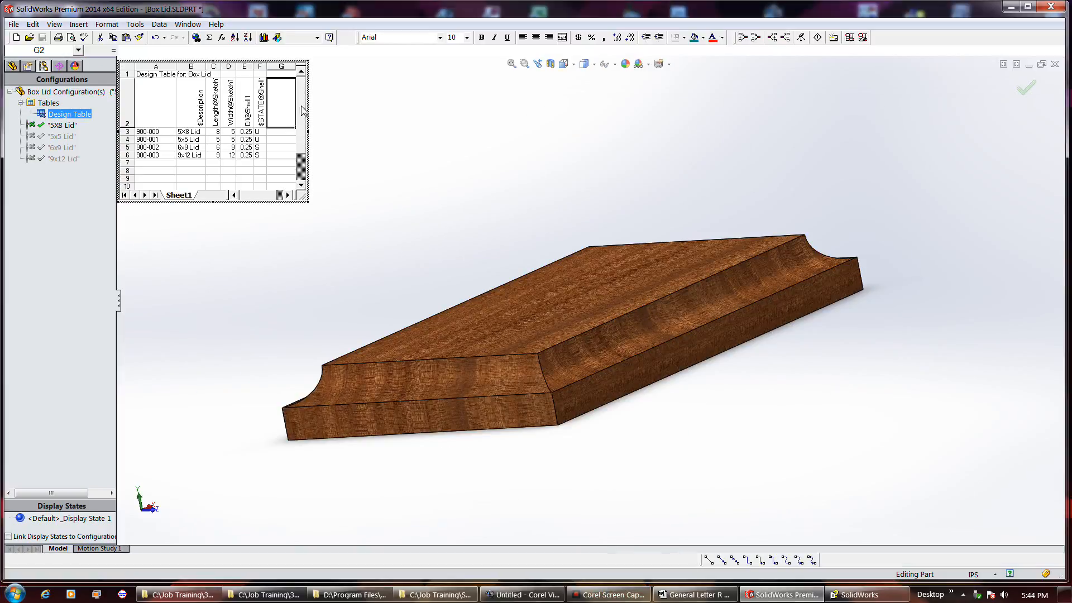
double_click(645, 324)
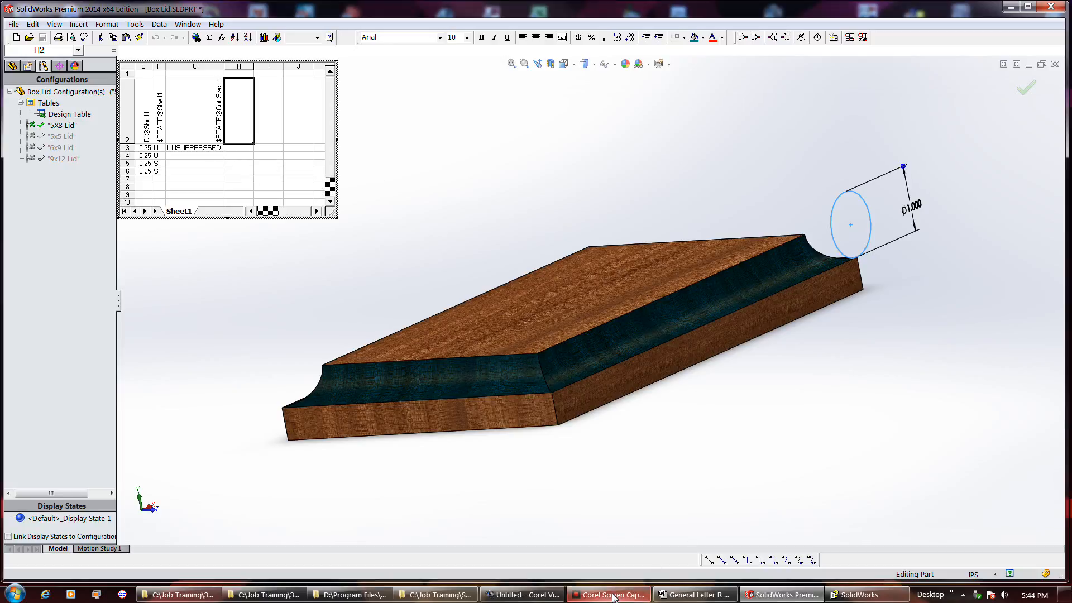
mouse_move(614, 596)
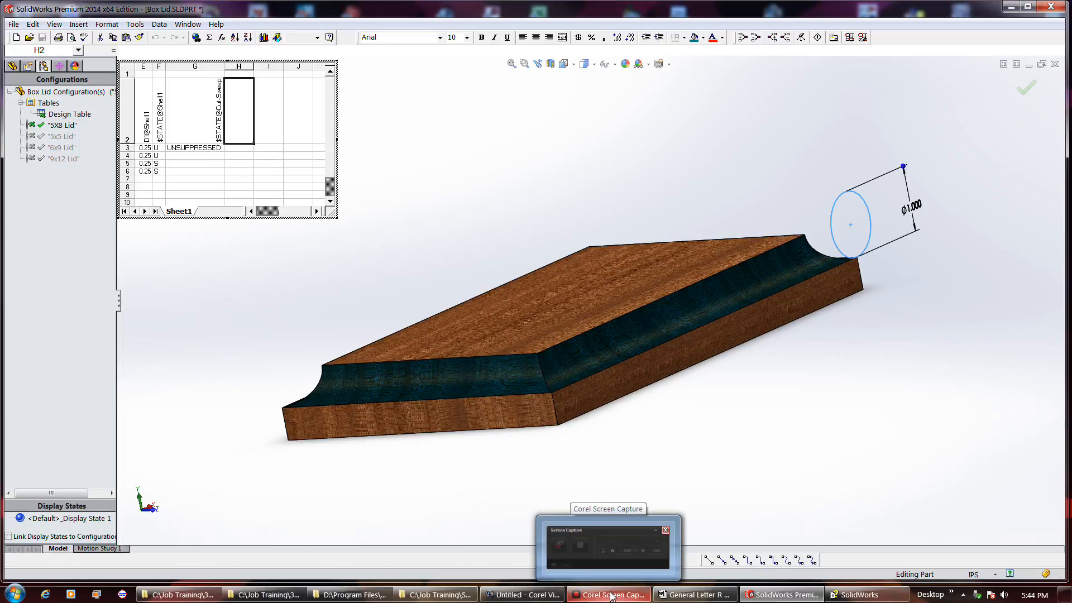
- Set the swept cut's state to U for configuration 900-000 in the design table
double_click(196, 148)
double_click(197, 148)
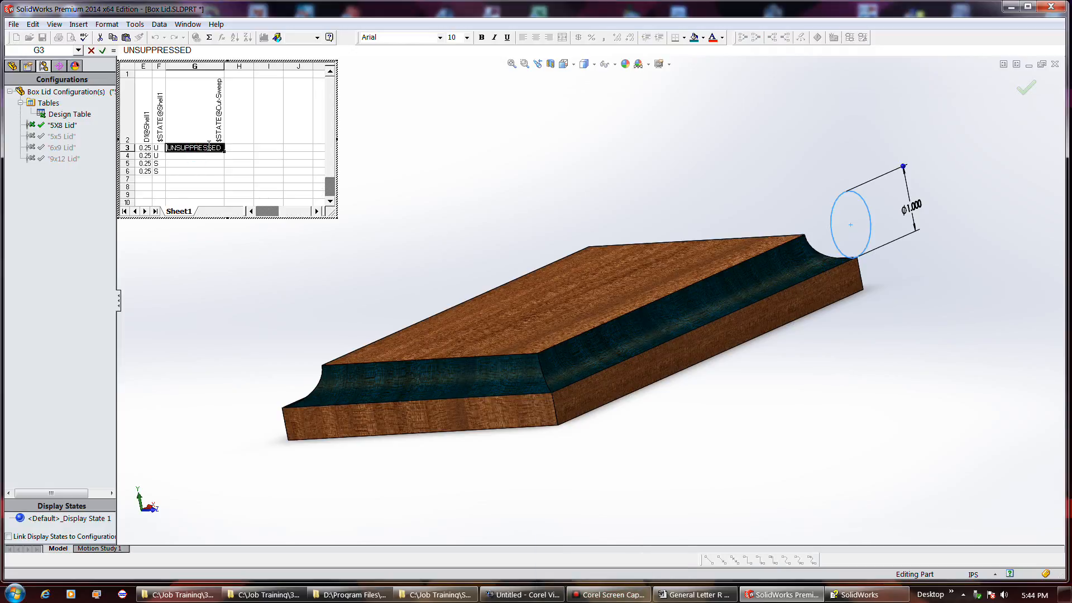
text(U)
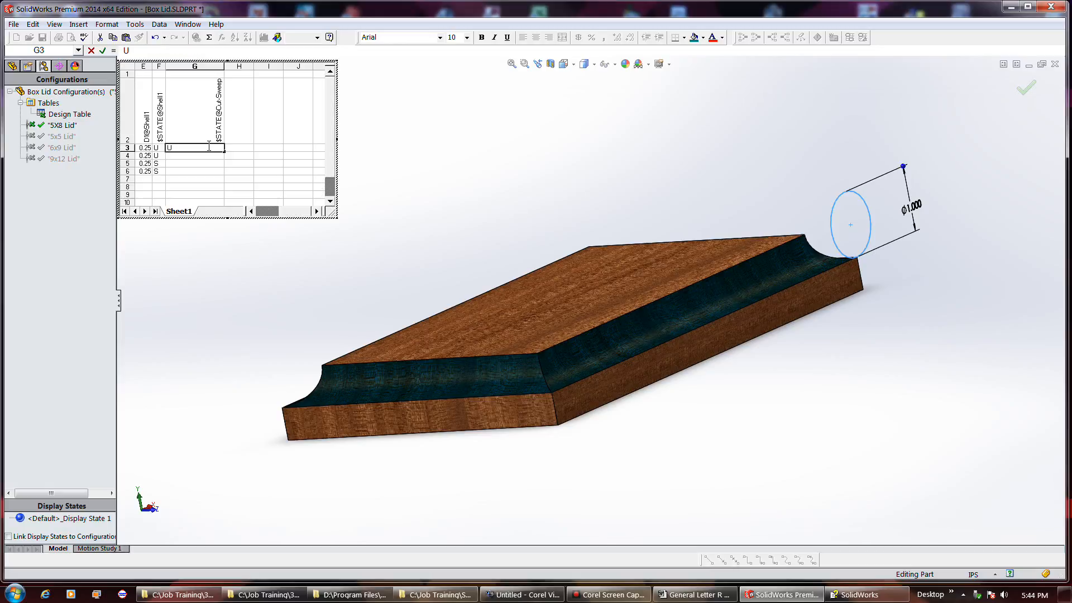
key(Return)
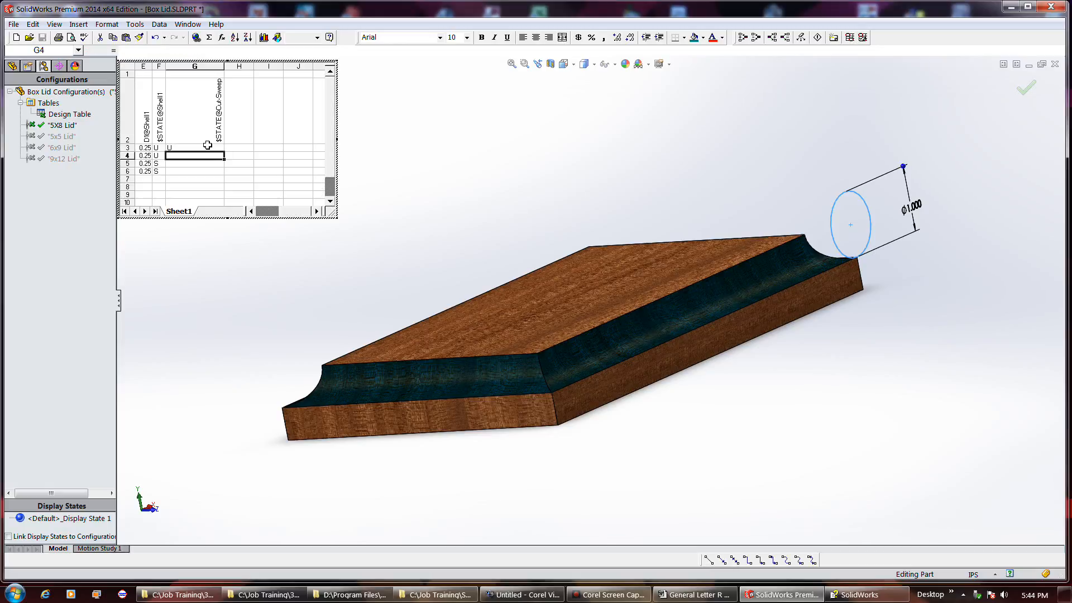
- Set the swept cut's state to U for 900-001 and 900-002 and S for 900-003, narrow its column, and apply the design table
click(207, 146)
drag(225, 151, 223, 175)
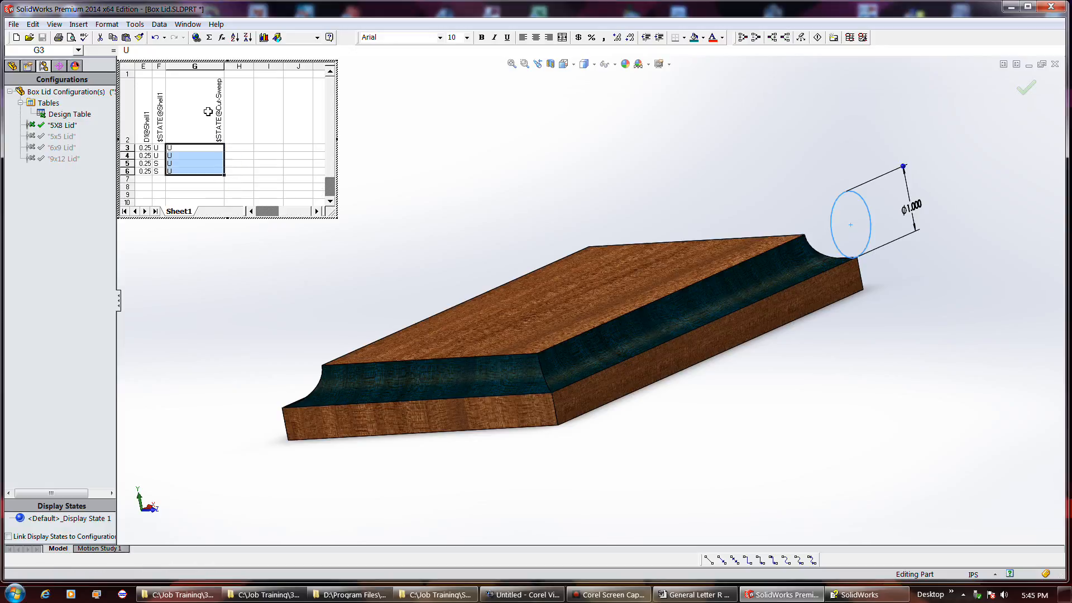
double_click(224, 66)
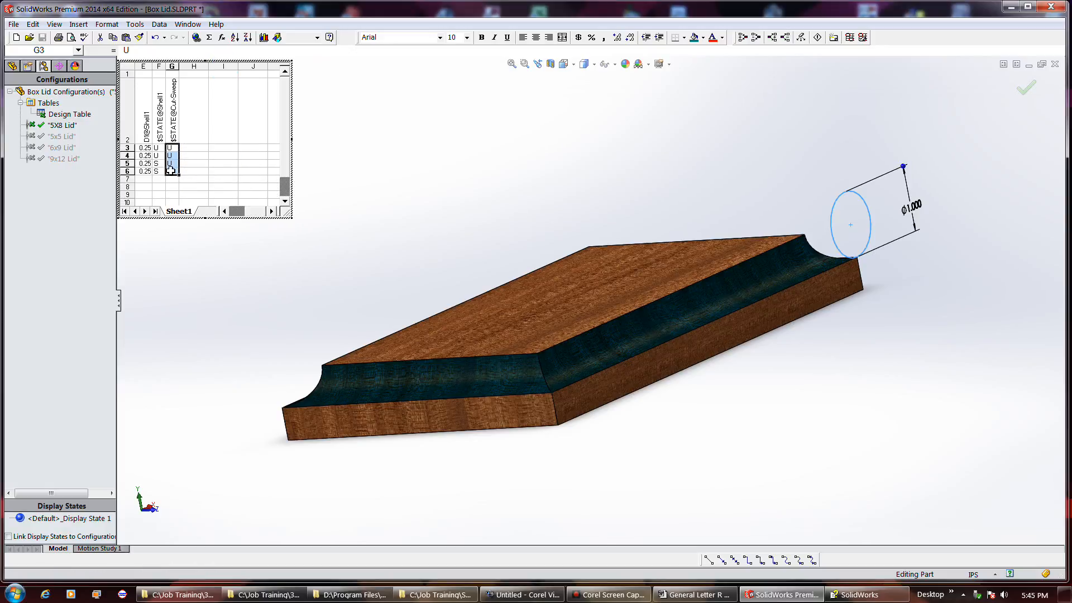
click(192, 181)
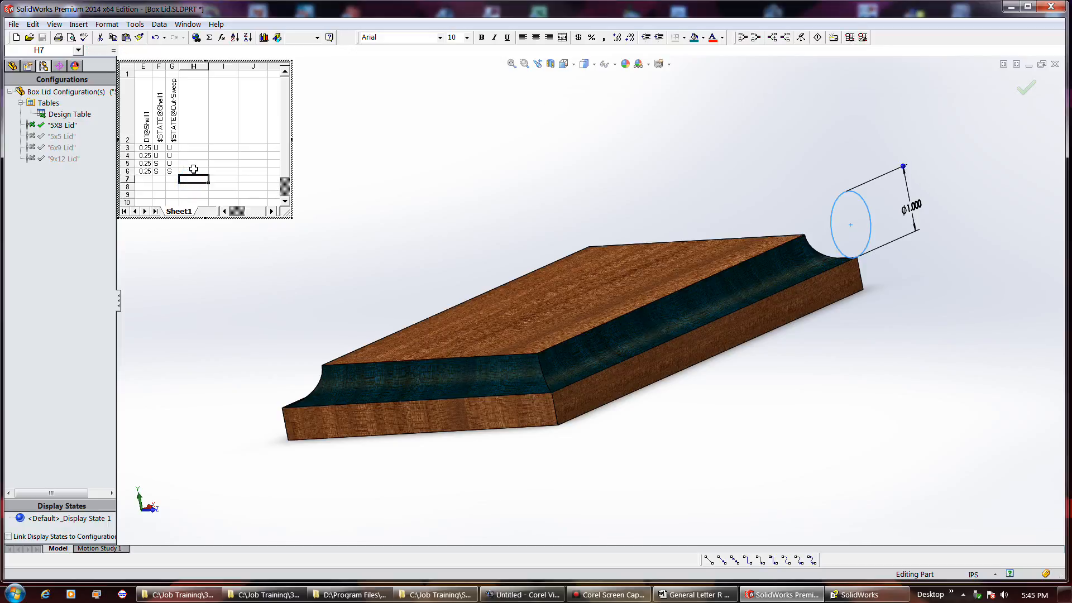
click(659, 200)
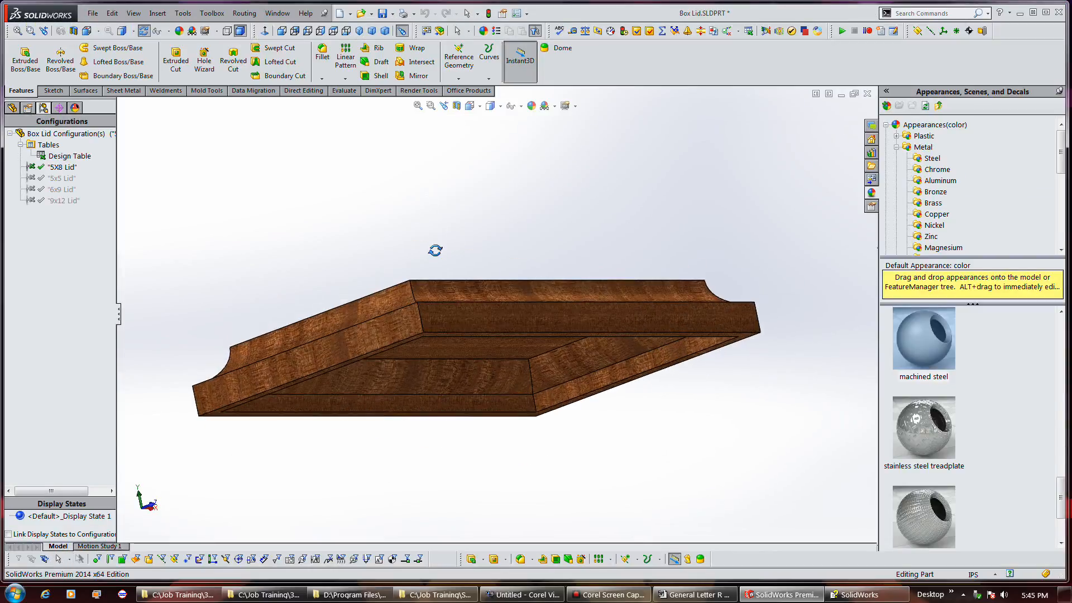
- Activate the 5x5, 6x9 and 9x12 lid configurations in turn to inspect the shell and swept edge cut
double_click(62, 178)
double_click(56, 189)
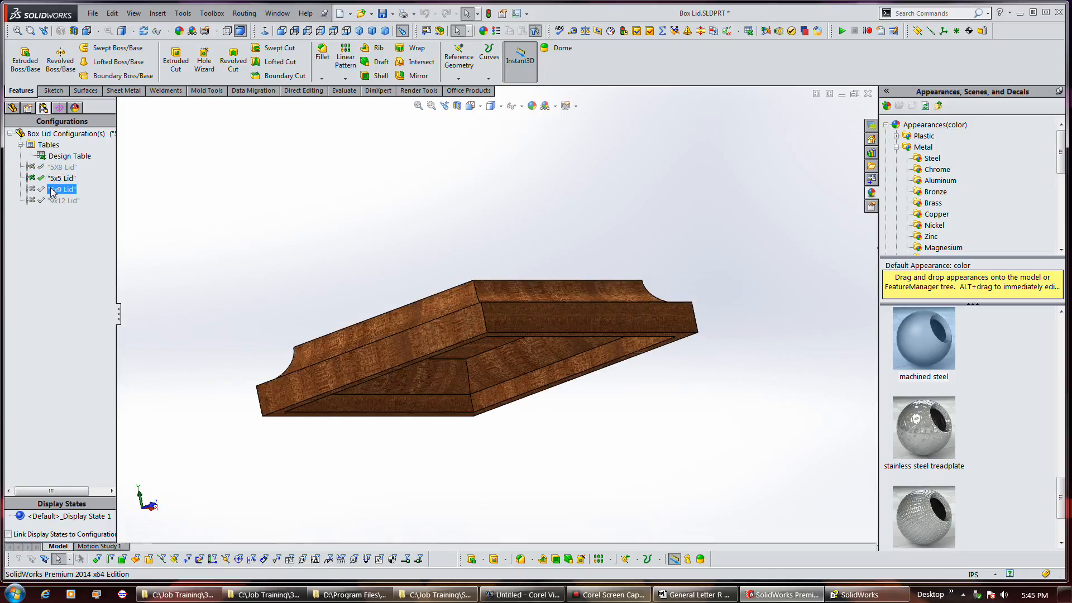
double_click(63, 200)
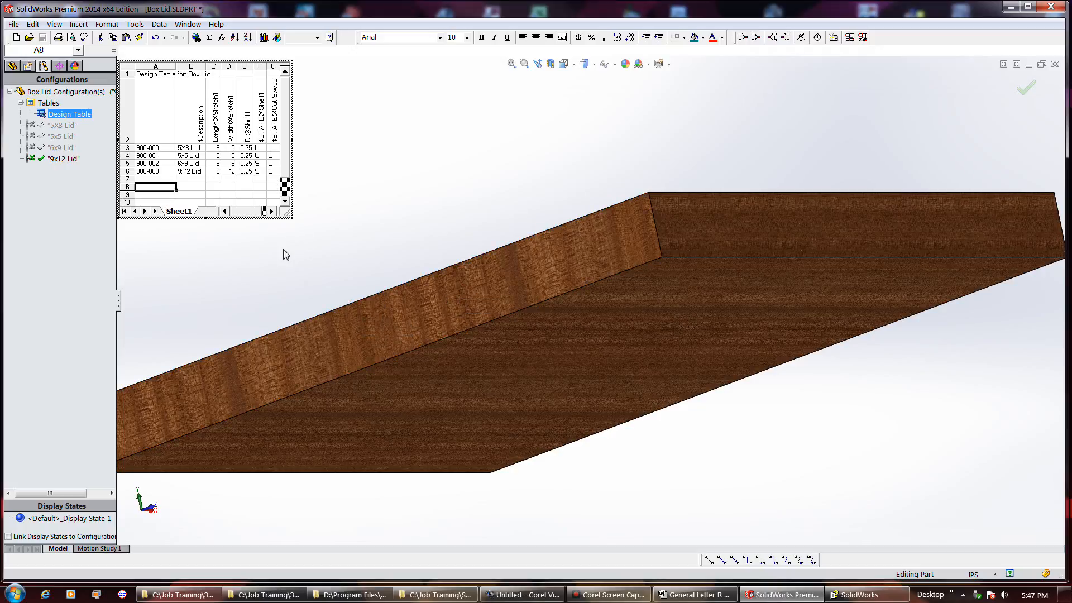
right_click(59, 115)
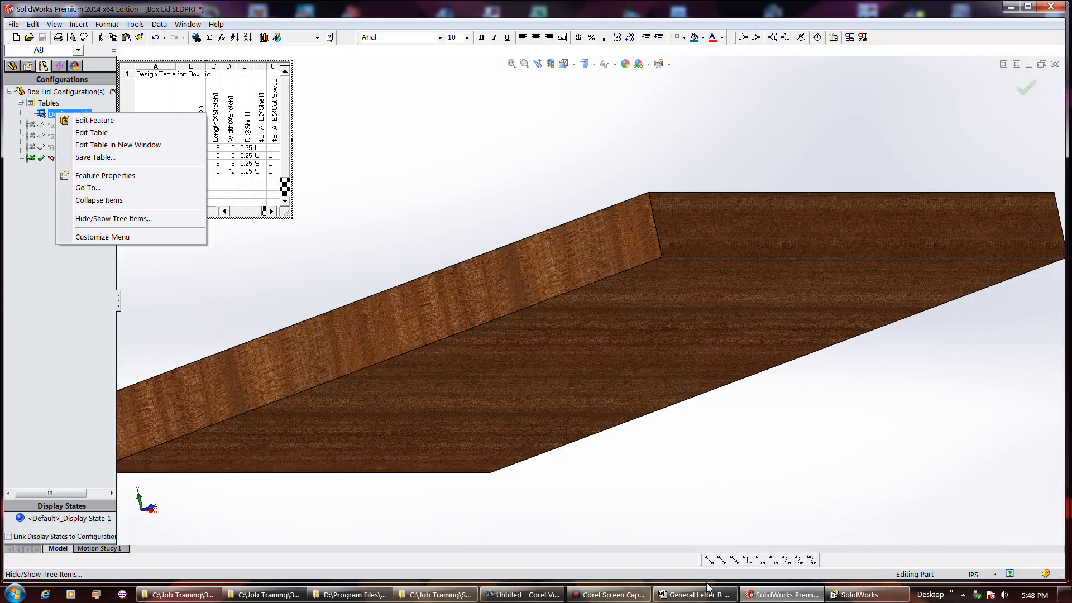
click(610, 596)
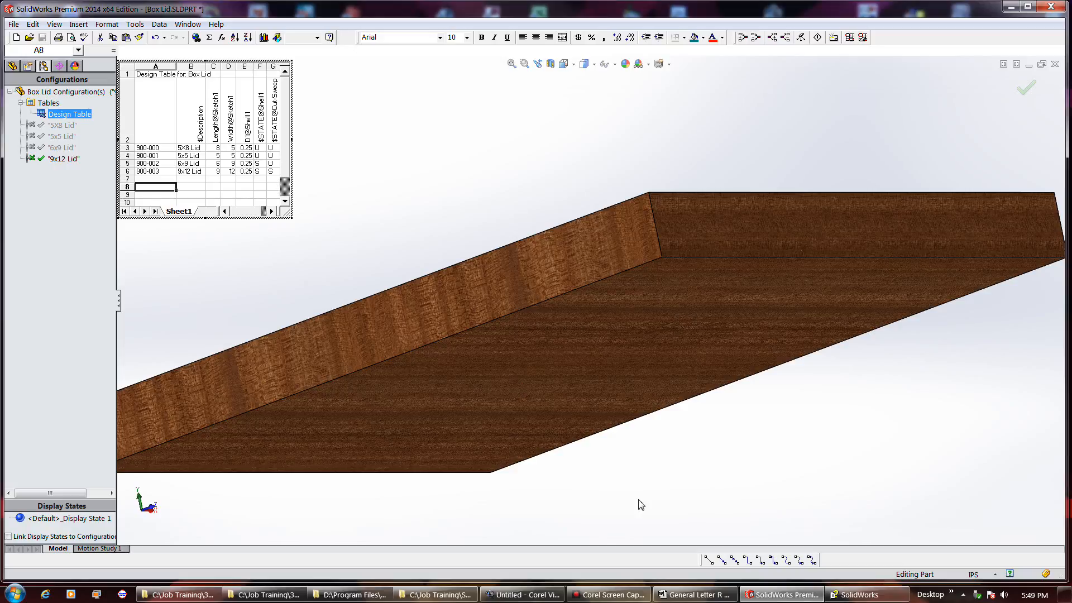
click(603, 595)
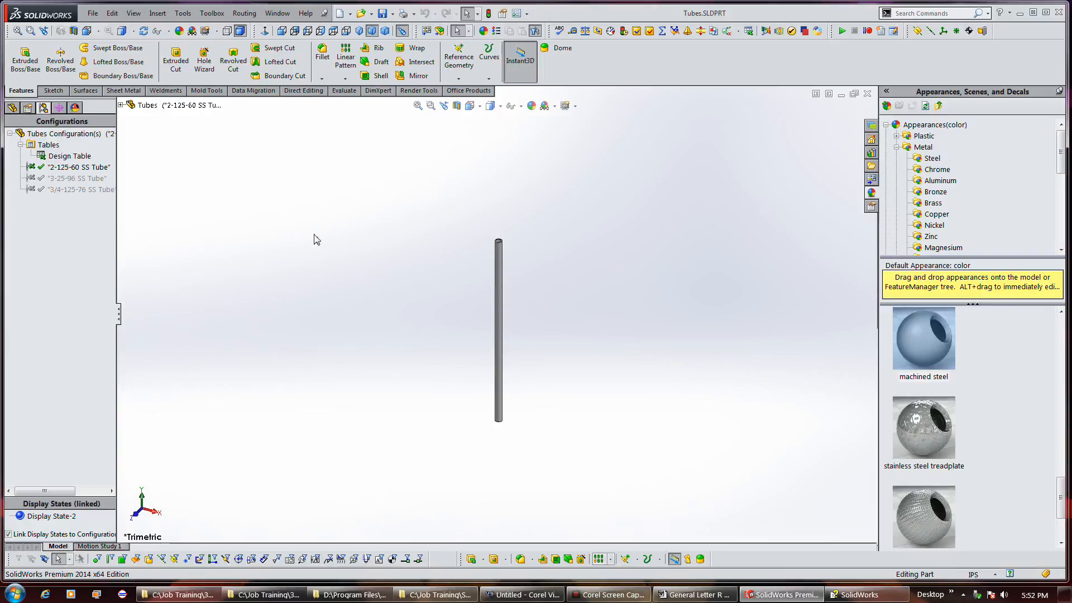
- Open the Tubes part's design table for editing in a separate Excel window and bring the worksheet fully into view
click(71, 158)
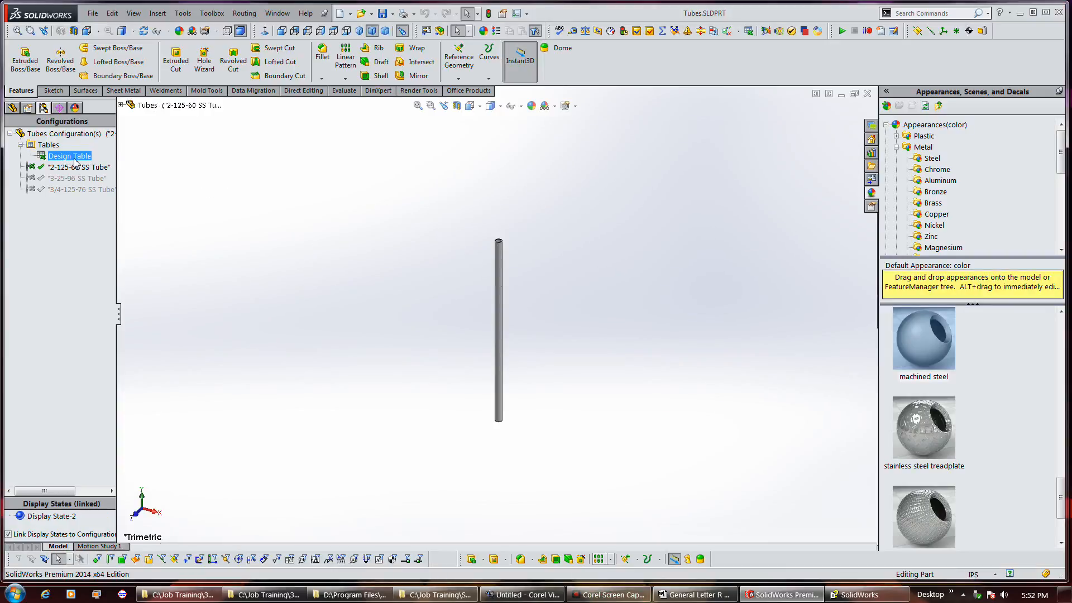
right_click(75, 159)
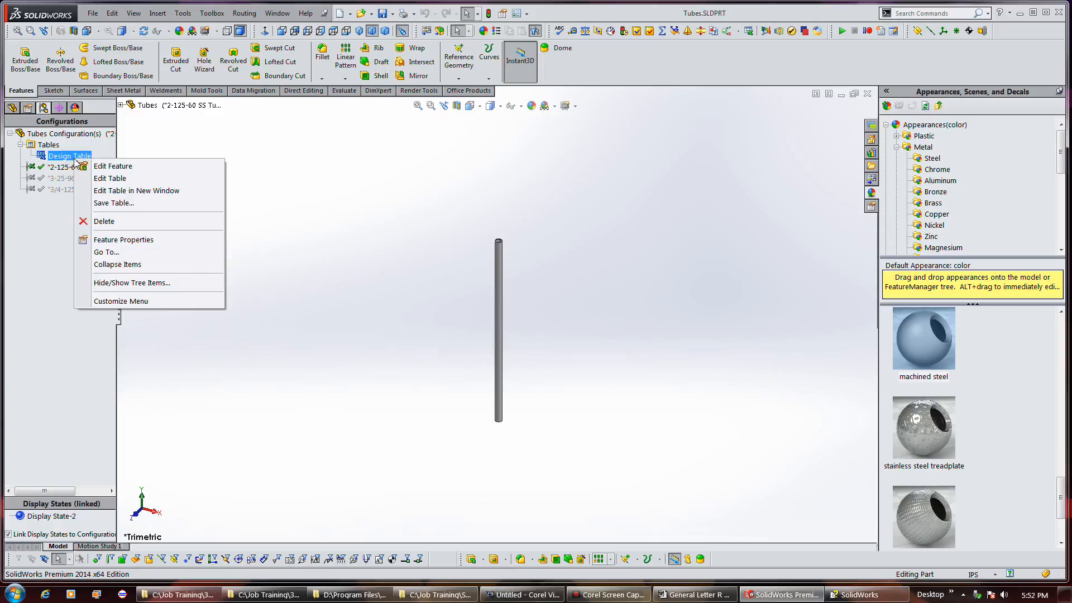
click(98, 191)
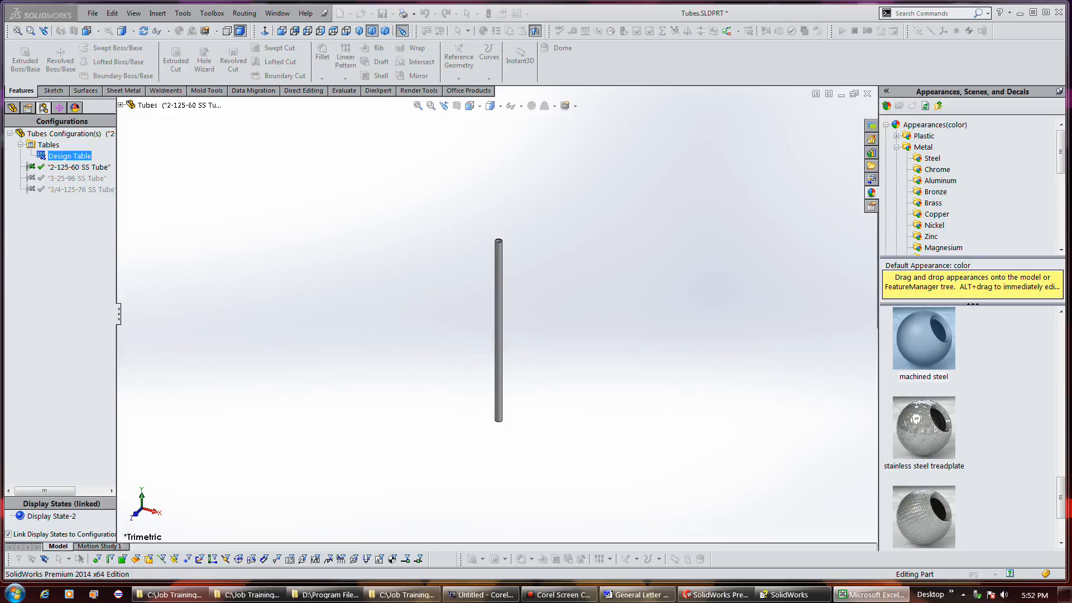
drag(1071, 168, 616, 87)
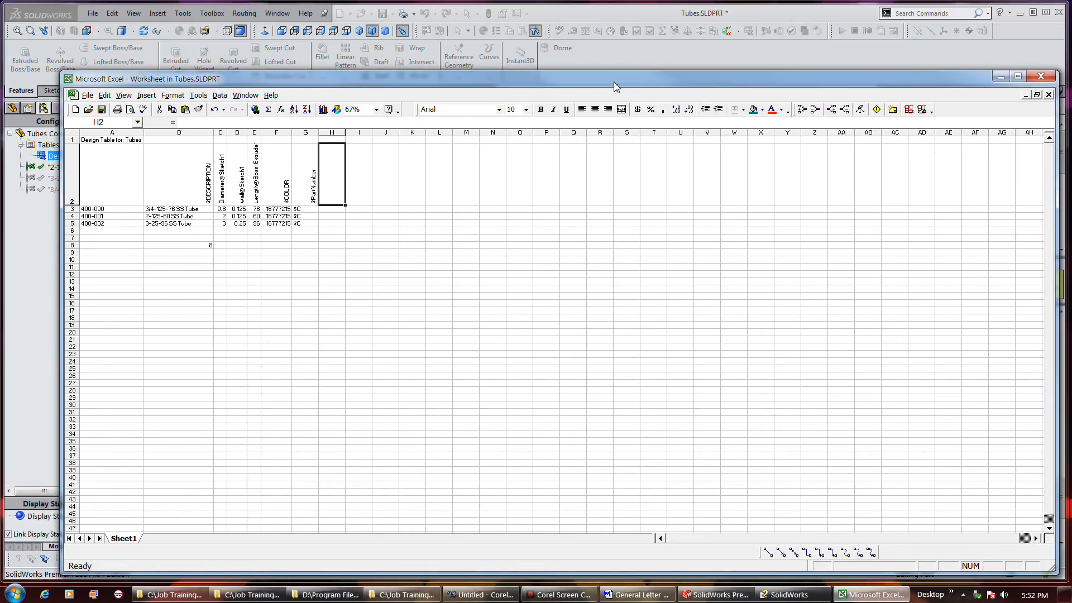
- View the open Calendar R 9.xls workbook and return to the Tubes design table worksheet
click(246, 95)
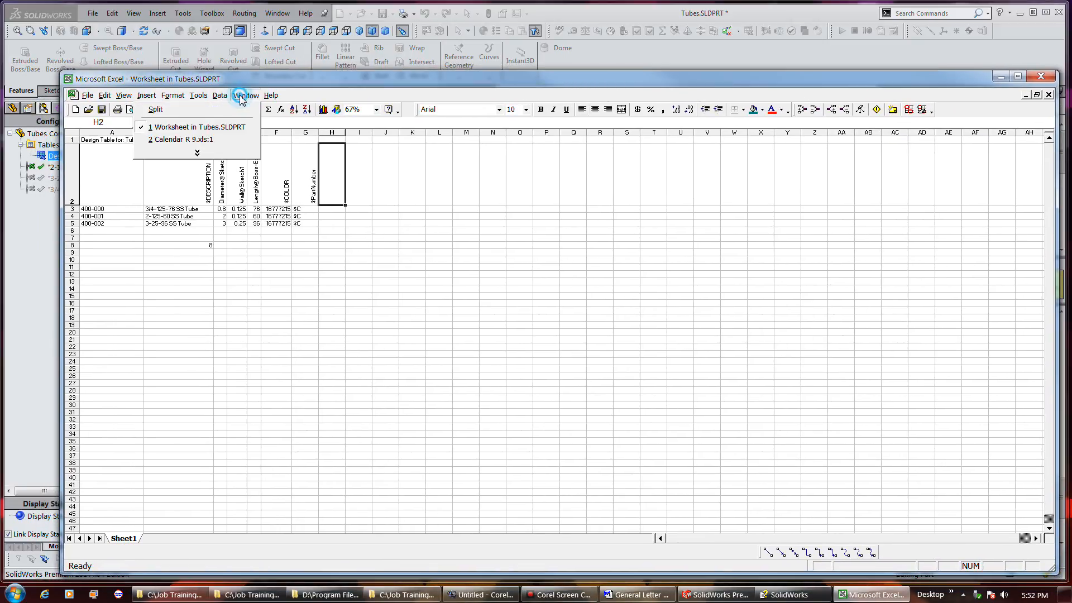
click(235, 140)
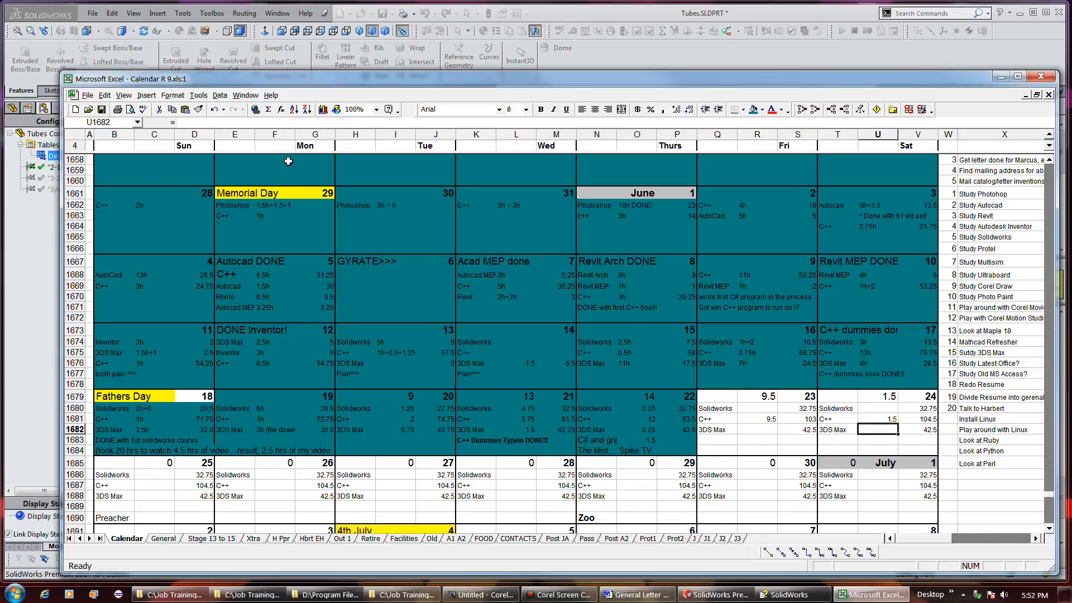
click(248, 96)
click(245, 128)
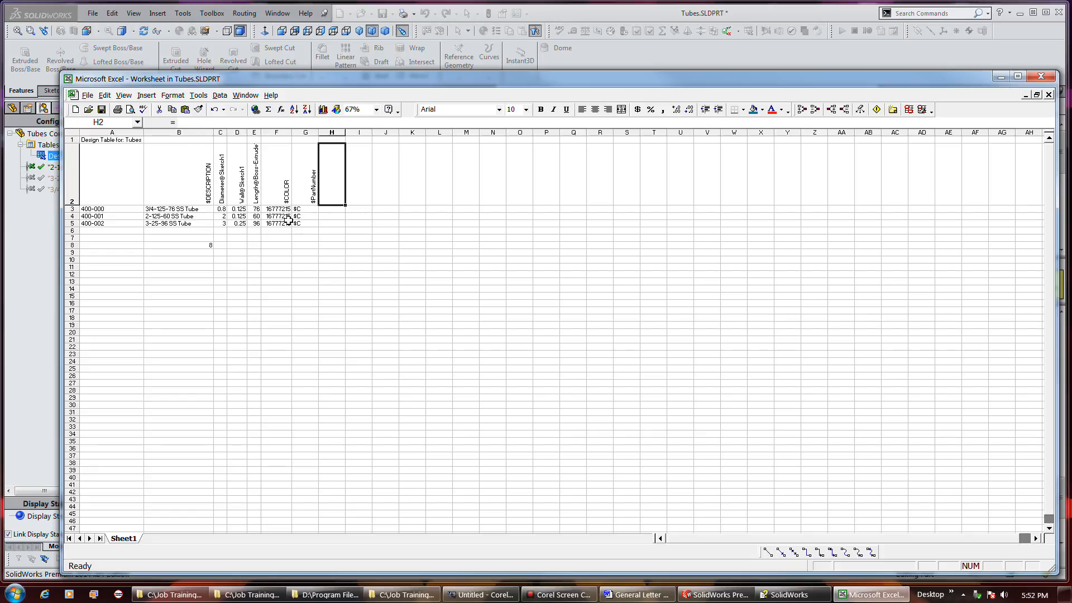
- Extend the configuration numbers in the Tubes design table with 400-003 and 400-004
mouse_move(567, 595)
drag(118, 216, 148, 244)
click(179, 309)
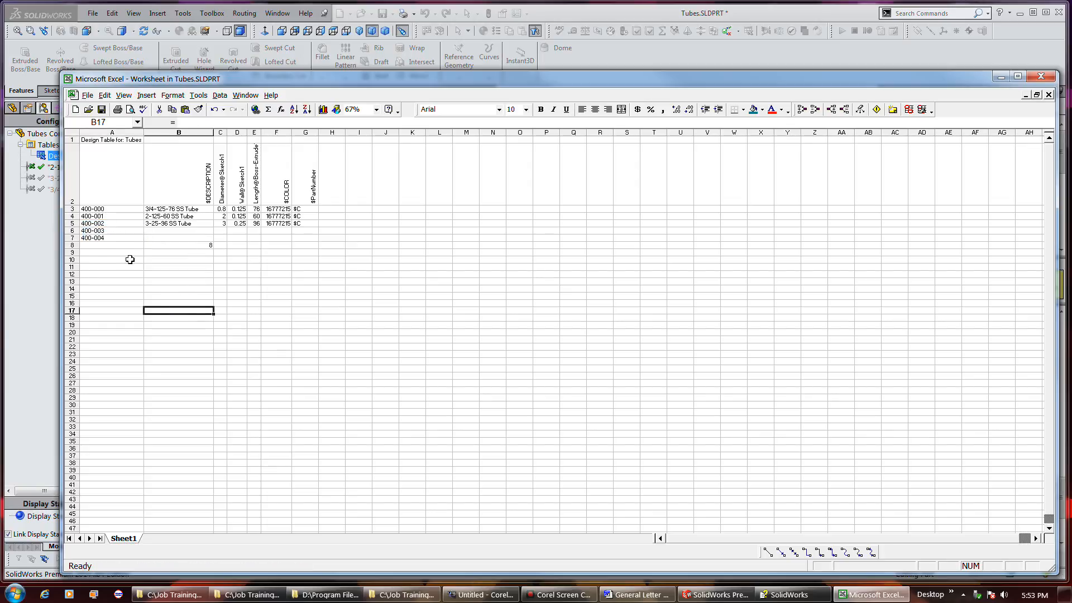
click(115, 224)
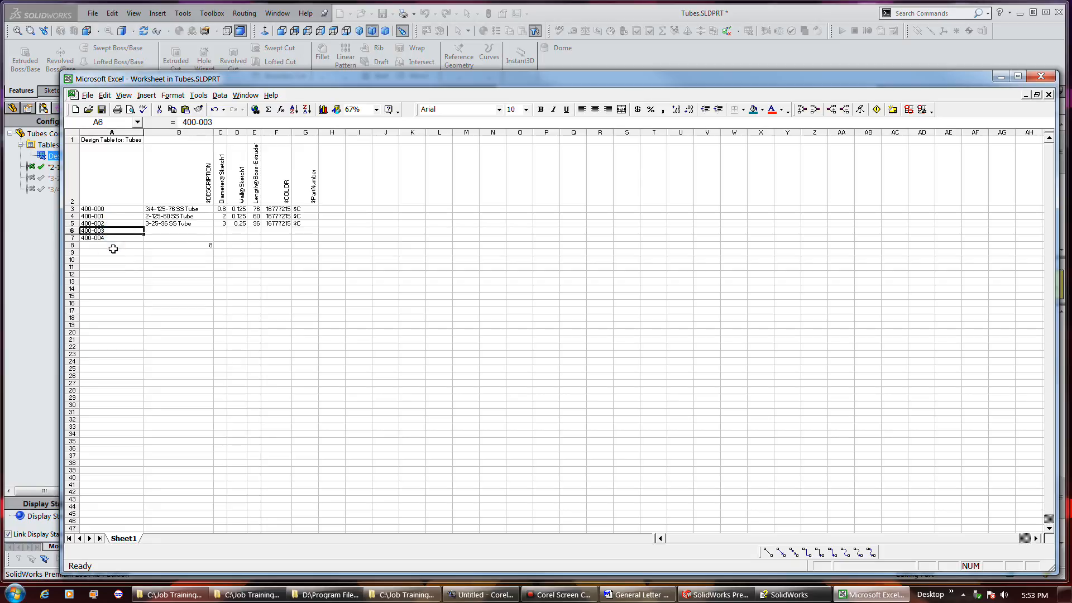
click(120, 245)
click(115, 238)
- Switch to the Calendar R 9.xls workbook and view its J1 and J3 sheets
click(246, 95)
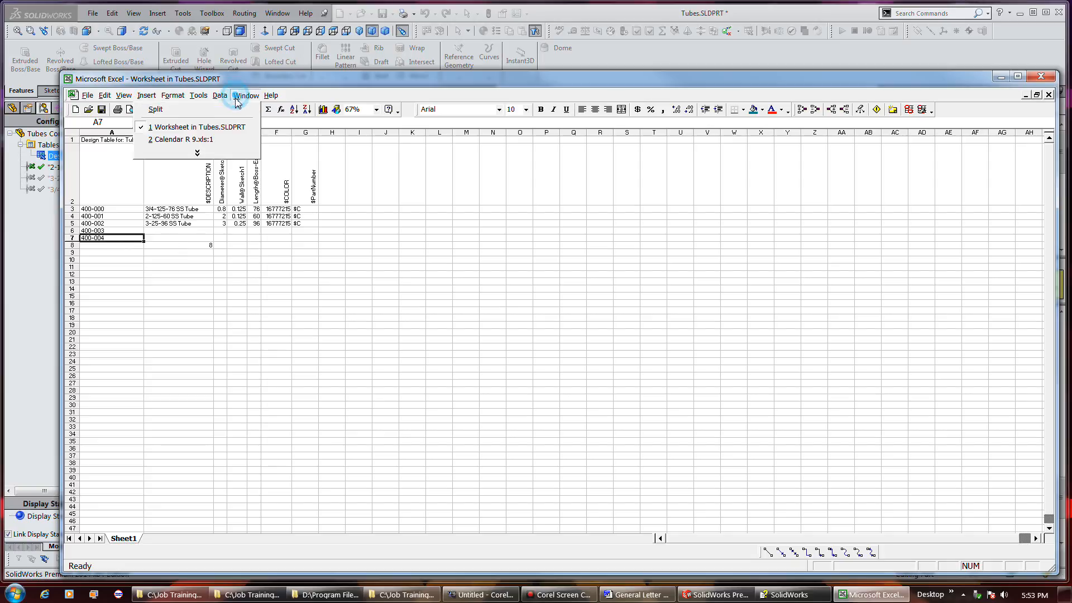
click(237, 139)
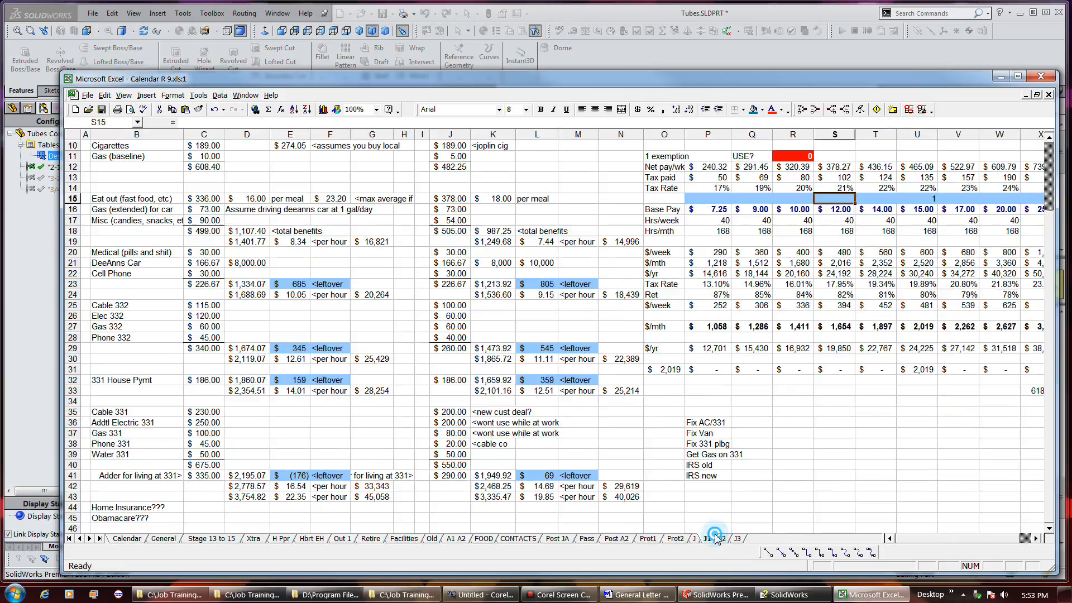
click(701, 539)
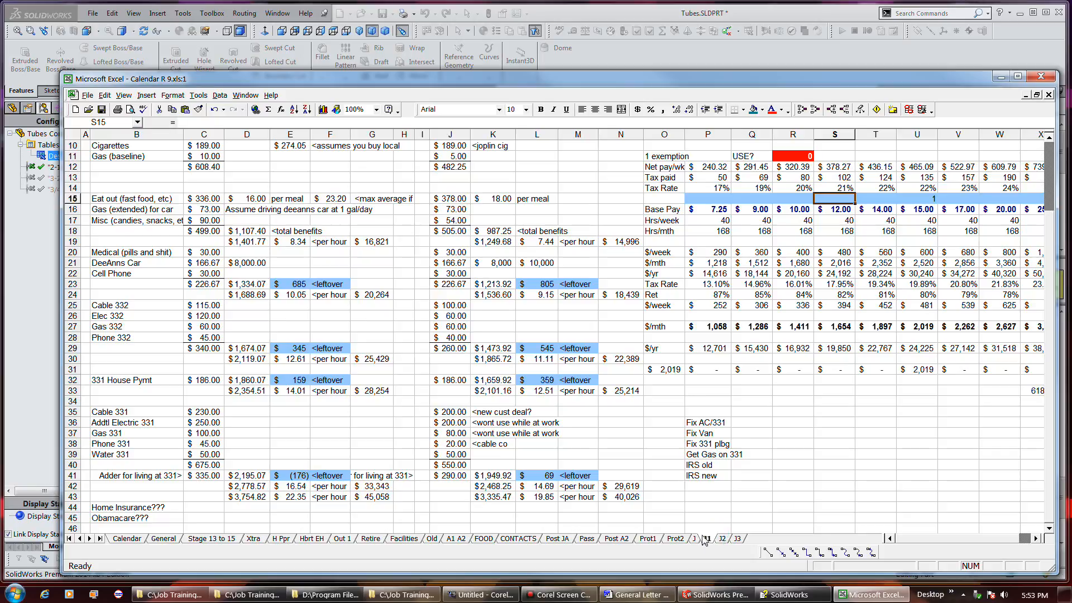
click(738, 538)
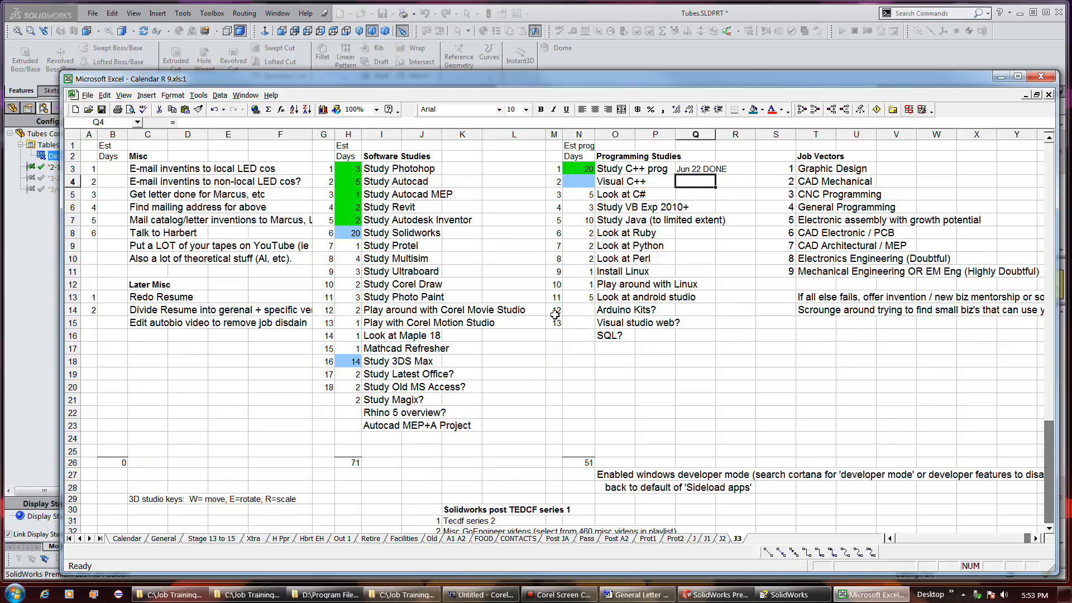
- Try extending the Job Vectors numbering formula down through row 15, undo the fill, and return to the Tubes design table
click(791, 282)
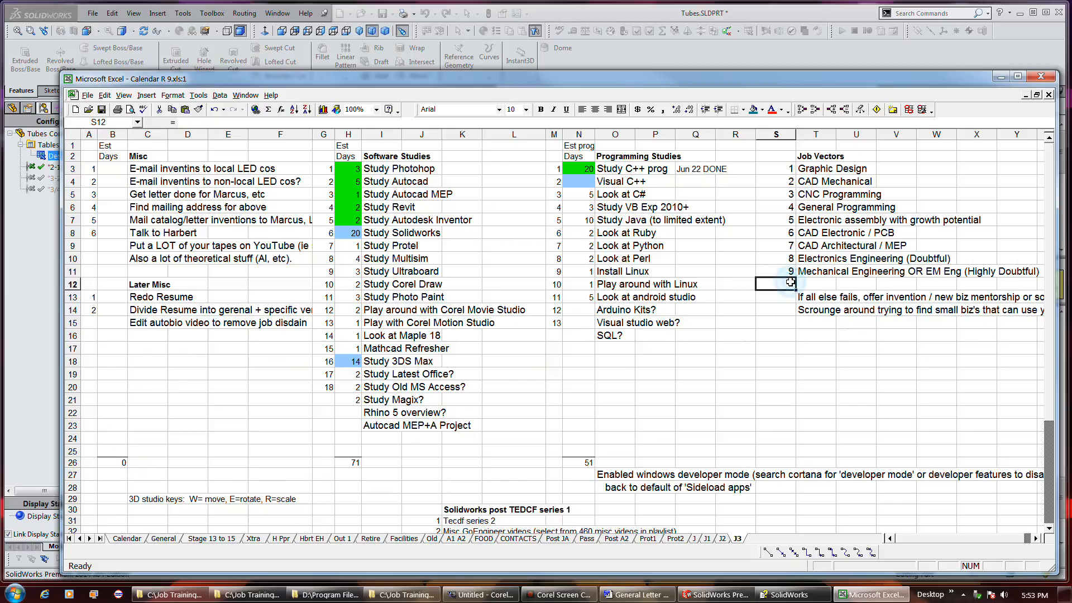
drag(791, 260, 803, 334)
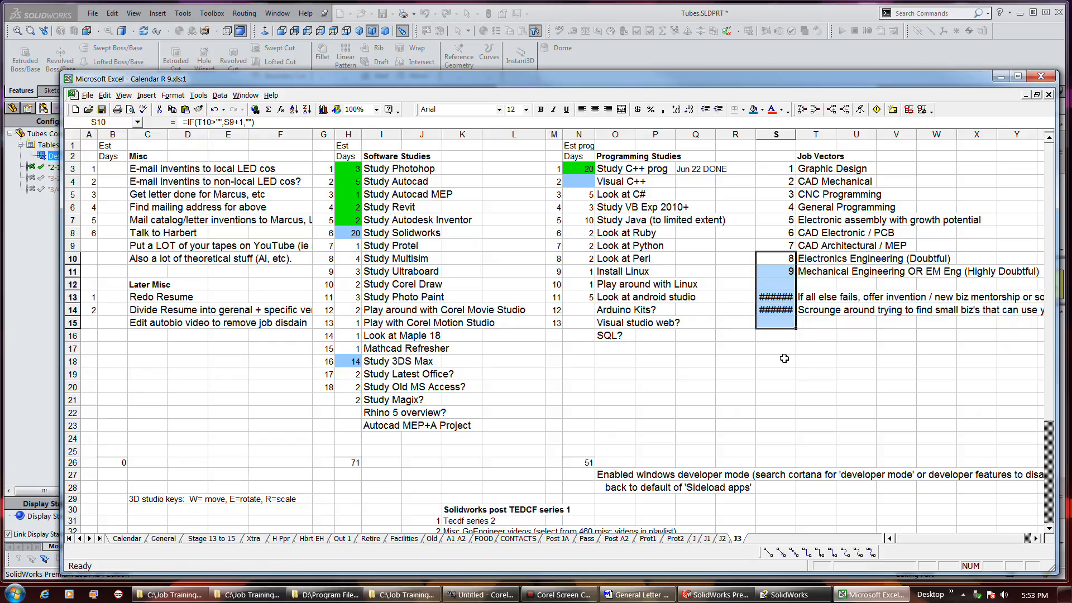
key(ctrl+z)
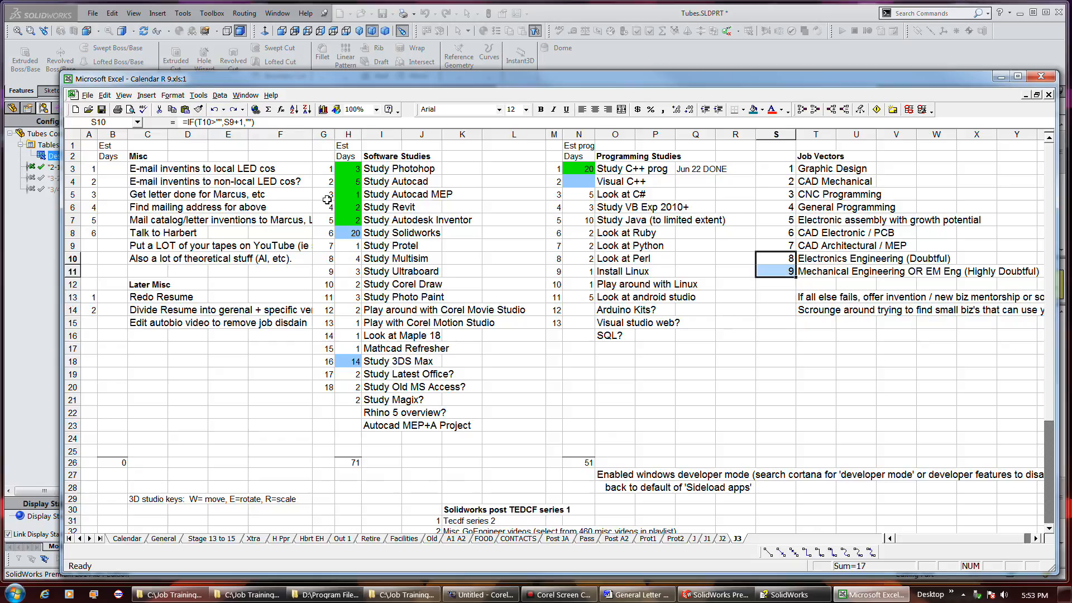
click(239, 96)
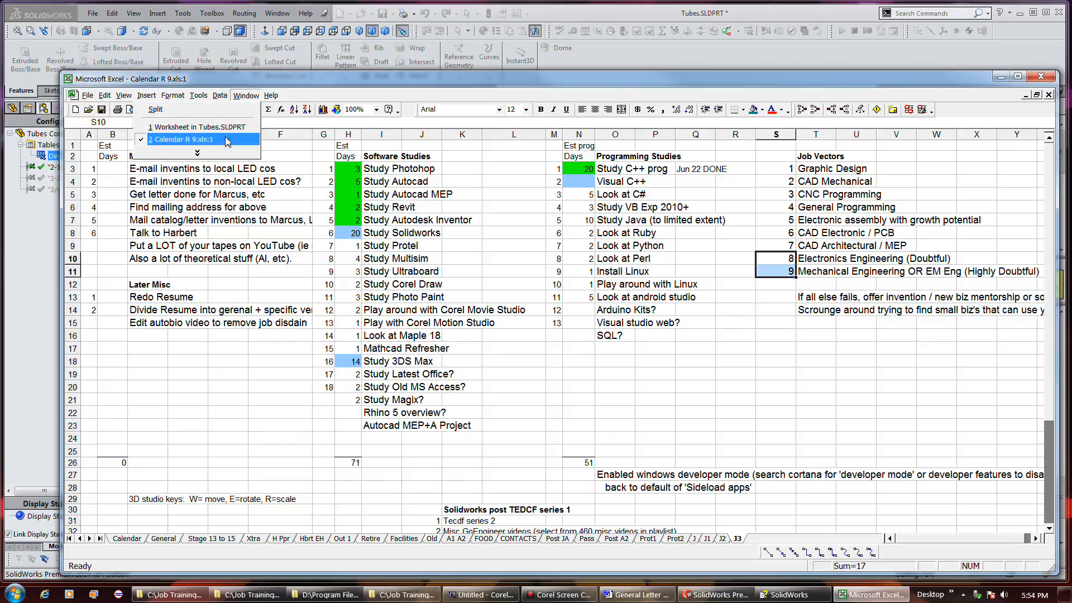
click(199, 127)
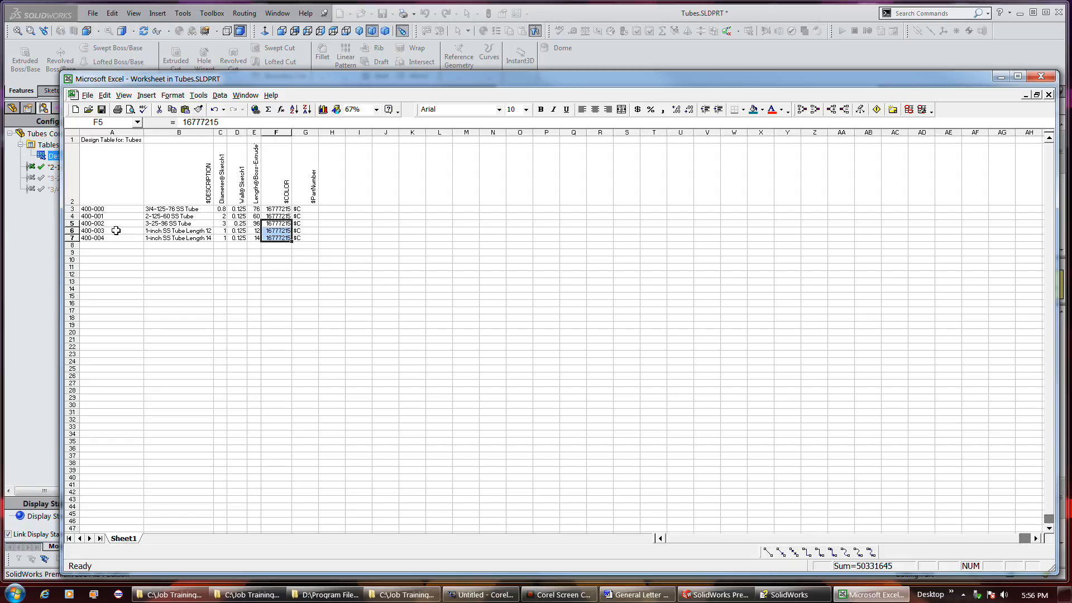
- Fill the 1-inch tube rows 400-003 and 400-004 down through 400-040 and apply the design table to generate the configurations
drag(115, 230, 310, 463)
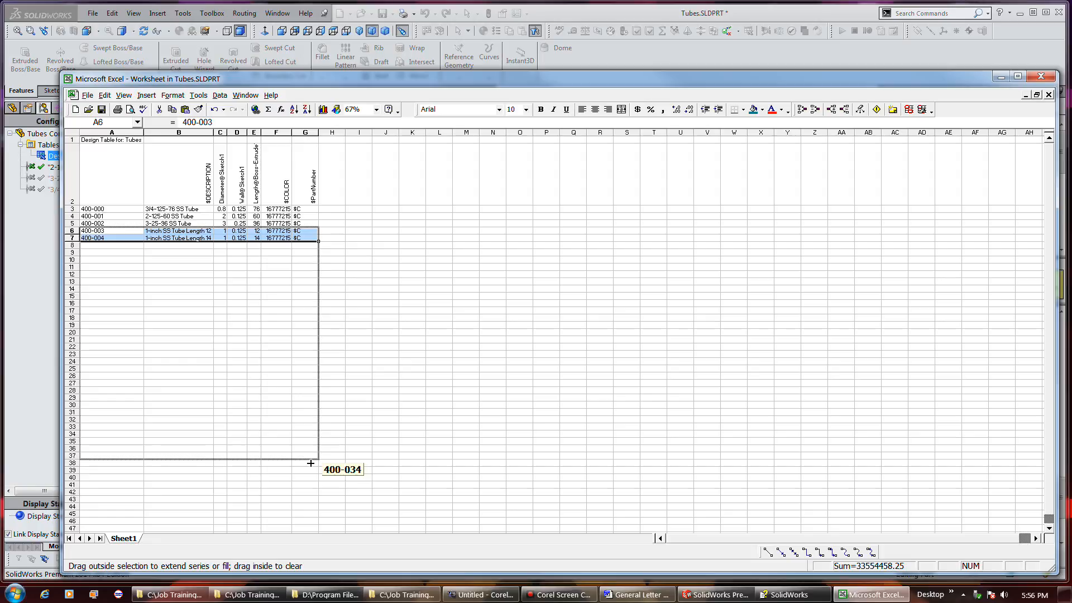
drag(310, 463, 313, 503)
click(358, 413)
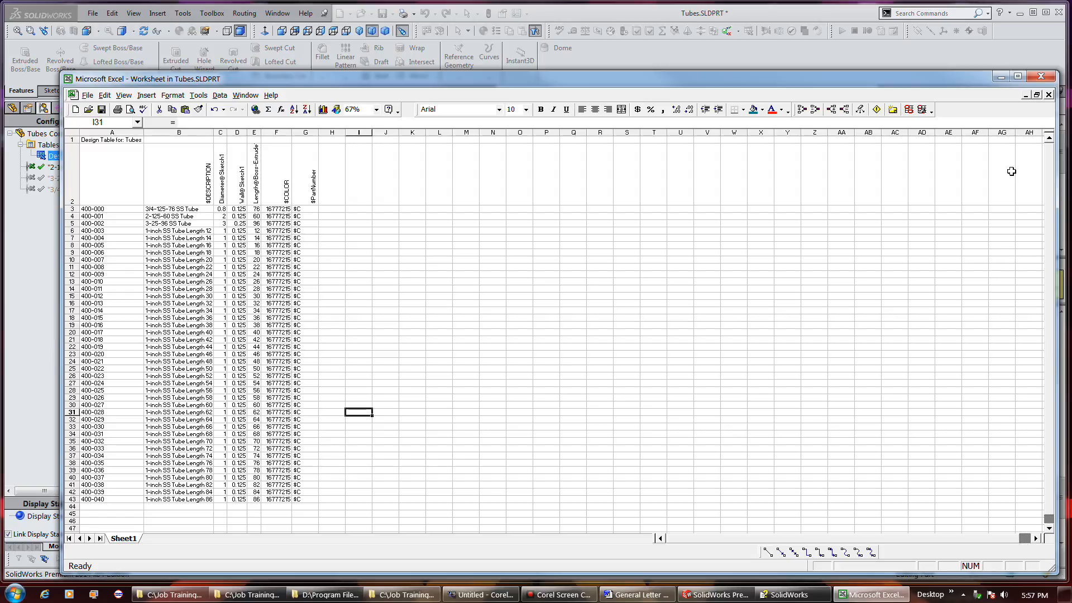
click(1049, 96)
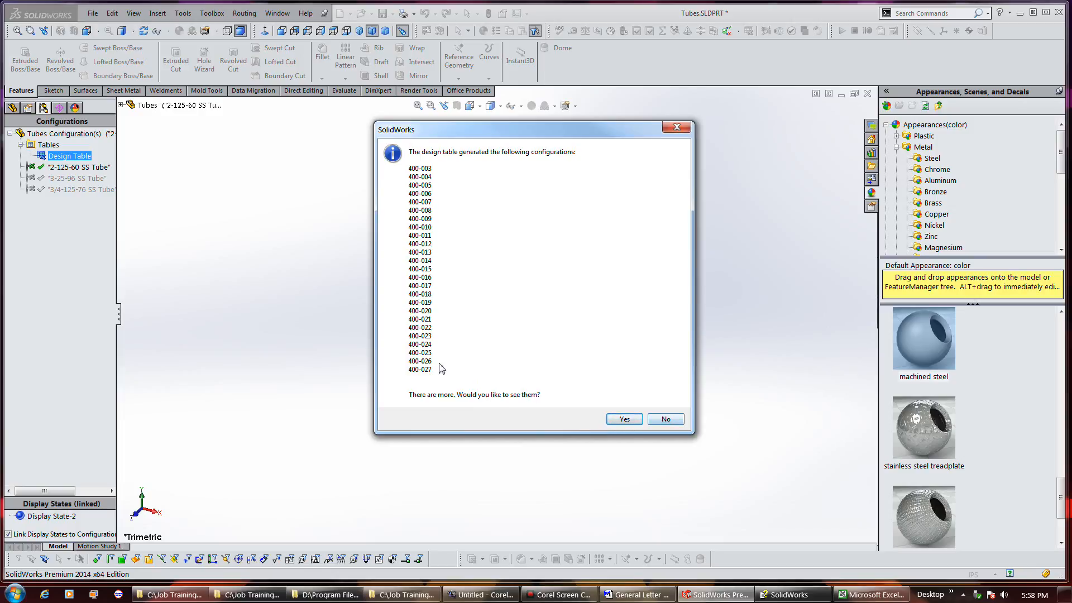
click(666, 419)
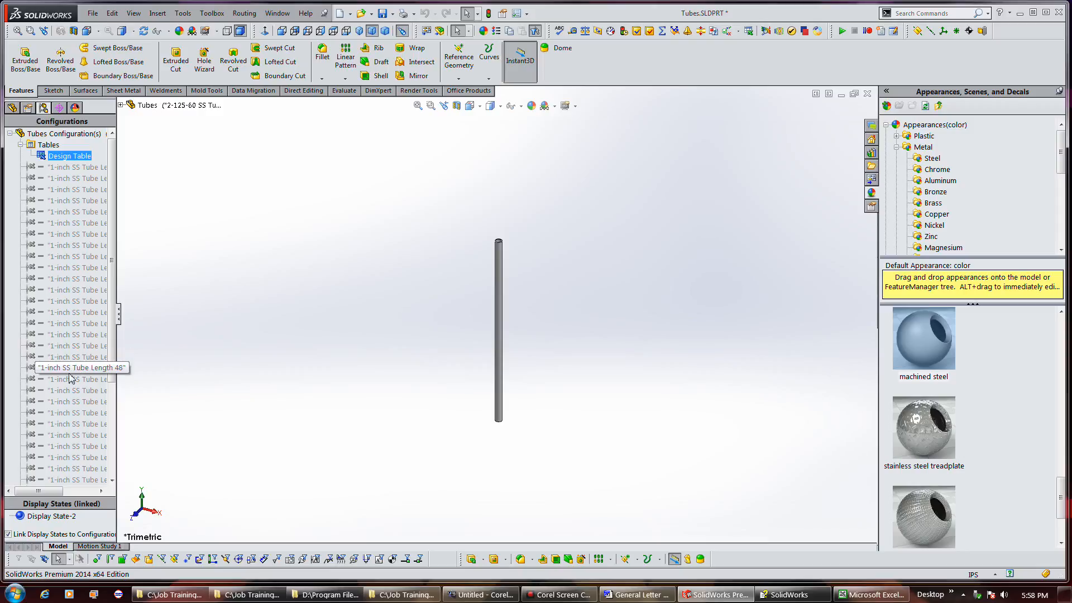
- Compare the 1-inch SS tube configurations by activating lengths 52, 56, 62, 68 and 24 in turn
double_click(67, 390)
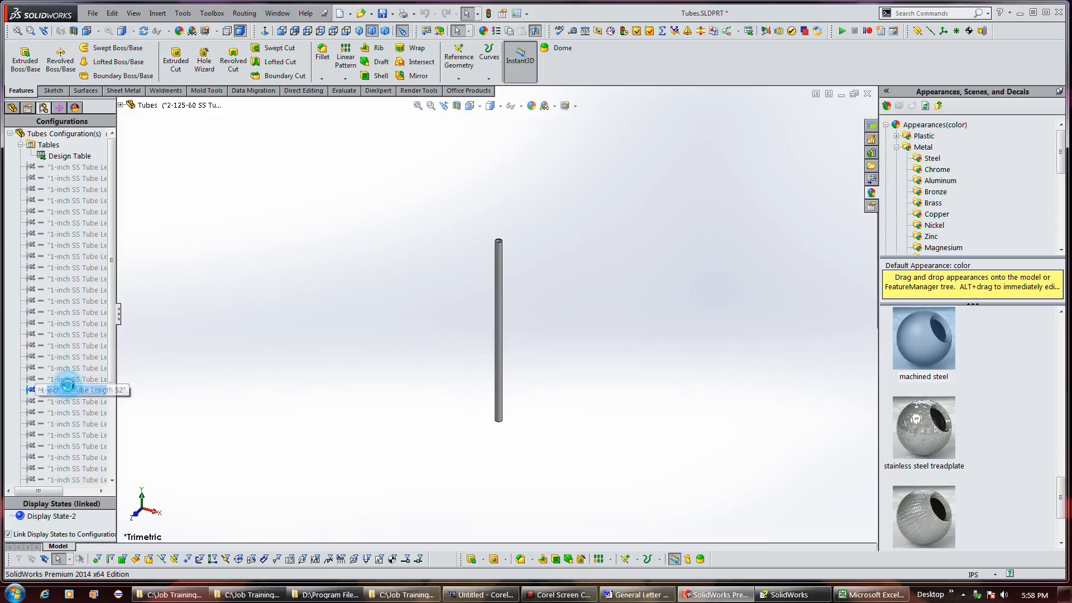
double_click(67, 413)
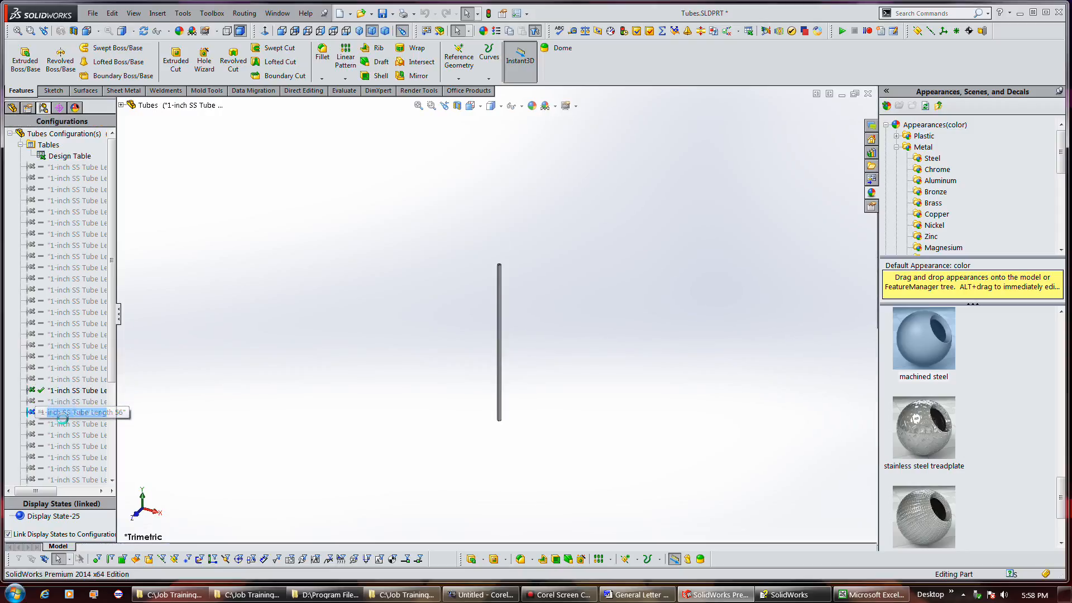
click(65, 445)
click(61, 480)
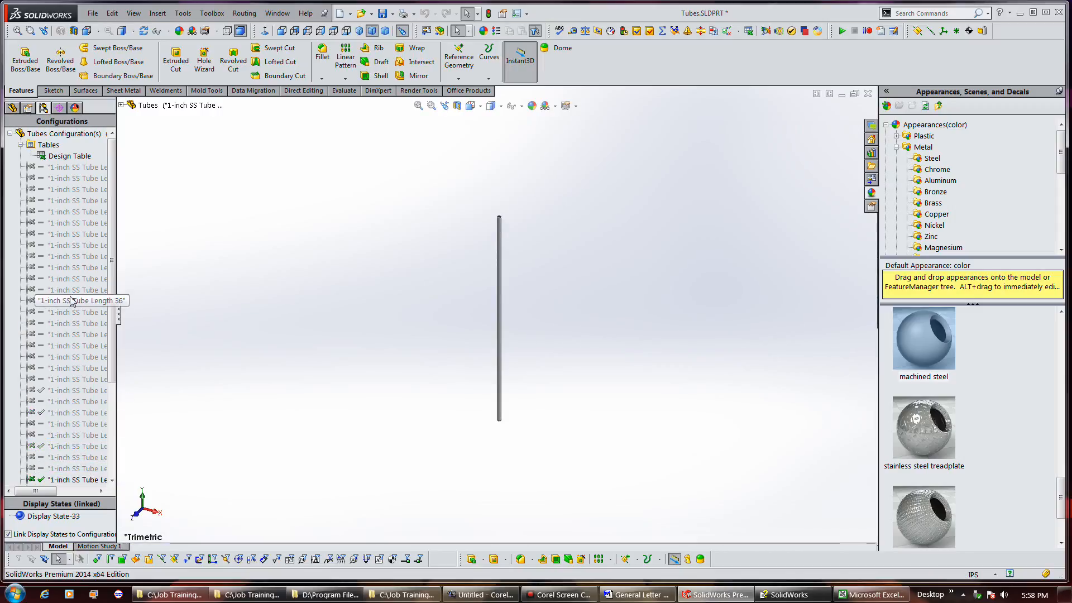
double_click(70, 236)
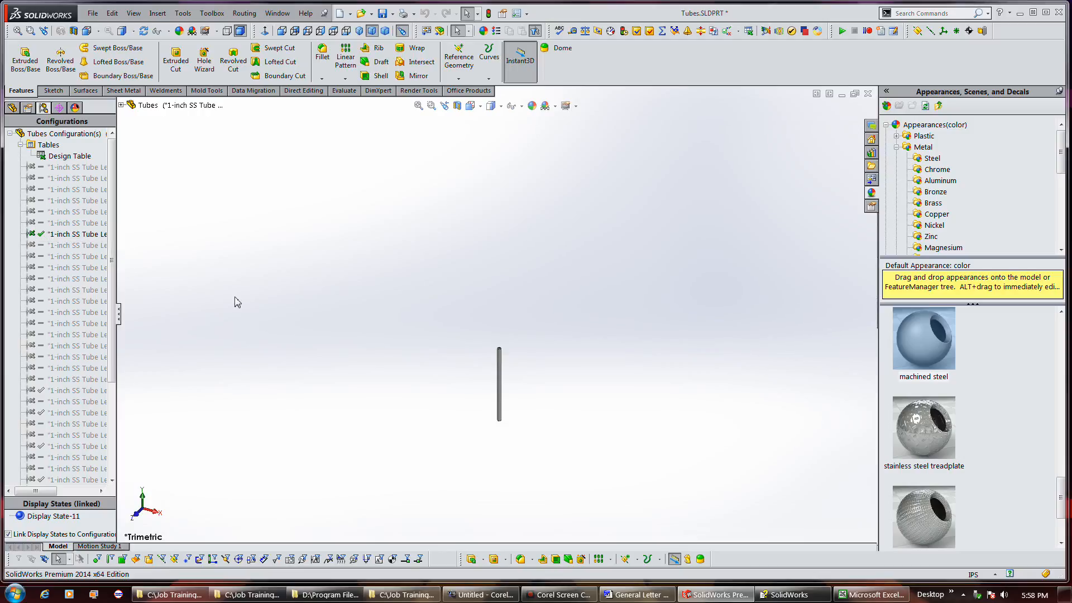
- Save the Tubes part and check the size of Tubes.SLDPRT in the file browser without opening it
click(559, 595)
click(66, 457)
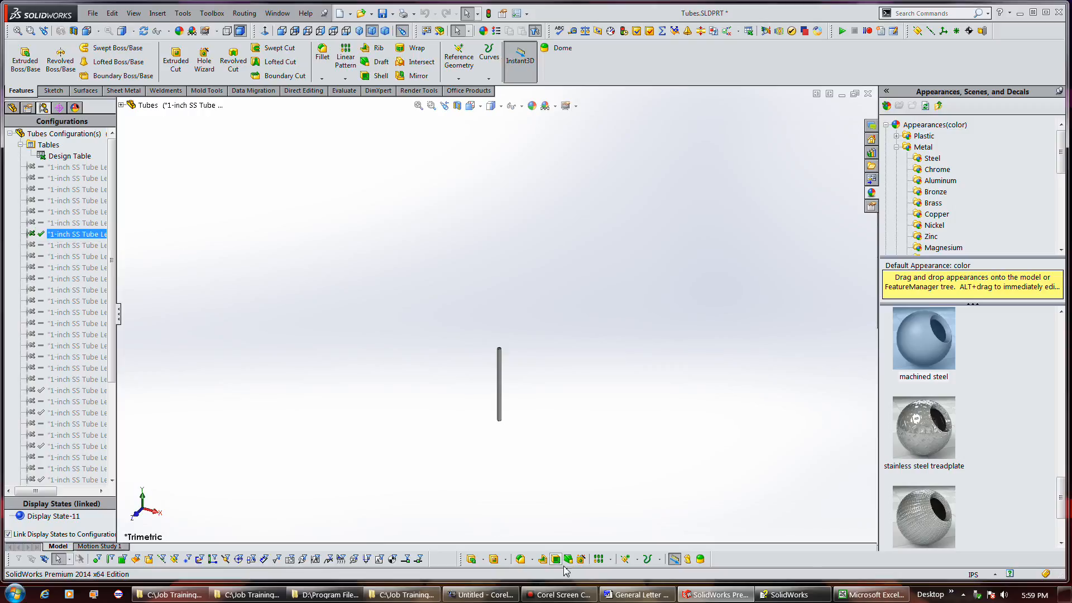
key(ctrl+s)
key(ctrl+o)
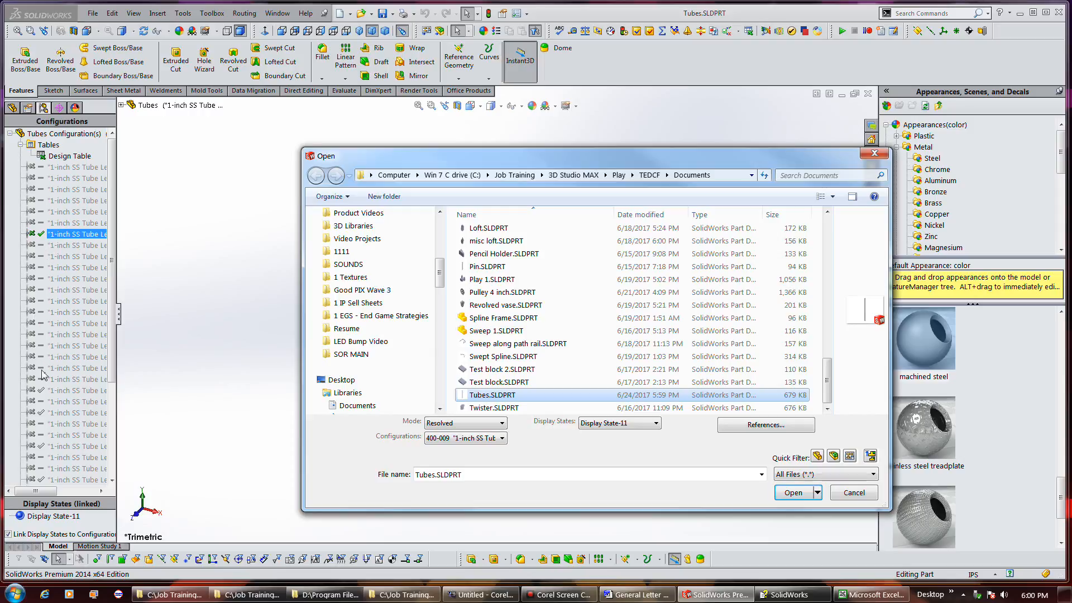
click(850, 496)
- Activate further 1-inch SS tube configurations in turn, including lengths 60 and 32, finishing on length 22
double_click(41, 345)
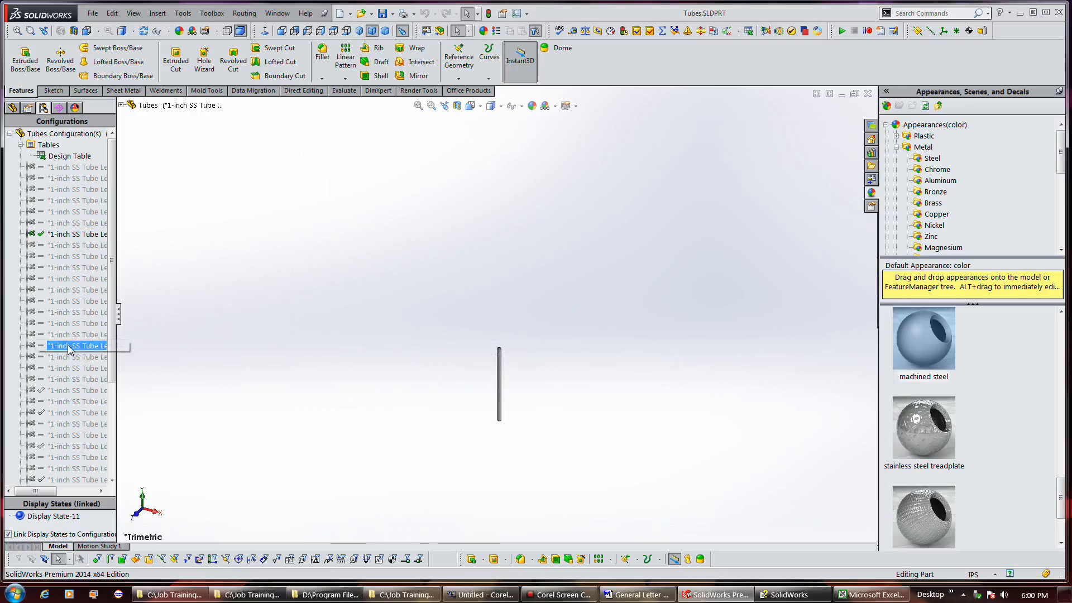
double_click(39, 357)
double_click(44, 379)
double_click(47, 400)
double_click(51, 413)
double_click(56, 436)
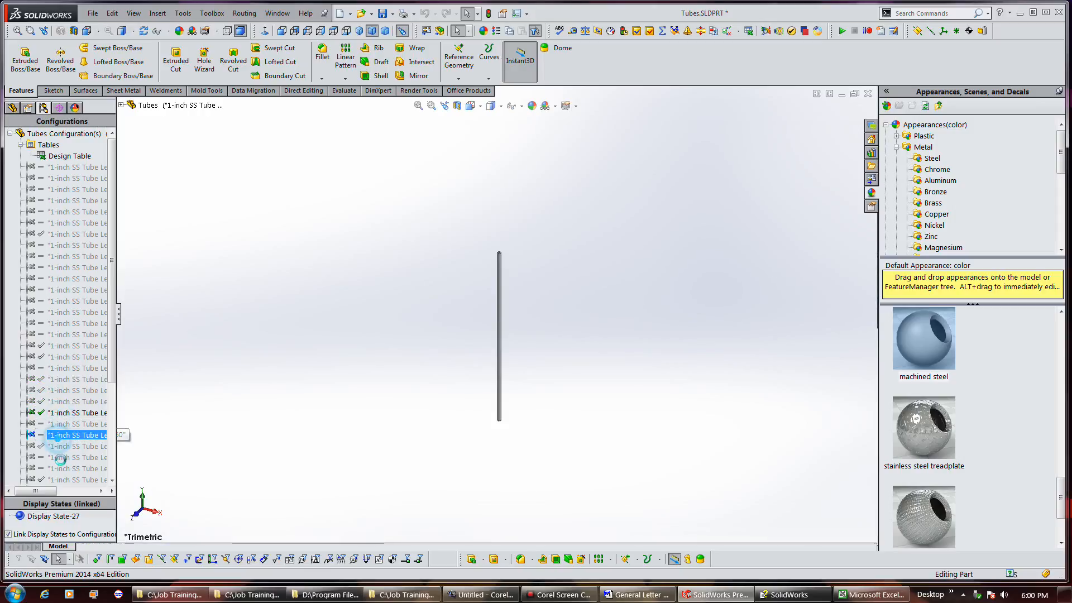
double_click(59, 457)
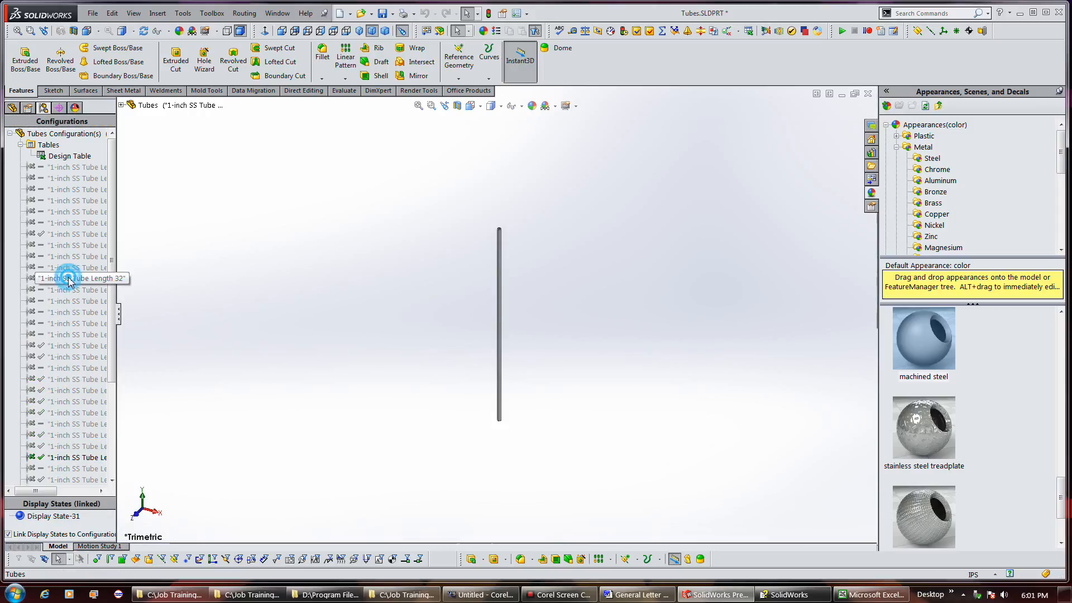
double_click(69, 223)
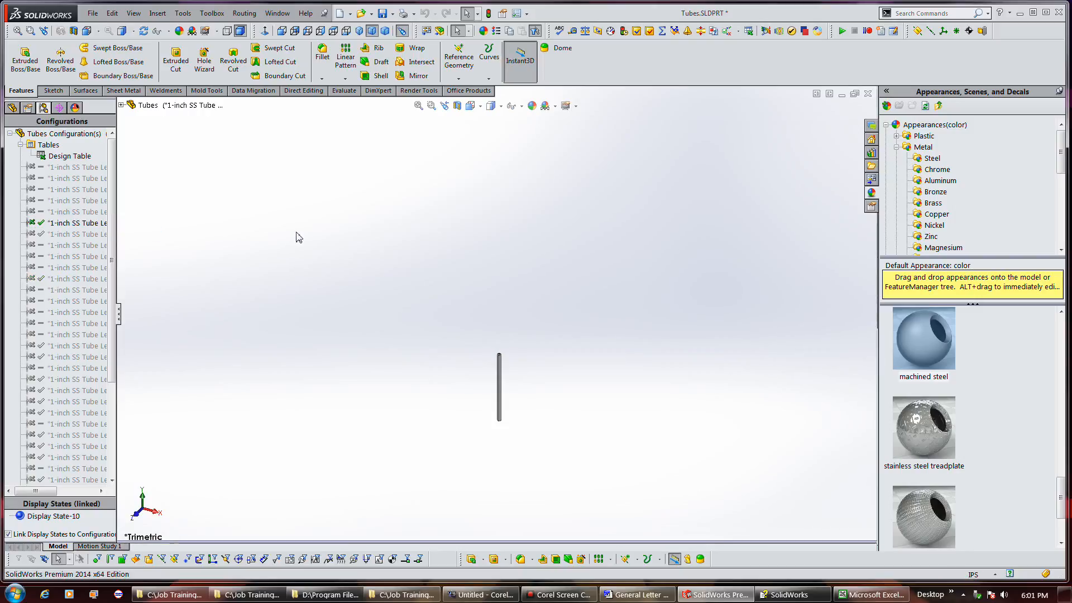
- Save the part with the additional built configurations and look up the new file size of Tubes.SLDPRT among the documents
click(382, 14)
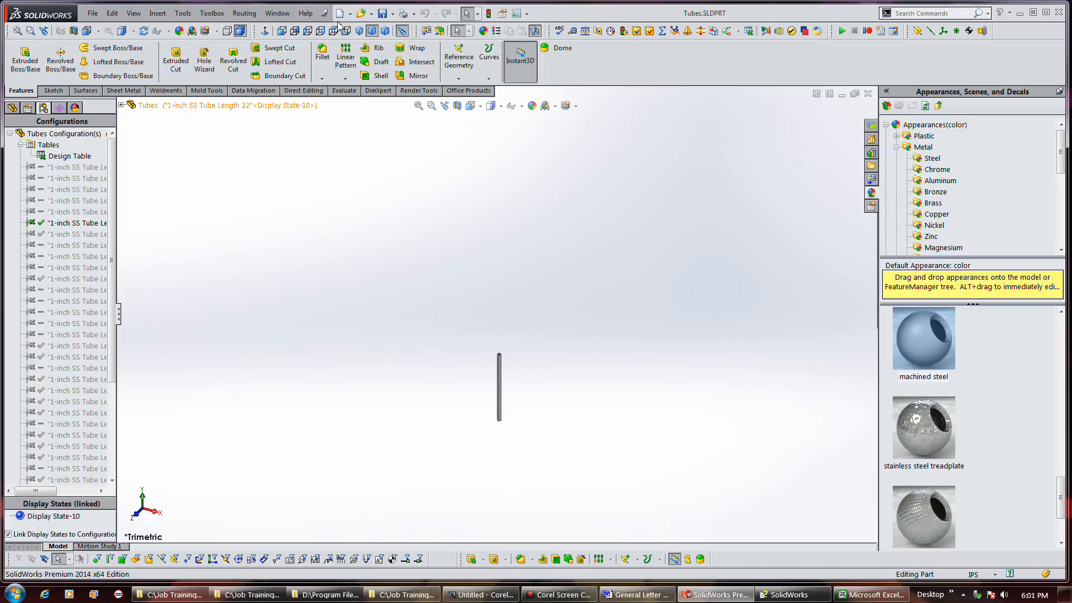
key(ctrl+o)
click(530, 406)
scroll(520, 385, down, 3)
scroll(518, 385, down, 5)
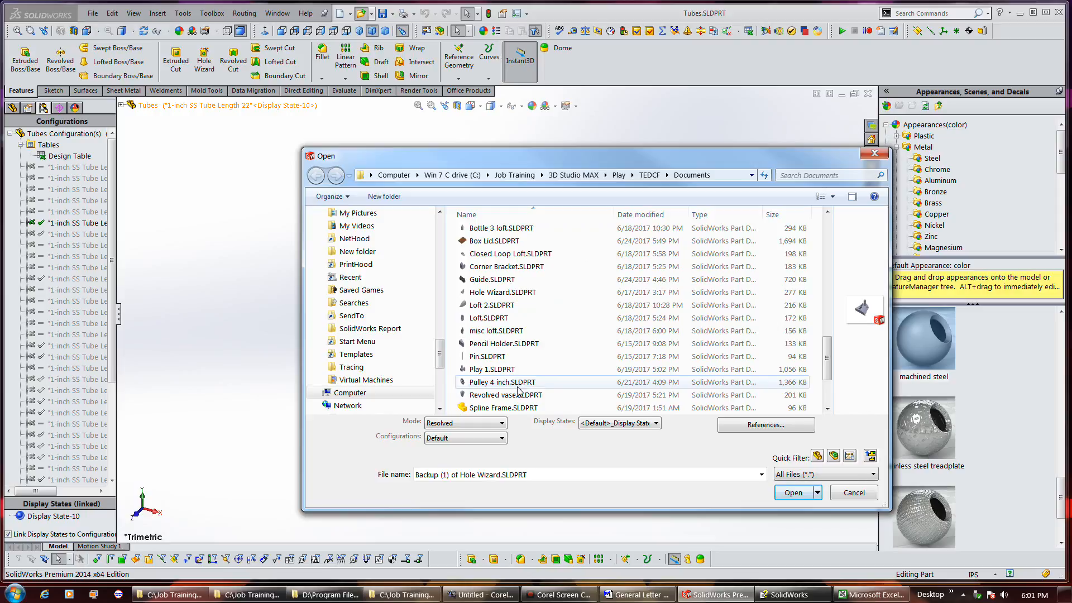
scroll(519, 386, down, 5)
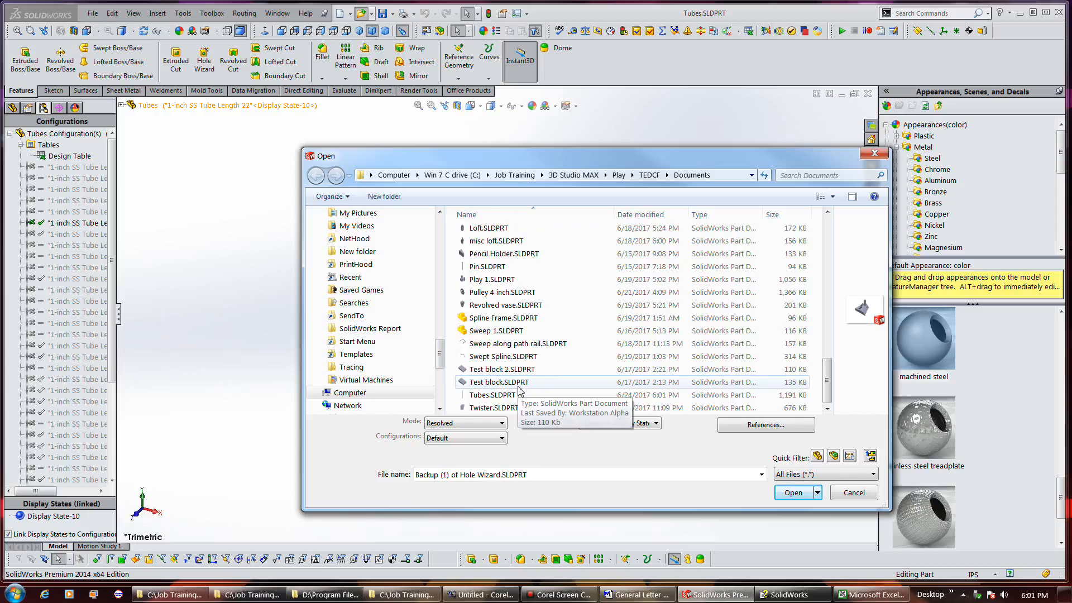
click(505, 396)
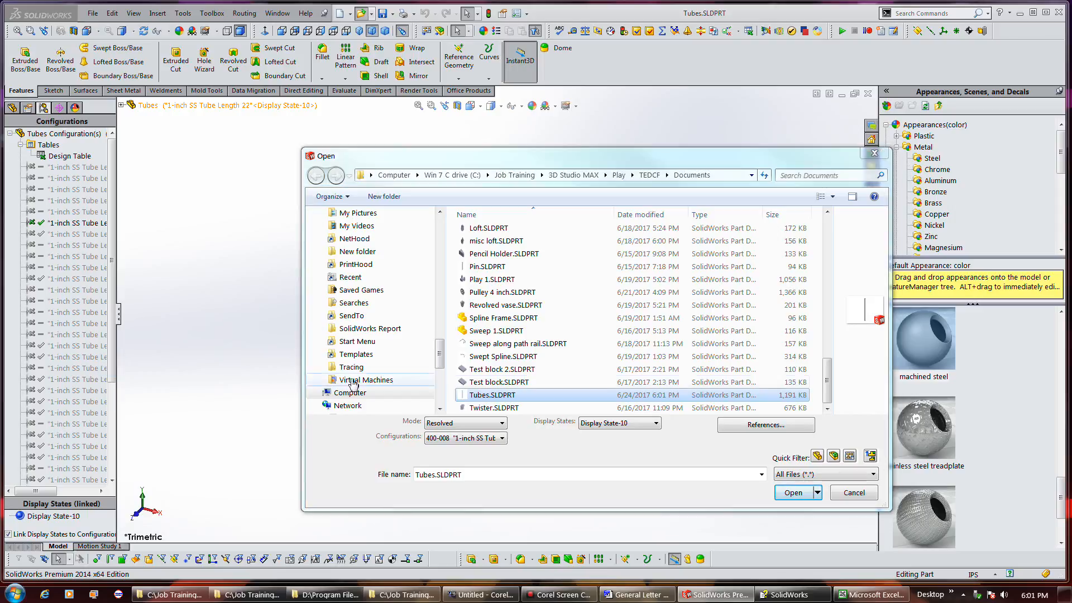
click(793, 492)
- Open the Tubes design table in a new window and copy the configuration rows 400-000 through 400-040, cells A3 to G43
drag(114, 338, 127, 439)
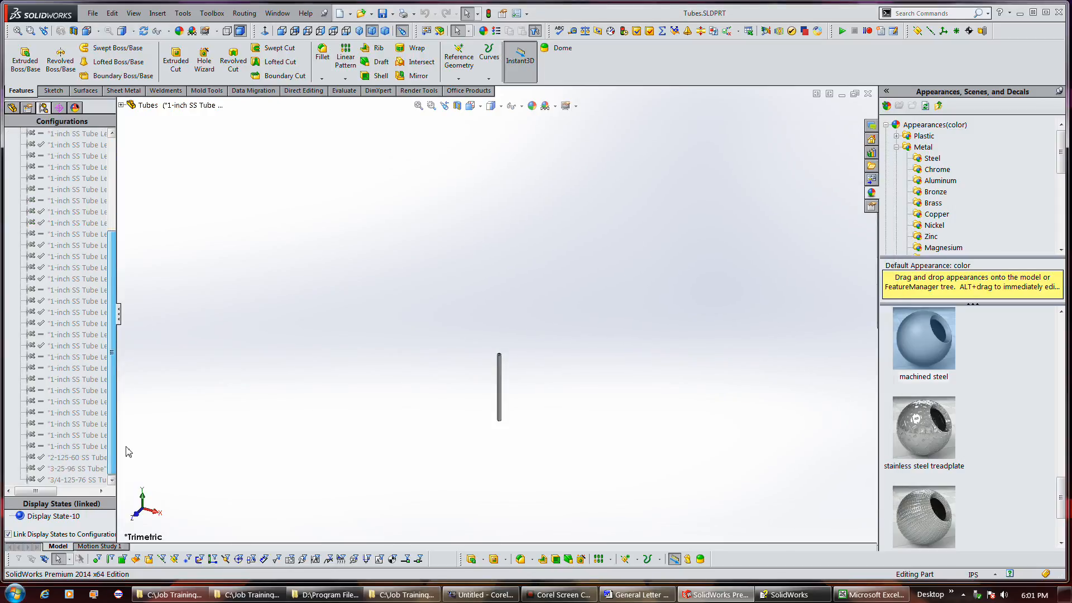
drag(128, 452, 130, 348)
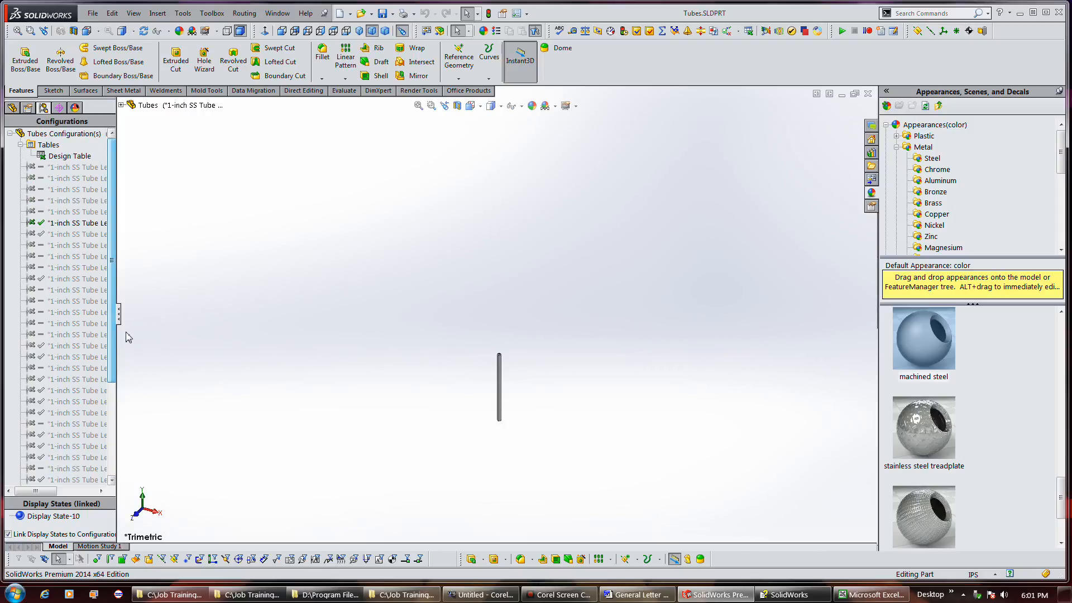
click(78, 223)
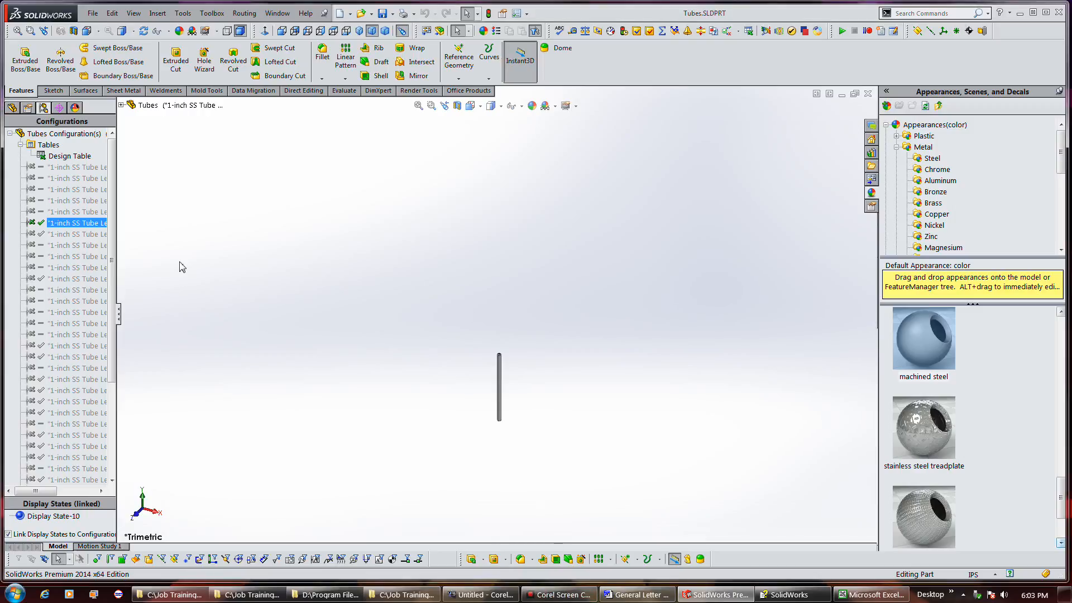
click(78, 145)
click(78, 156)
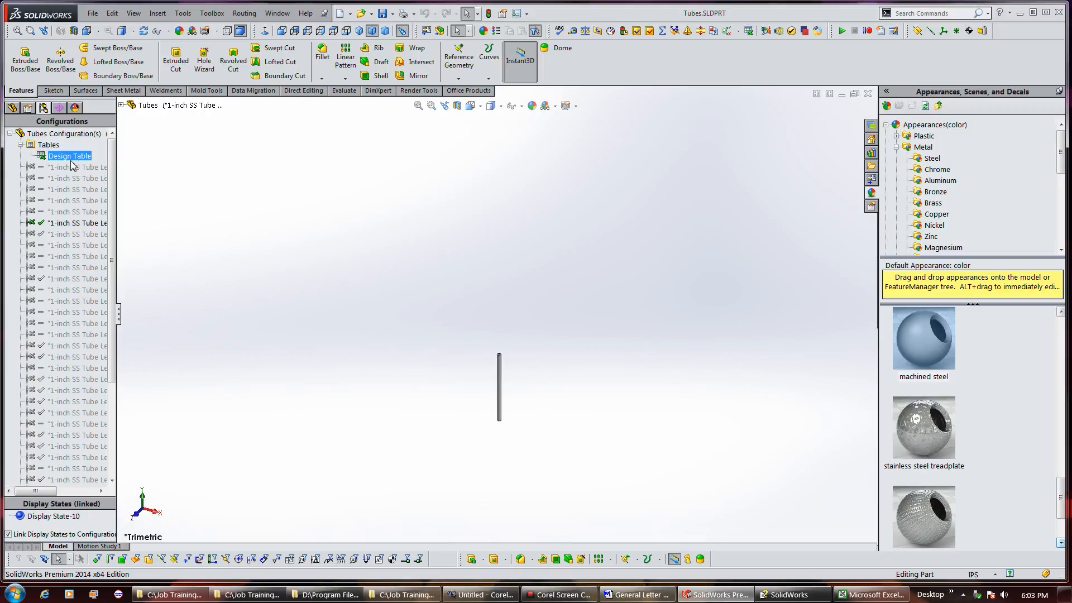
right_click(73, 160)
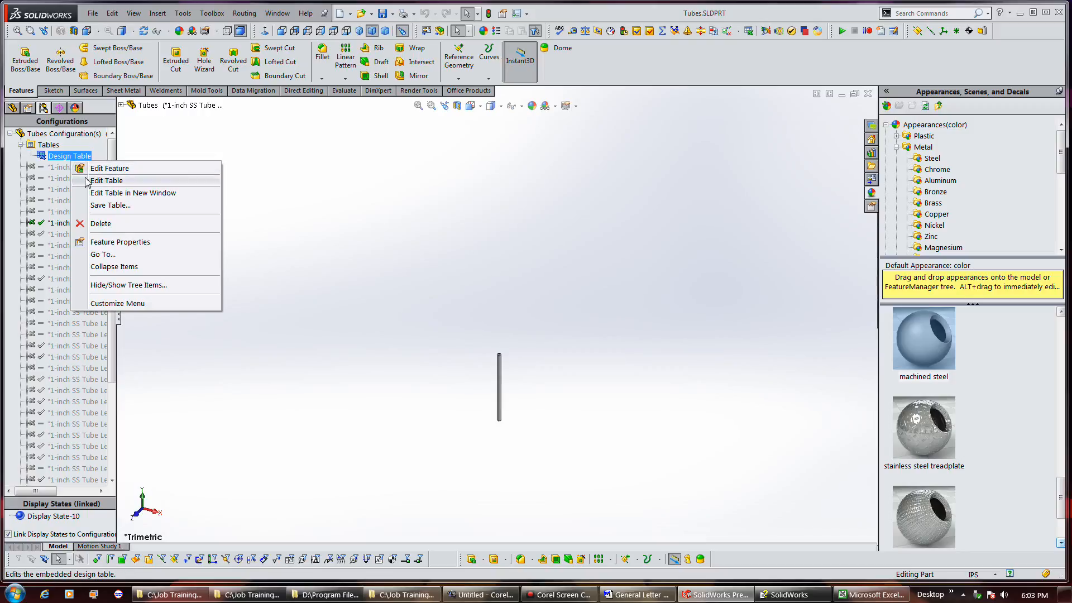
click(112, 193)
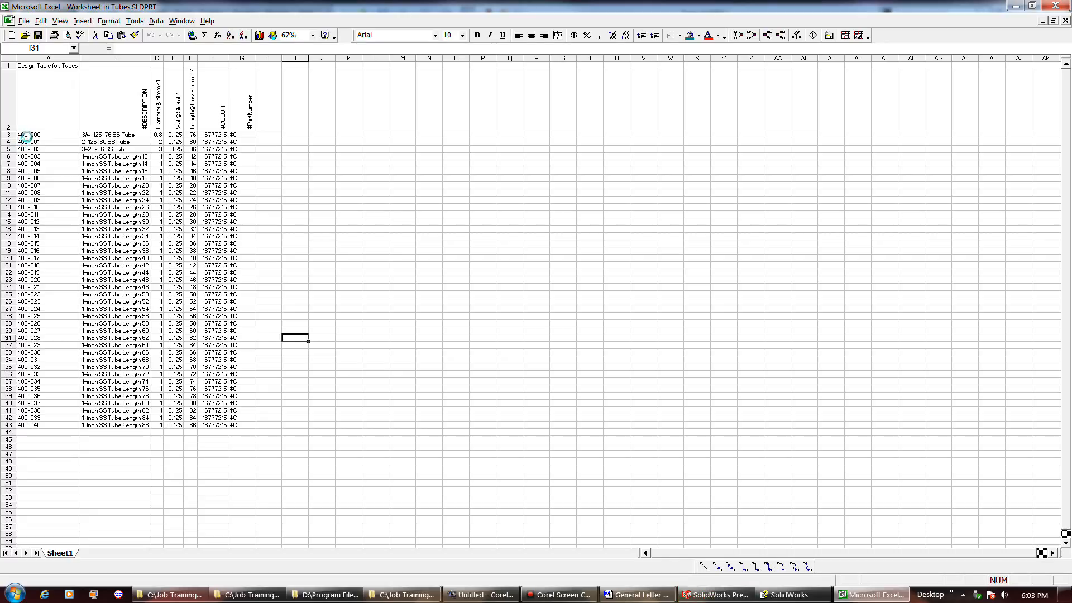
drag(27, 134, 245, 422)
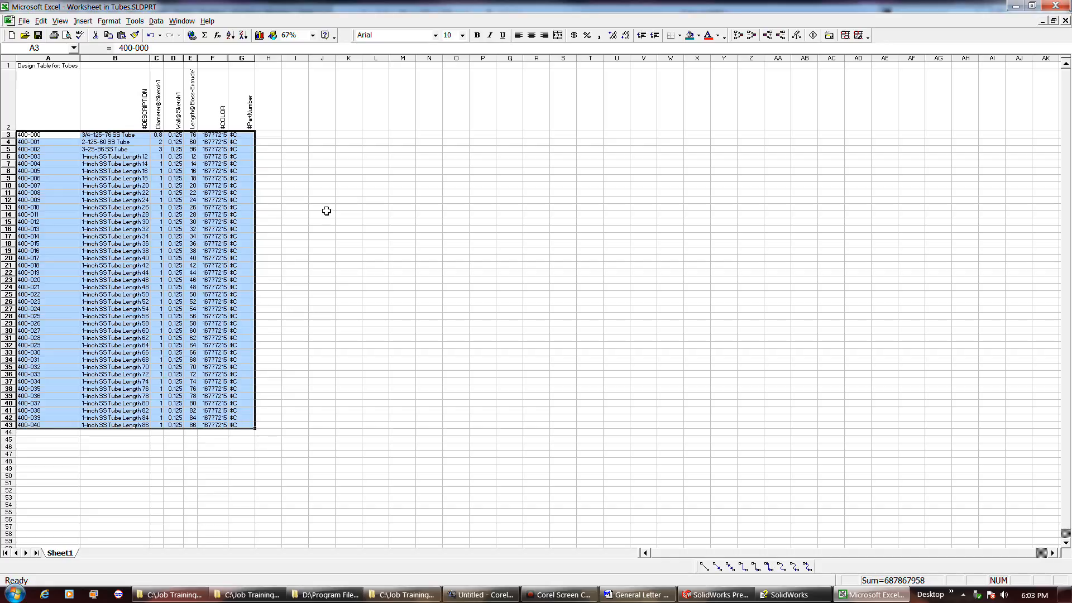
key(ctrl+c)
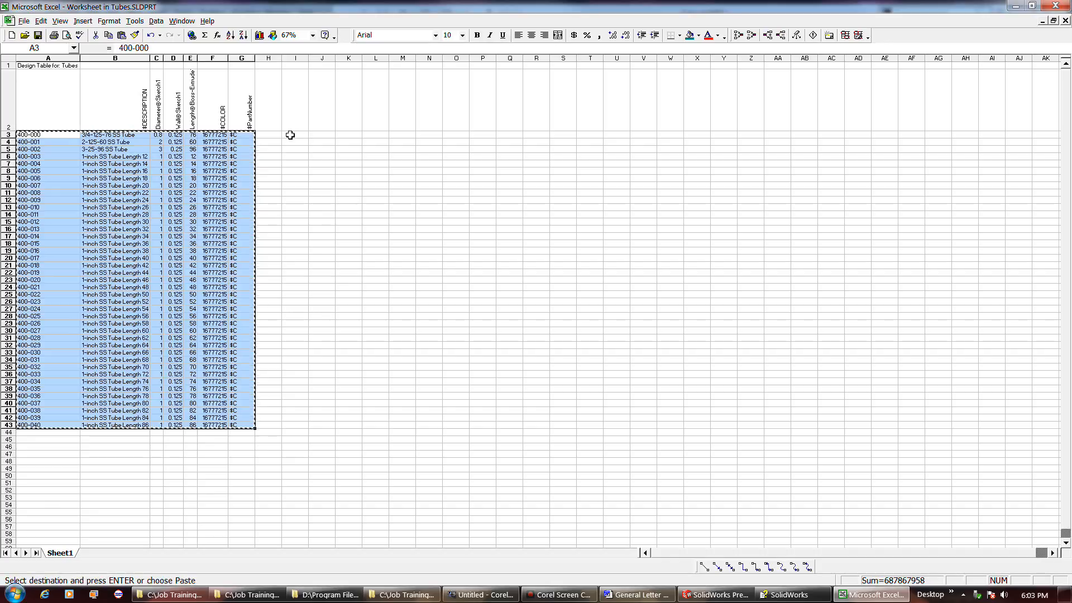
- Move the cut block of tube configuration rows, A3:G43, so that it starts at cell I3
click(291, 136)
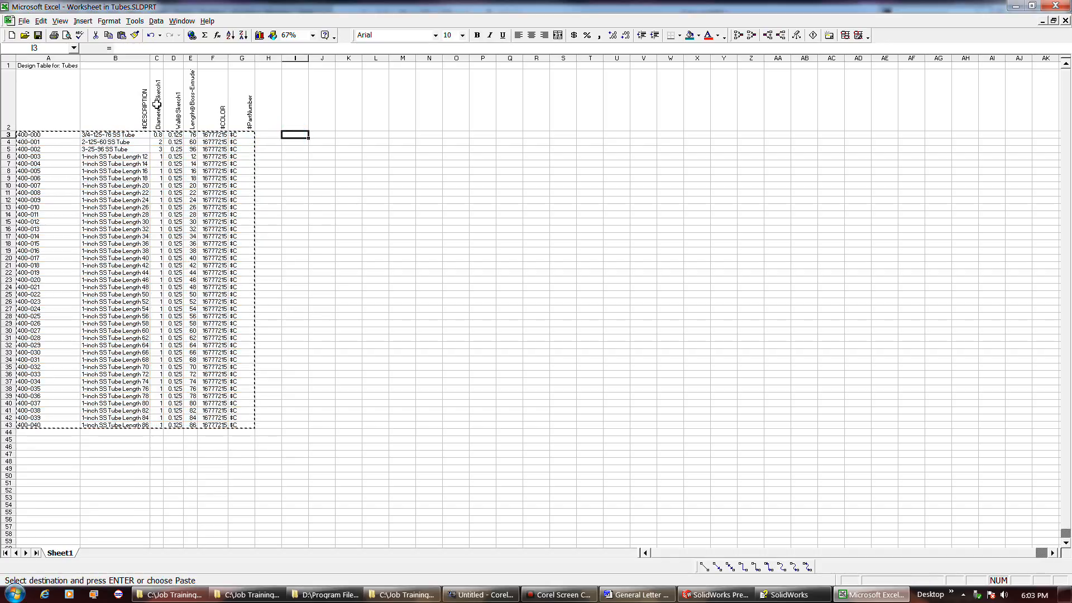
key(Return)
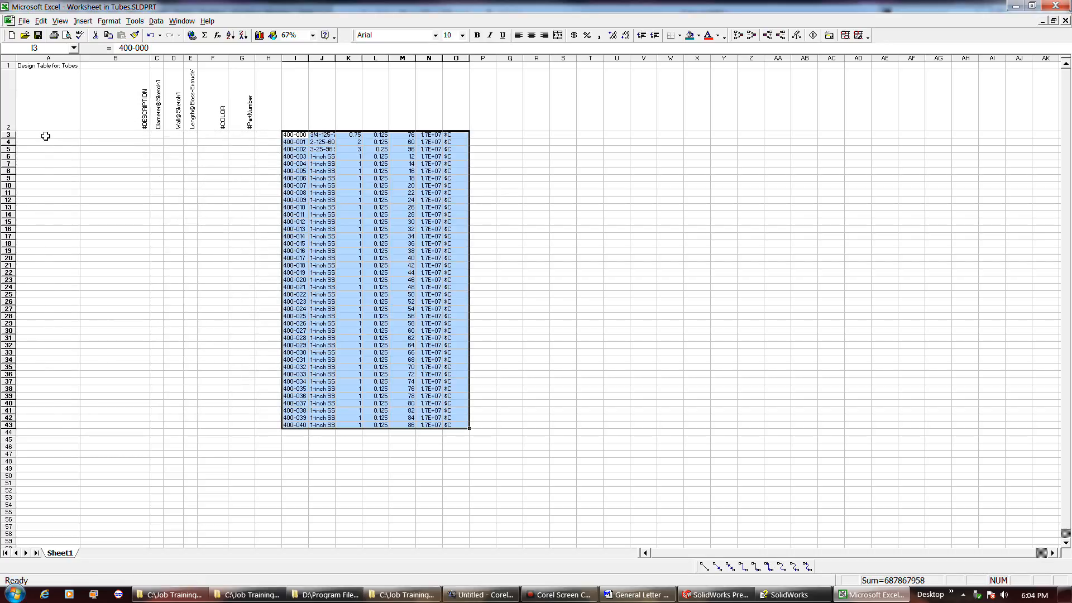
click(246, 75)
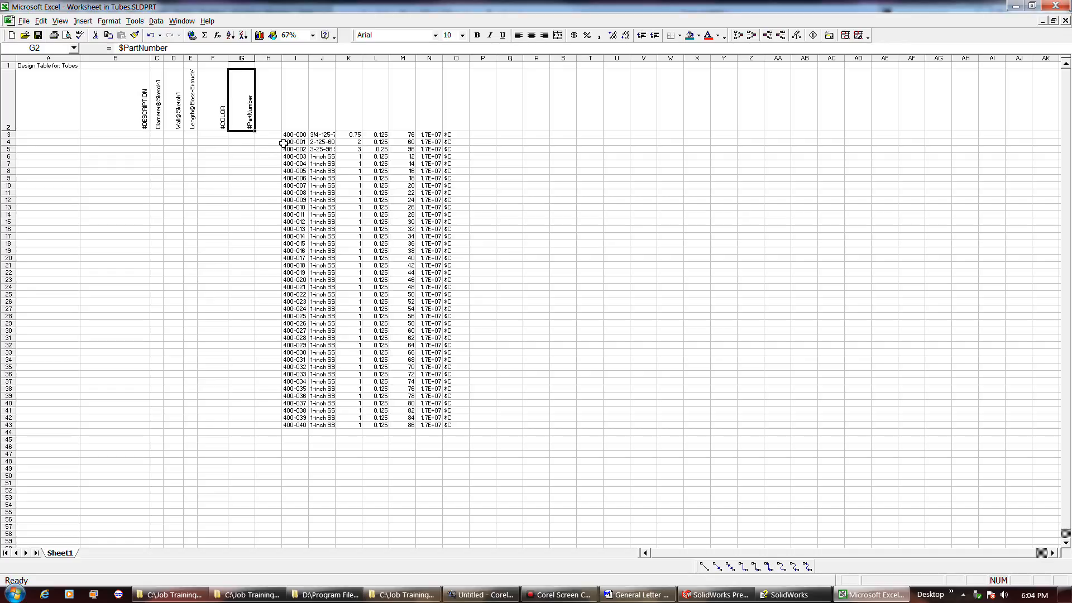
- Copy the 400-000 row from I3:O3 into the design table starting at cell A3
drag(286, 136, 458, 134)
key(ctrl+c)
click(62, 135)
key(ctrl+v)
click(175, 185)
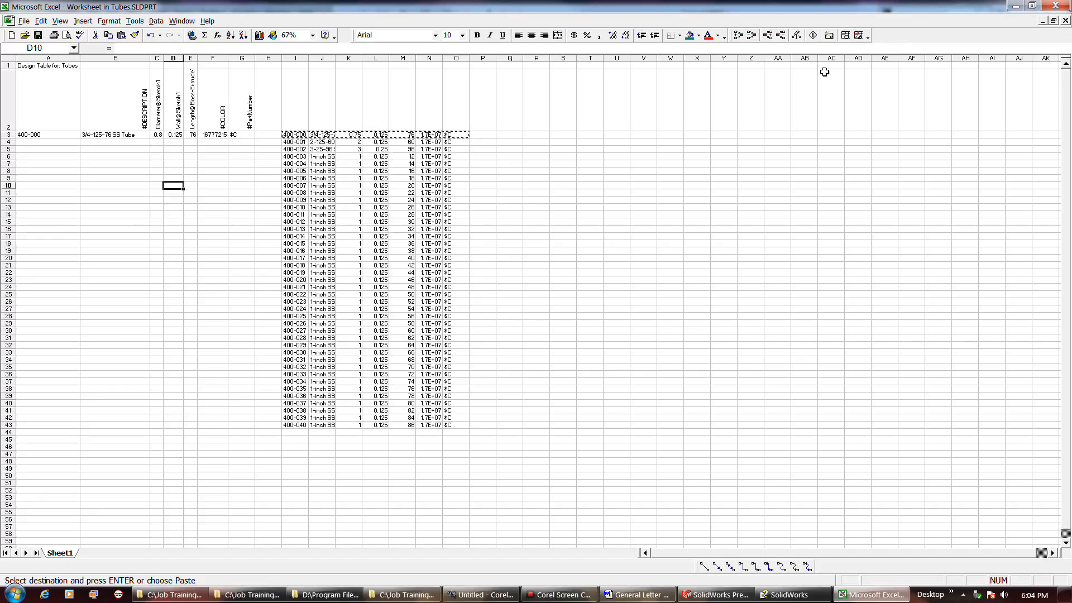
- Close the design table worksheet, switch to SolidWorks and delete the configurations no longer used in the table
click(1066, 21)
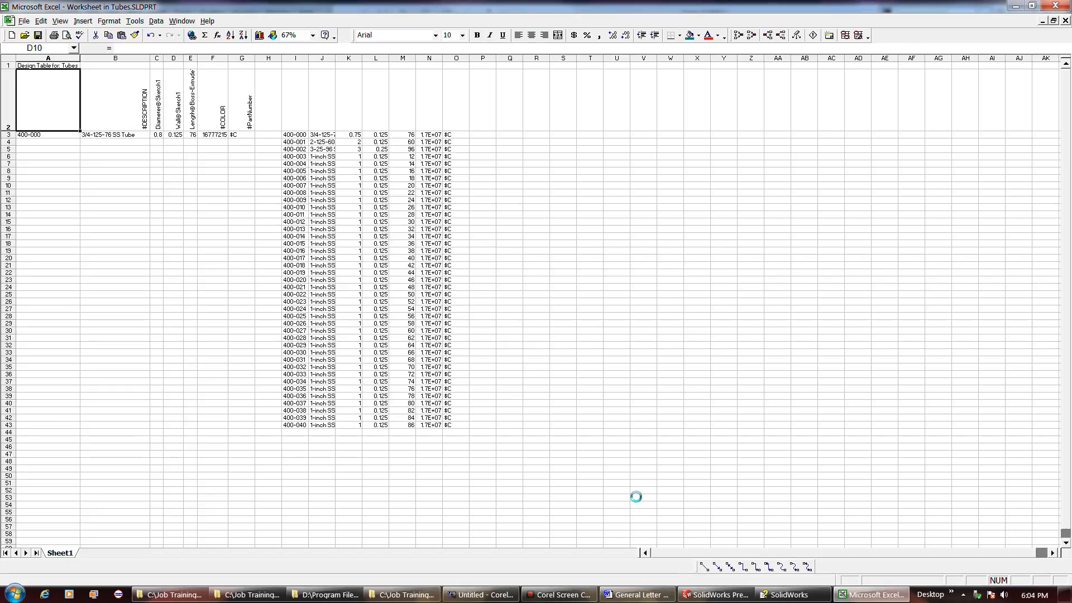
click(709, 595)
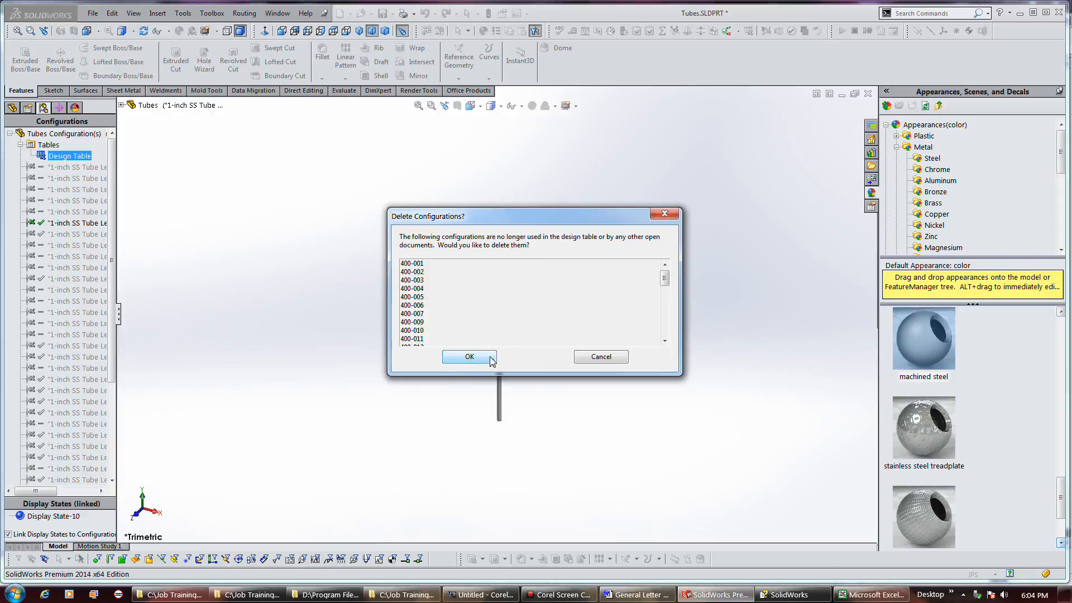
click(469, 357)
click(83, 180)
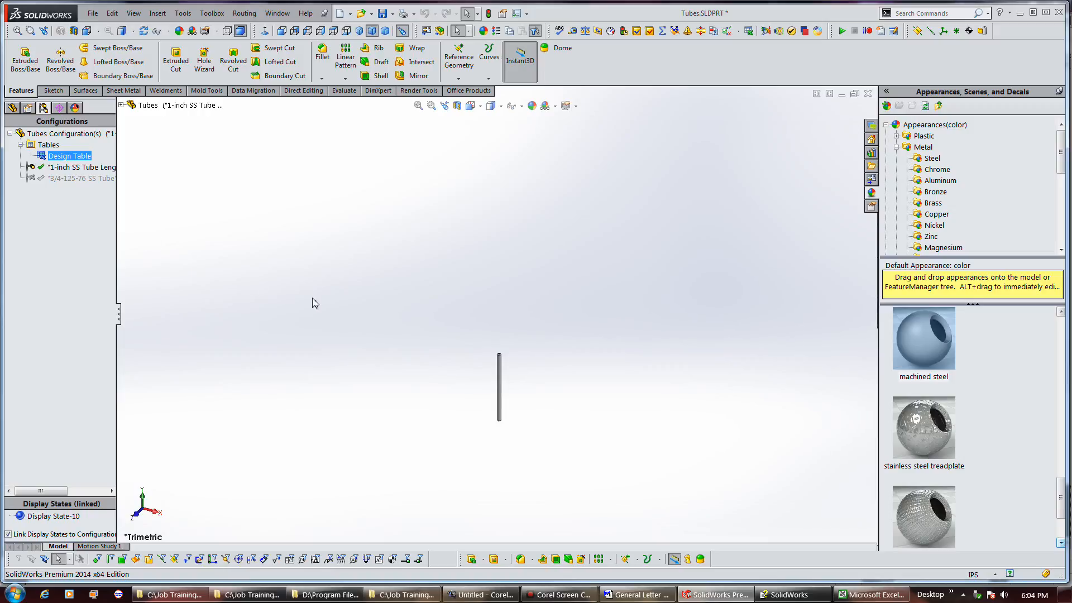
click(44, 178)
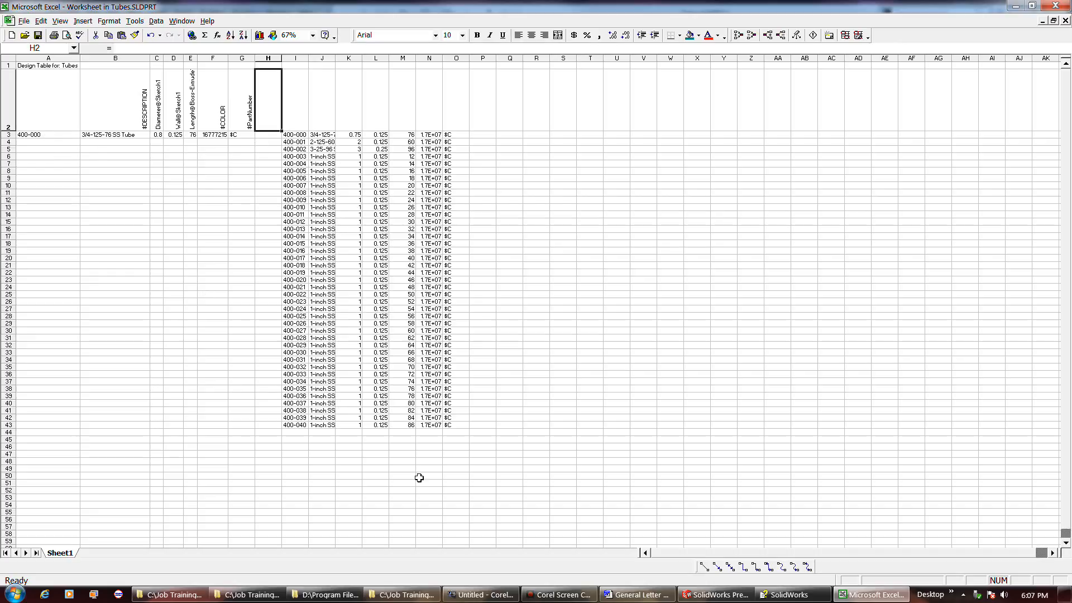
- Apply List data validation to cell A3 with the source range =$I$3:$I$43
click(572, 598)
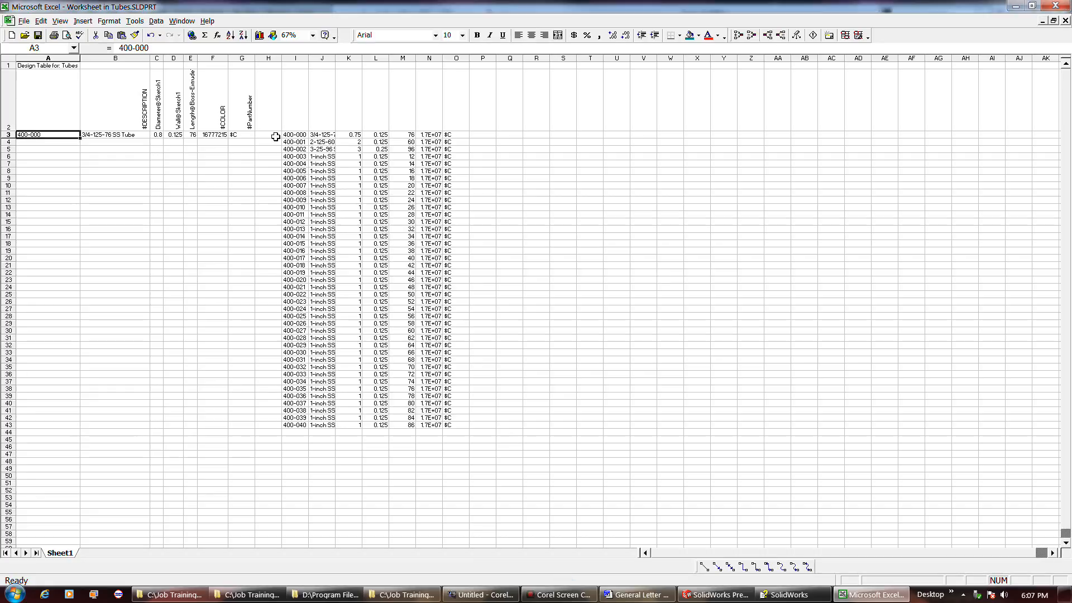
click(154, 21)
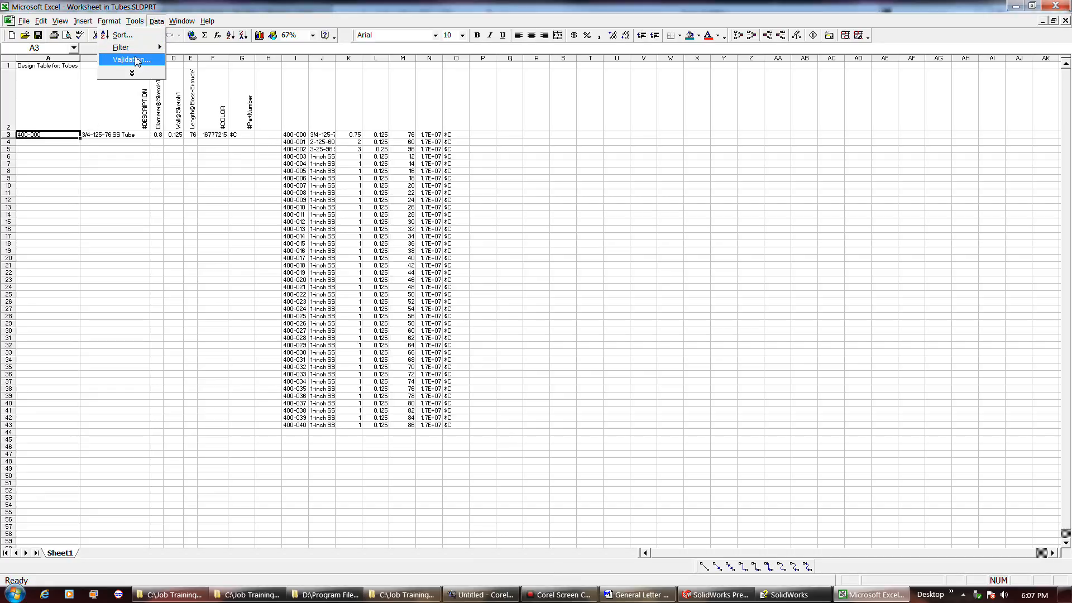
click(133, 74)
click(130, 84)
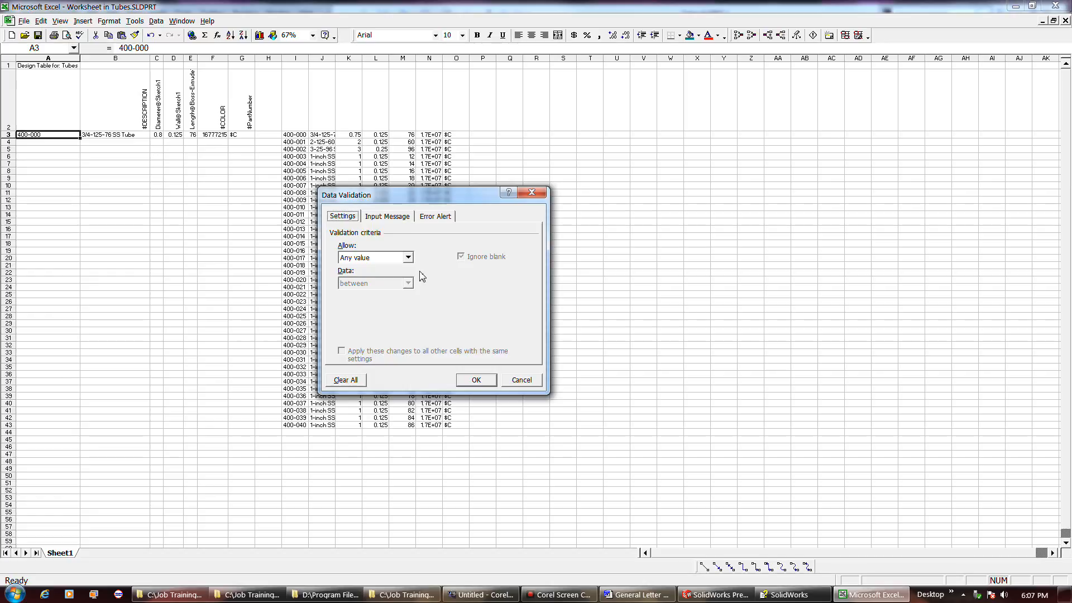
click(408, 258)
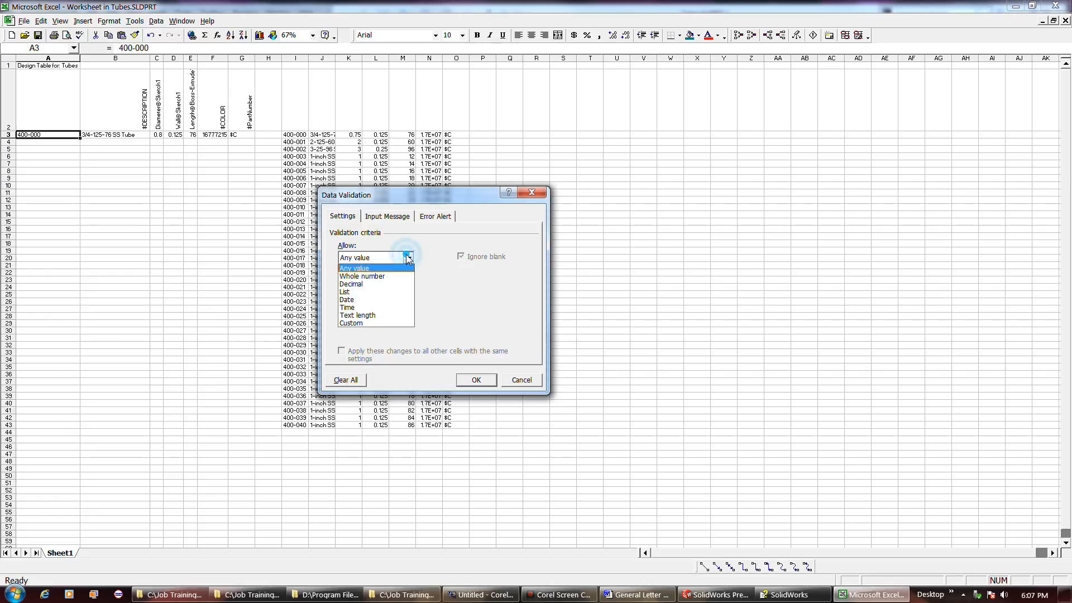
click(393, 291)
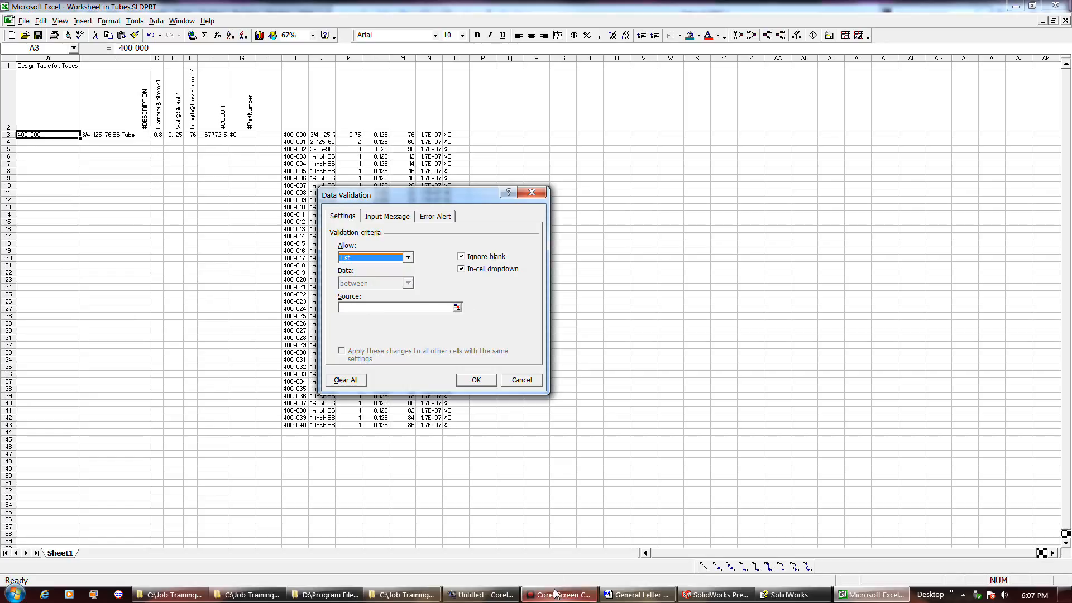
mouse_move(556, 594)
click(457, 307)
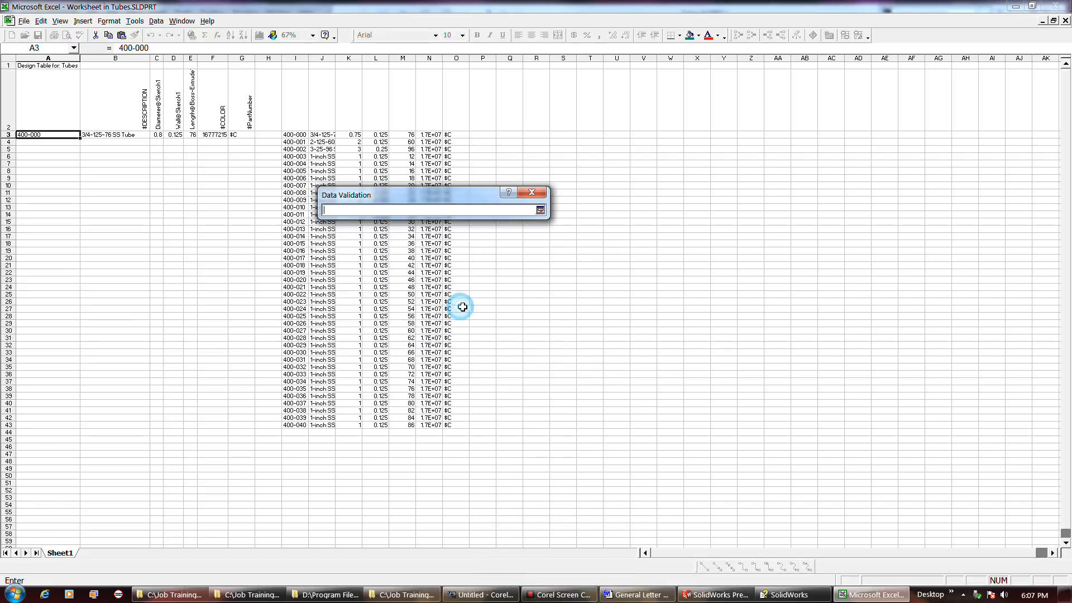
drag(294, 135, 300, 423)
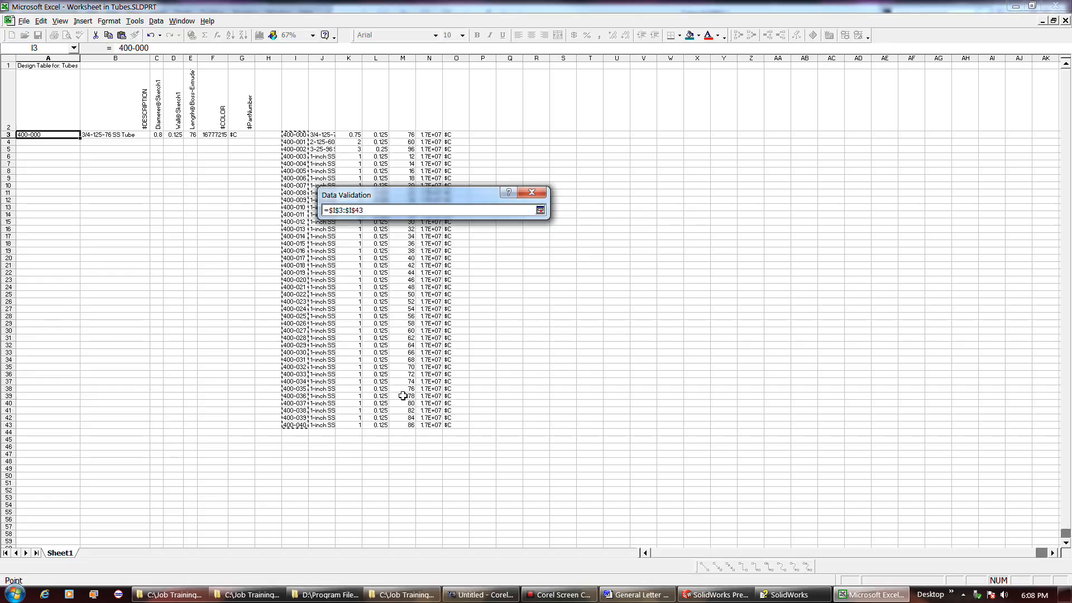
click(540, 210)
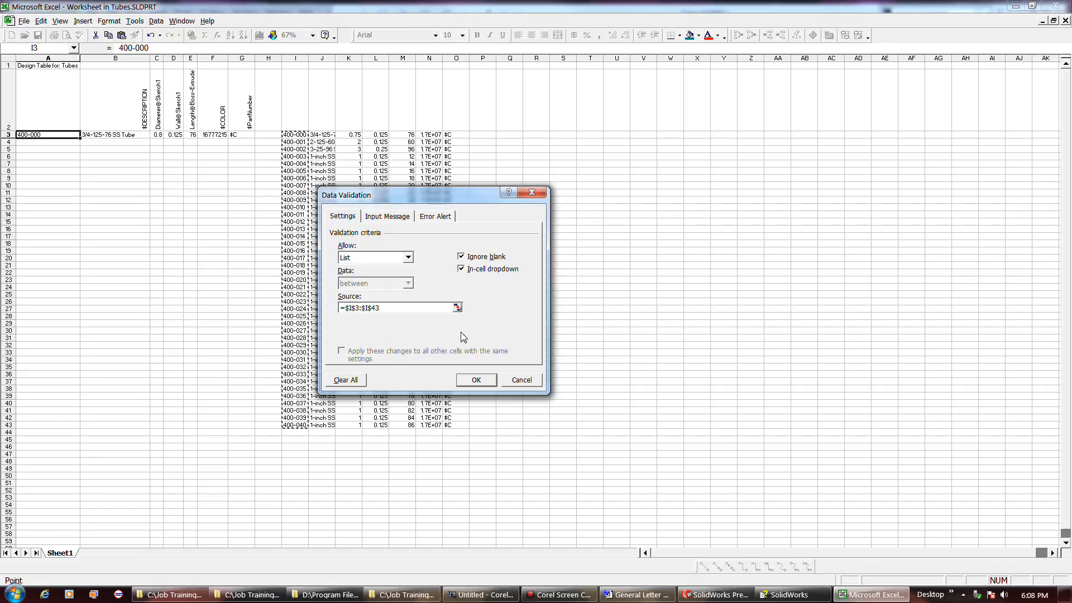
click(463, 378)
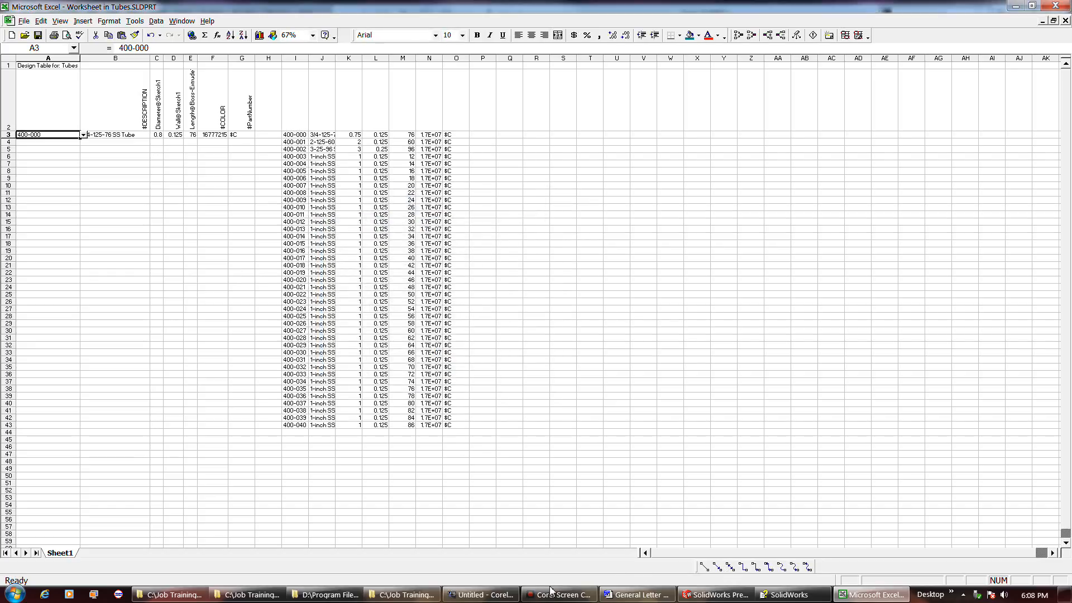
- Test the drop-down list in cell A3 by choosing 400-005, and undo the change
mouse_move(550, 593)
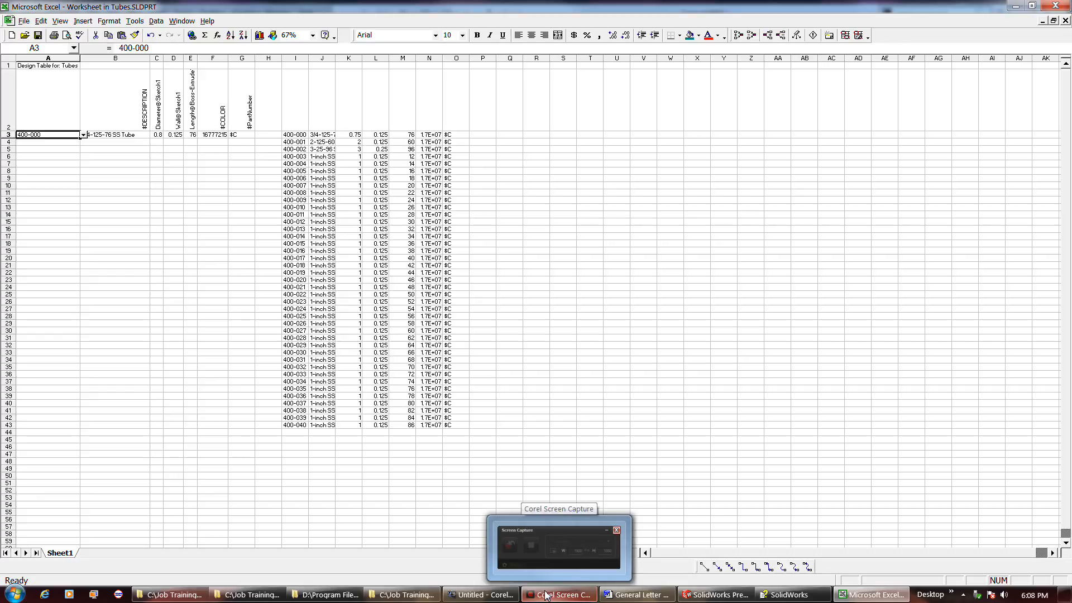
click(74, 185)
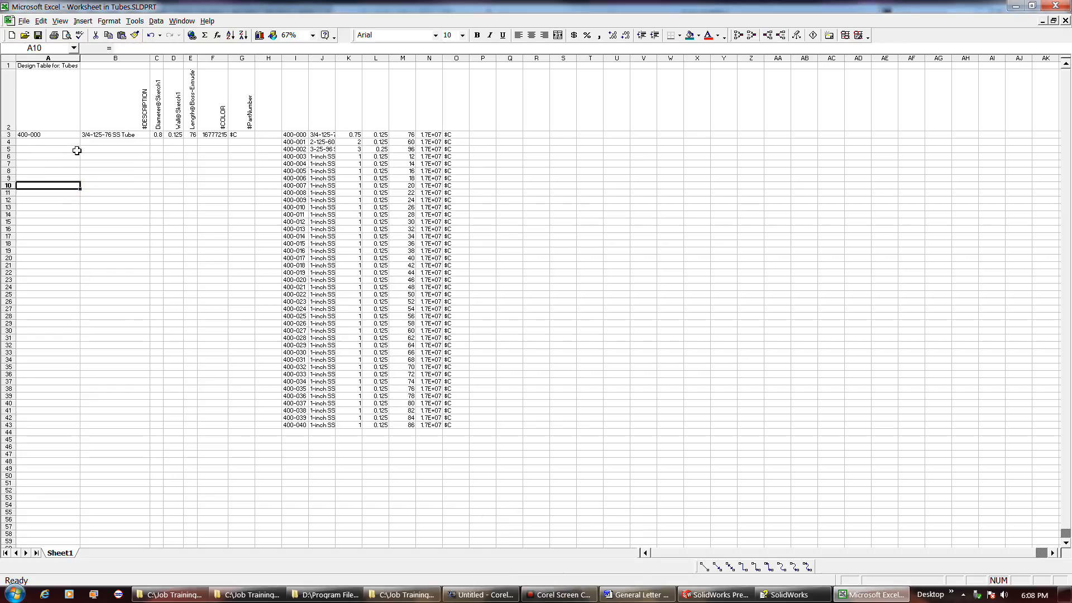
click(72, 136)
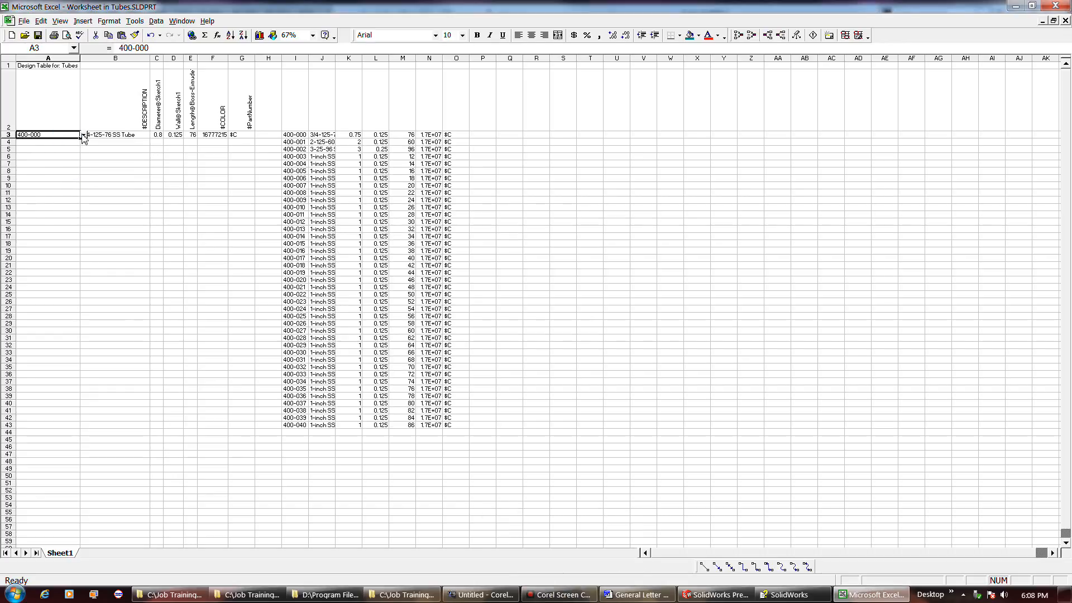
click(83, 135)
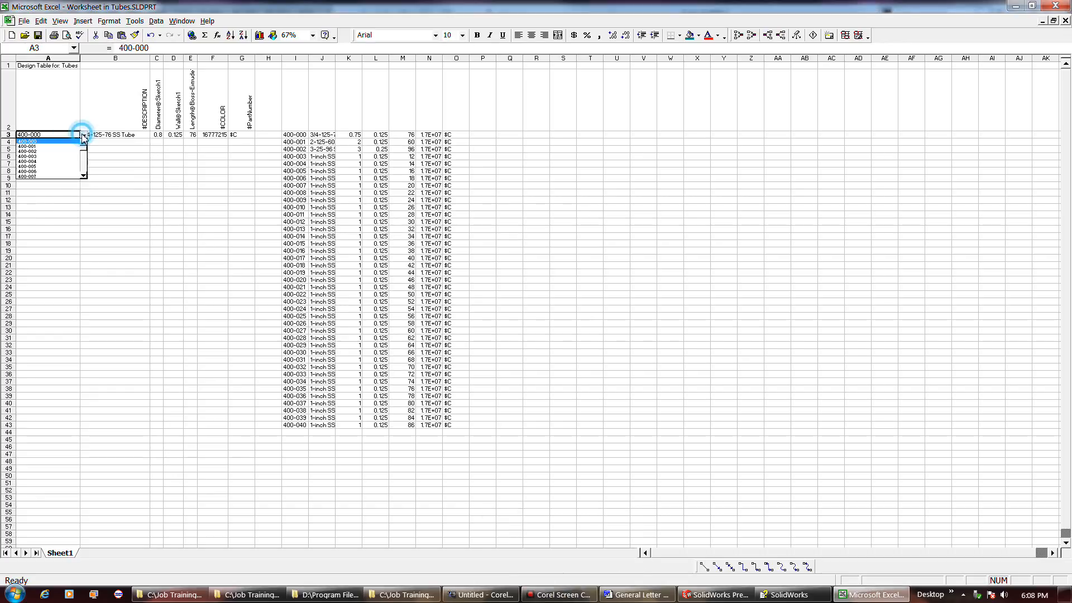
click(67, 167)
click(97, 216)
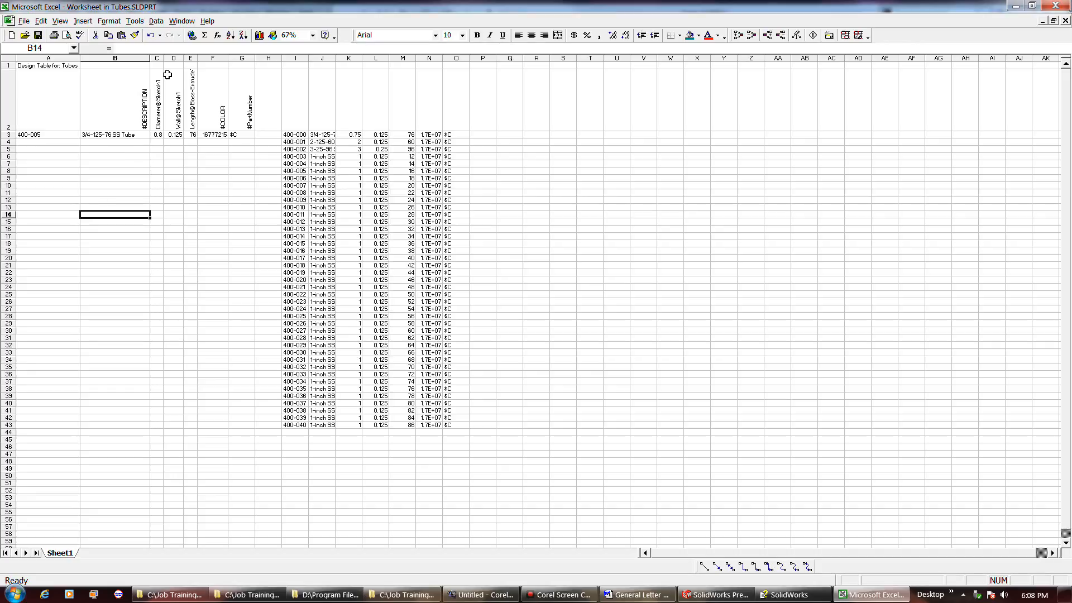
click(150, 36)
click(72, 134)
click(75, 154)
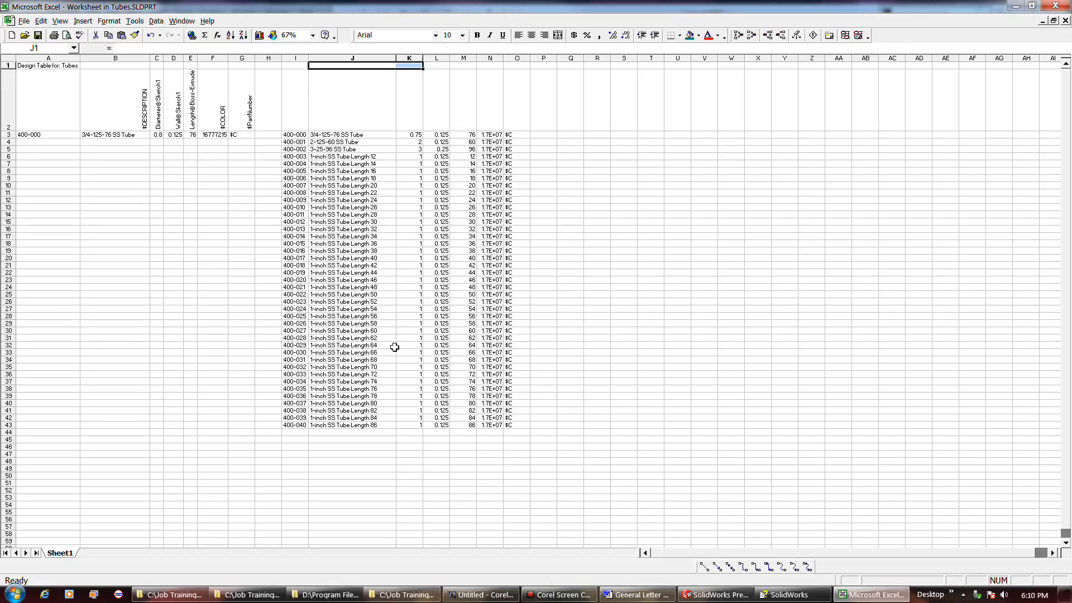
- Replace the description in cell B3 with a VLOOKUP of A3 in range I3:O43, returning column 2
click(107, 136)
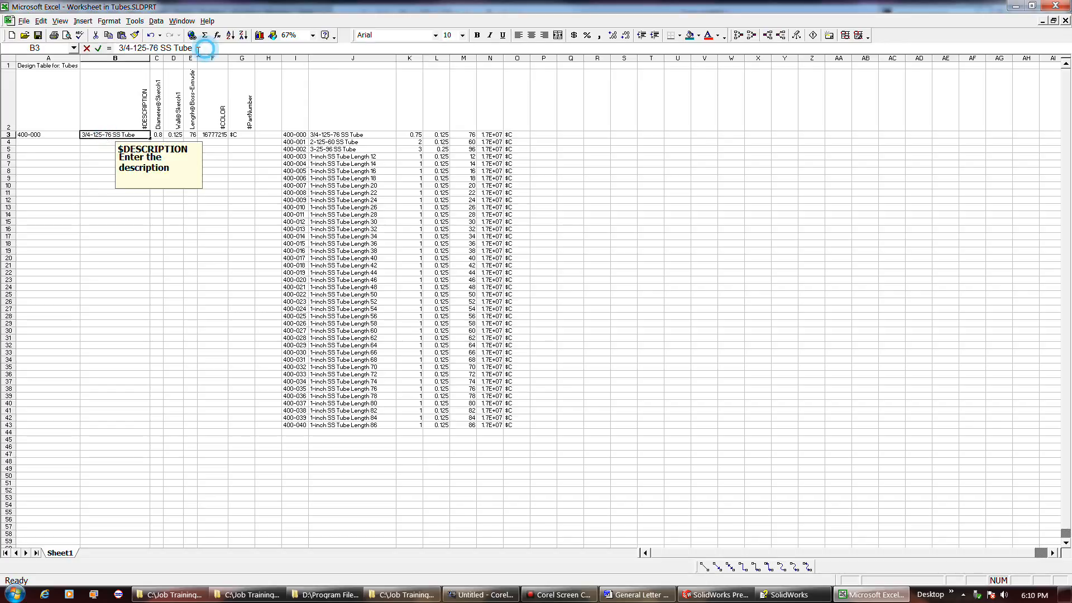
click(124, 48)
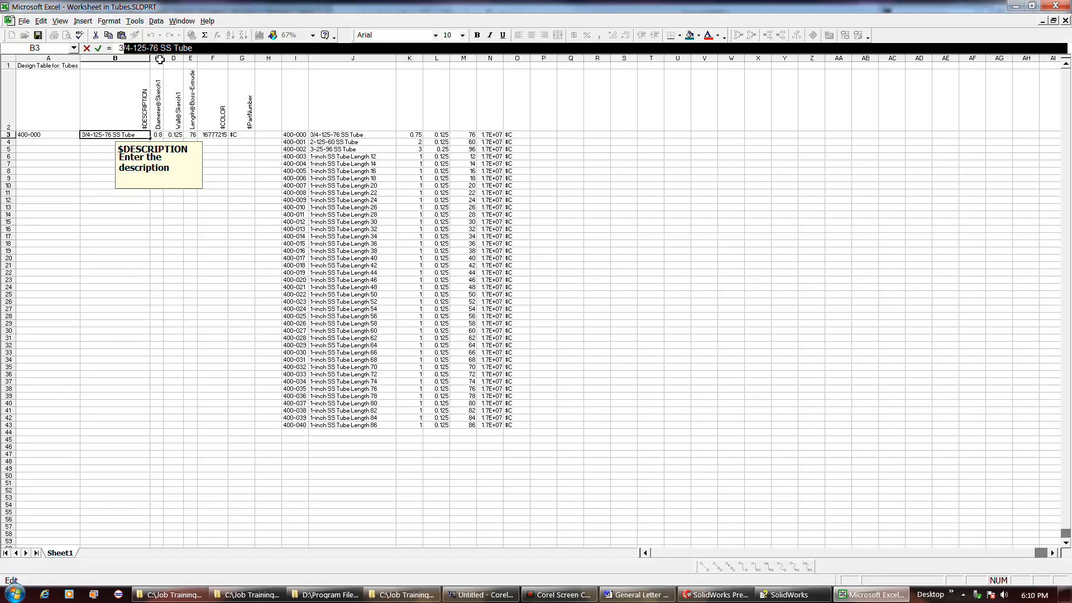
click(110, 49)
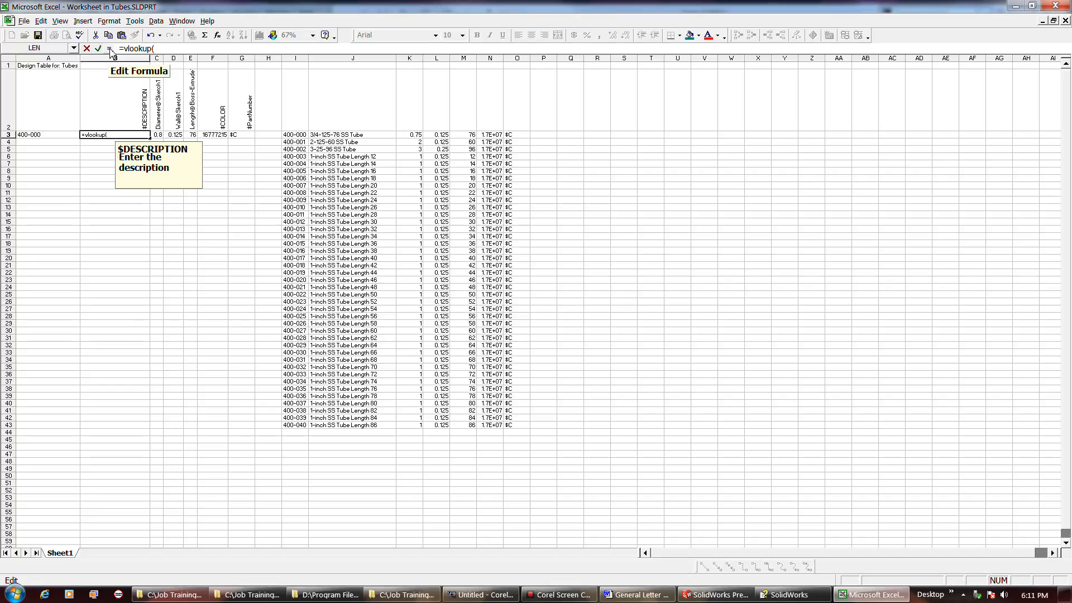
key(BackSpace)
click(52, 137)
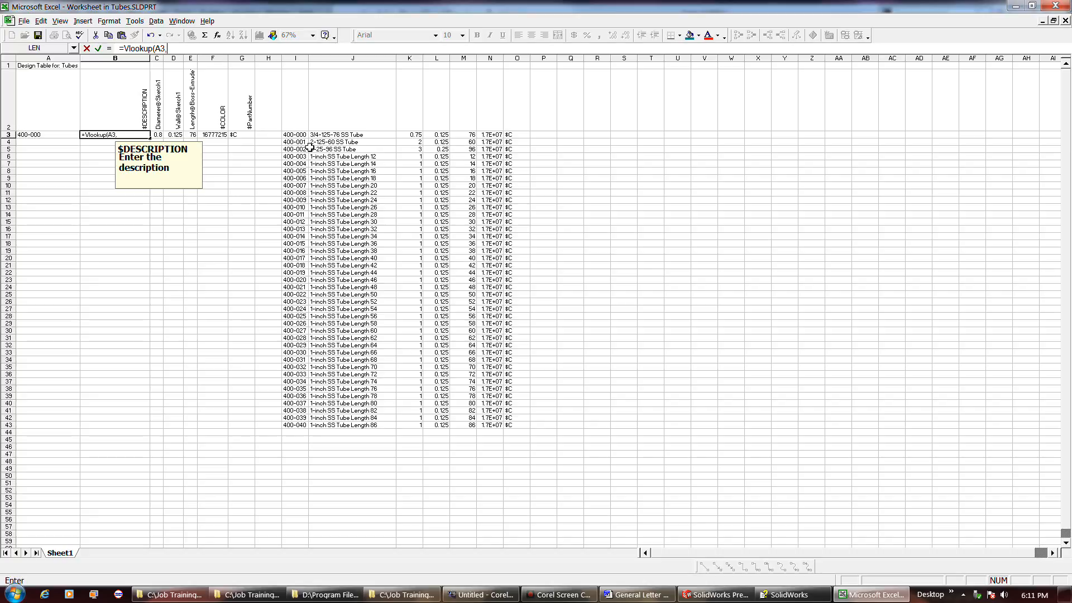
drag(294, 136, 508, 427)
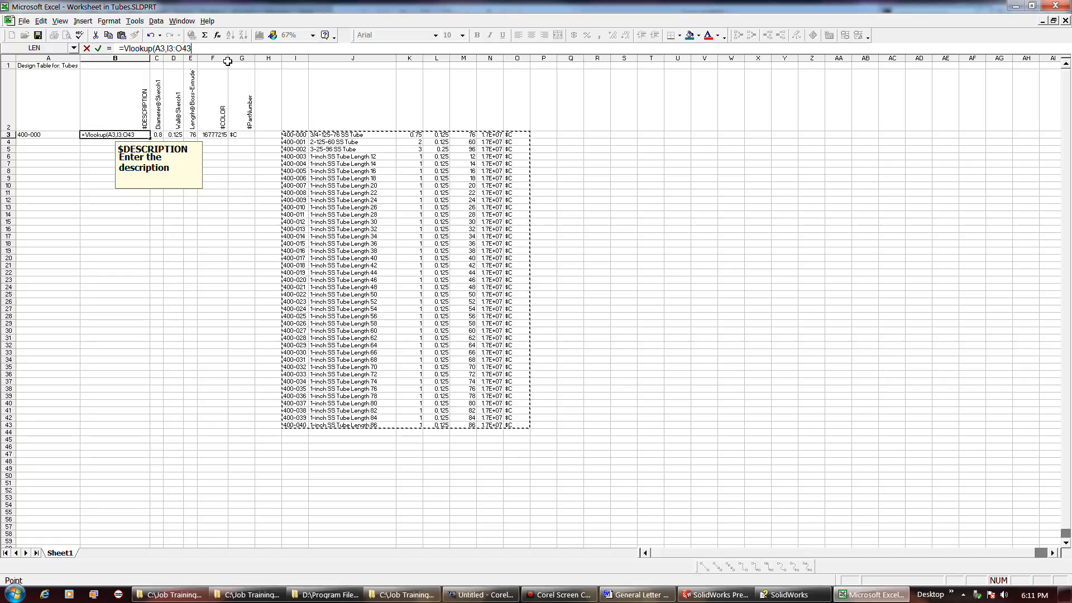
text(,2)
key(Return)
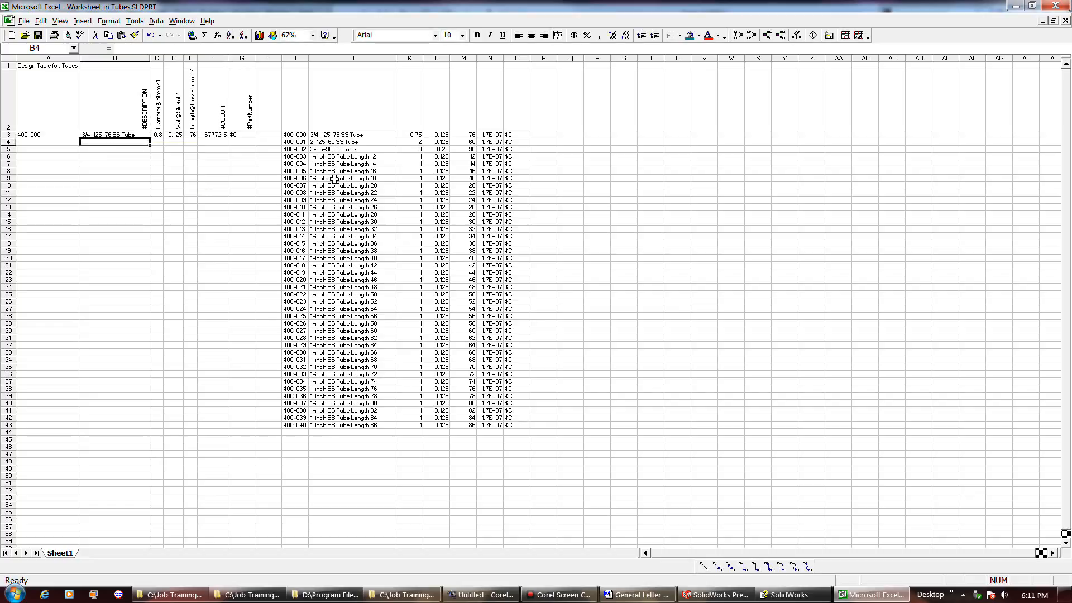
- Examine the VLOOKUP formula in cell D3, particularly its column index, and leave it without editing
click(556, 595)
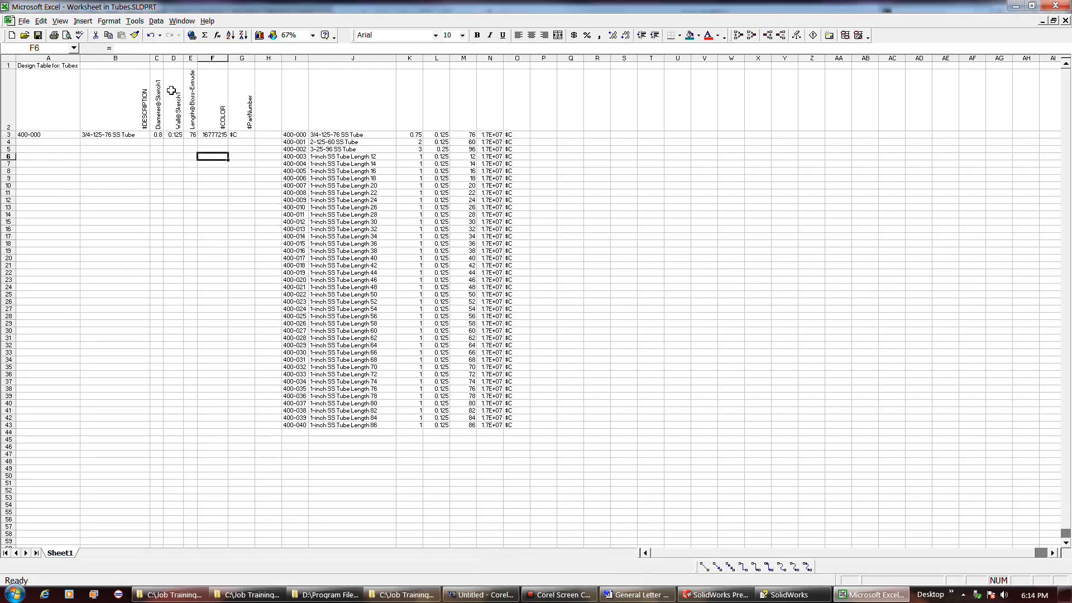
click(160, 135)
click(174, 142)
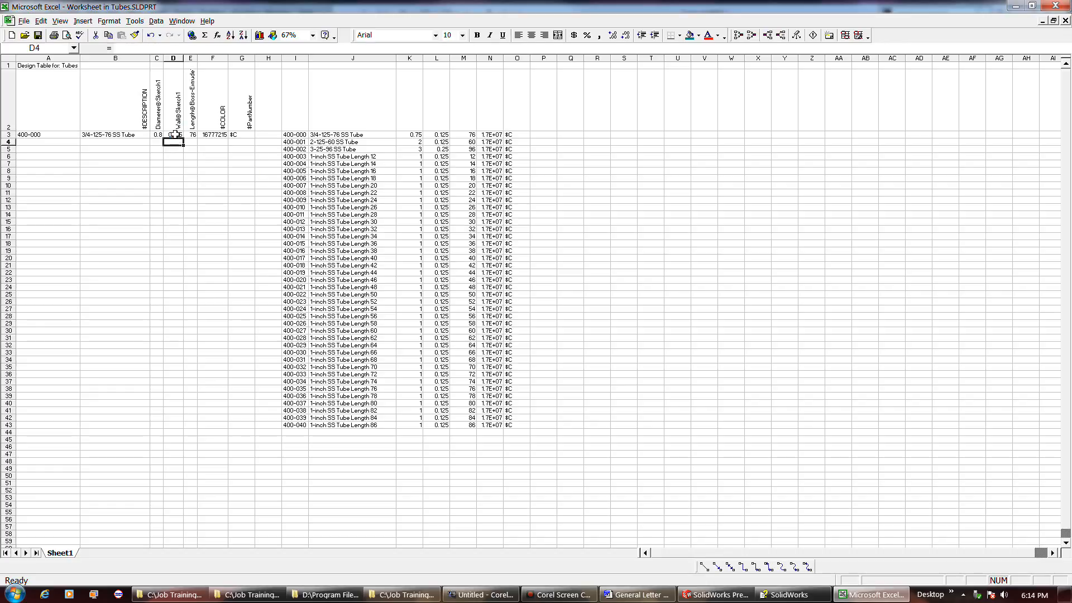
click(175, 136)
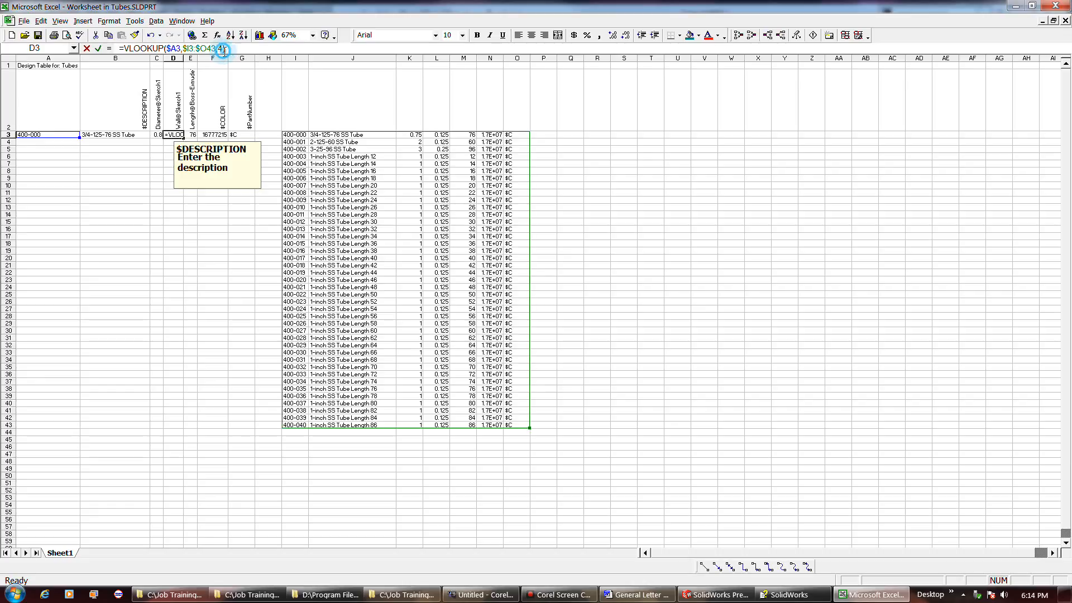
double_click(221, 48)
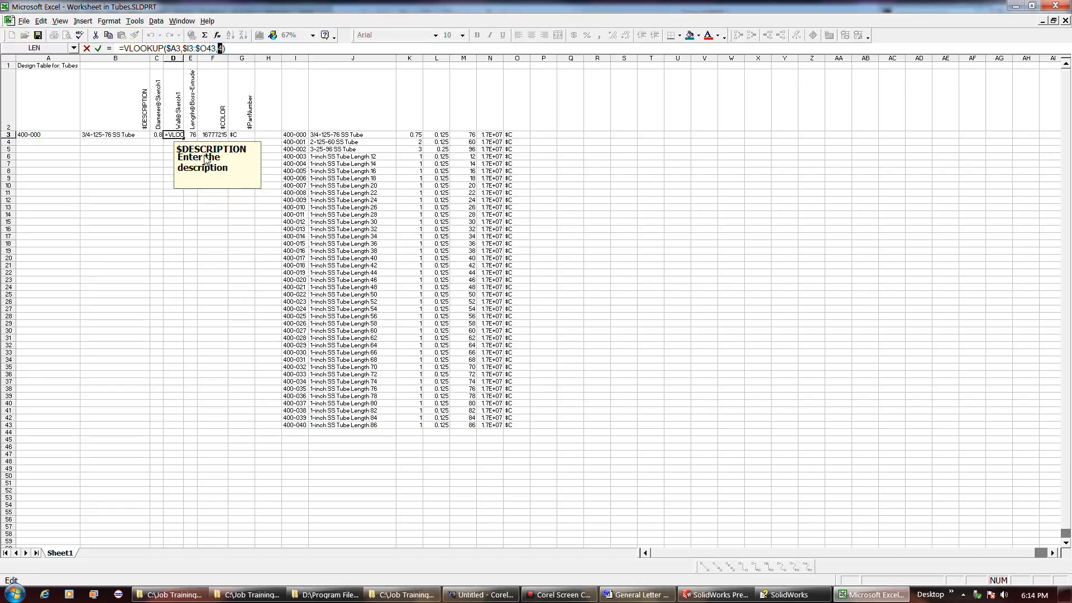
click(183, 229)
click(156, 194)
key(Escape)
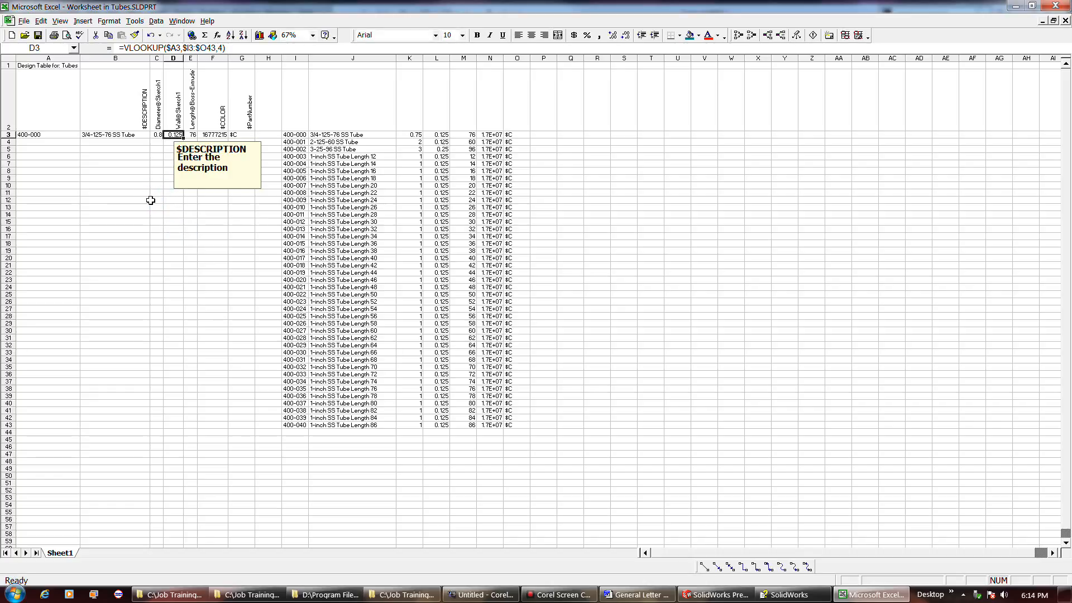
click(150, 200)
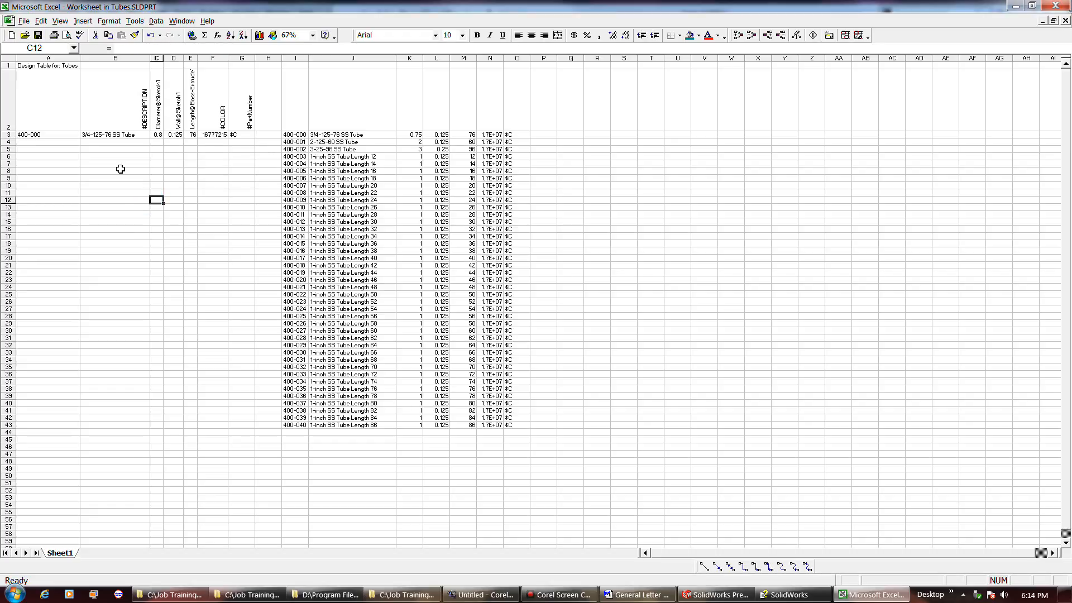
- Test the part-number drop-down in cell A3 by choosing 400-004, 400-010, 400-017 and 400-038 in turn
click(56, 134)
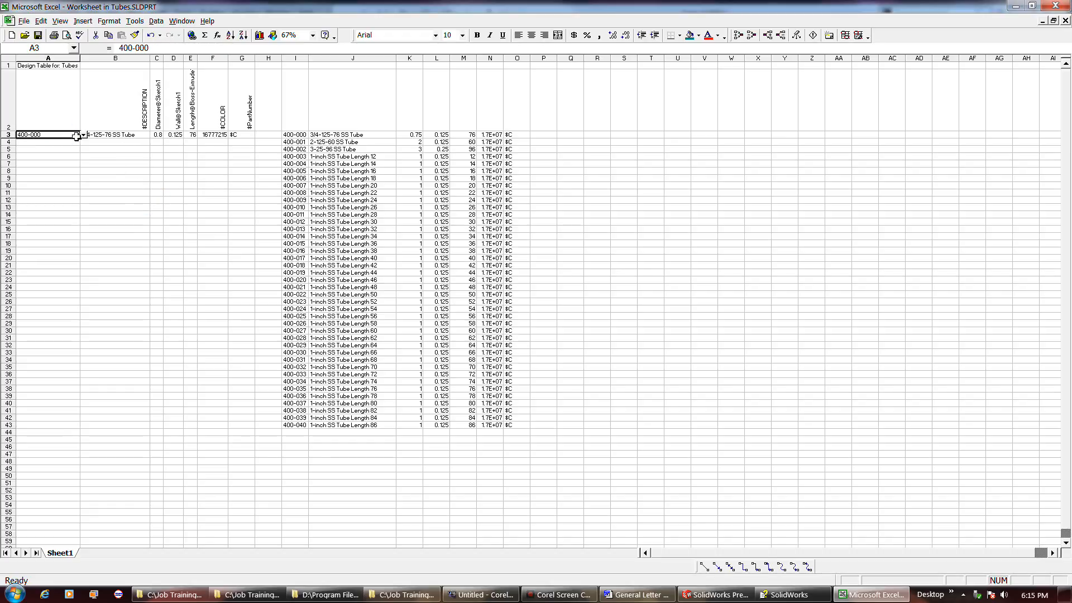
click(83, 136)
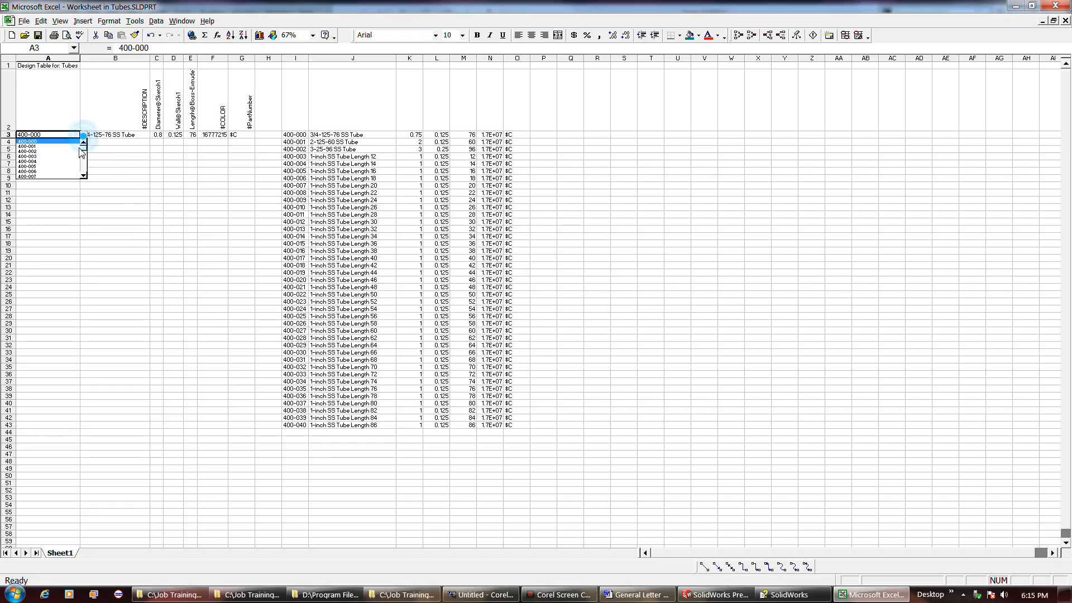
click(66, 162)
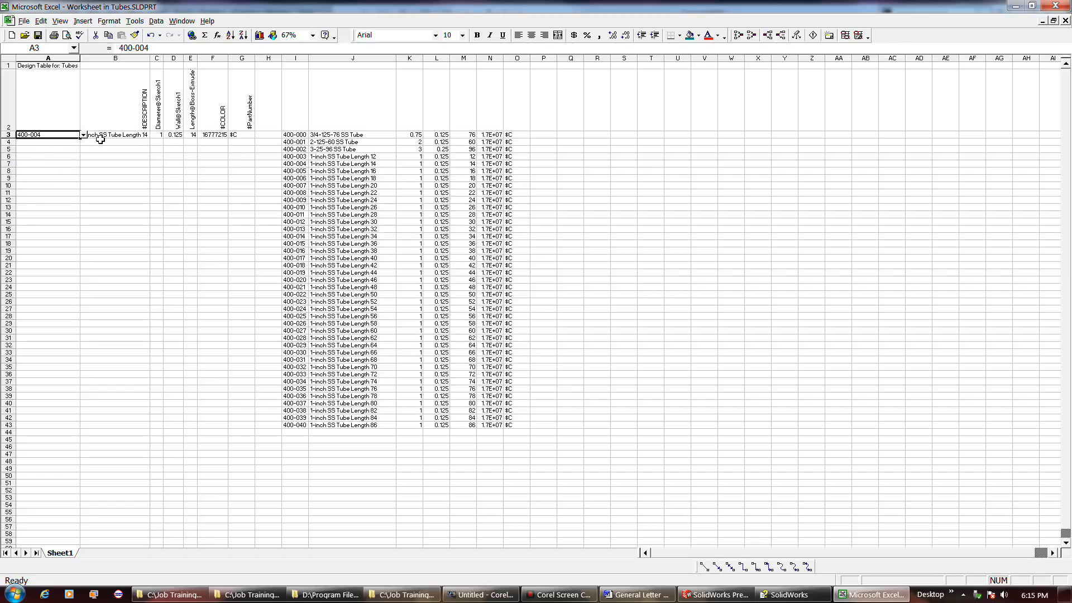
click(83, 137)
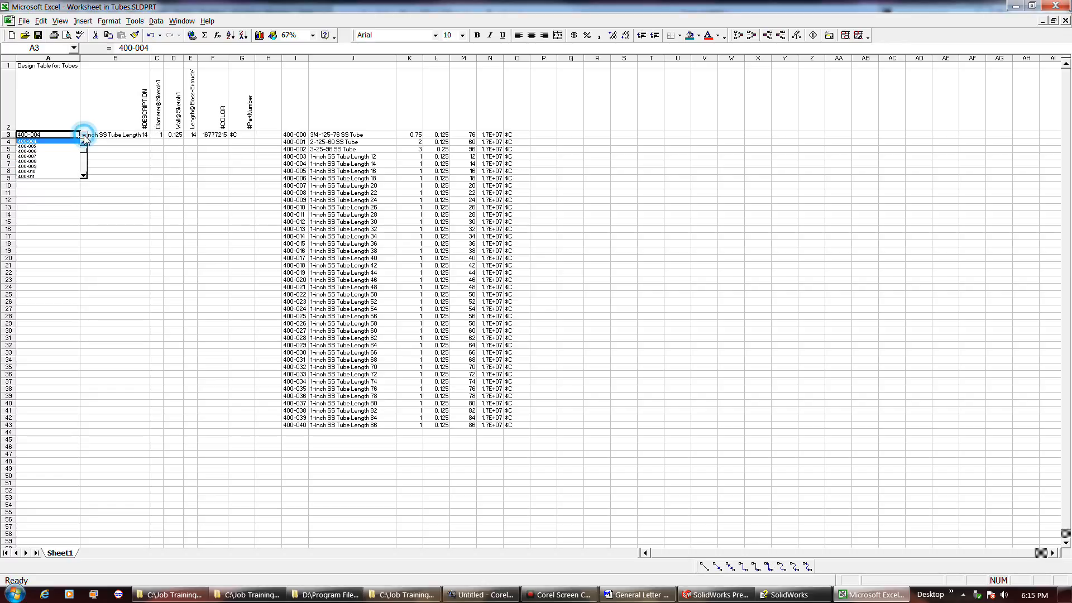
click(67, 171)
click(84, 135)
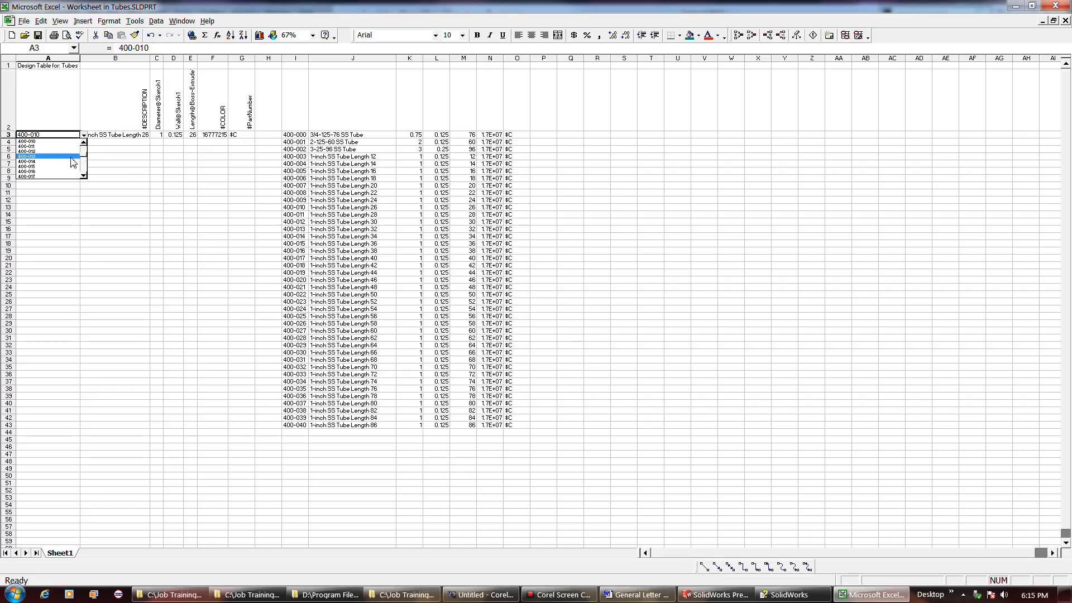
click(77, 177)
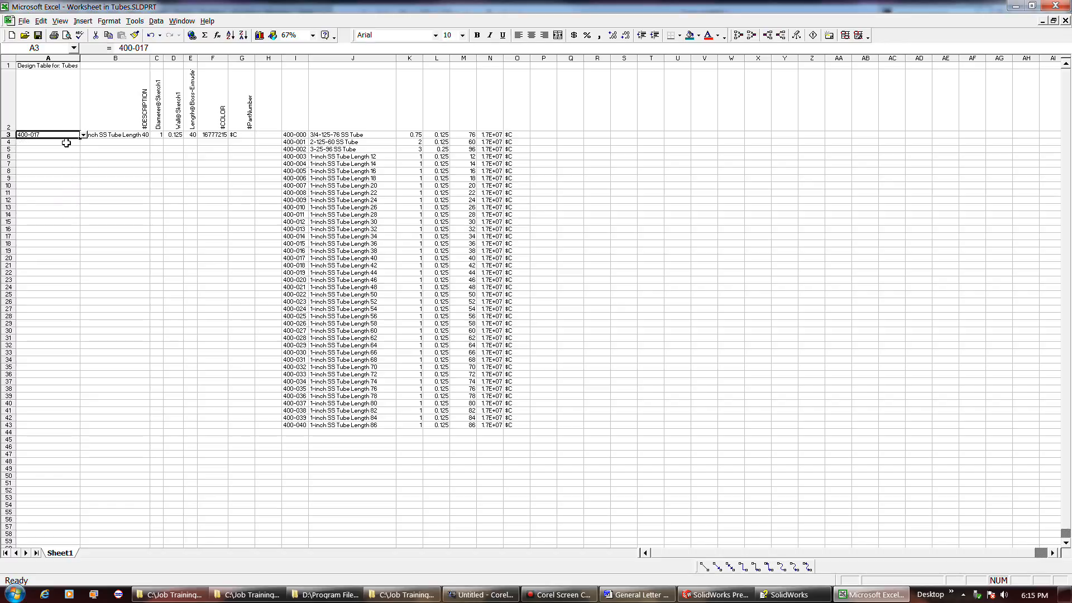
click(63, 135)
click(82, 135)
drag(85, 158, 85, 172)
click(65, 168)
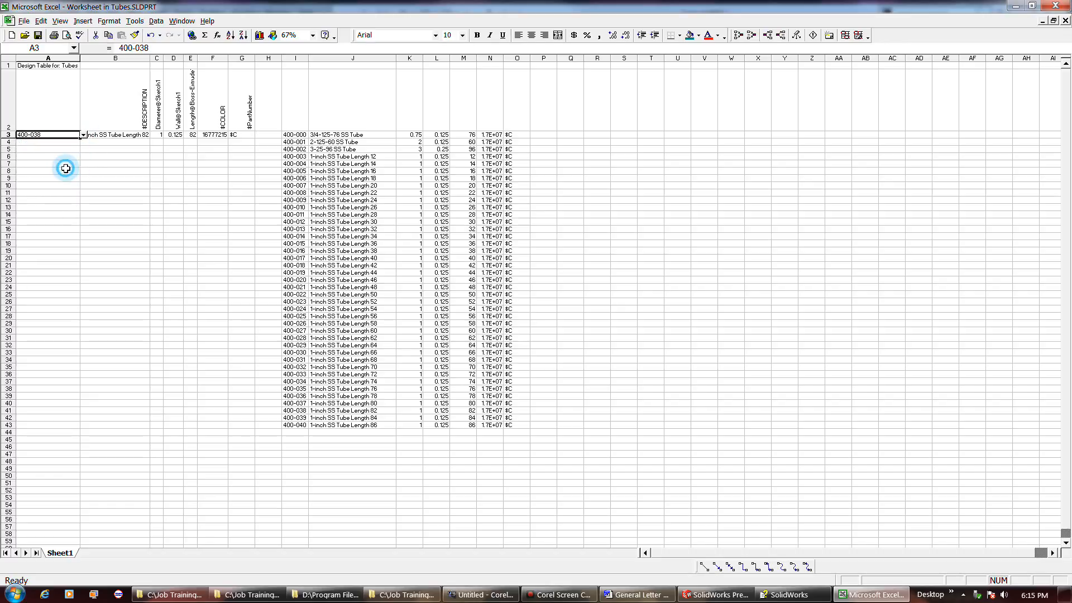
click(75, 198)
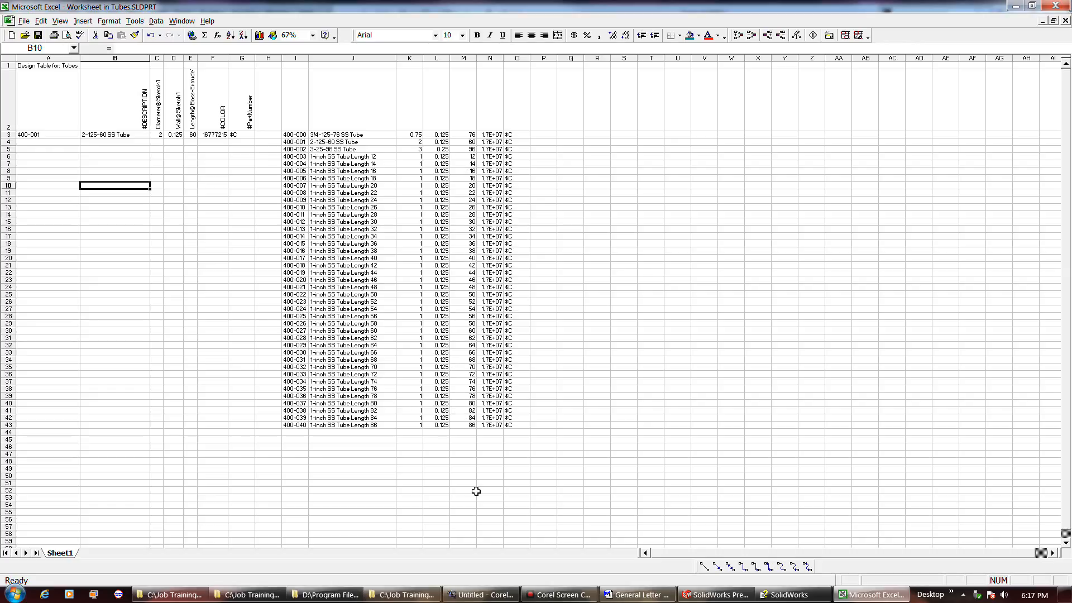
- Close the design table worksheet, accept generating configuration 400-001, and delete the unused configuration 400-000
click(1064, 20)
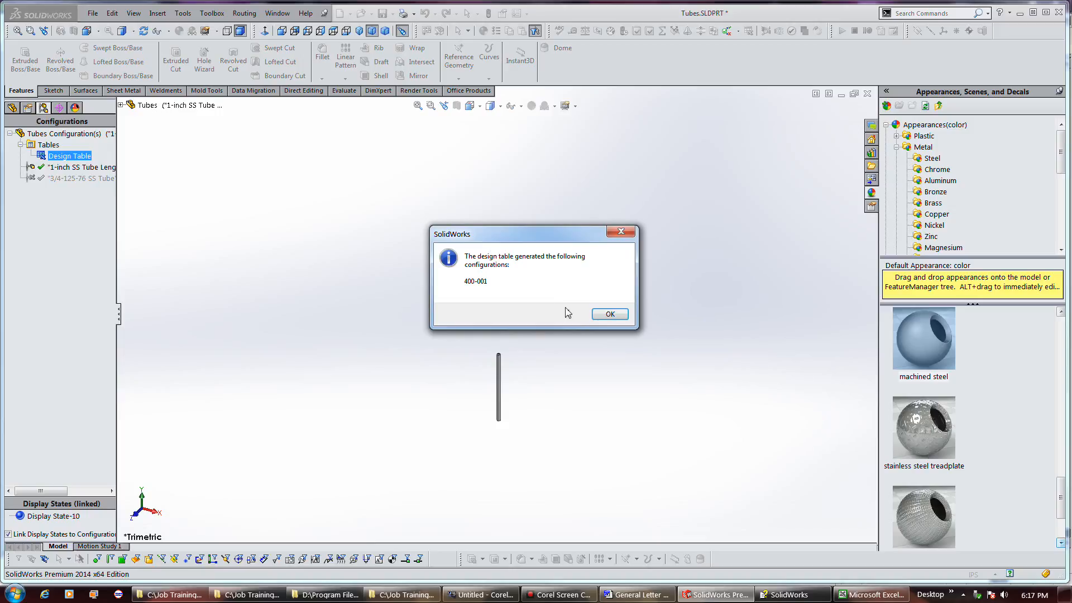
click(601, 315)
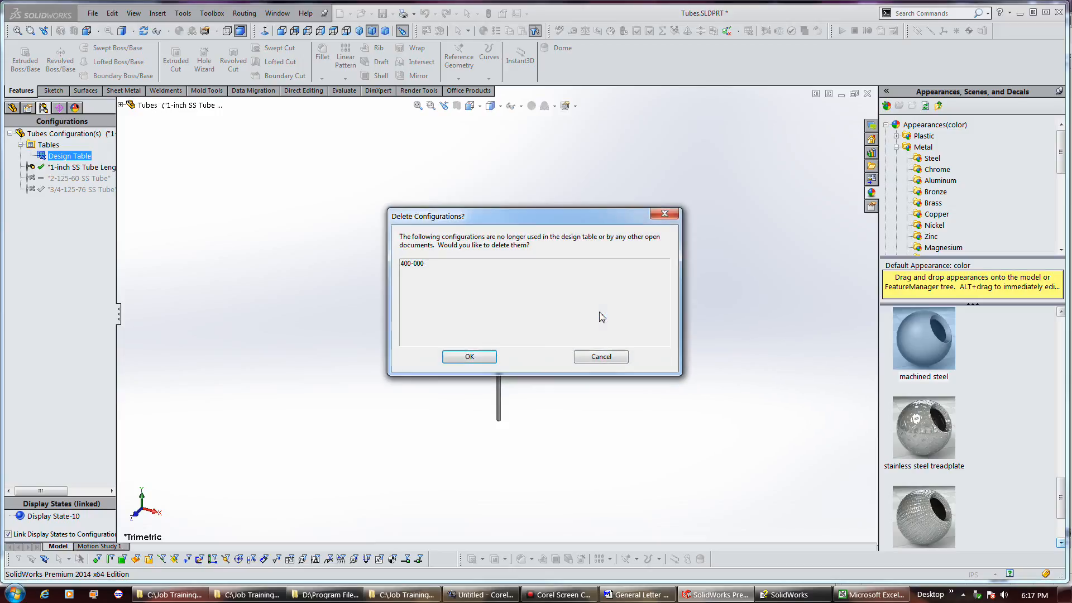
click(491, 358)
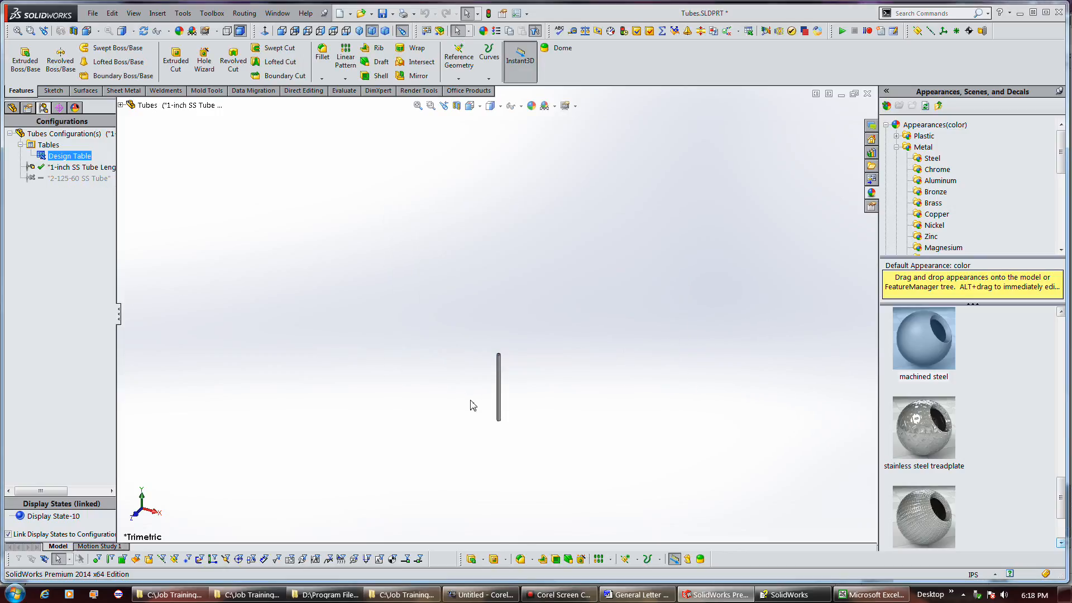
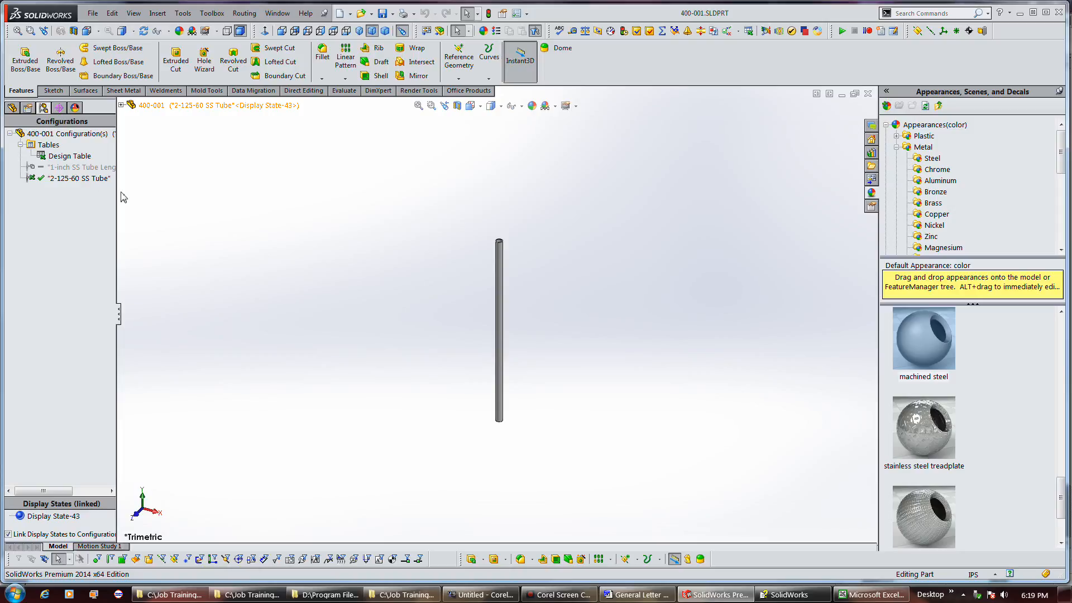
- Edit the design table of part 400-001 to select 400-002 in cell A3 and generate that configuration
right_click(71, 156)
click(107, 175)
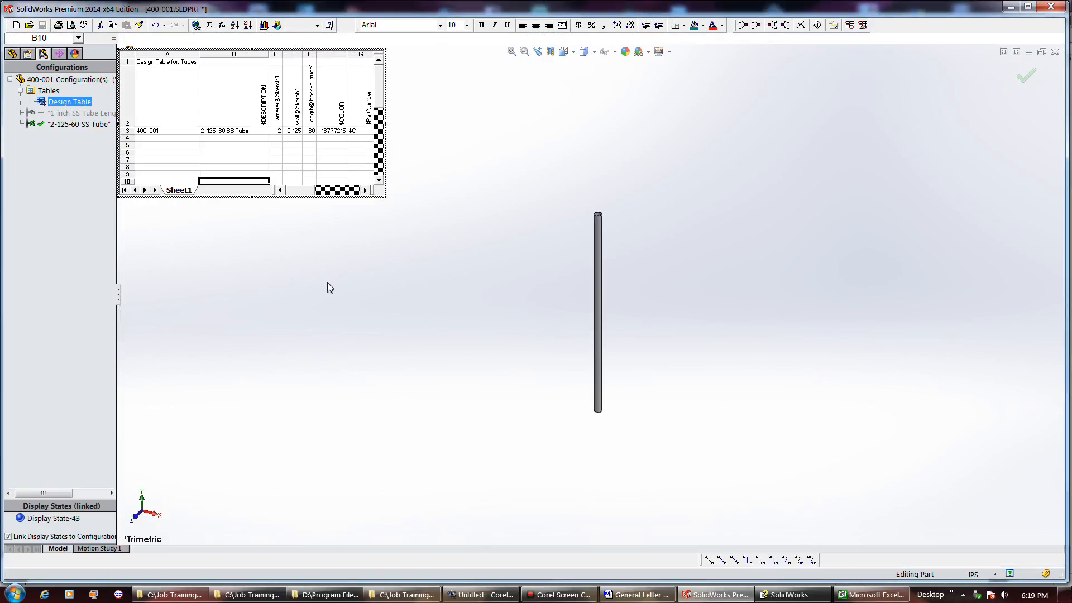
click(330, 287)
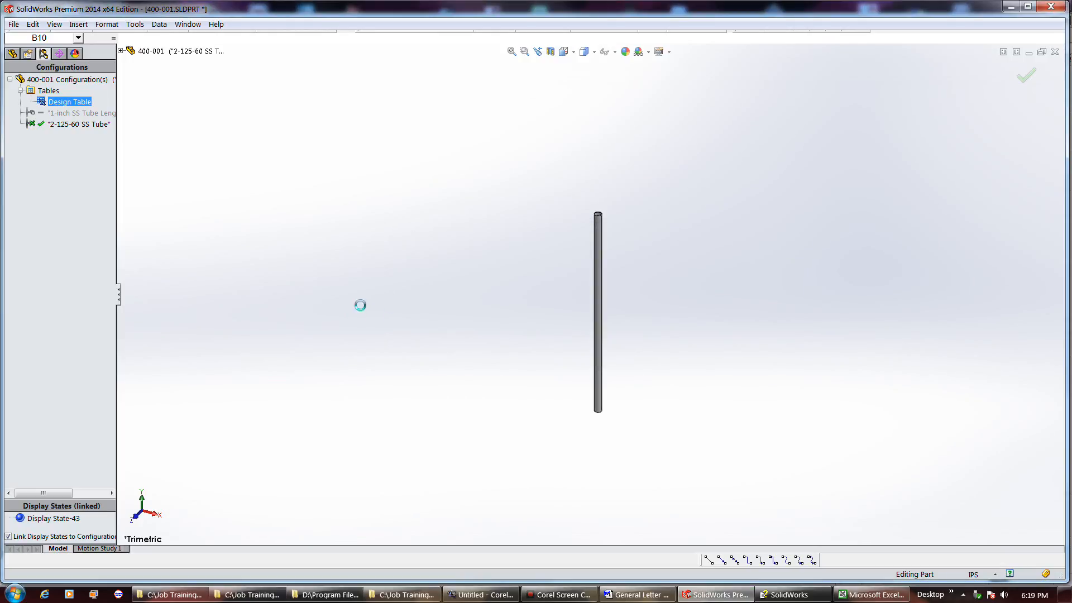
click(194, 143)
click(201, 143)
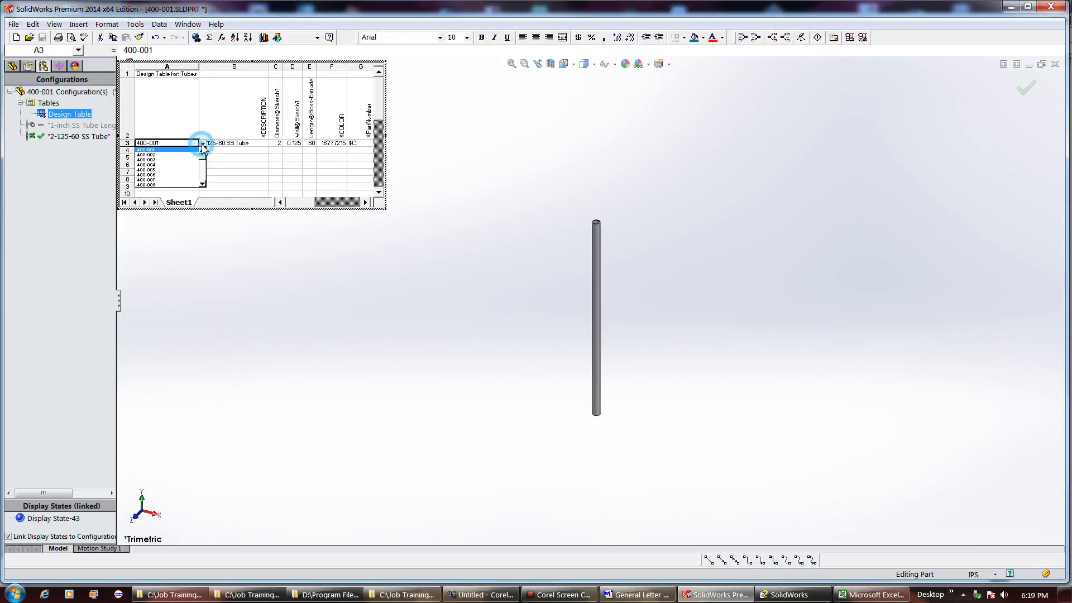
click(192, 155)
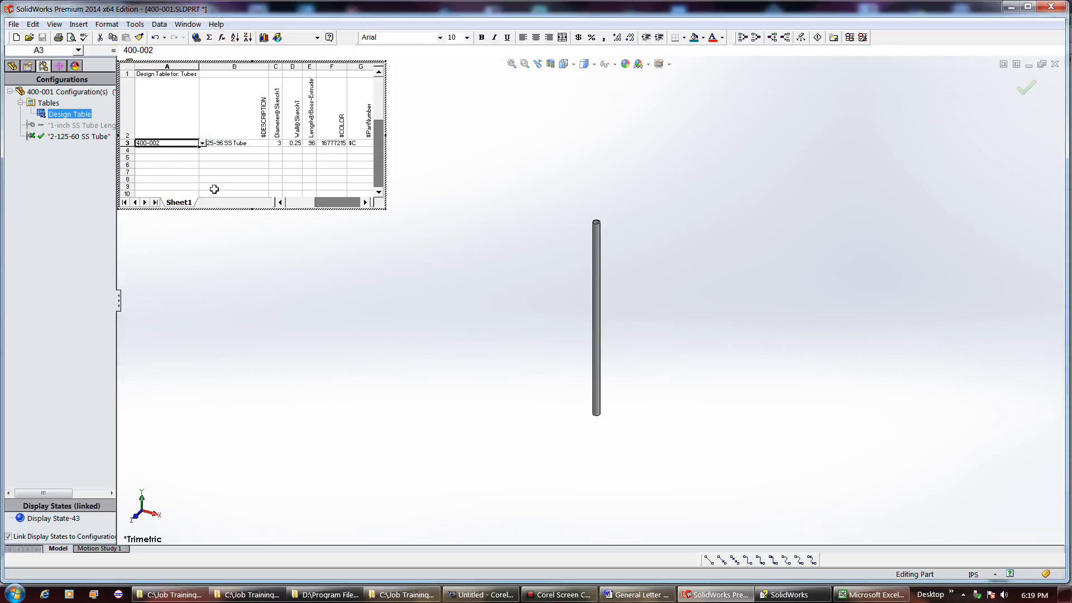
click(455, 158)
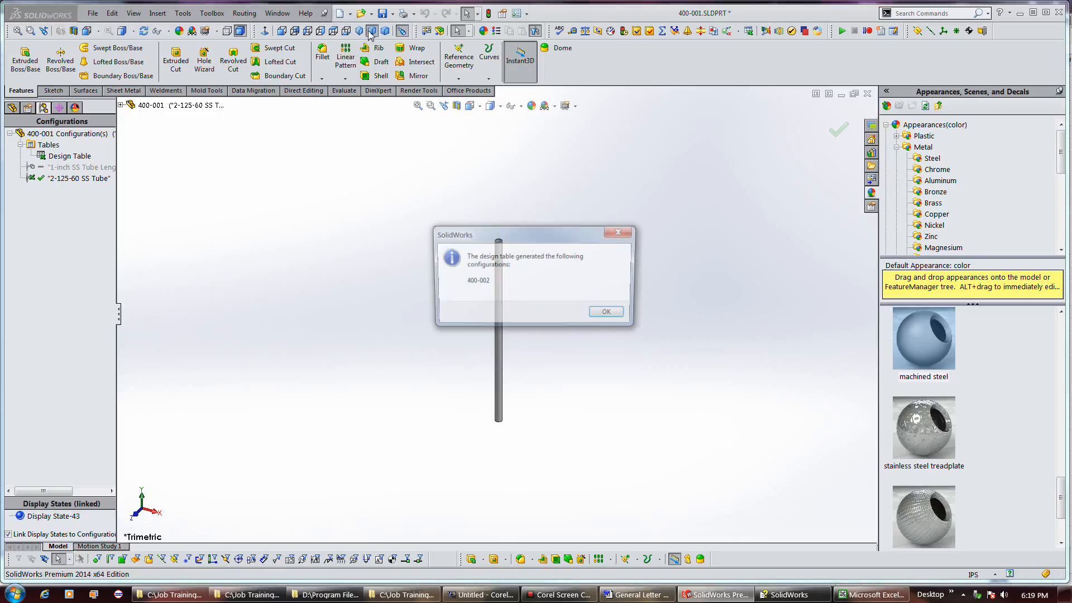
click(610, 315)
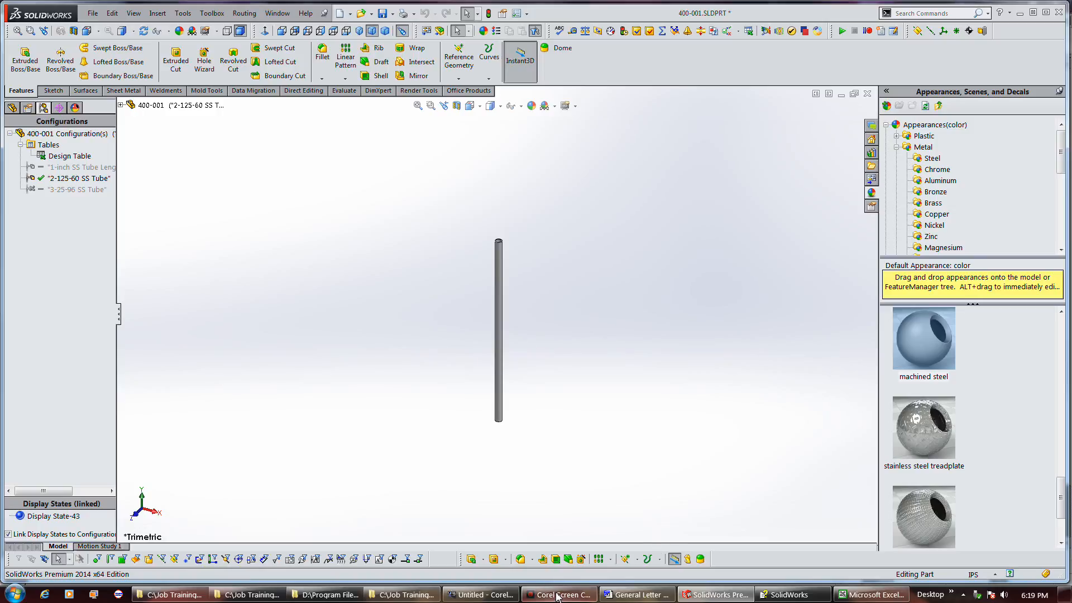
- Activate the 3-25-96 SS Tube configuration and delete the 1-inch SS Tube and 2-125-60 SS Tube configurations
double_click(72, 190)
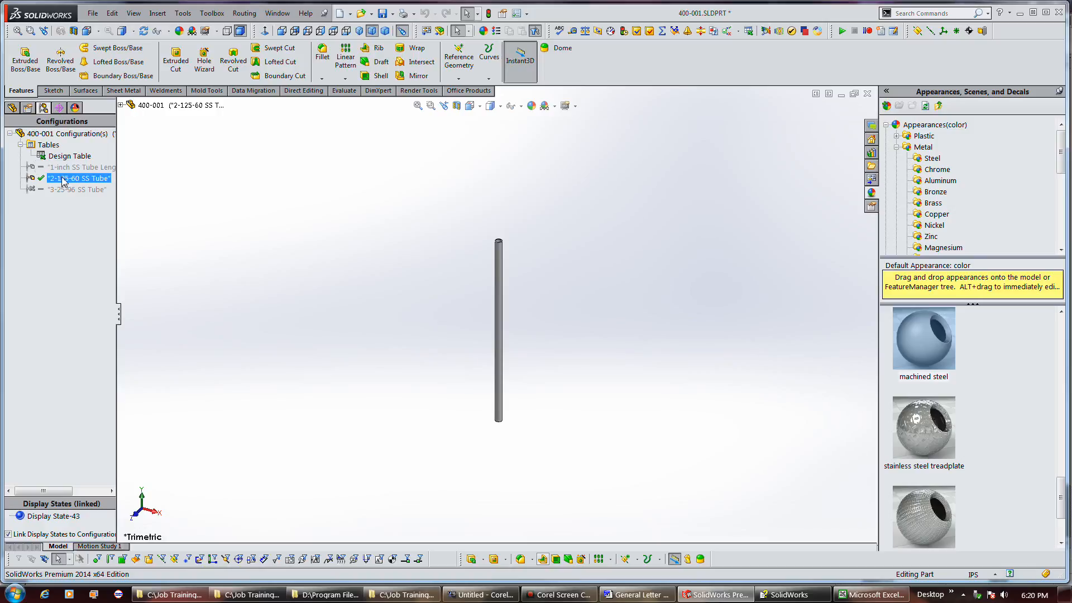
double_click(54, 190)
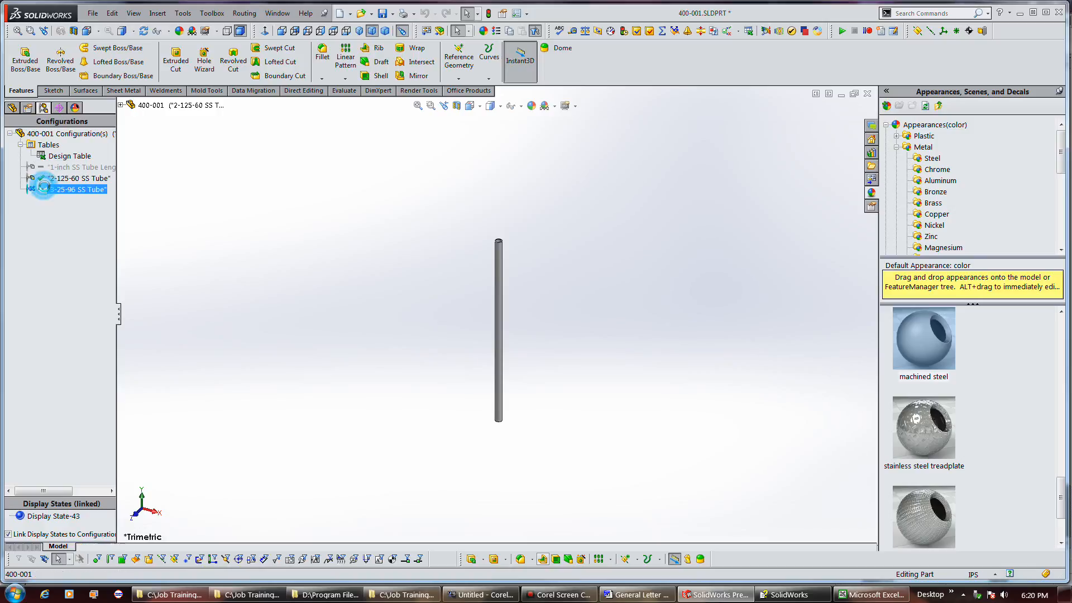
click(55, 178)
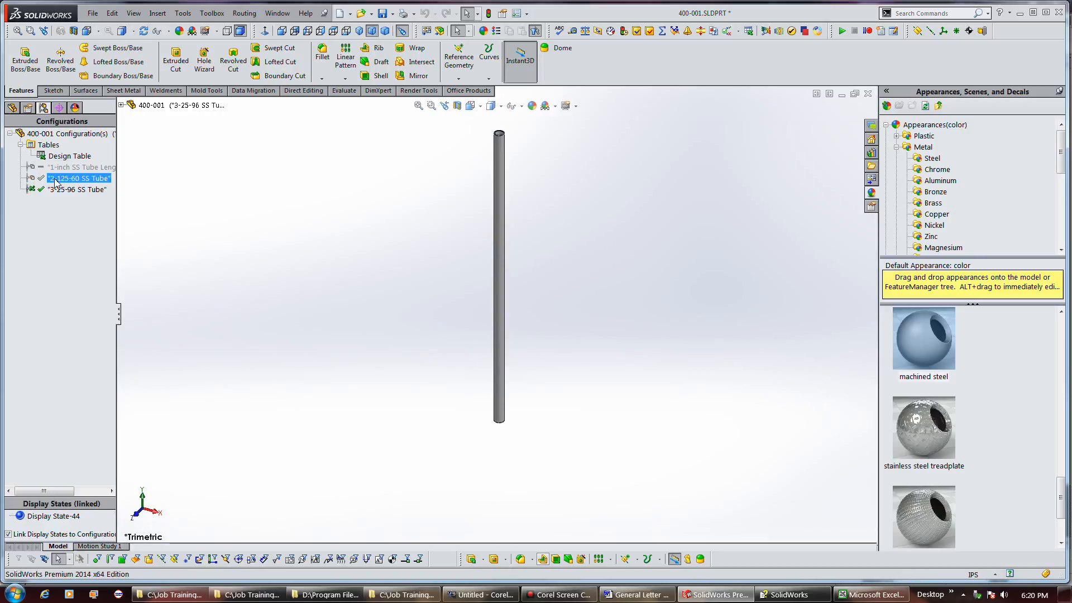
ctrl+click(56, 168)
right_click(56, 169)
click(81, 220)
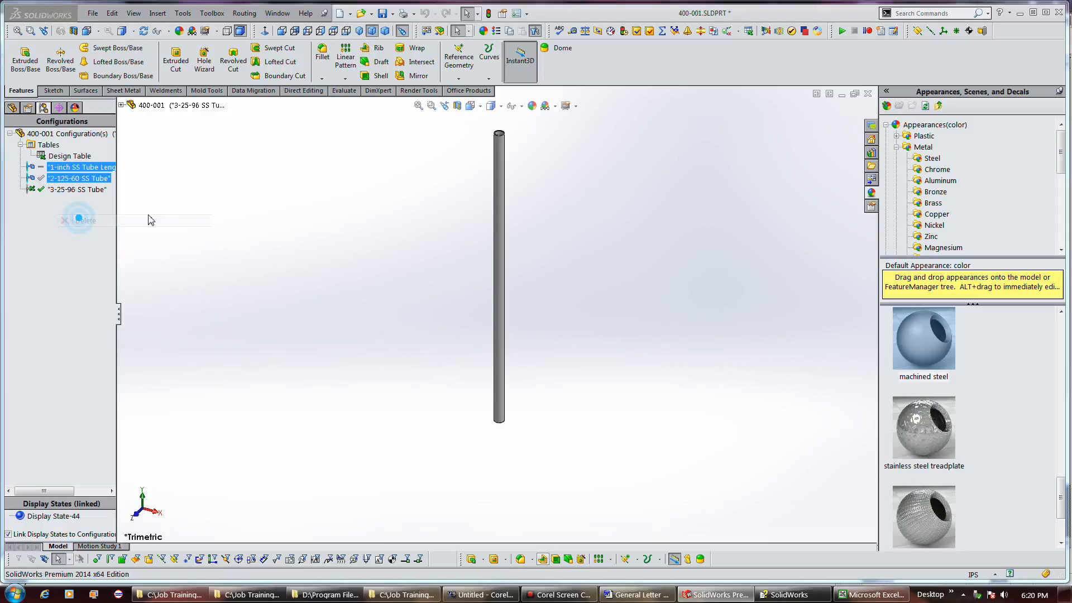
click(632, 246)
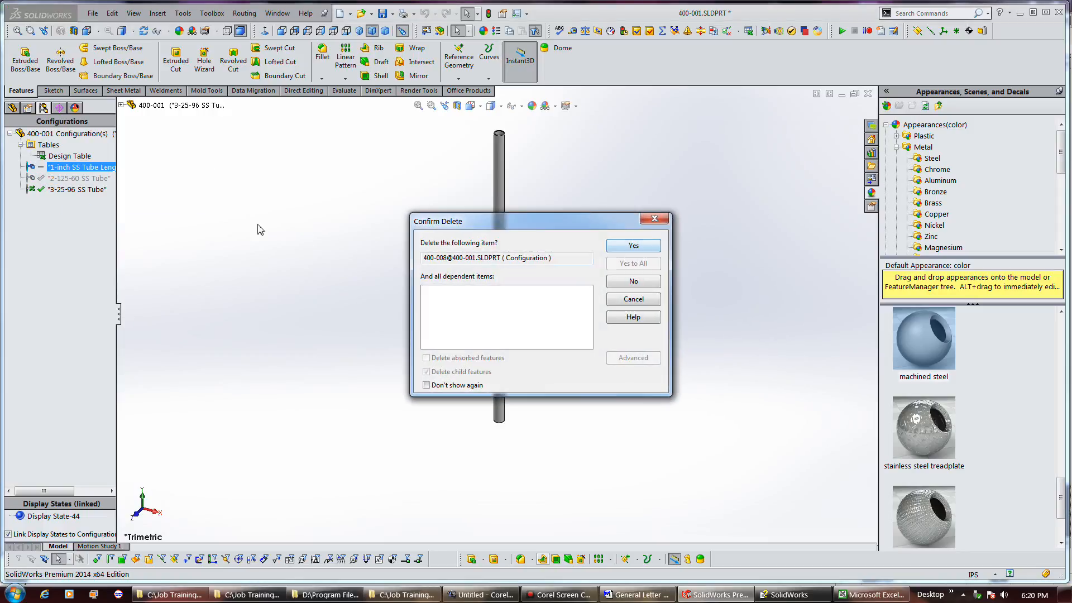
click(640, 247)
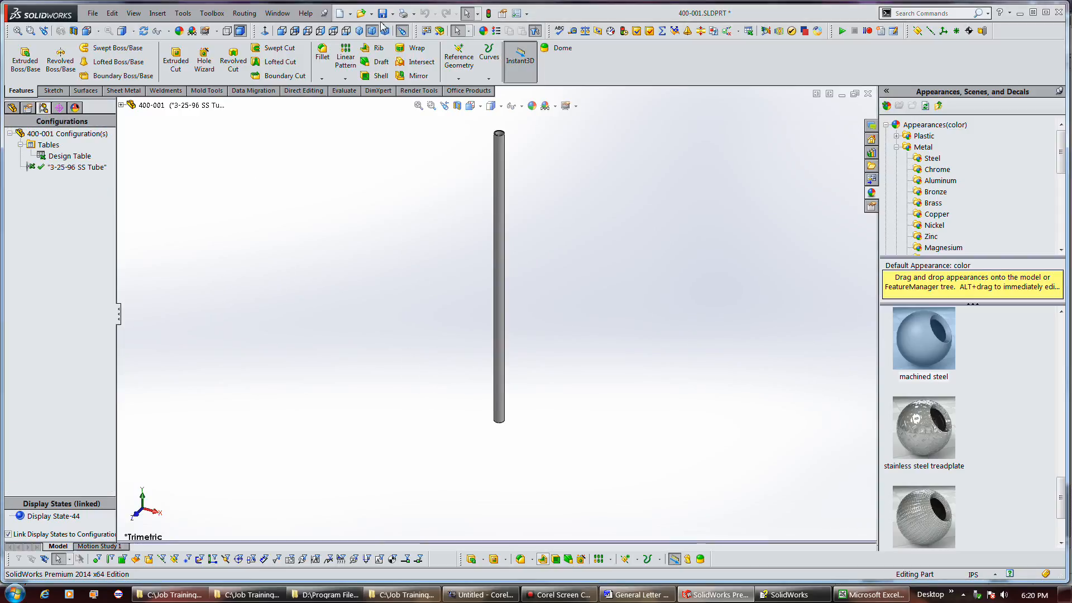
- Save the part under the new file name 400-002 in the Documents folder
click(93, 13)
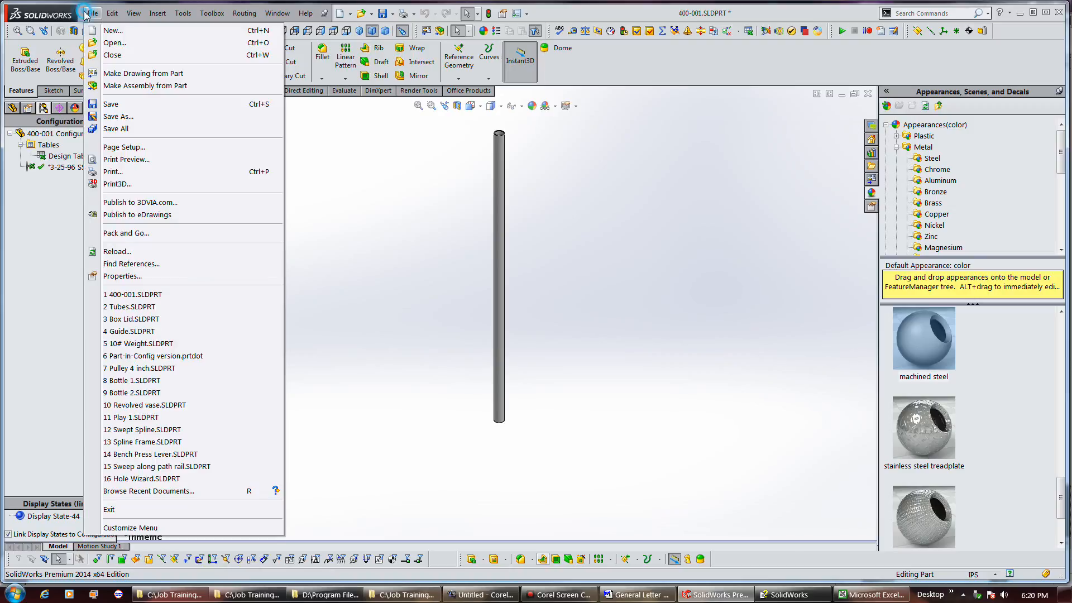
click(118, 121)
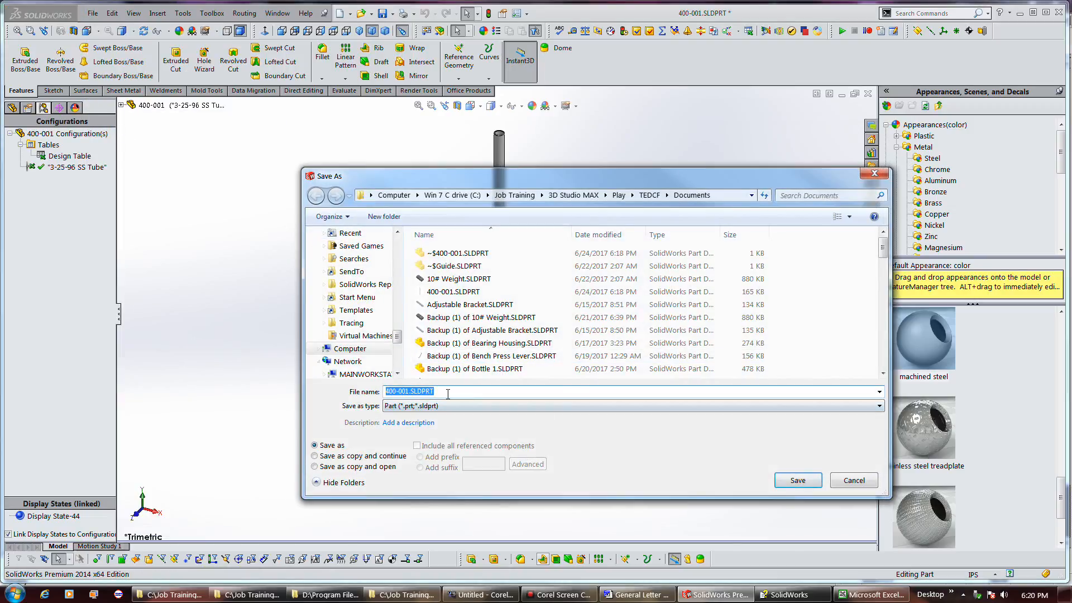
click(444, 393)
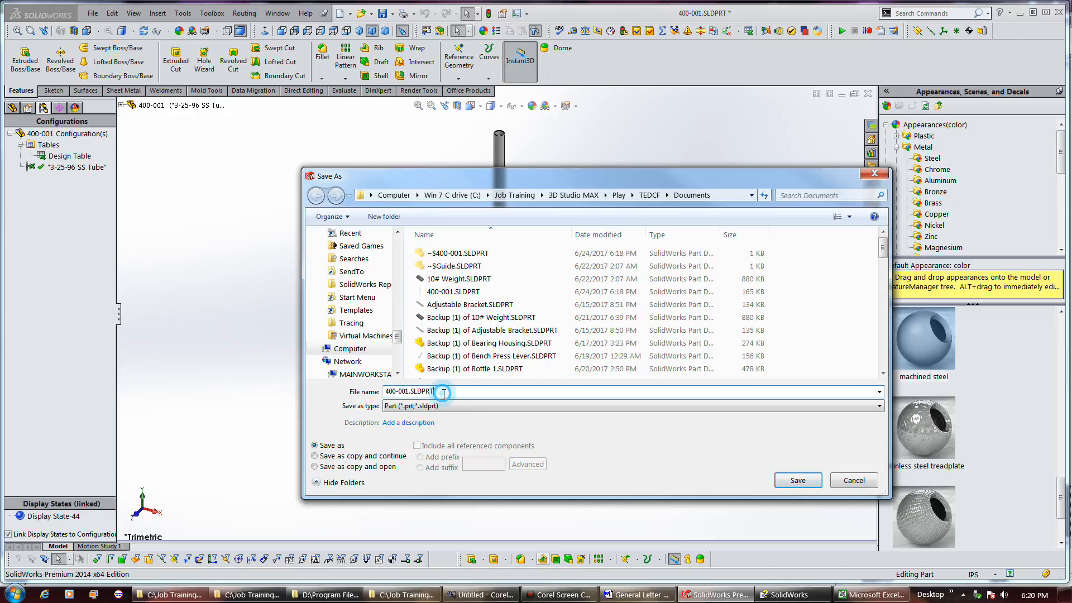
drag(406, 392, 436, 392)
text(2)
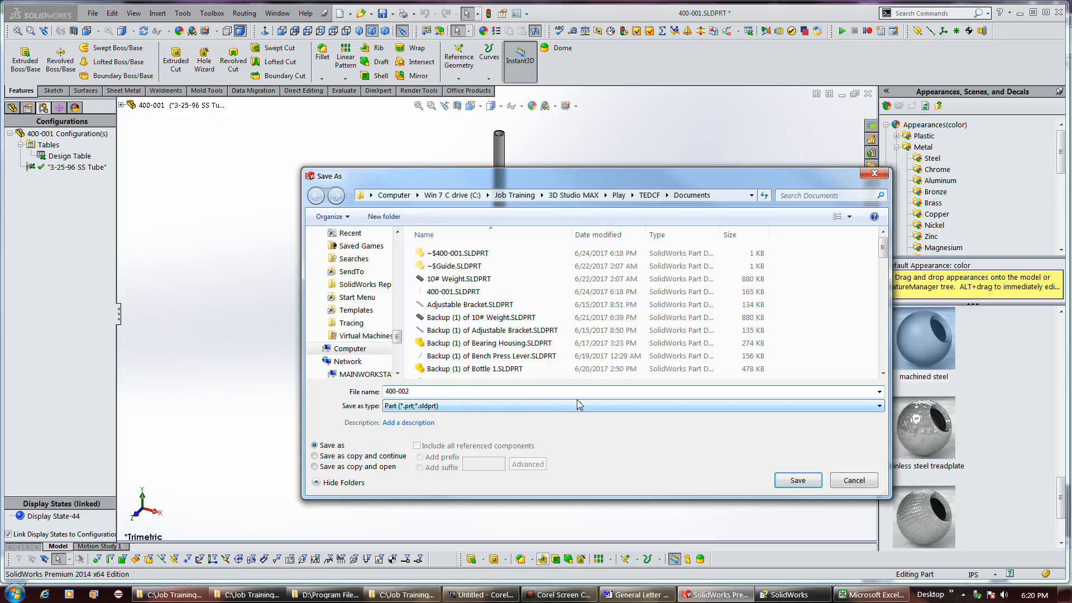
click(798, 480)
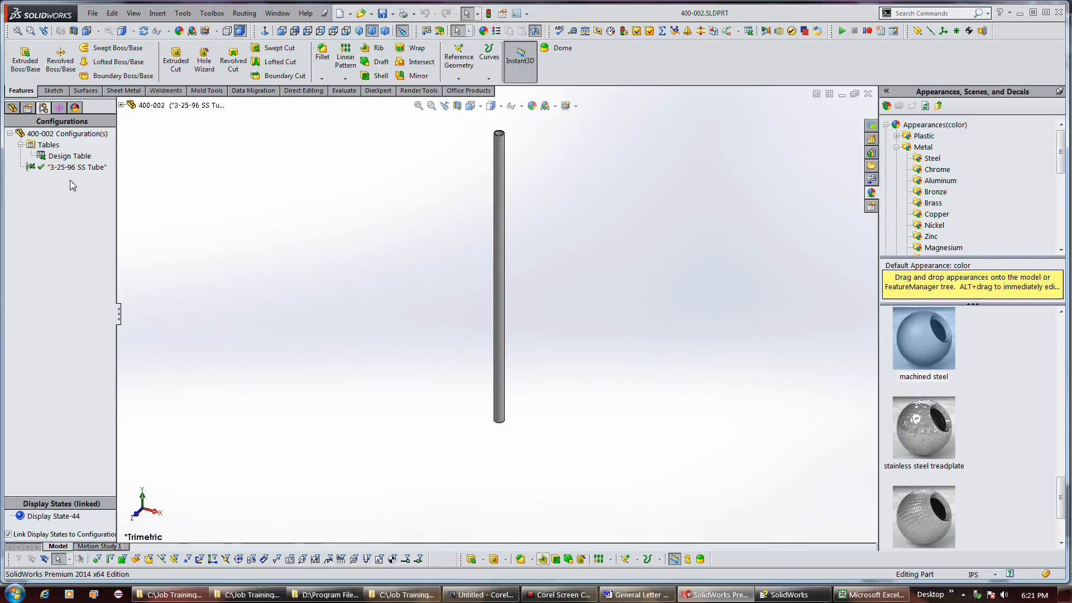
click(46, 167)
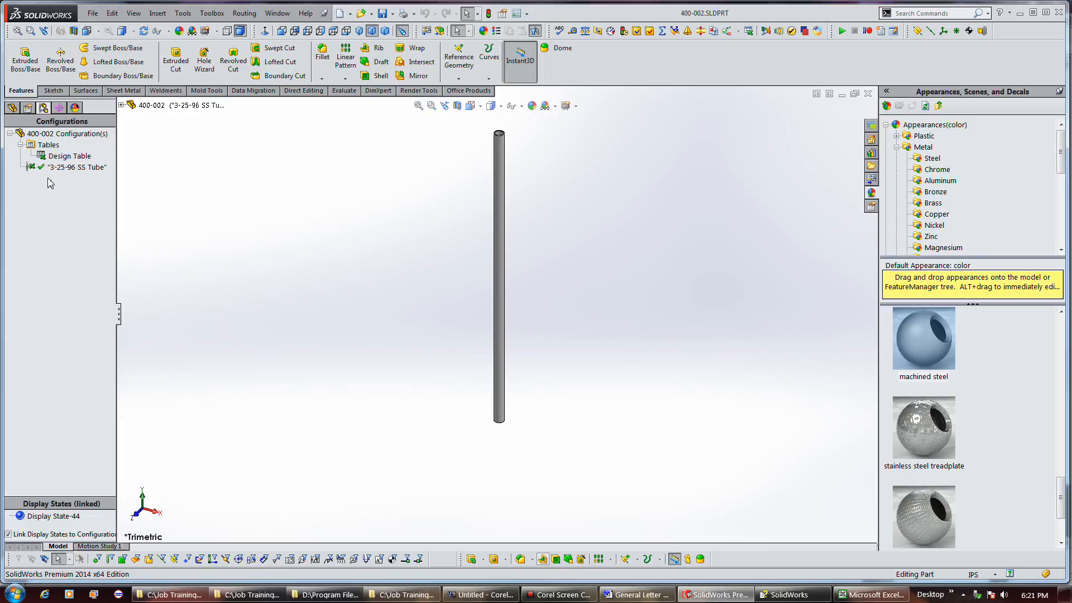
click(46, 168)
key(Escape)
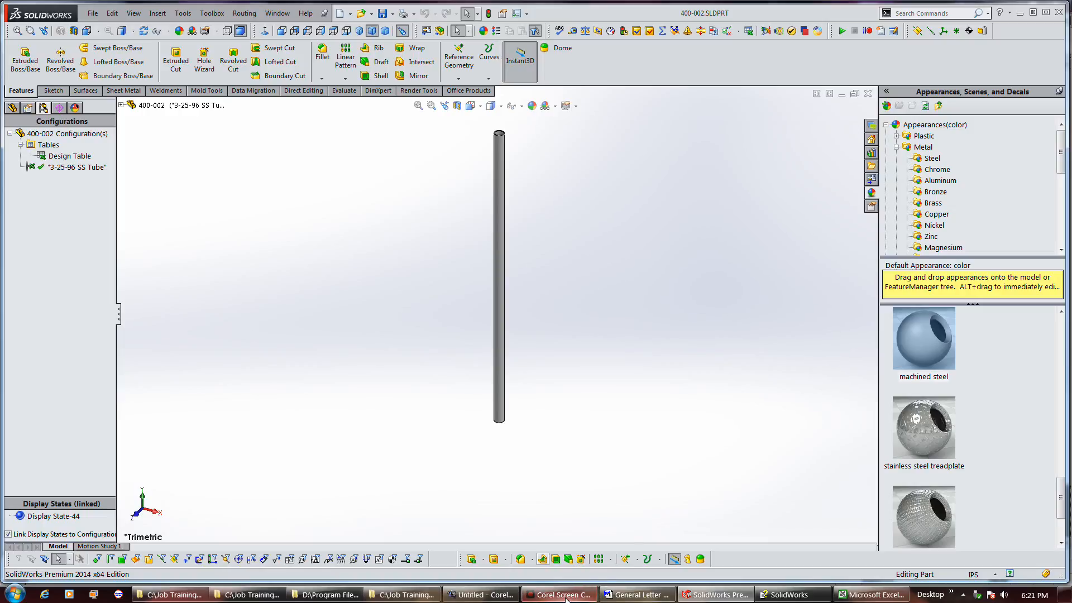
mouse_move(566, 599)
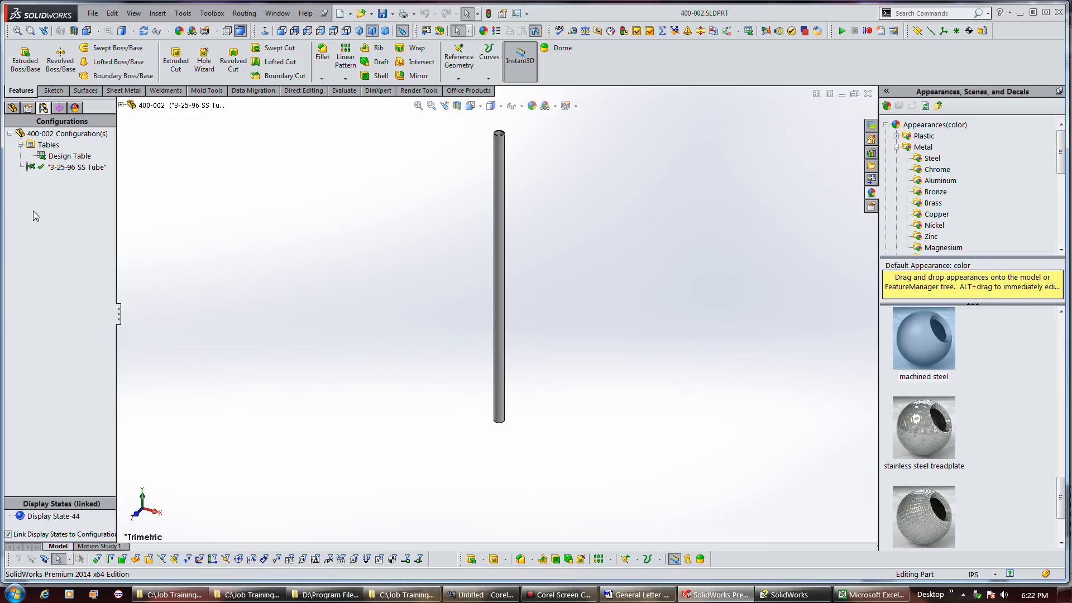
click(68, 167)
mouse_move(557, 599)
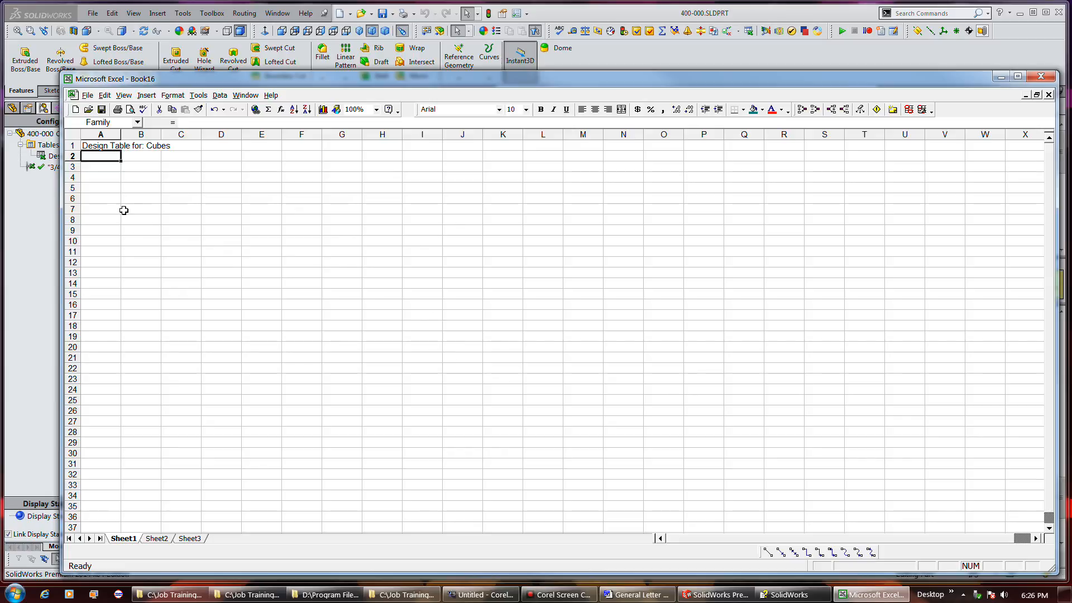
- In the Cubes workbook, enter headers $Description, Width@Sketch1 and Height@Sketch1 in row 2, with rows Cube-1 to Cube-3 and their descriptions
click(105, 165)
click(103, 156)
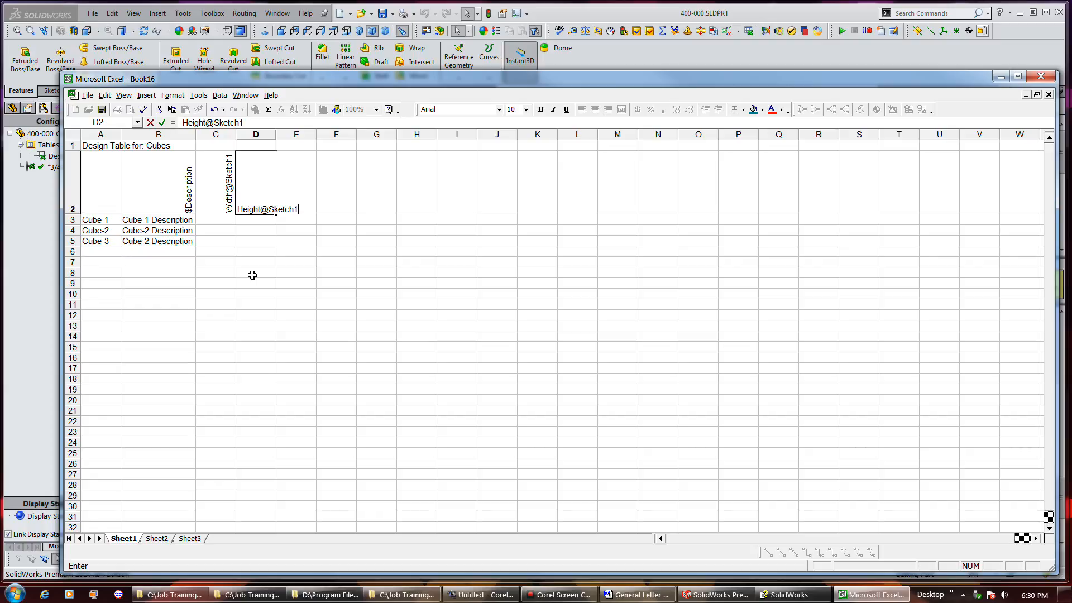
key(Return)
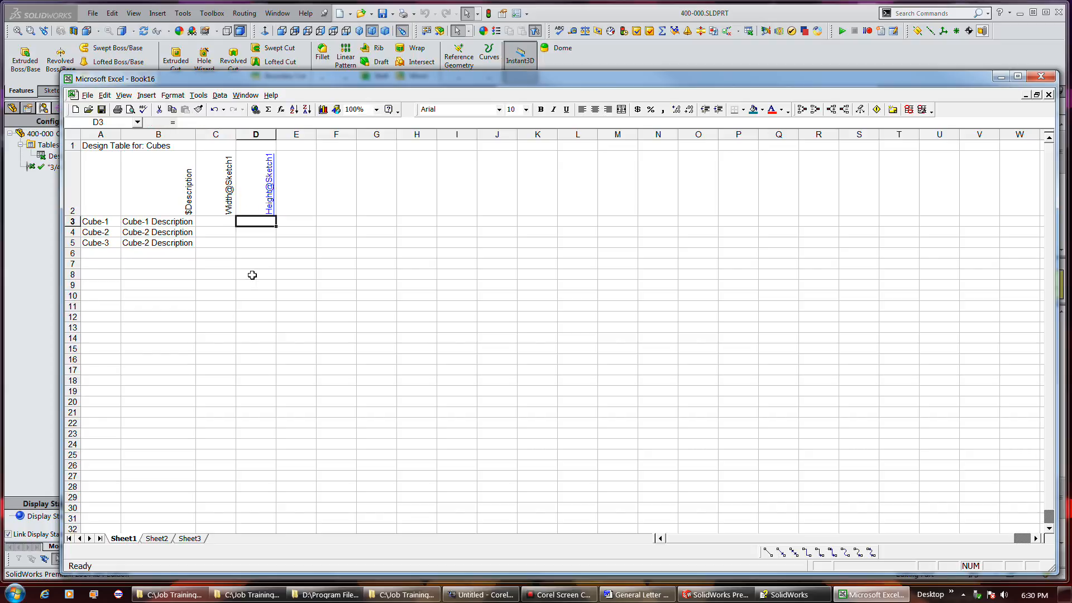
- Remove the automatic hyperlink from the Height@Sketch1 header in cell D2
key(ctrl+z)
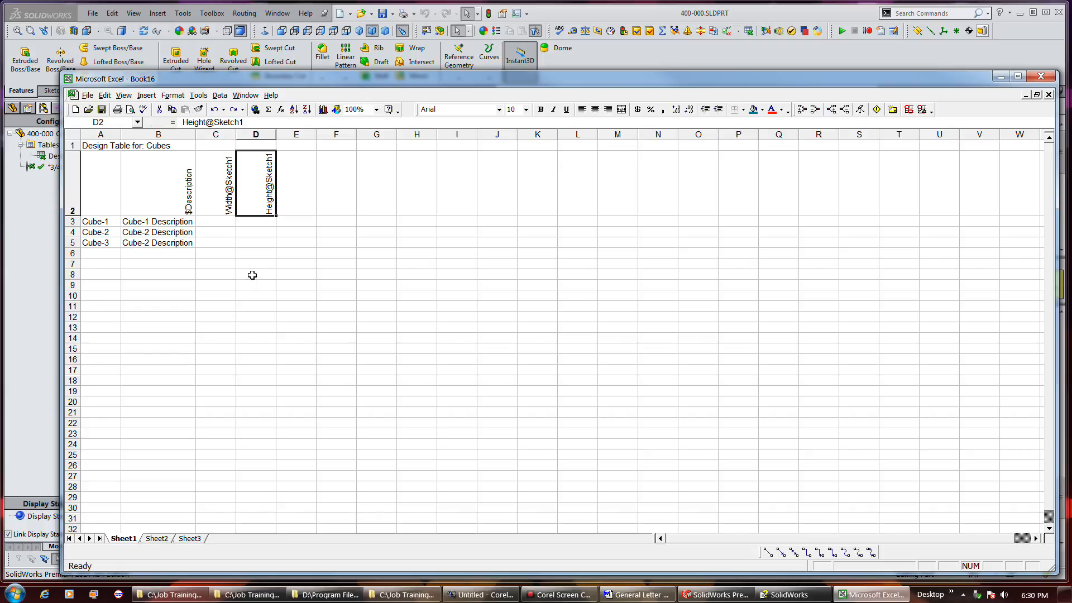
key(Return)
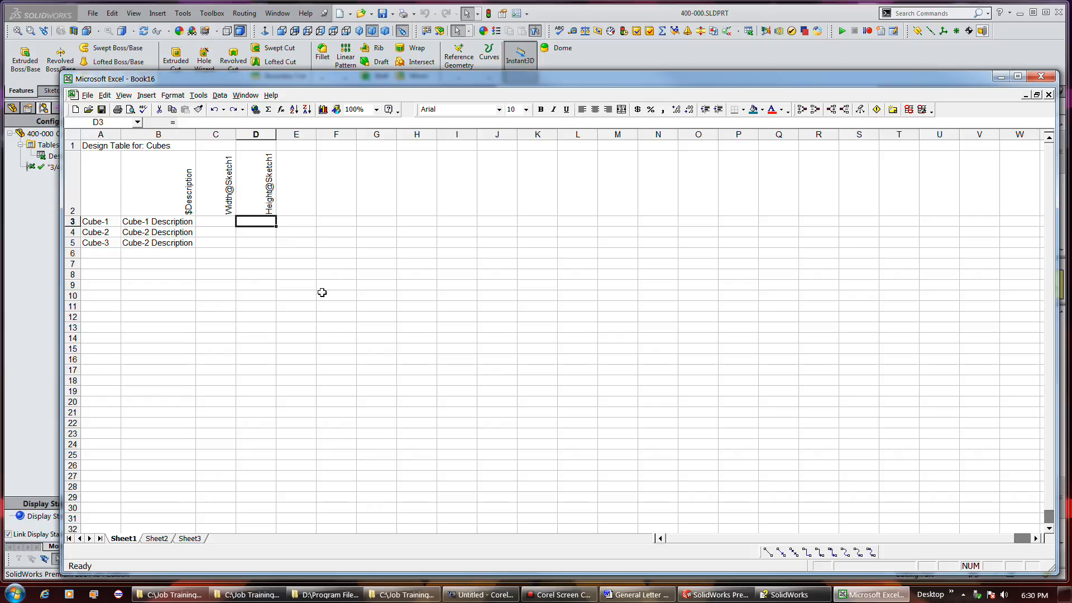
right_click(291, 241)
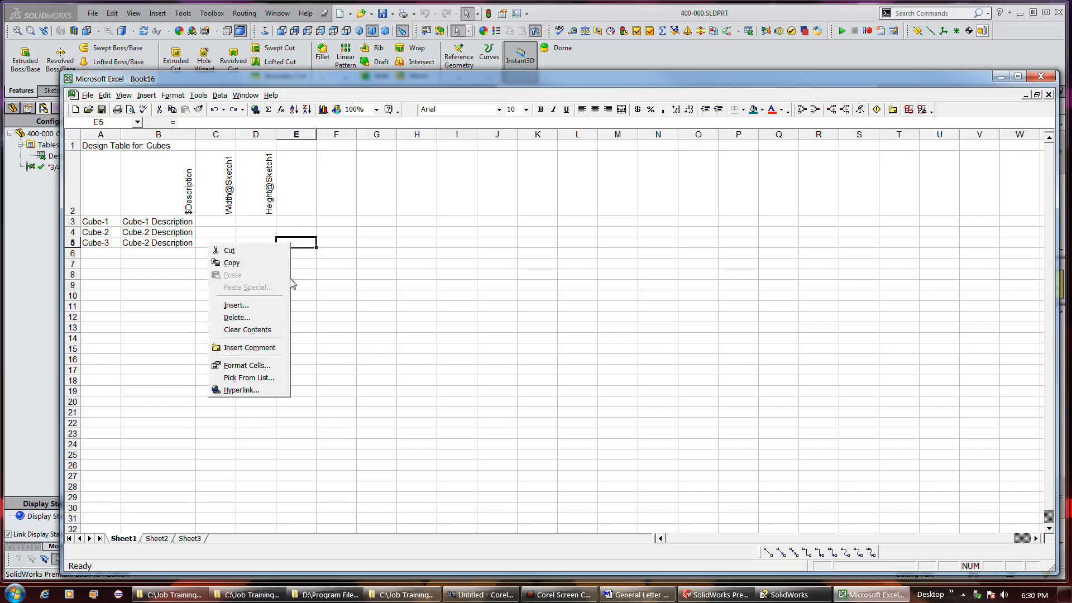
click(274, 364)
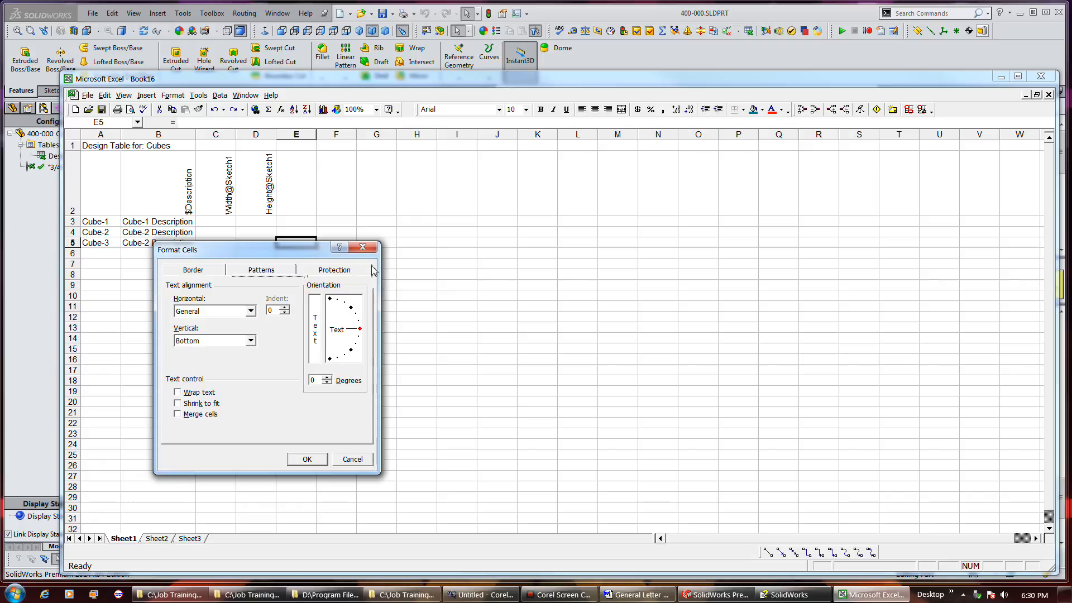
click(363, 248)
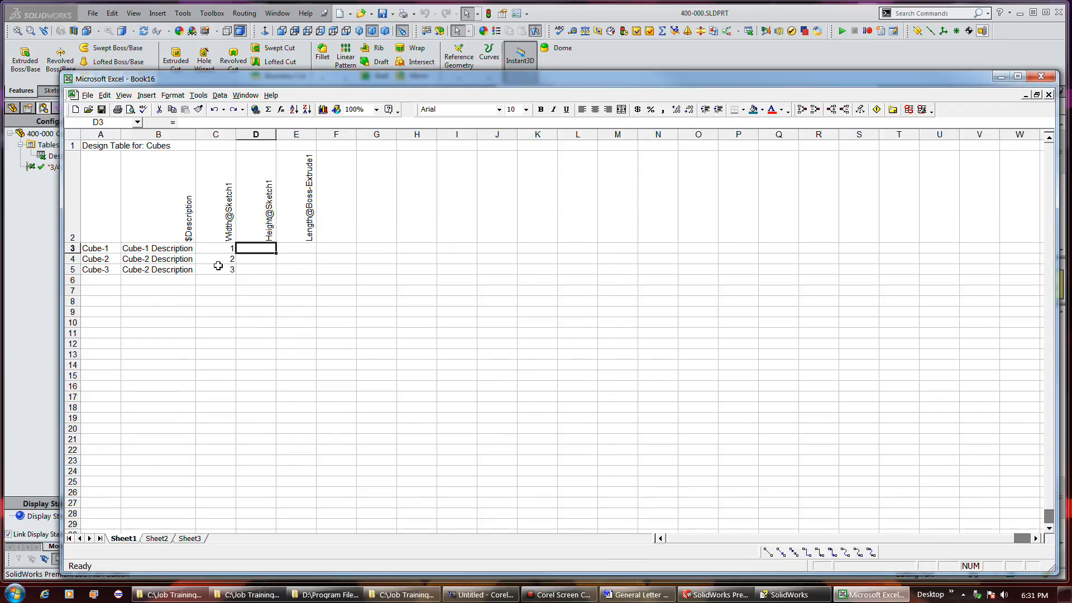
- Fill in 1, 2 and 3 as the height and length values of Cube-1, Cube-2 and Cube-3
drag(218, 266, 330, 276)
click(304, 312)
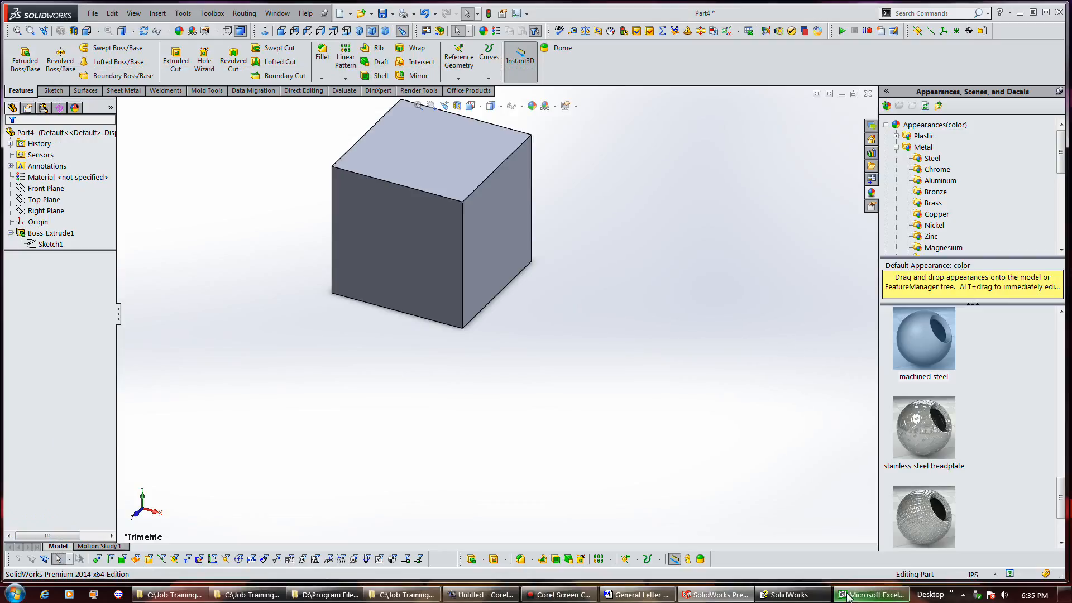
- Check the Cubes.xls table in Excel and return to SolidWorks, cancelling the pending design table setup
click(871, 595)
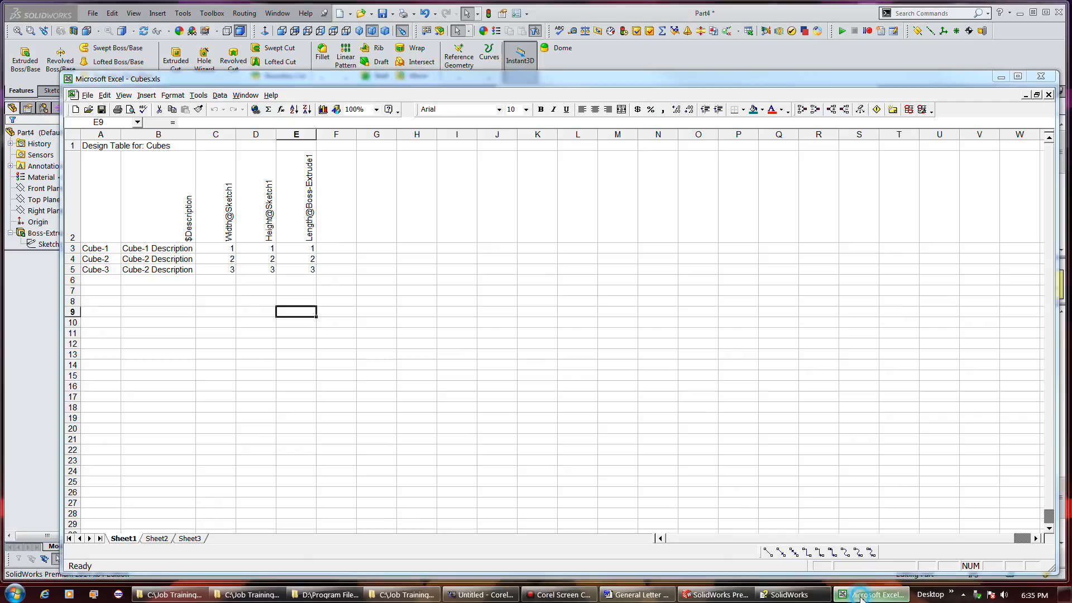
click(717, 595)
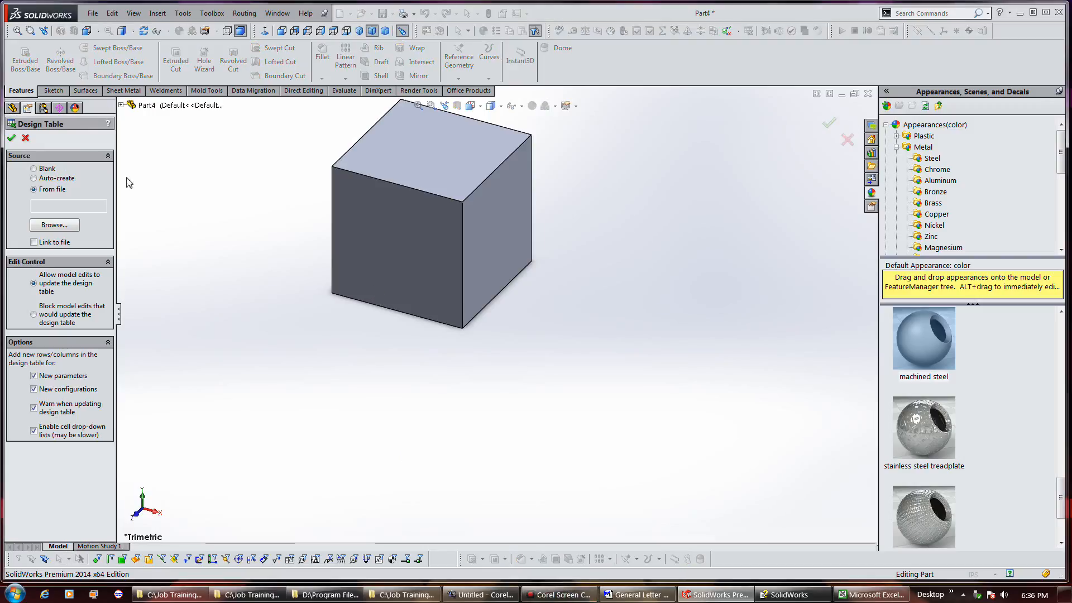
click(25, 138)
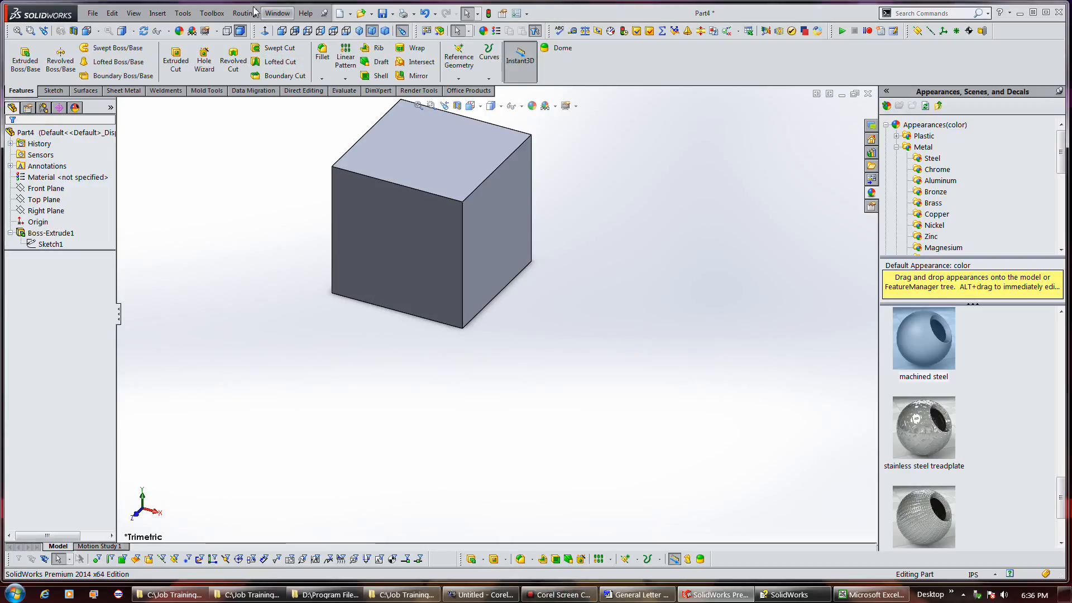
- Insert a design table into Part4 from a file, choosing Cubes.xls in the Documents folder as its source
click(158, 13)
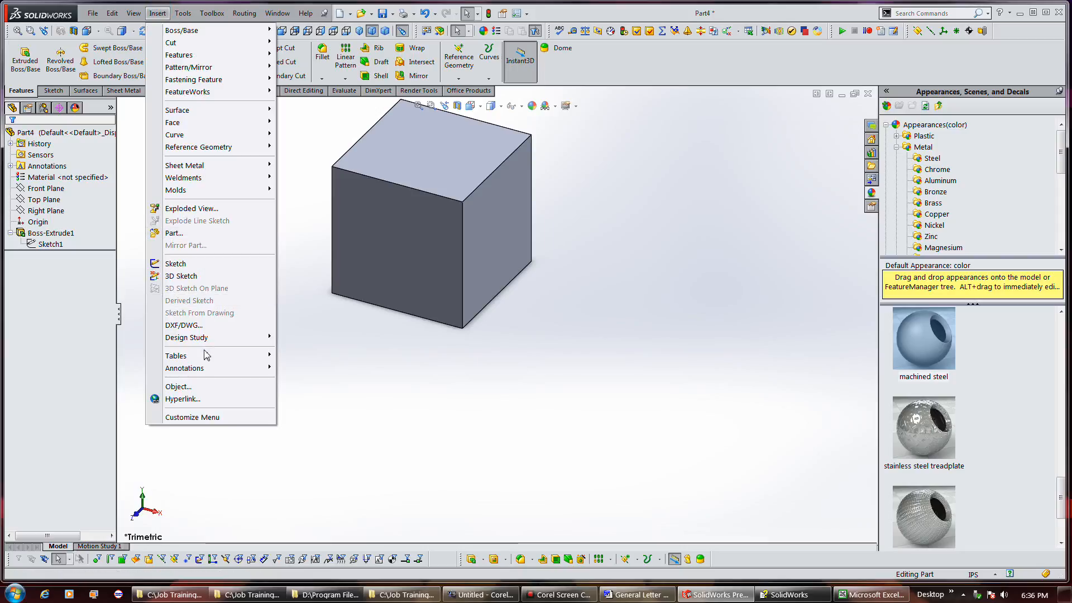
mouse_move(205, 355)
click(95, 366)
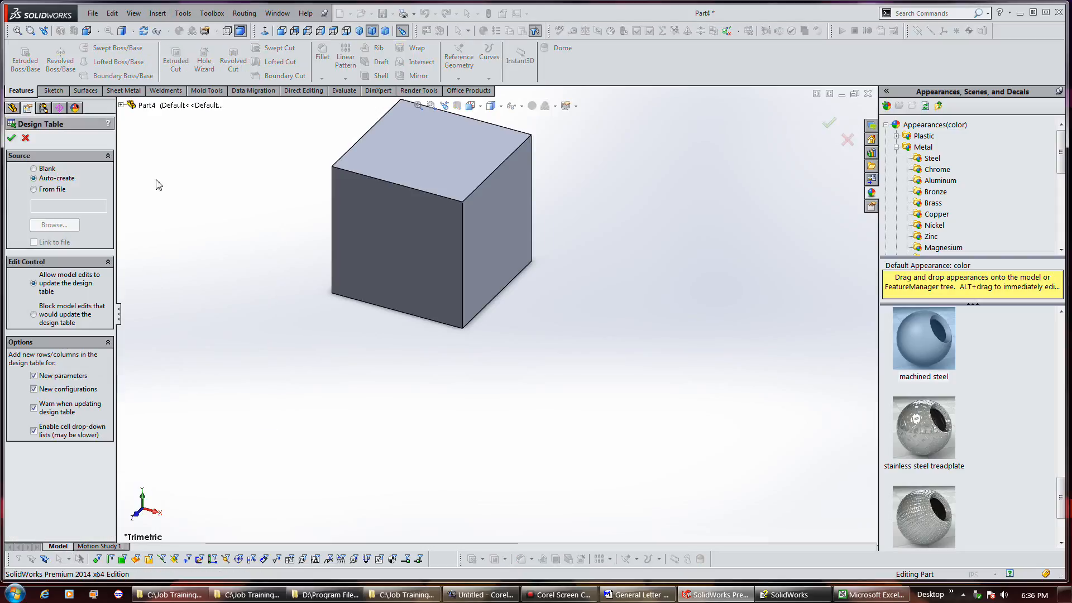
click(47, 190)
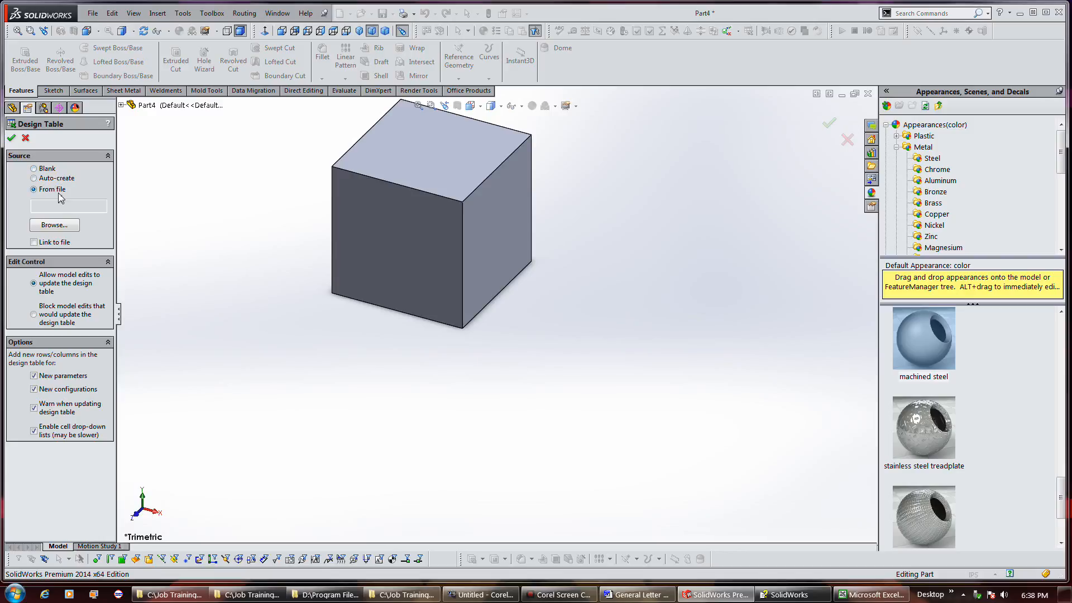
click(62, 226)
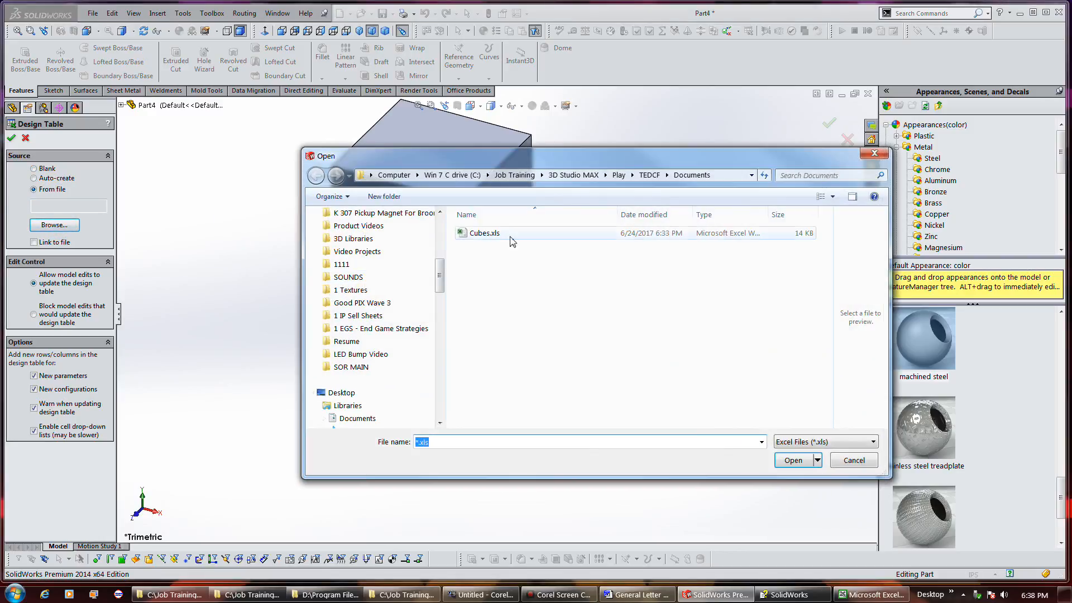
click(481, 233)
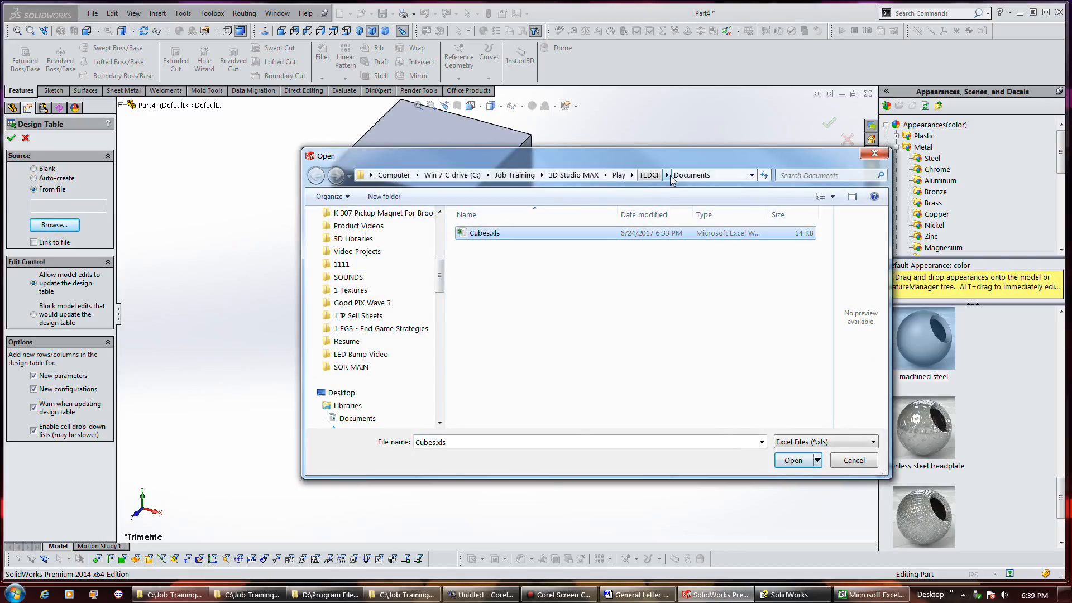
click(793, 461)
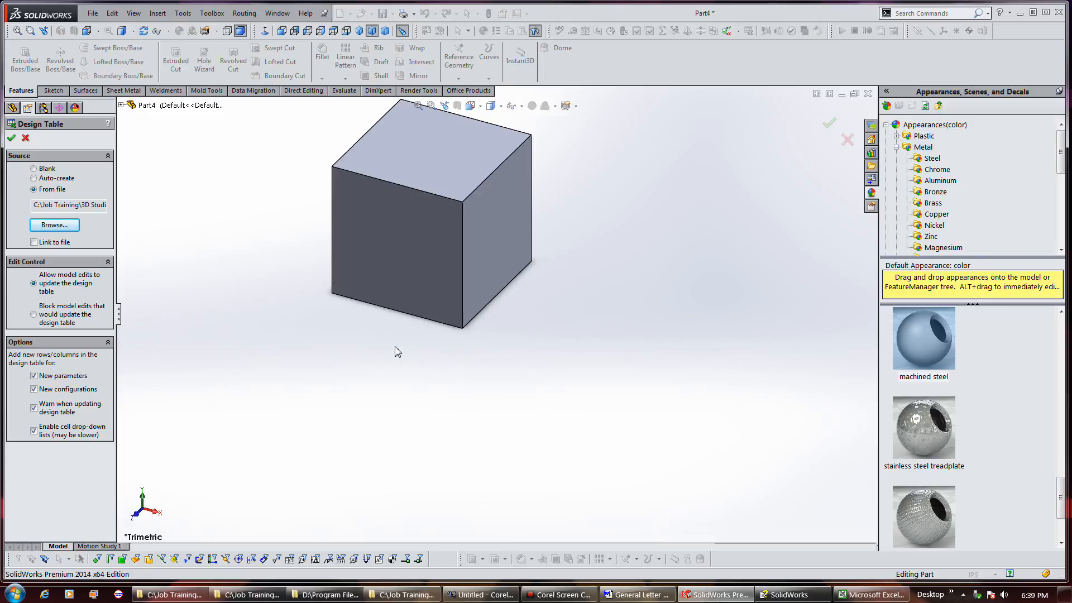
- Link the design table to its source file and generate the Cube-1, Cube-2 and Cube-3 configurations
mouse_move(551, 593)
click(40, 242)
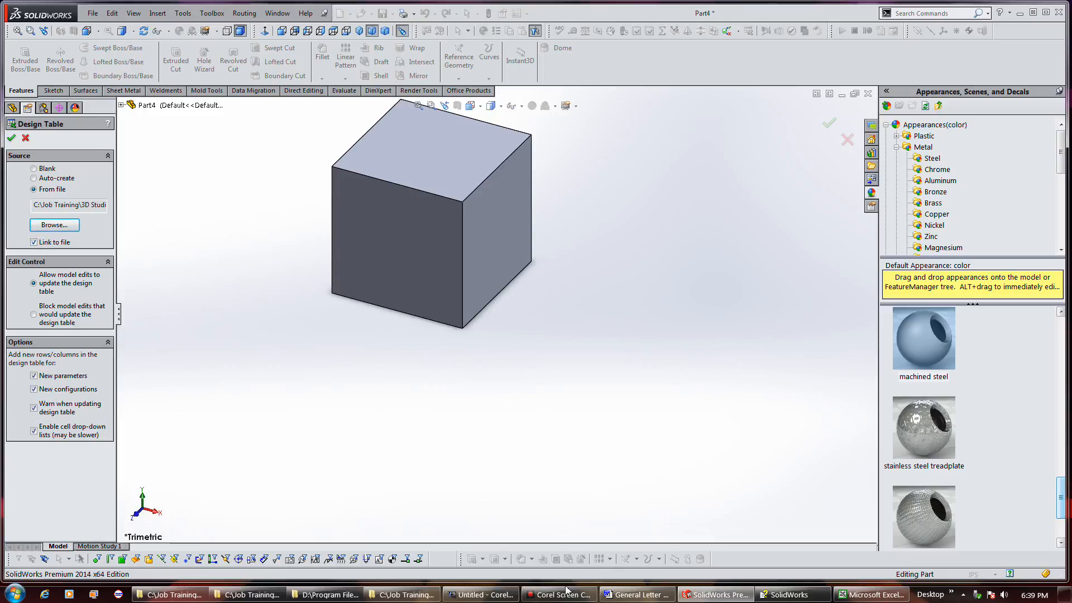
mouse_move(563, 598)
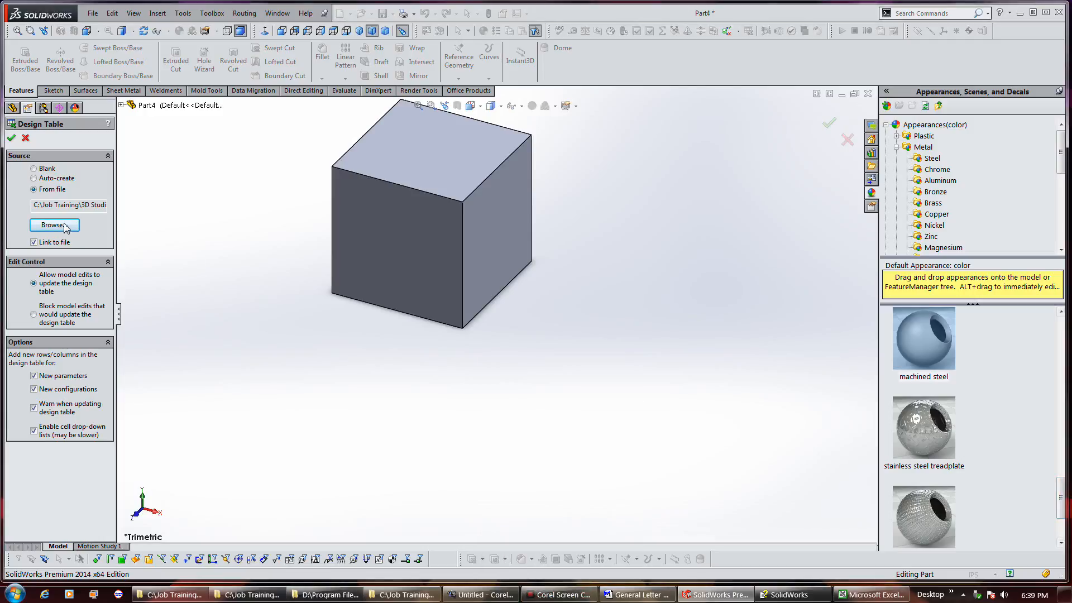
click(10, 138)
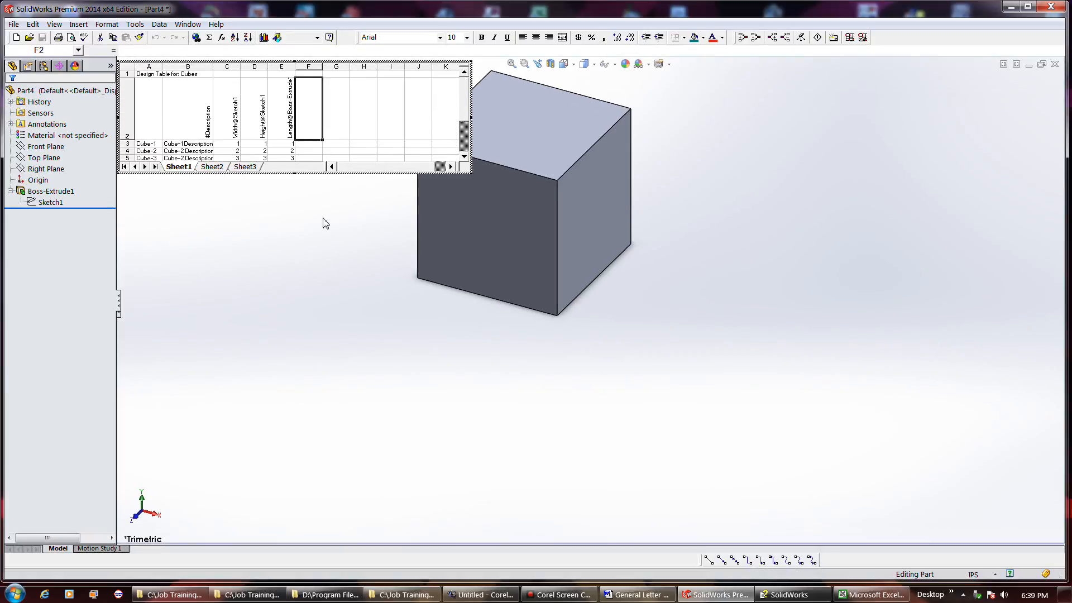
click(325, 223)
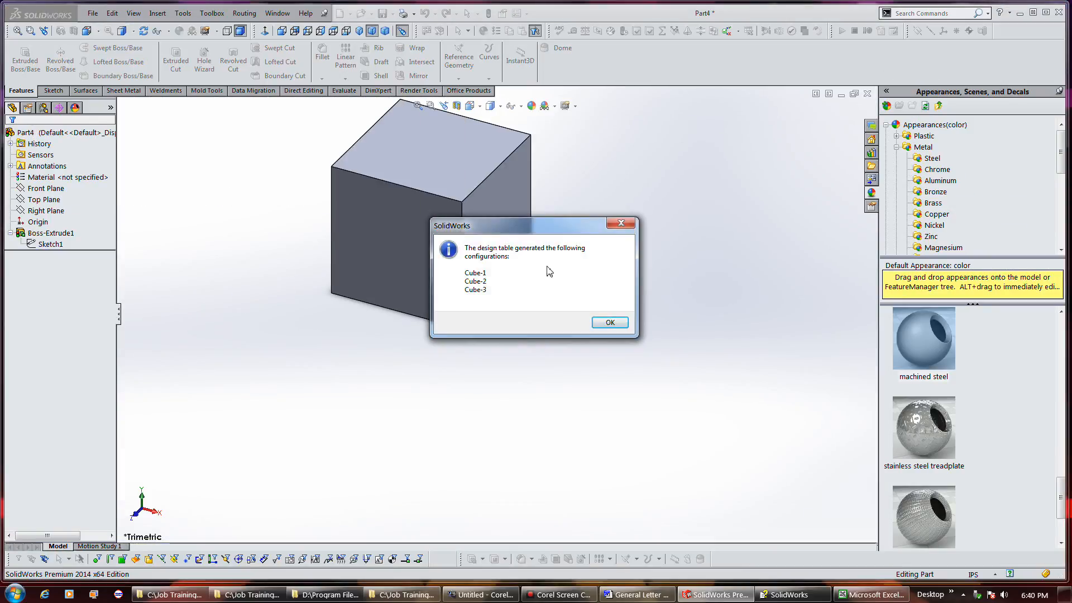
click(610, 323)
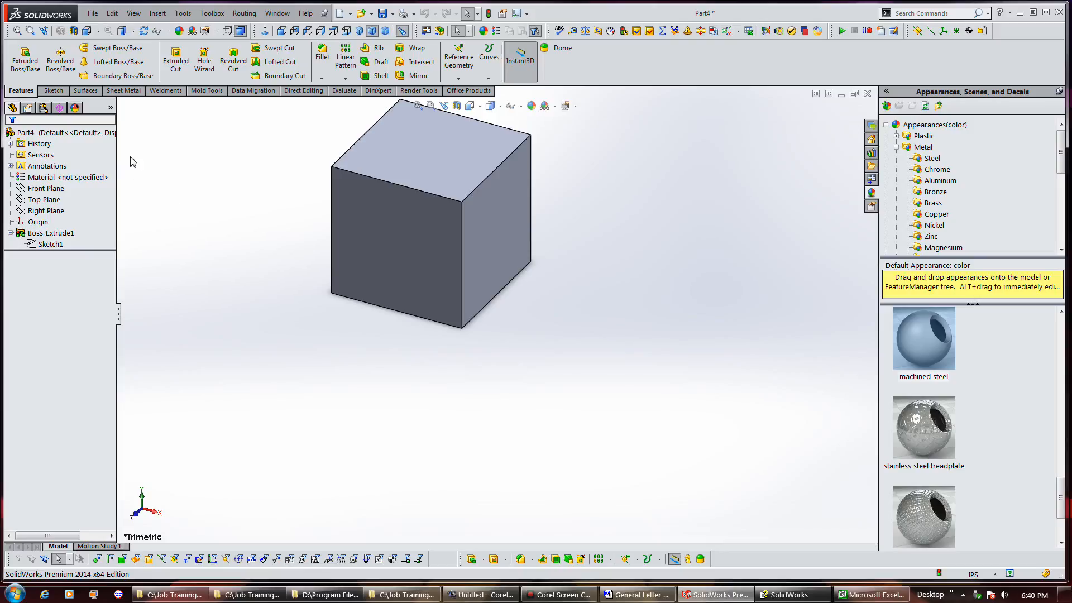
- Activate the Cube-2, Cube-3 and Cube-1 configurations in turn to check the cube's size in each
click(44, 107)
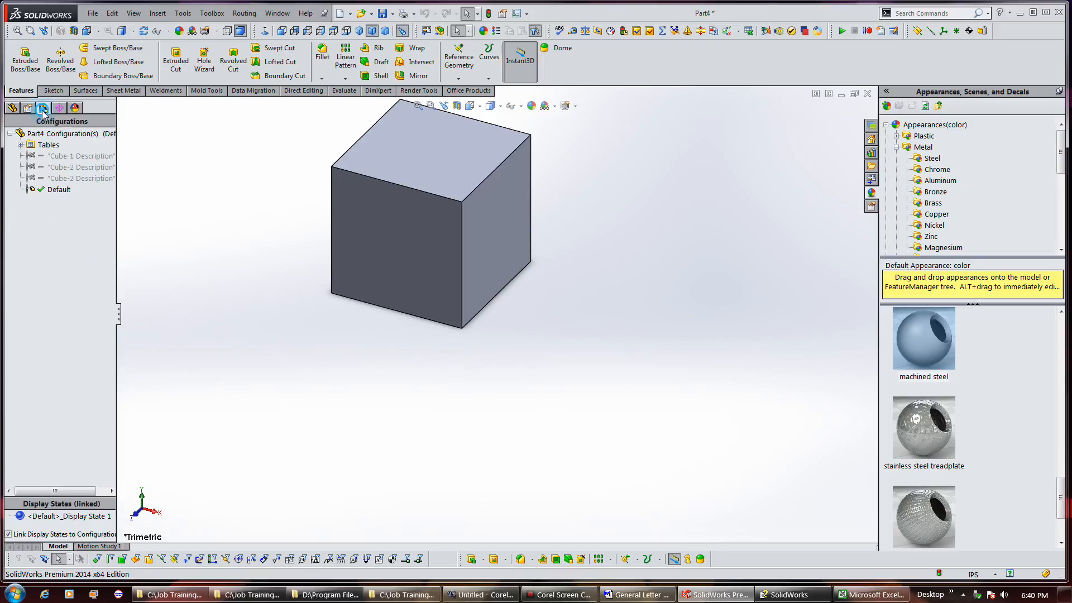
double_click(60, 167)
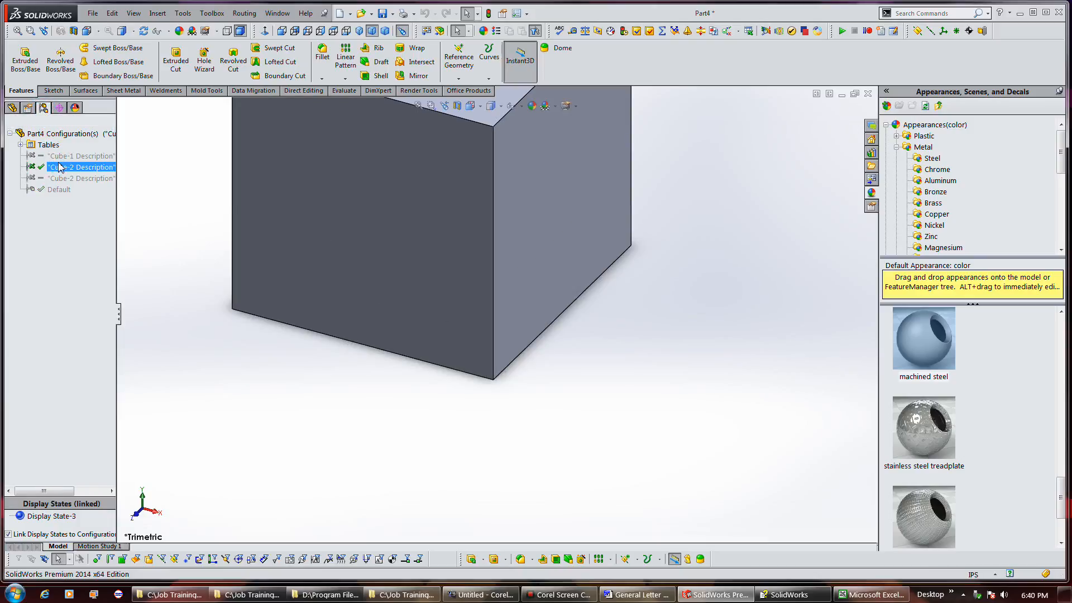
double_click(63, 178)
double_click(64, 156)
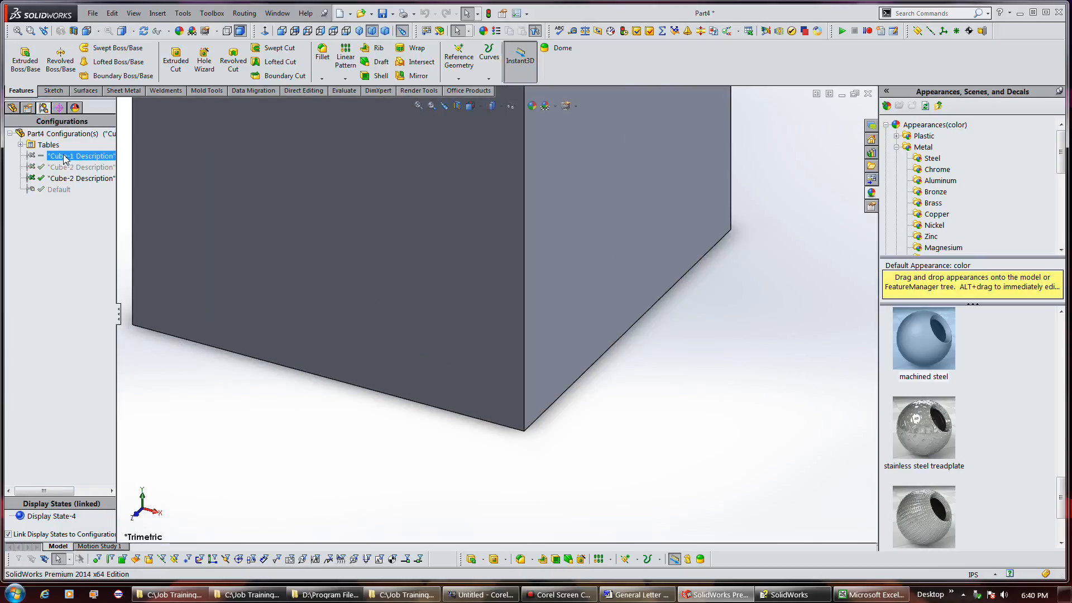
click(328, 317)
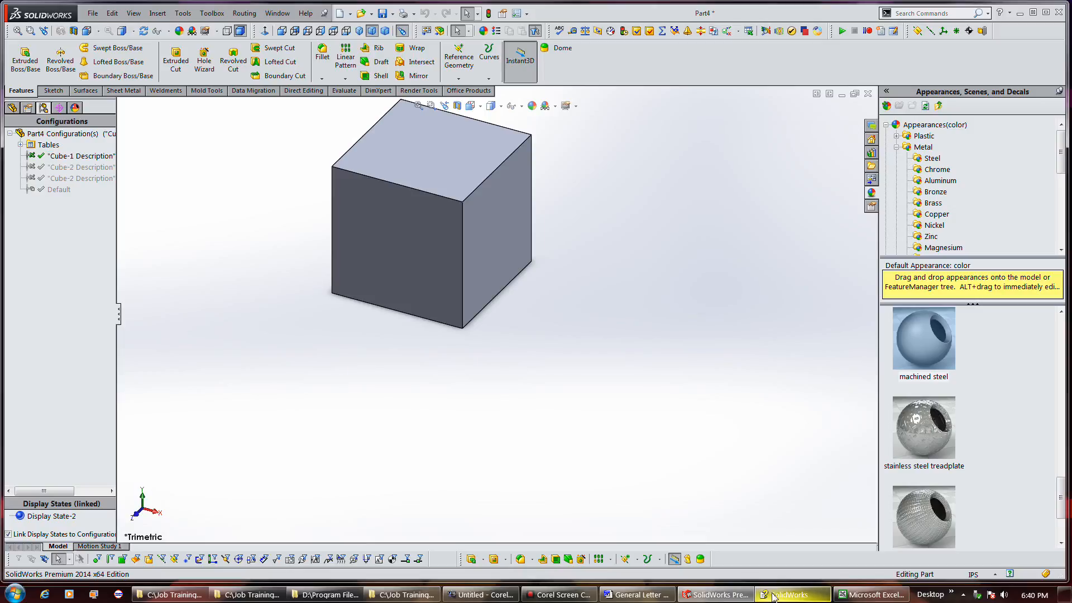
- Switch to Cubes.xls in Excel and try to extend the Cube-1 to Cube-3 rows down to Cube-7 in row 9
click(793, 595)
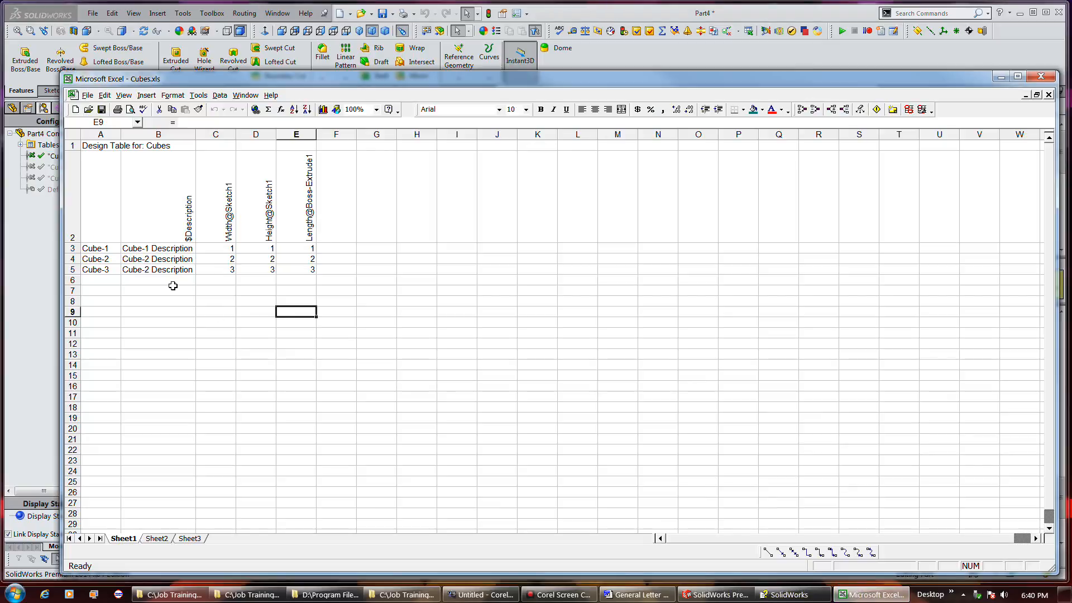
drag(89, 248, 291, 270)
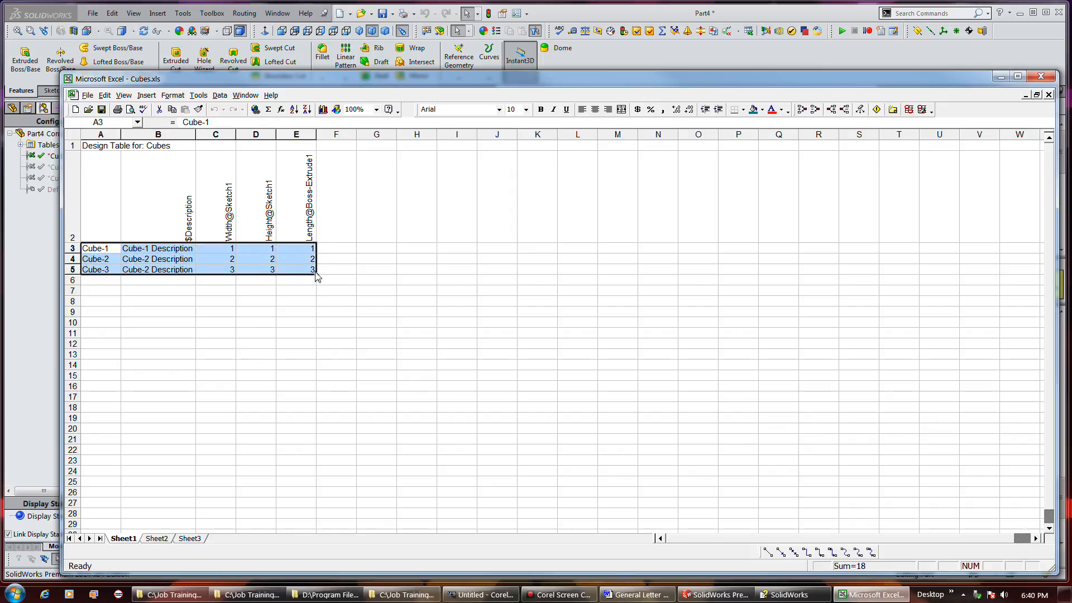
drag(318, 274, 327, 316)
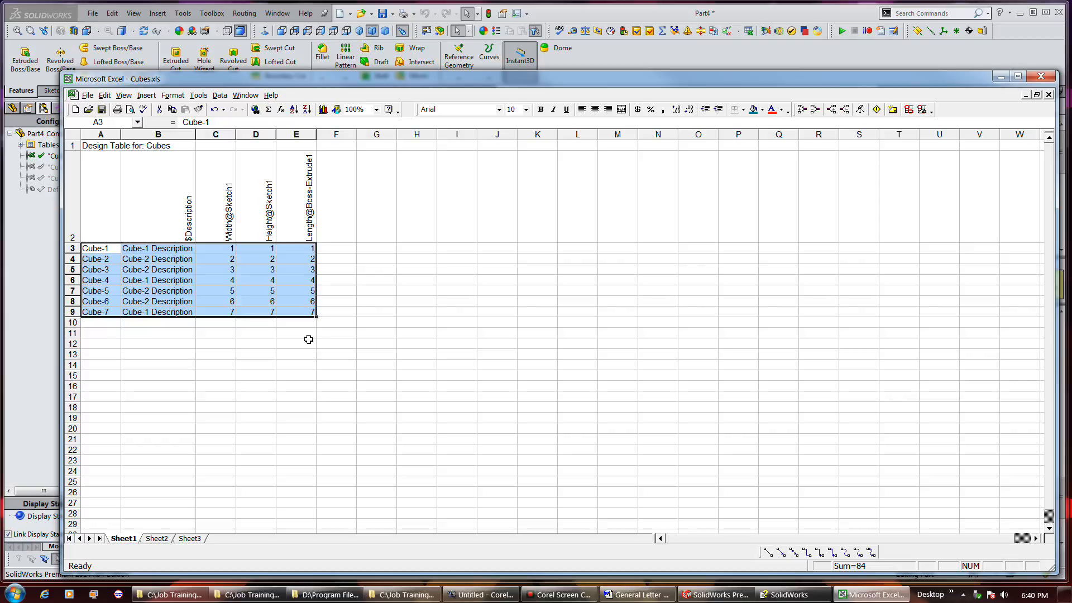
click(310, 343)
key(ctrl+z)
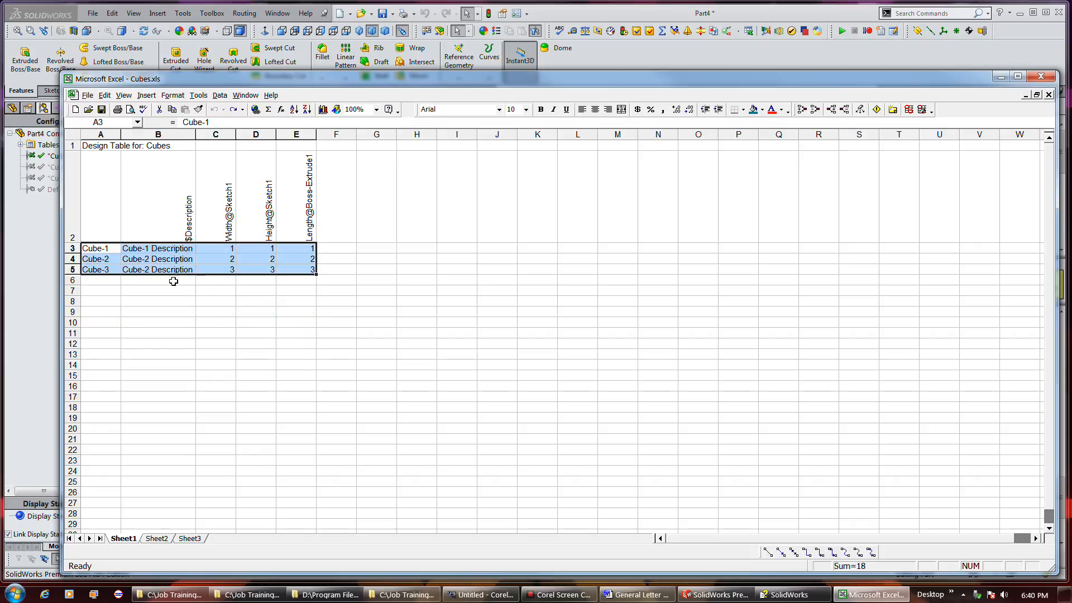
- Correct the description of Cube-3 in cell B5 to Cube-3 Description
click(148, 271)
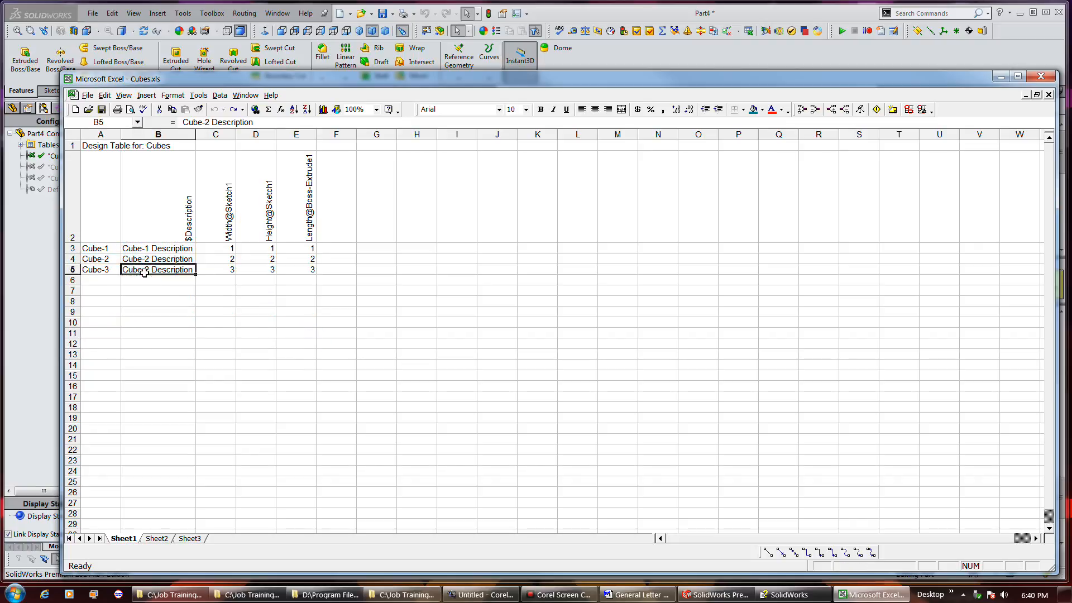
double_click(150, 270)
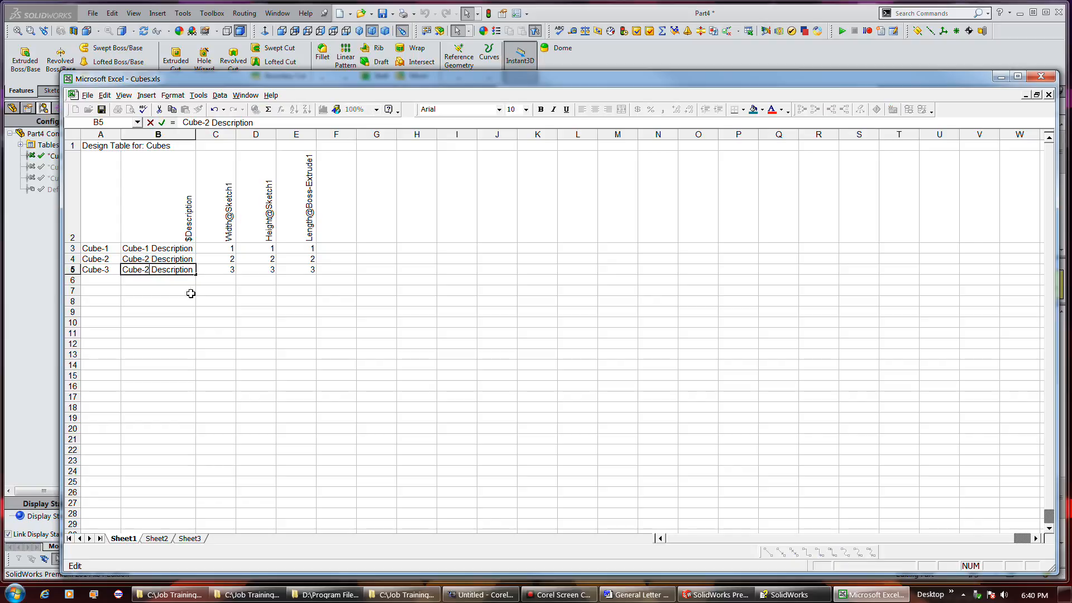
double_click(147, 269)
text(3)
click(185, 301)
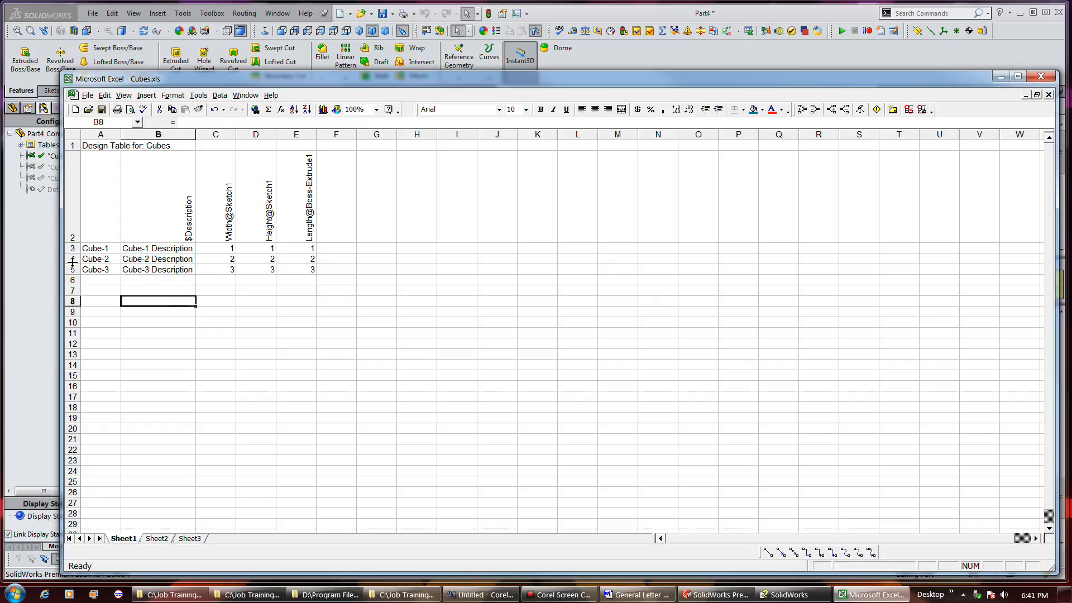
- Try to extend only the Cube-2 and Cube-3 rows as a series down to row 9
drag(86, 269, 327, 316)
click(376, 290)
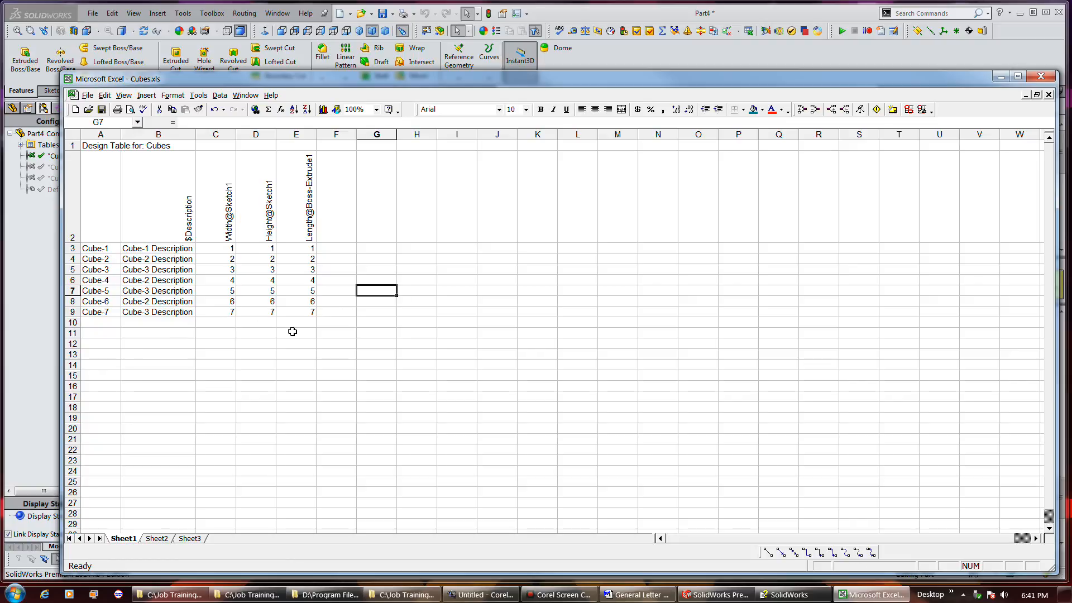
key(ctrl+z)
click(202, 310)
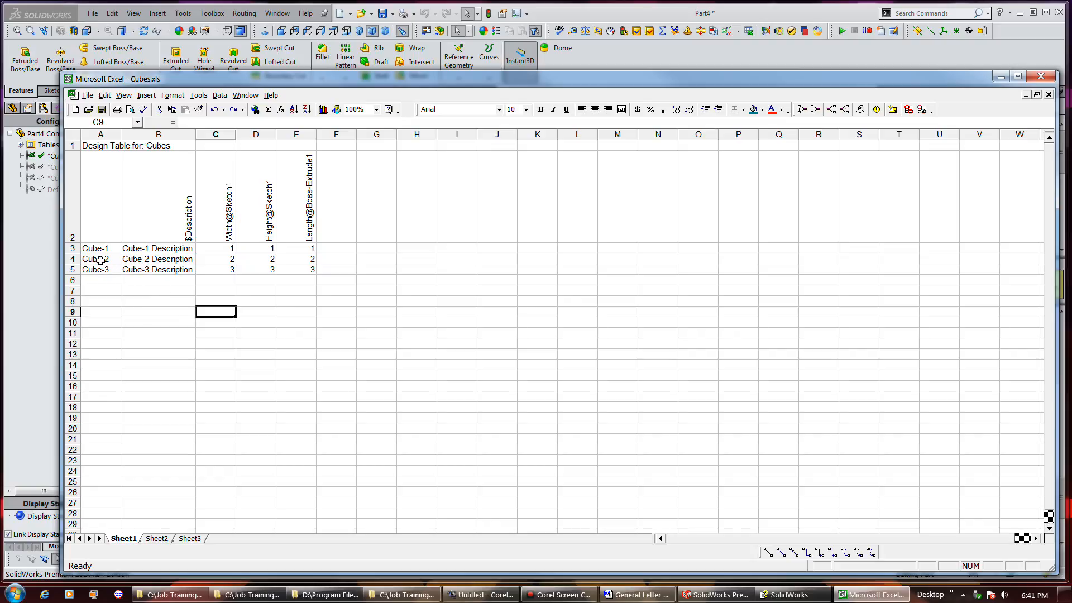
- Extend the Cube-1 to Cube-3 rows, including descriptions and dimensions, as a series down to Cube-9 in row 11
drag(96, 249, 327, 334)
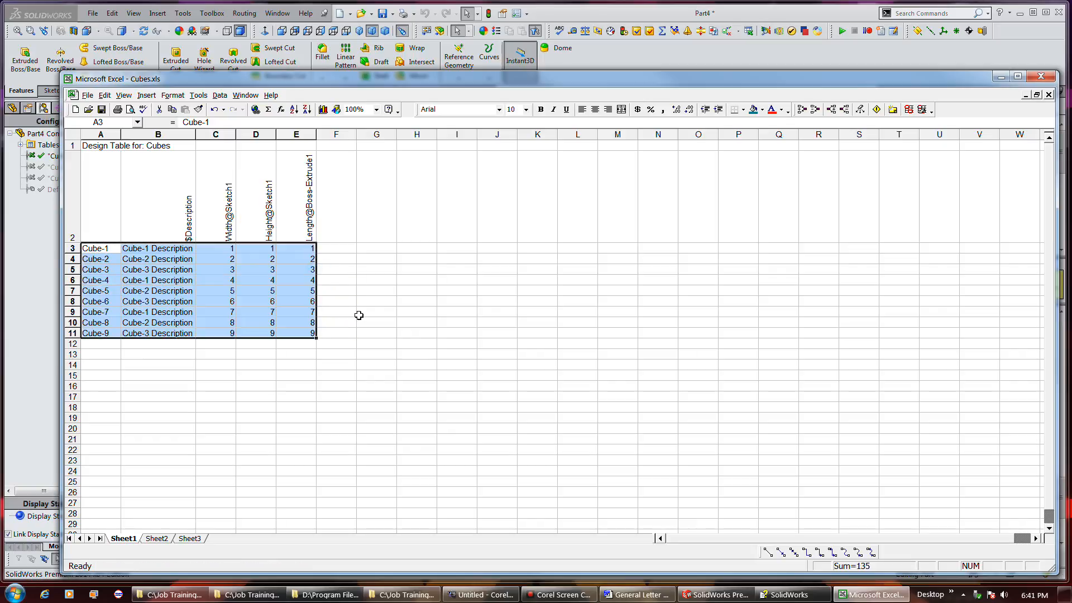
click(359, 316)
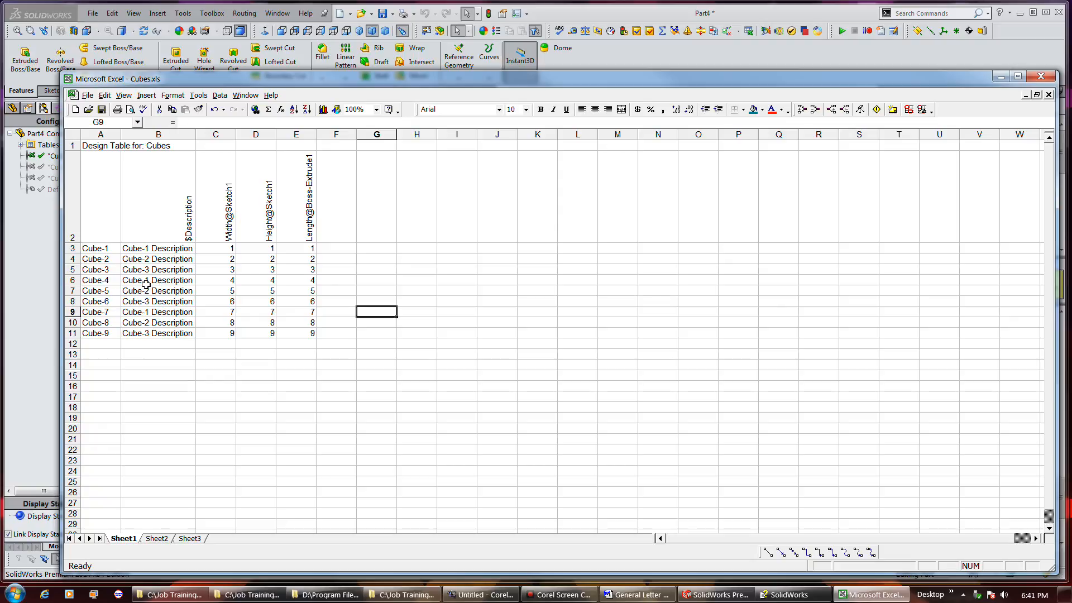
- Correct the descriptions in cells B6 to B8 to Cube-4, Cube-5 and Cube-6 Description
double_click(148, 281)
text(4)
double_click(149, 291)
text(5)
double_click(146, 297)
double_click(145, 297)
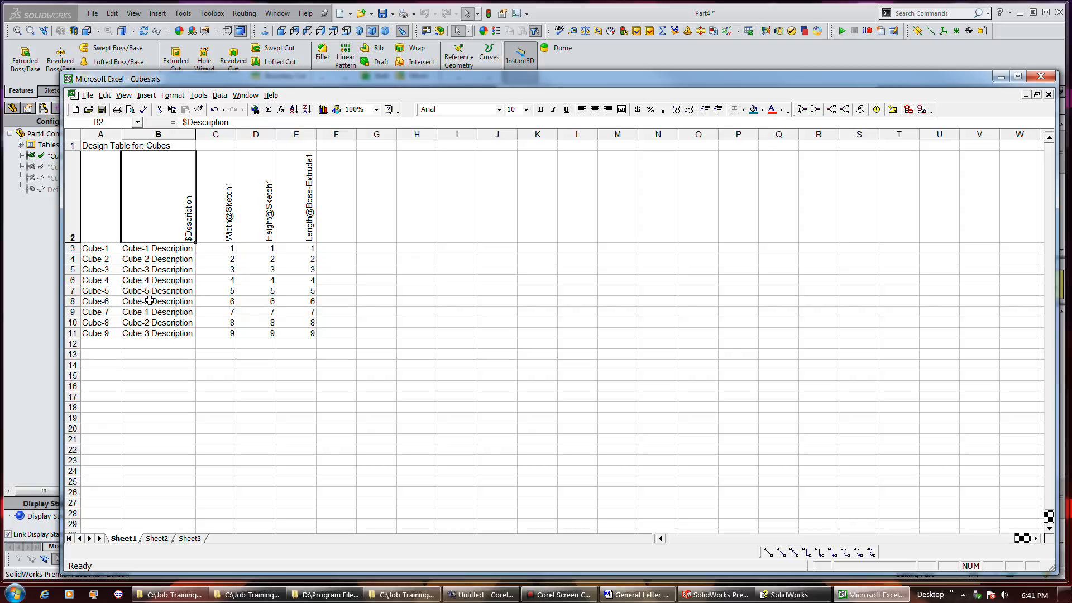
double_click(147, 302)
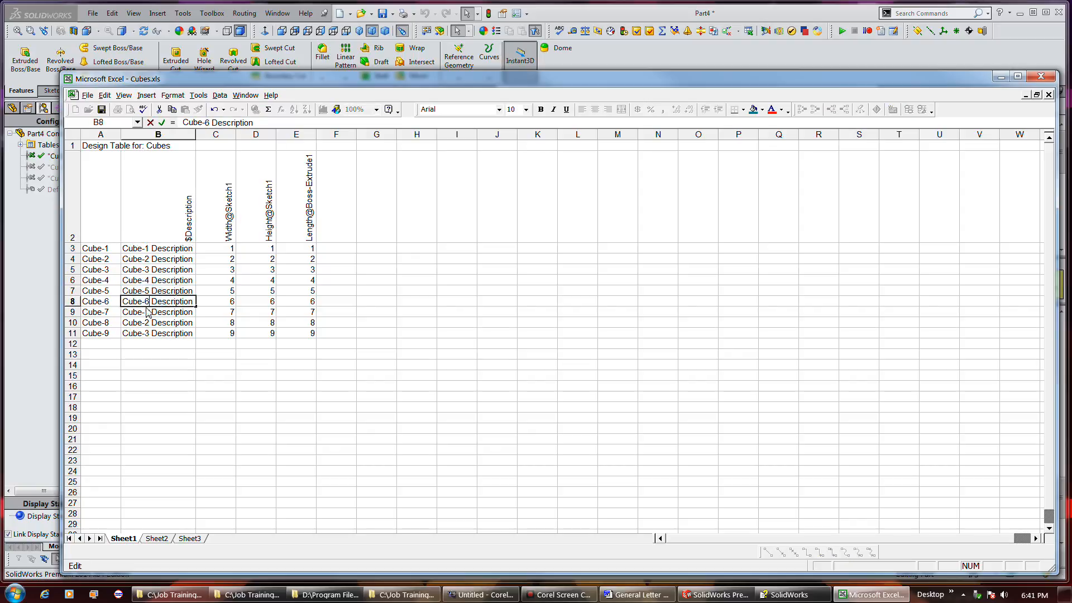
- Correct the descriptions in cells B9 to B11 to Cube-7, Cube-8 and Cube-9 Description, and save Cubes.xls
double_click(147, 312)
double_click(148, 312)
text(7)
double_click(147, 322)
double_click(147, 322)
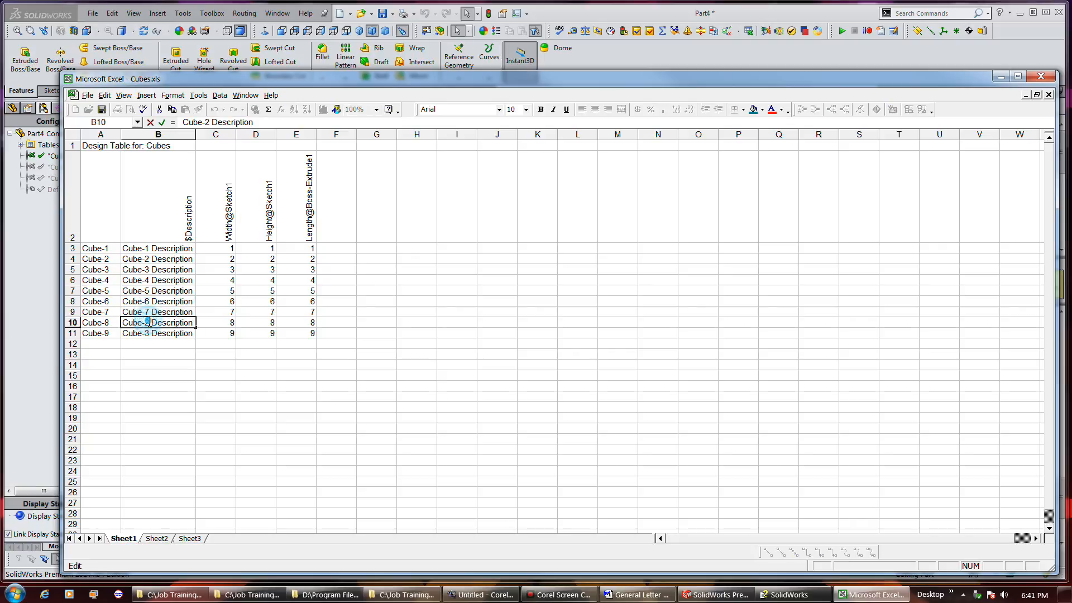
text(8)
double_click(147, 334)
text(9)
click(193, 354)
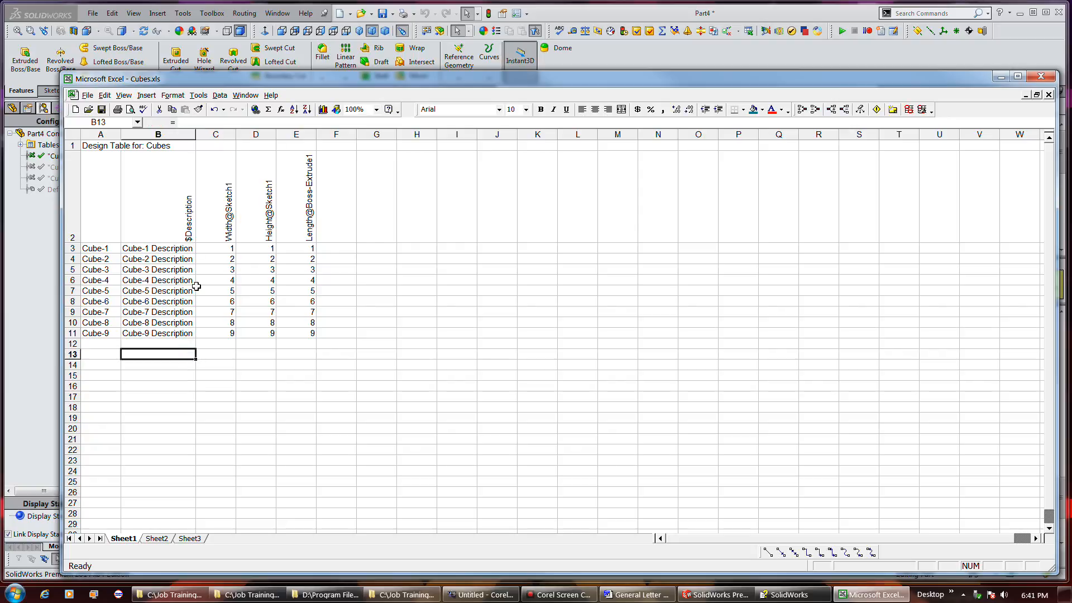
click(102, 112)
- Switch to SolidWorks, open the part's design table for editing to check its rows, and close its separate worksheet window
click(626, 53)
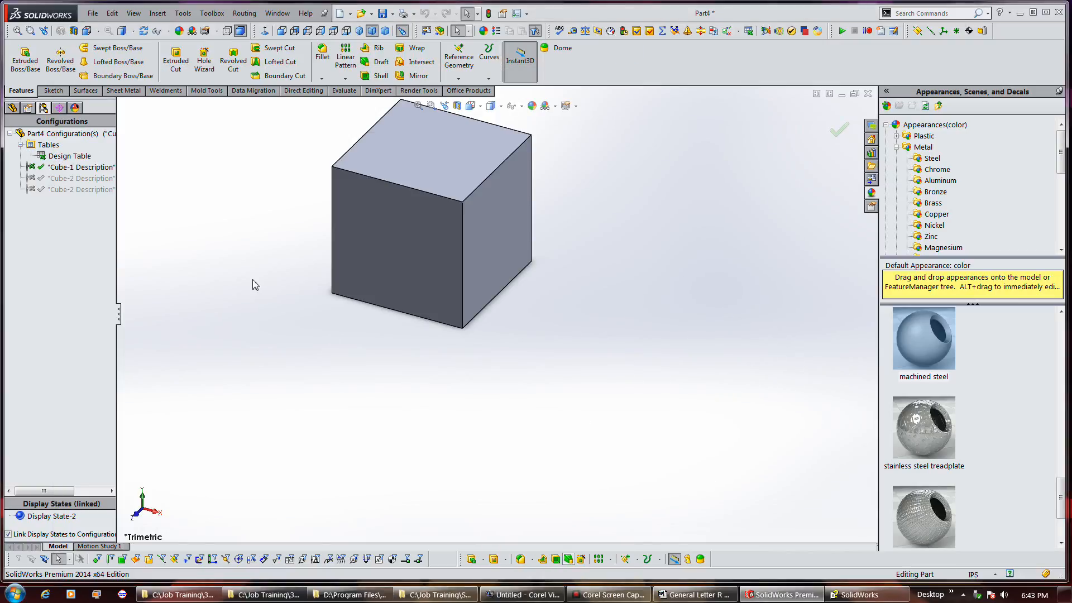
click(75, 158)
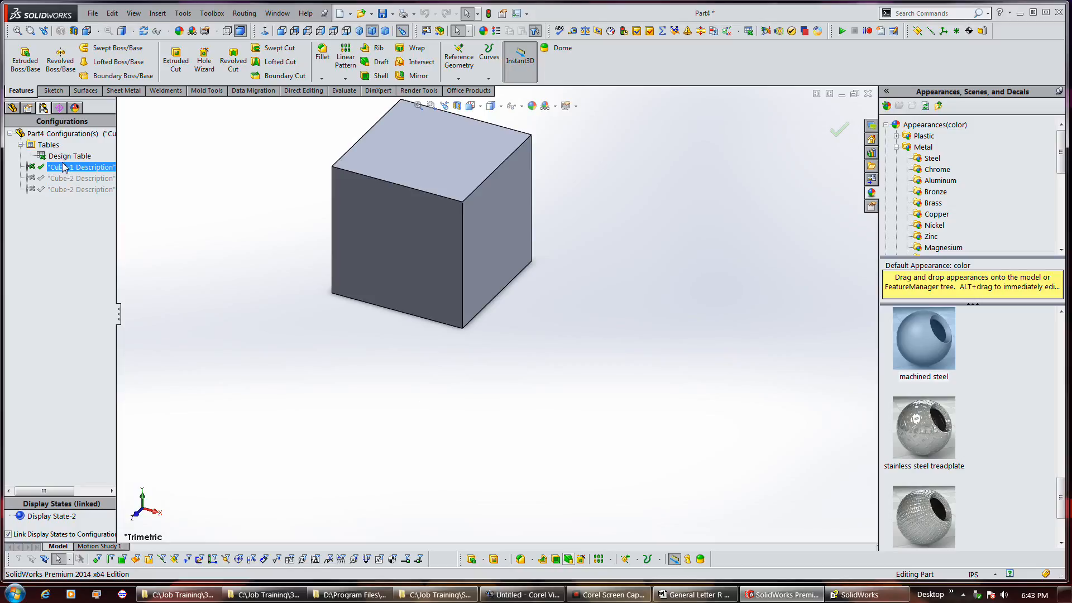
click(53, 168)
key(Up)
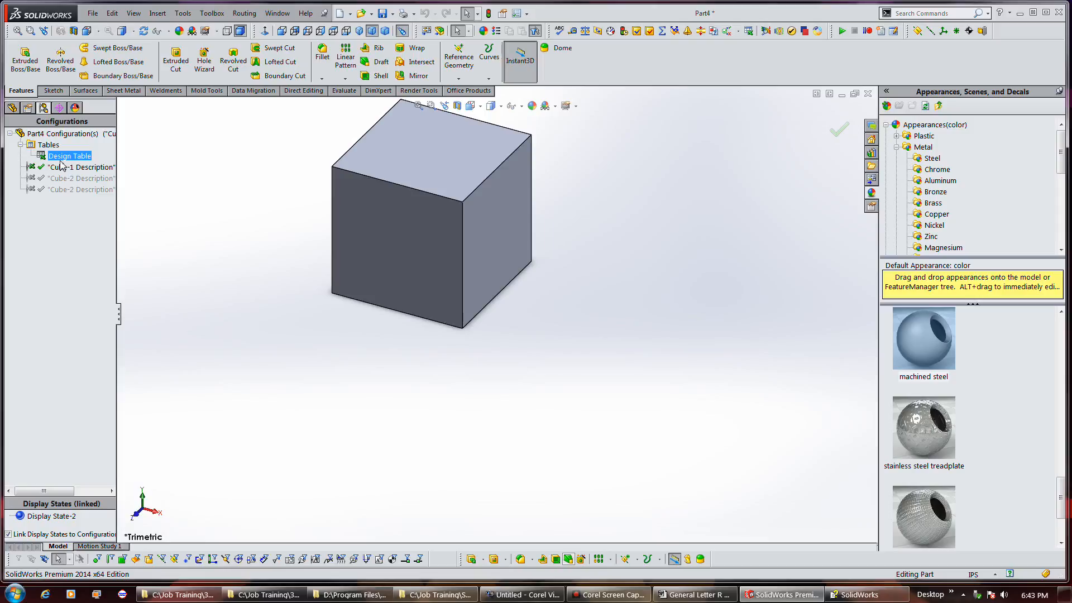
right_click(61, 163)
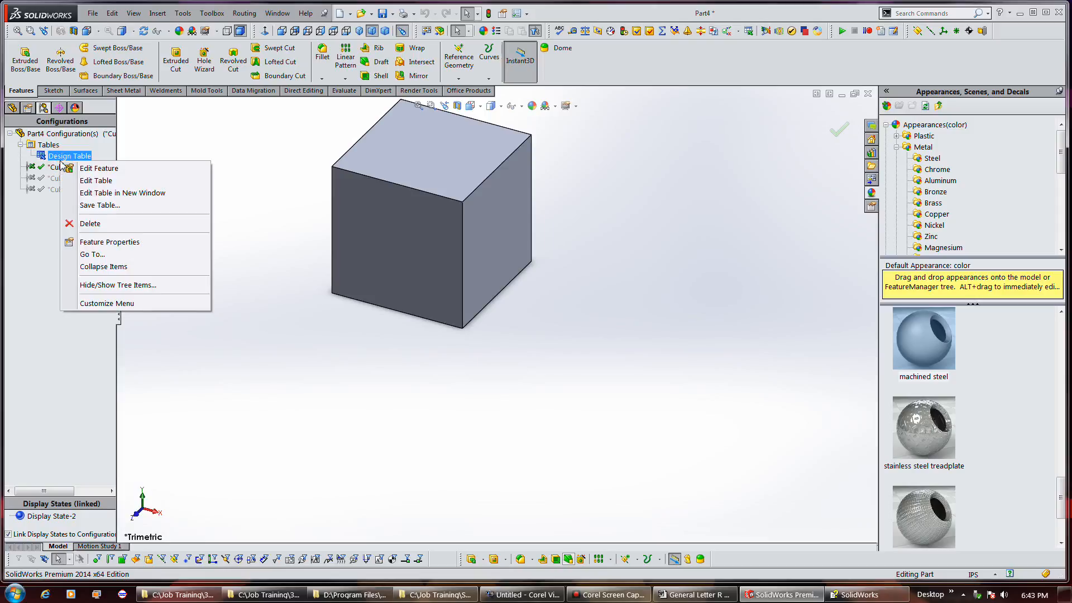
click(85, 181)
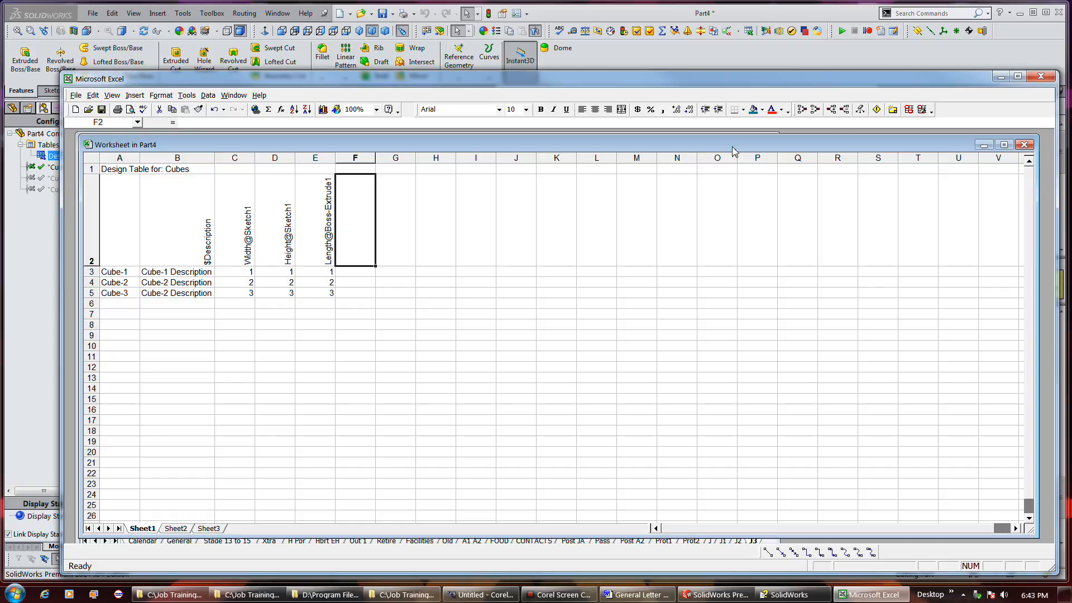
mouse_move(728, 143)
mouse_down()
mouse_move(740, 406)
mouse_move(728, 146)
mouse_up()
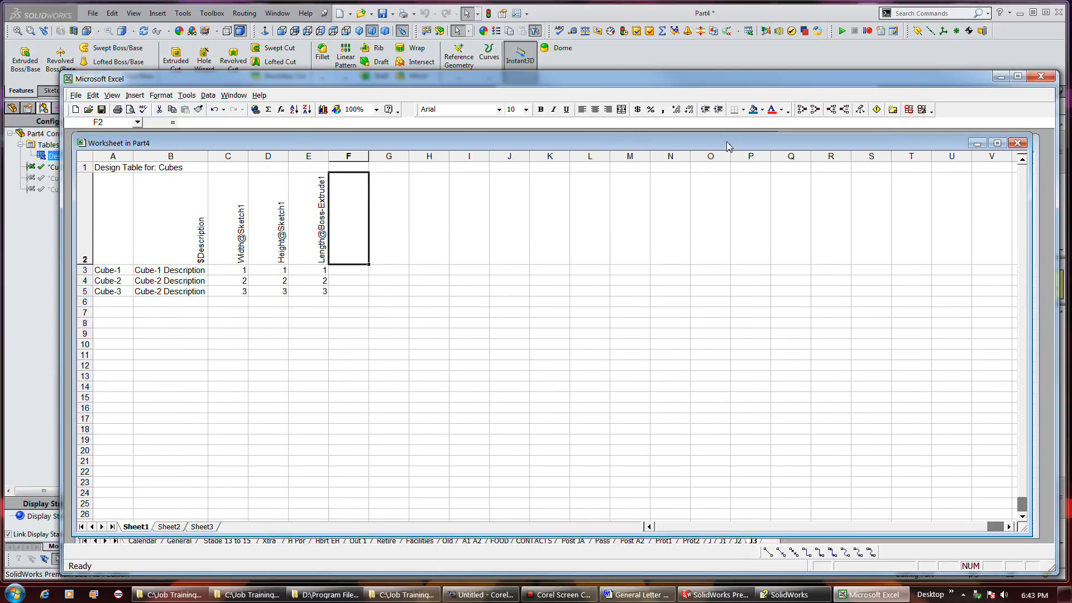
click(1017, 145)
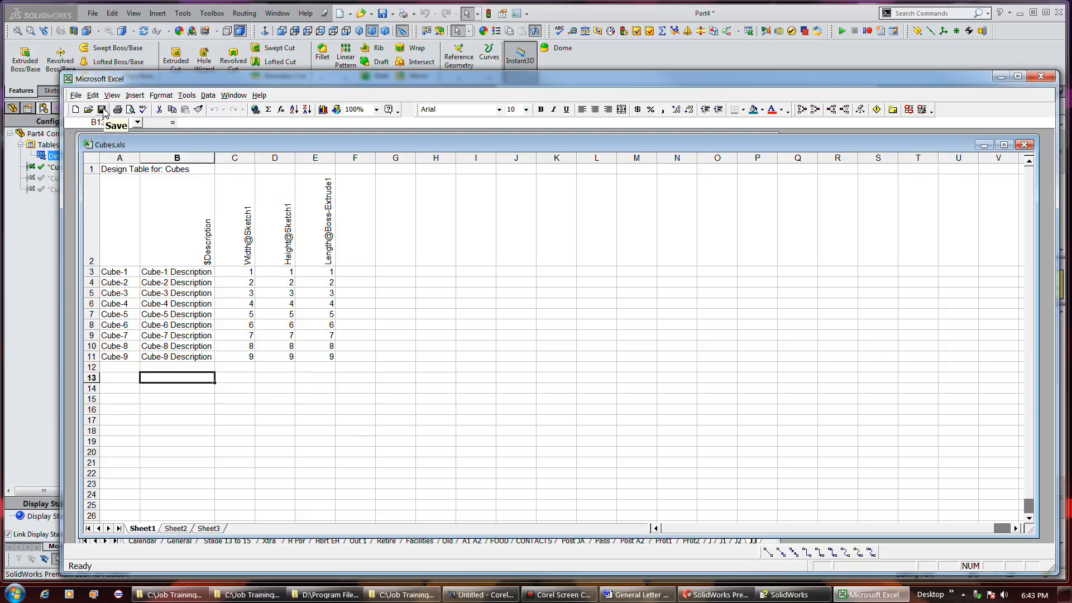
- Save and close the Cubes.xls workbook in Excel, leaving the embedded design table in SolidWorks as well
click(103, 110)
click(609, 61)
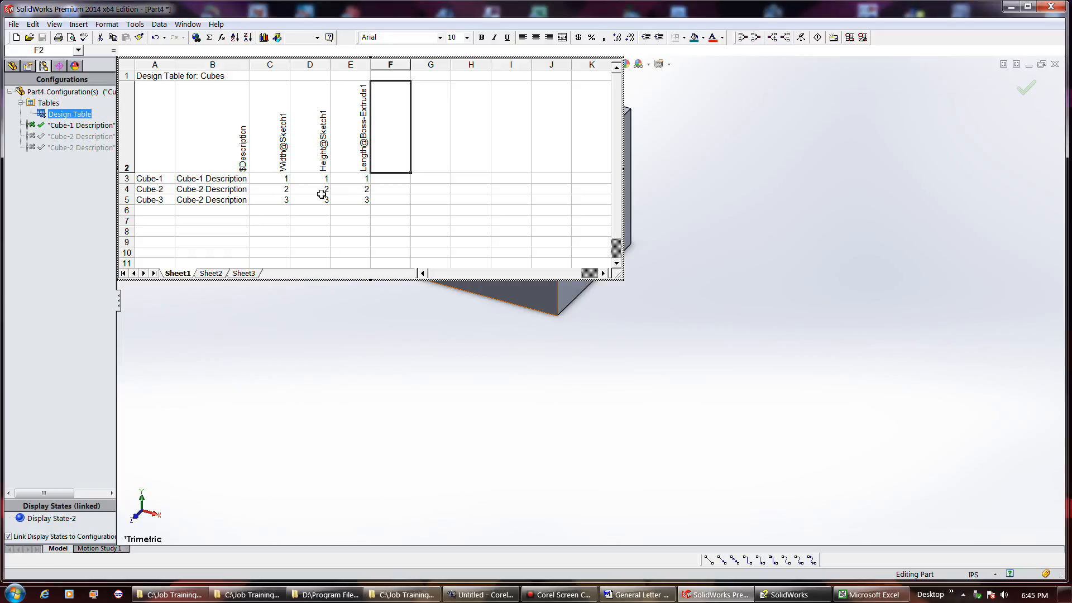
click(790, 247)
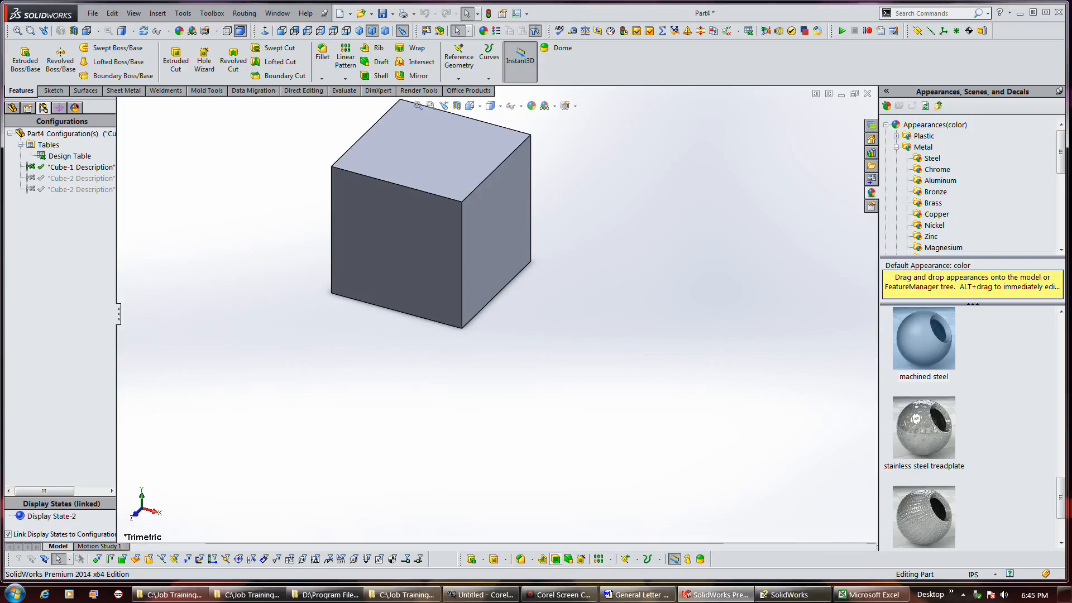
click(869, 595)
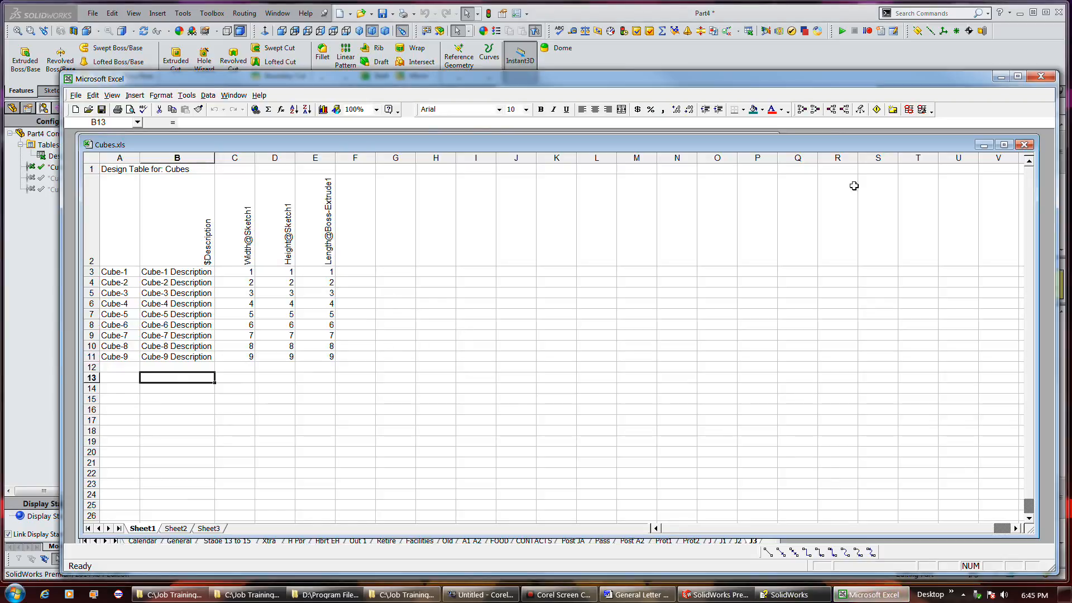
click(1025, 144)
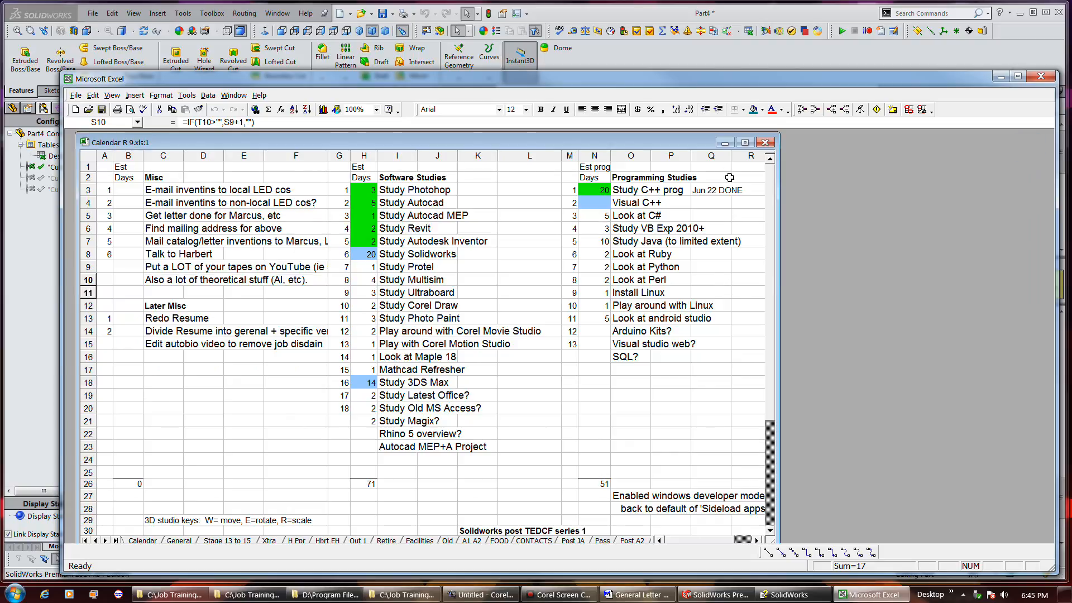
click(745, 143)
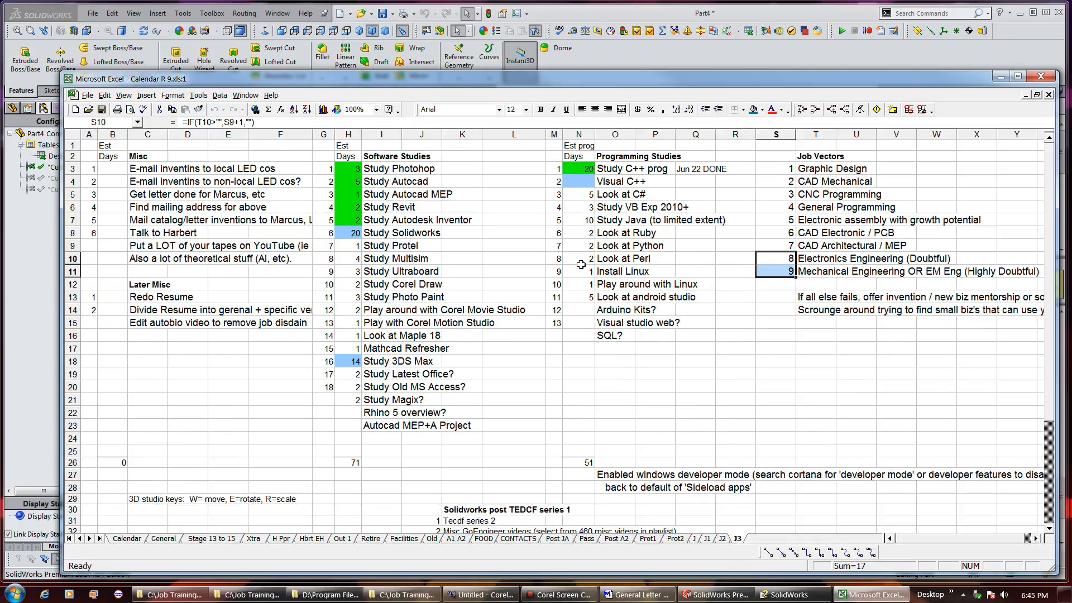
click(245, 95)
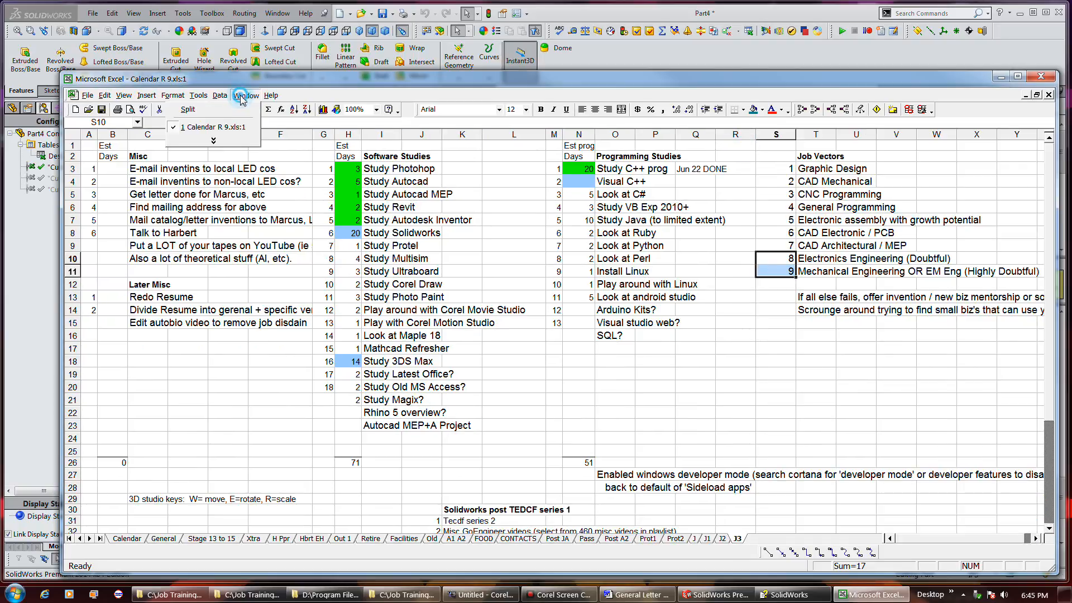
click(243, 96)
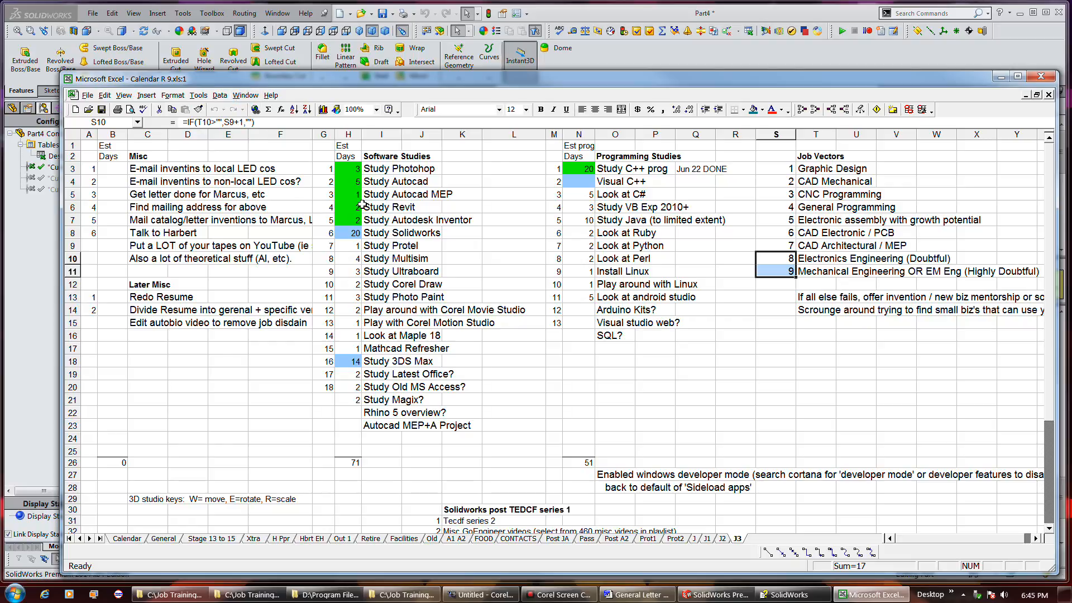
- Edit the design table inside the SolidWorks part and extend the Cube-1 to Cube-3 rows as a series down to Cube-7 in row 9
click(614, 63)
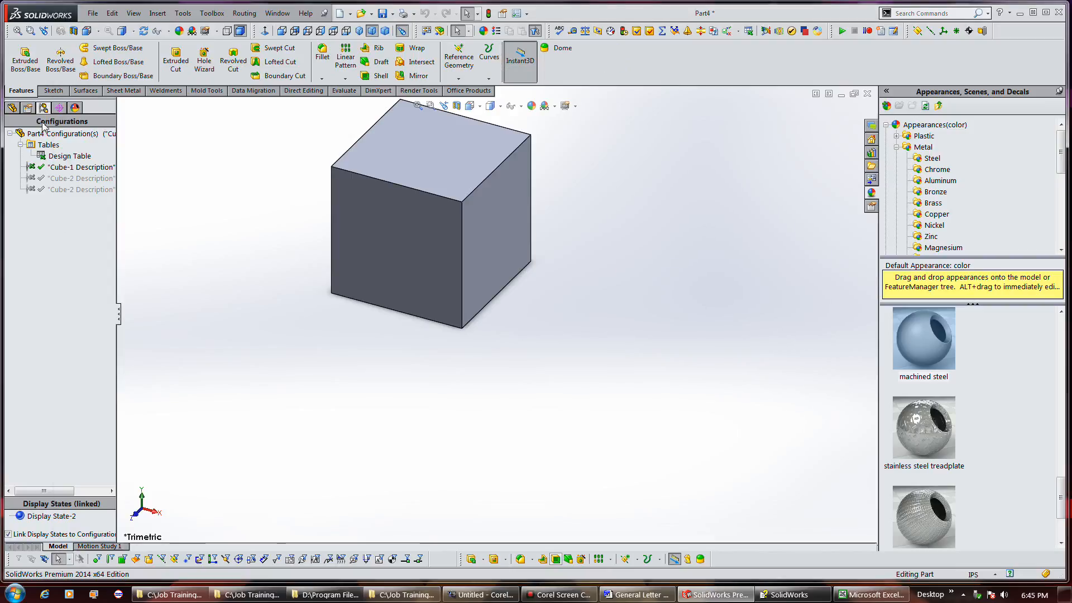
click(67, 157)
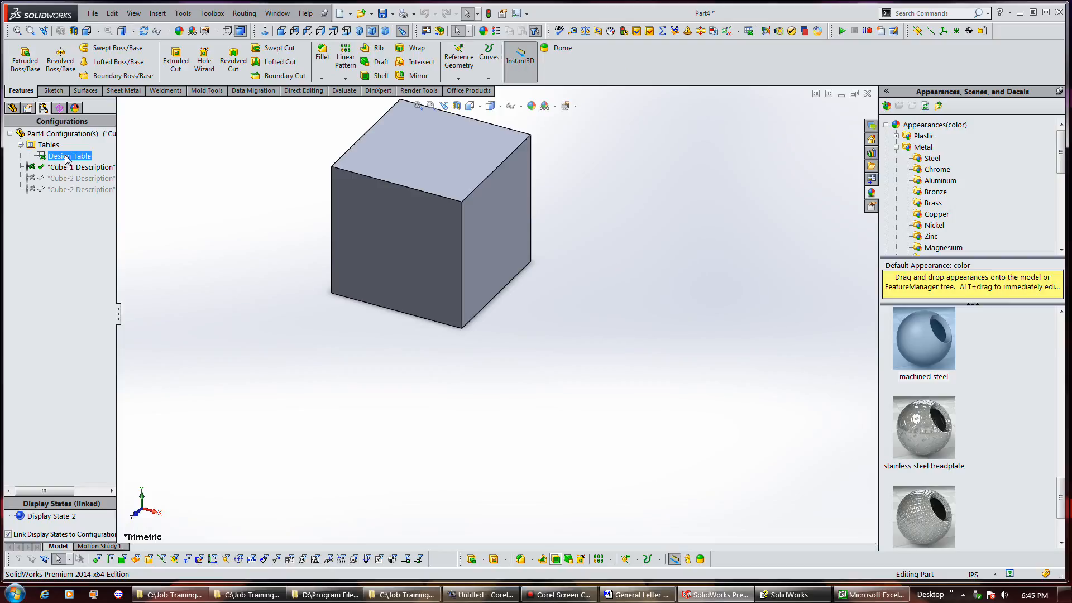
right_click(67, 159)
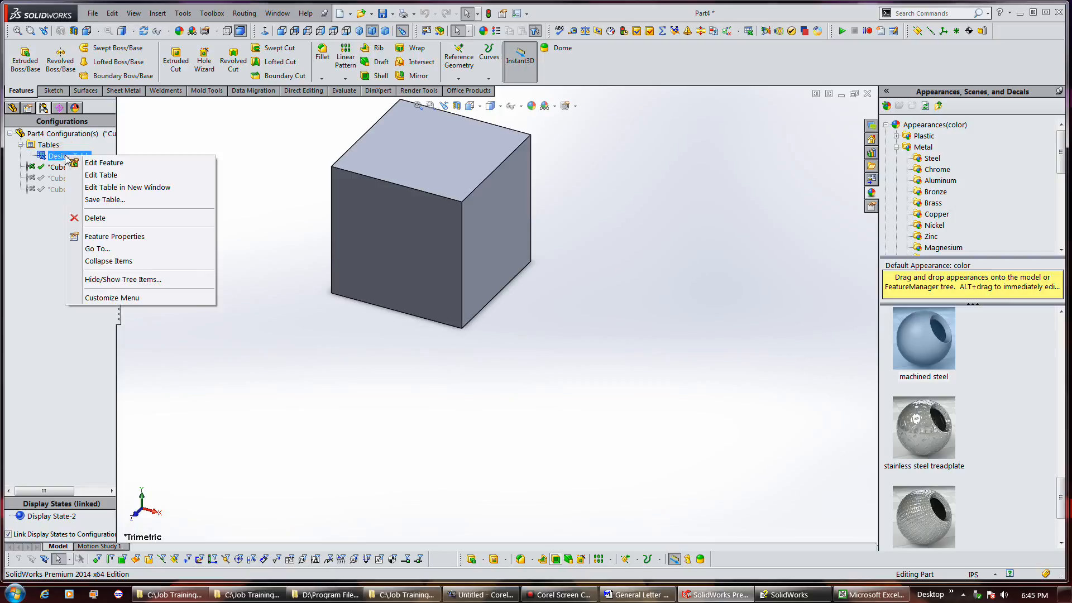
click(100, 176)
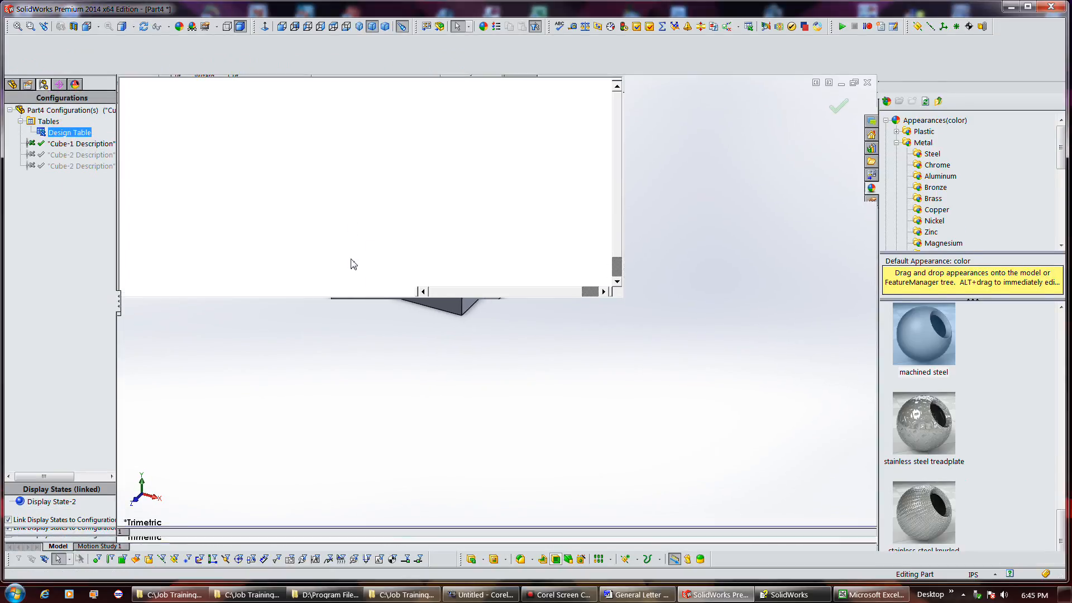
click(351, 260)
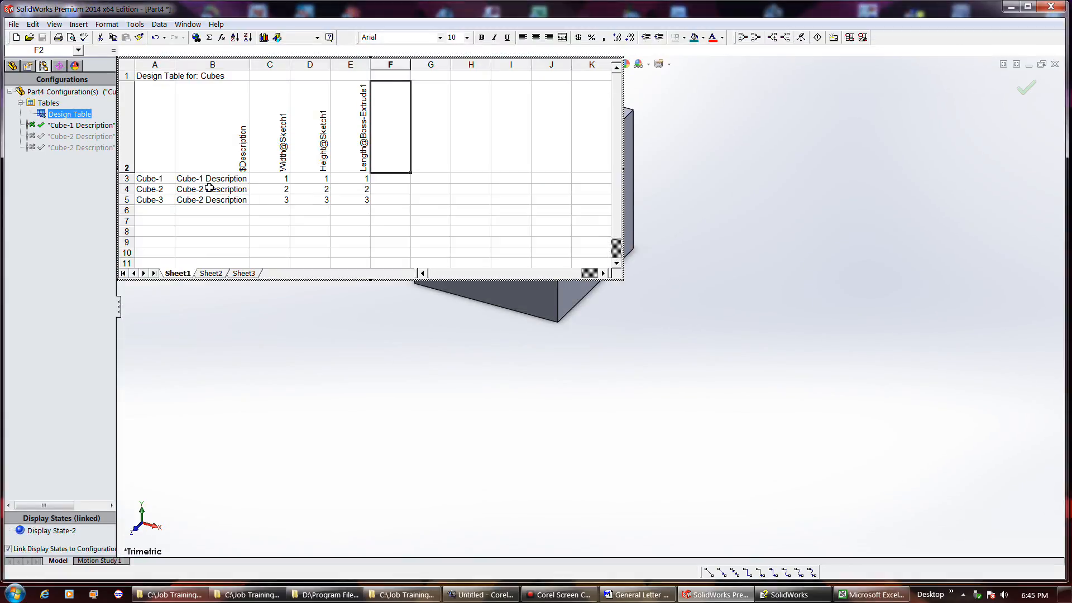
drag(152, 177, 374, 245)
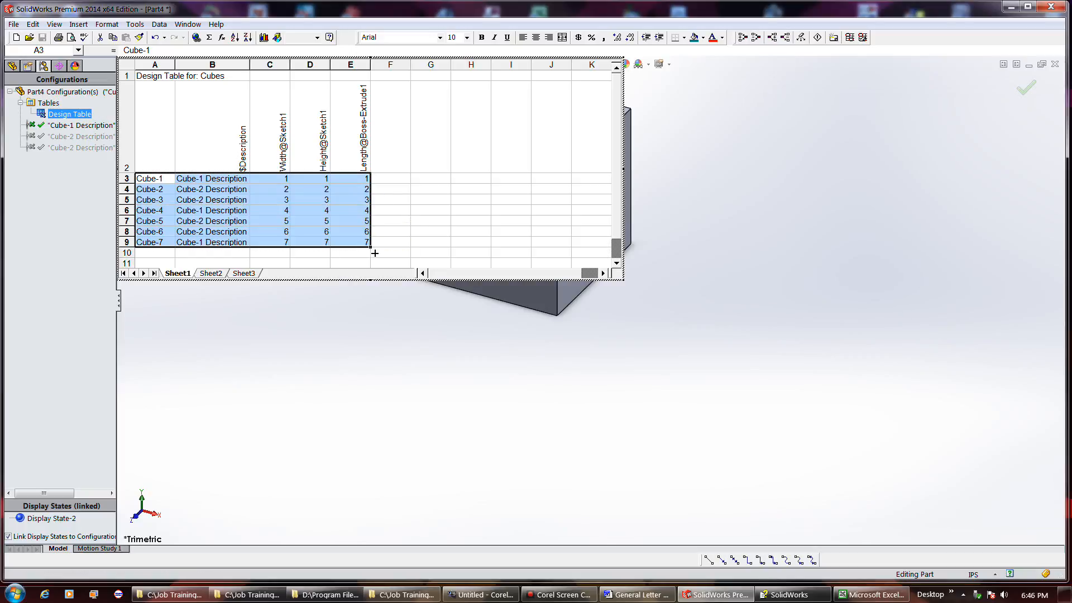
click(396, 211)
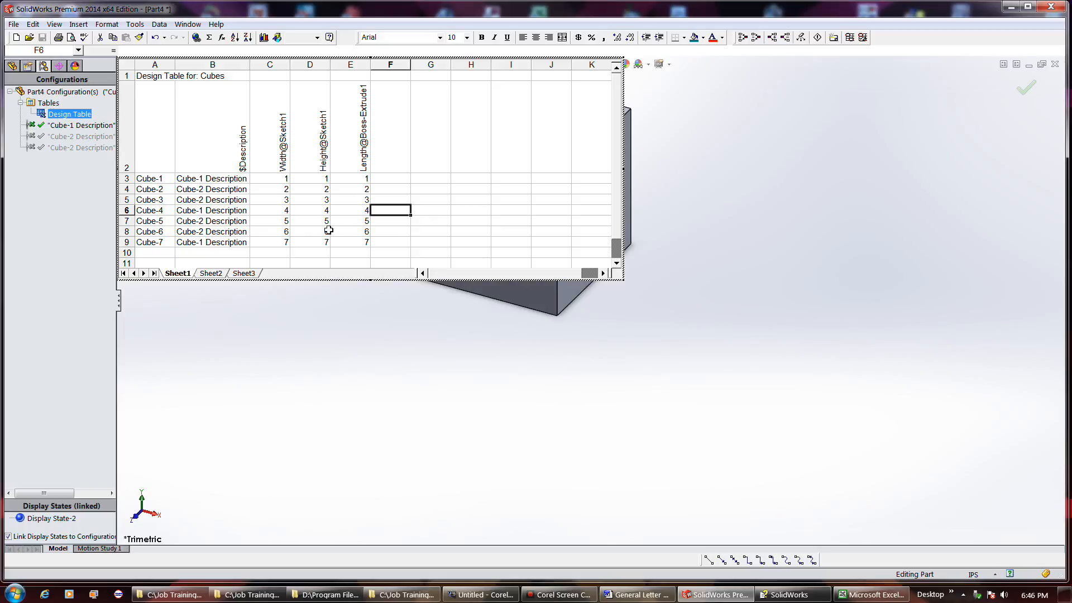
- Correct the descriptions in cells B6 and B7 of the embedded design table to Cube-4 and Cube-5 Description
click(200, 210)
double_click(201, 211)
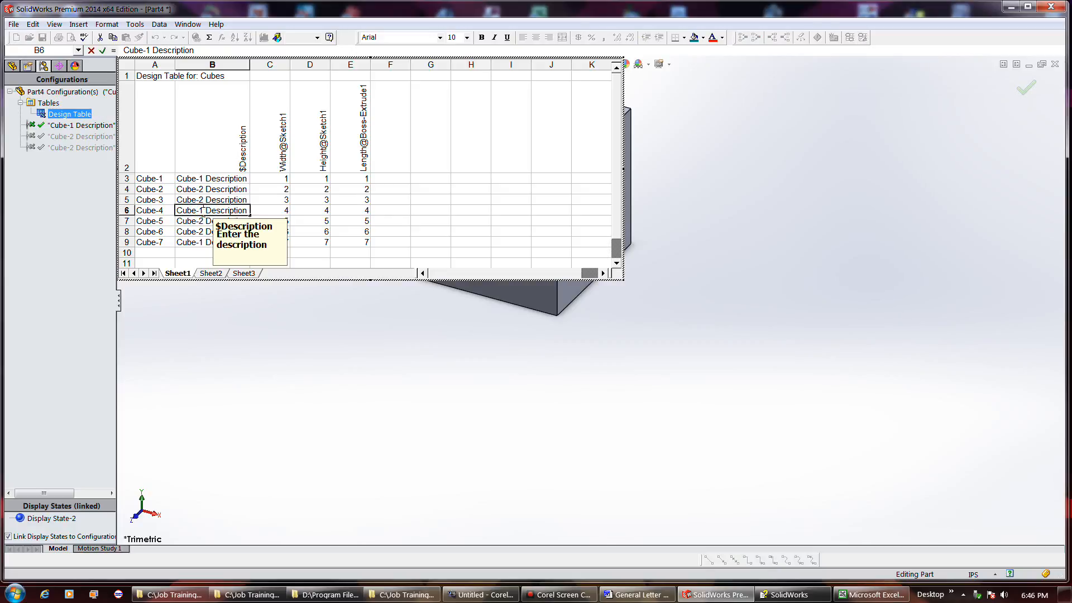
key(BackSpace)
text(4)
click(201, 222)
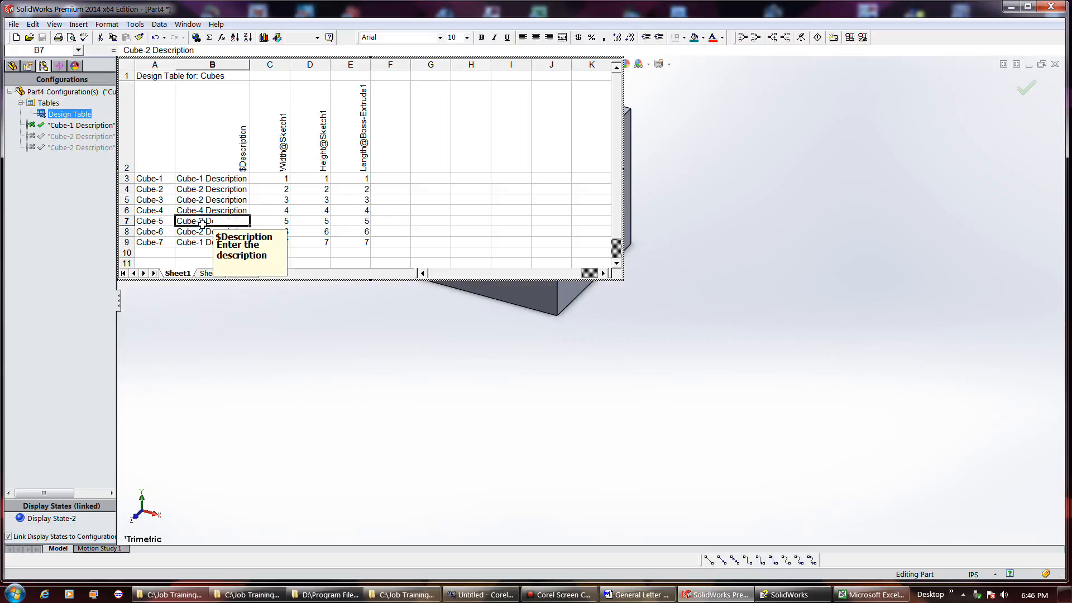
double_click(200, 223)
key(BackSpace)
text(5)
- Correct the descriptions in B8 and B9 to Cube-6 and Cube-7 Description, and close the design table to generate the new configurations
click(200, 232)
double_click(200, 232)
key(BackSpace)
text(6)
click(200, 241)
double_click(200, 242)
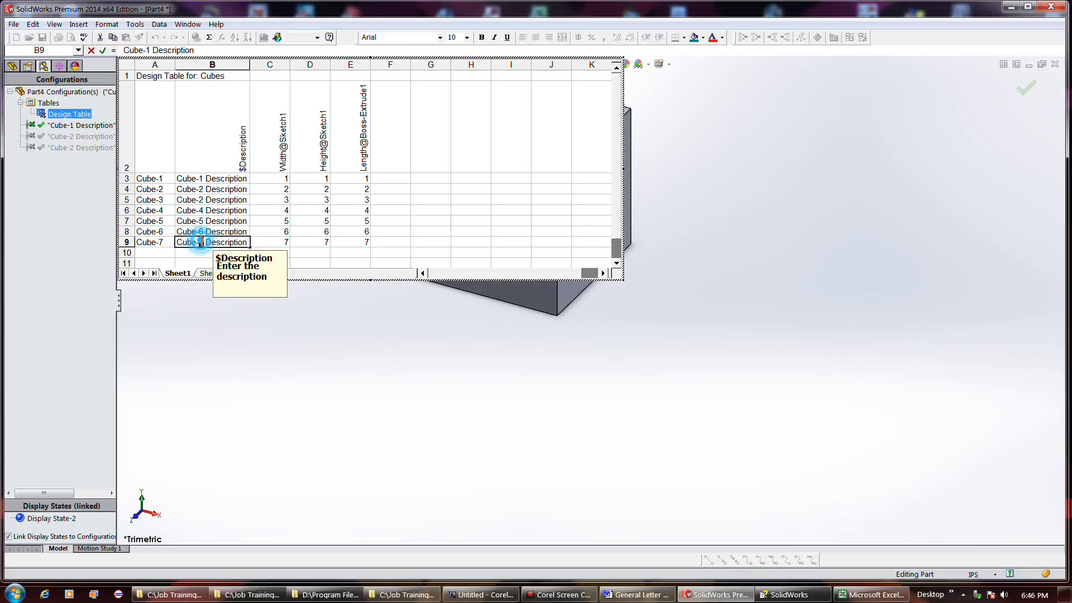
text(7)
click(269, 228)
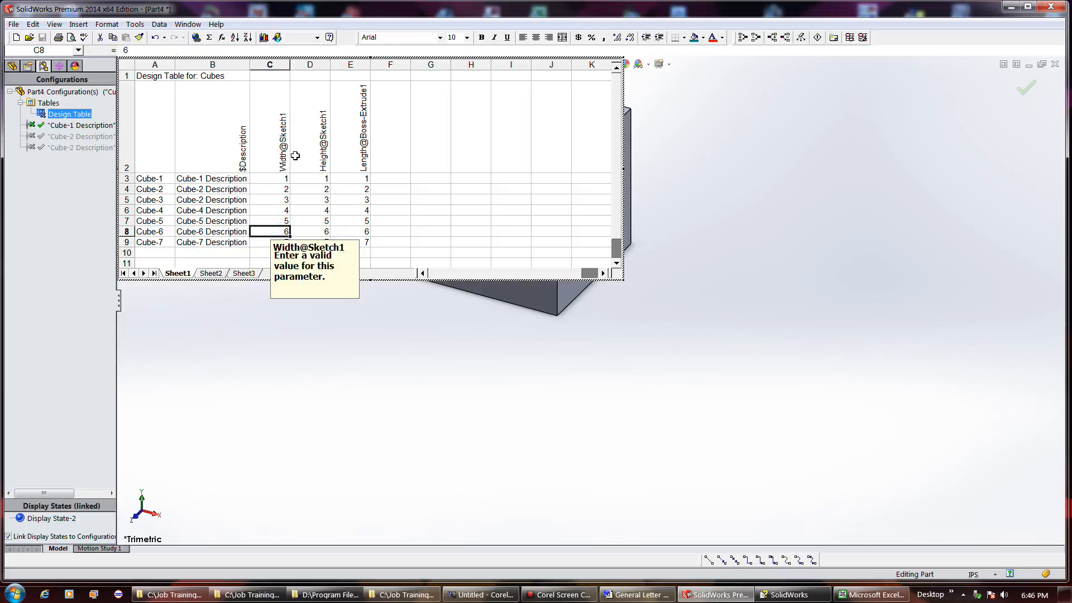
click(903, 181)
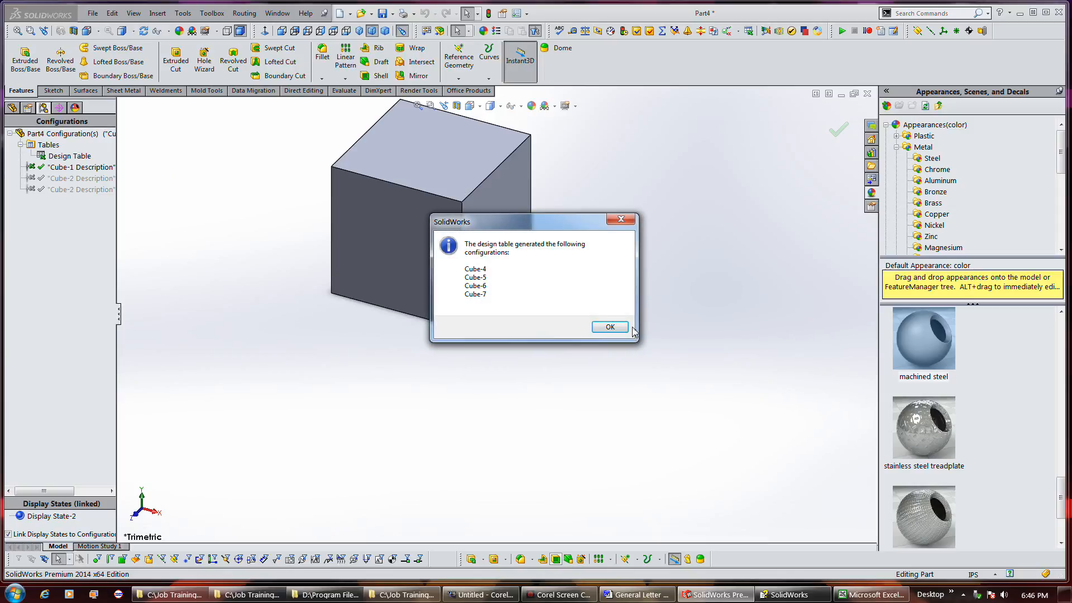
click(610, 327)
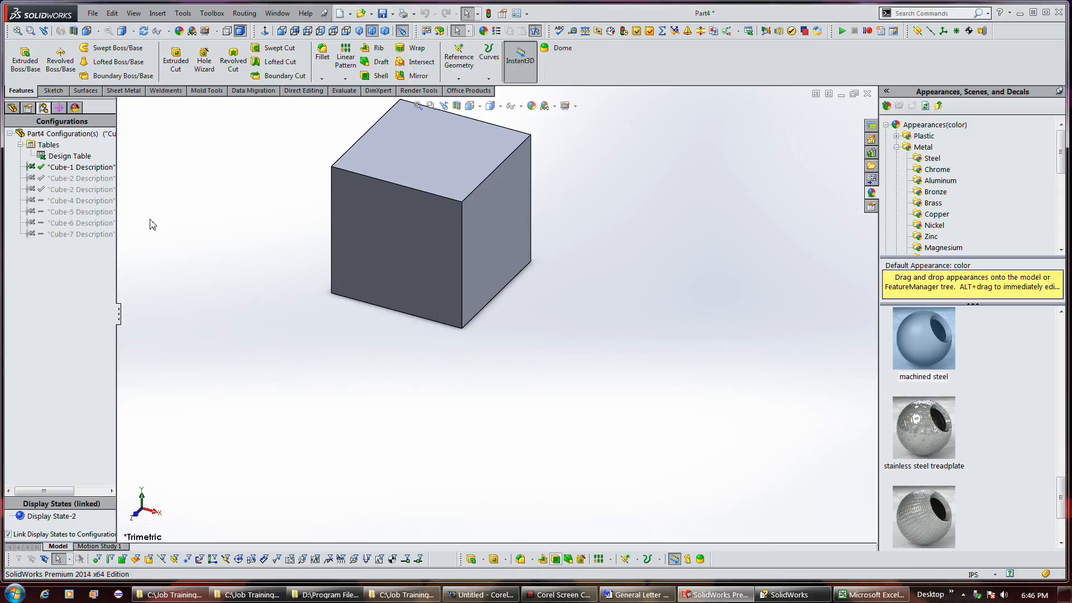
- Activate the Cube-4 and Cube-7 configurations, and step back through the others to Cube-1 to compare the cube sizes
click(72, 203)
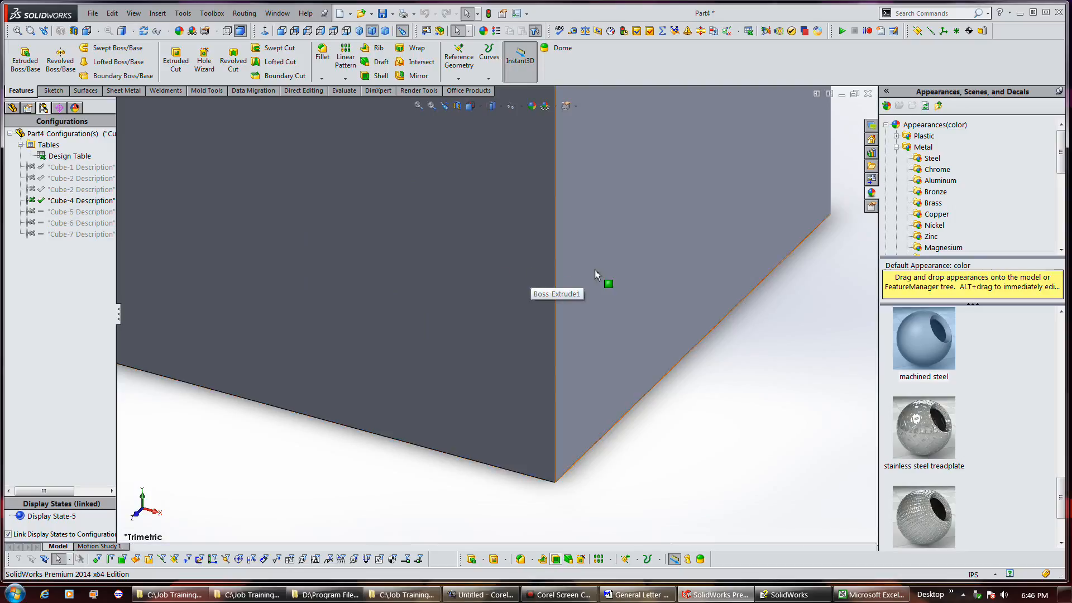
click(59, 225)
double_click(59, 233)
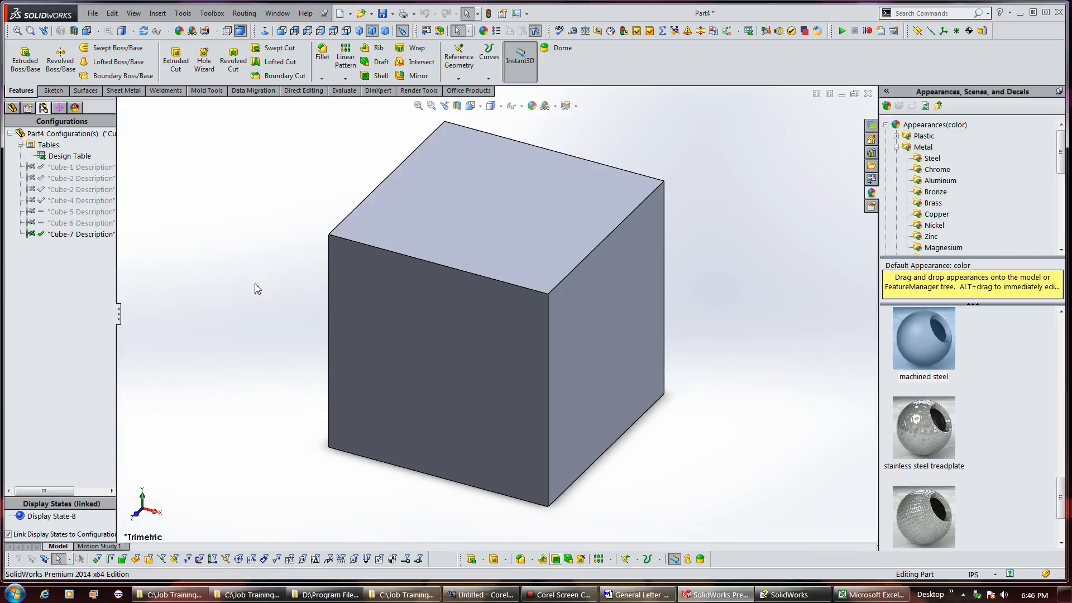
double_click(60, 222)
click(60, 210)
double_click(61, 211)
double_click(60, 201)
click(62, 189)
double_click(67, 178)
double_click(61, 167)
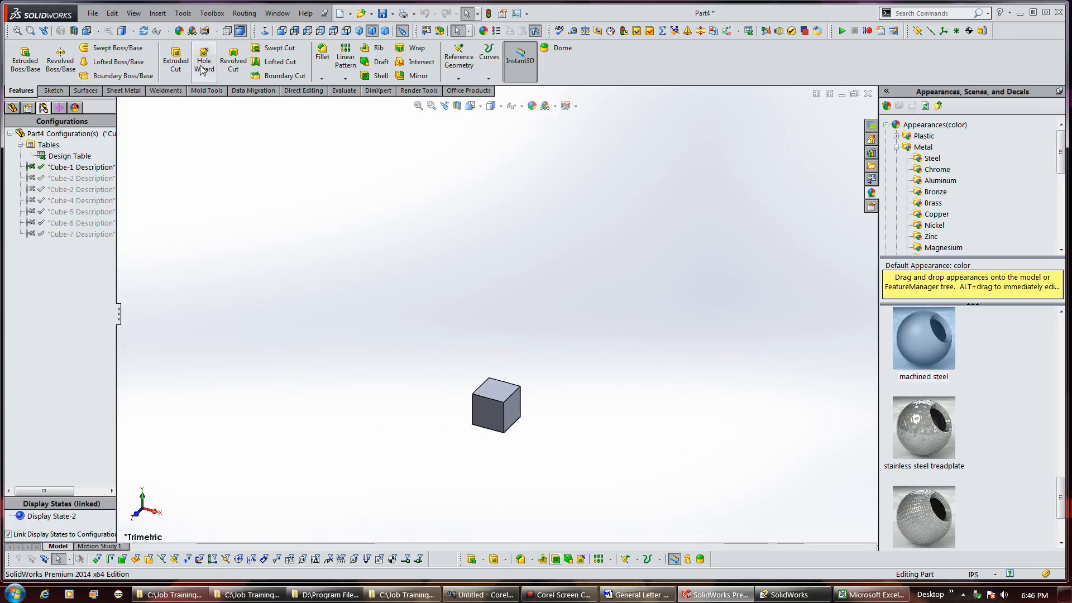
- Save the cube part under the file name Cubert
click(382, 12)
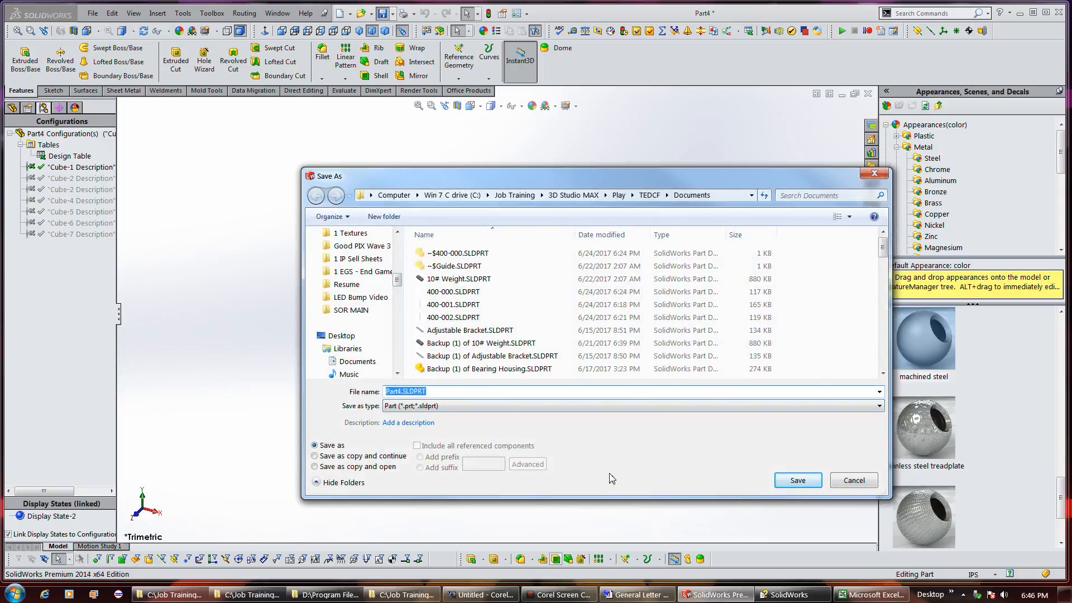
text(Cube)
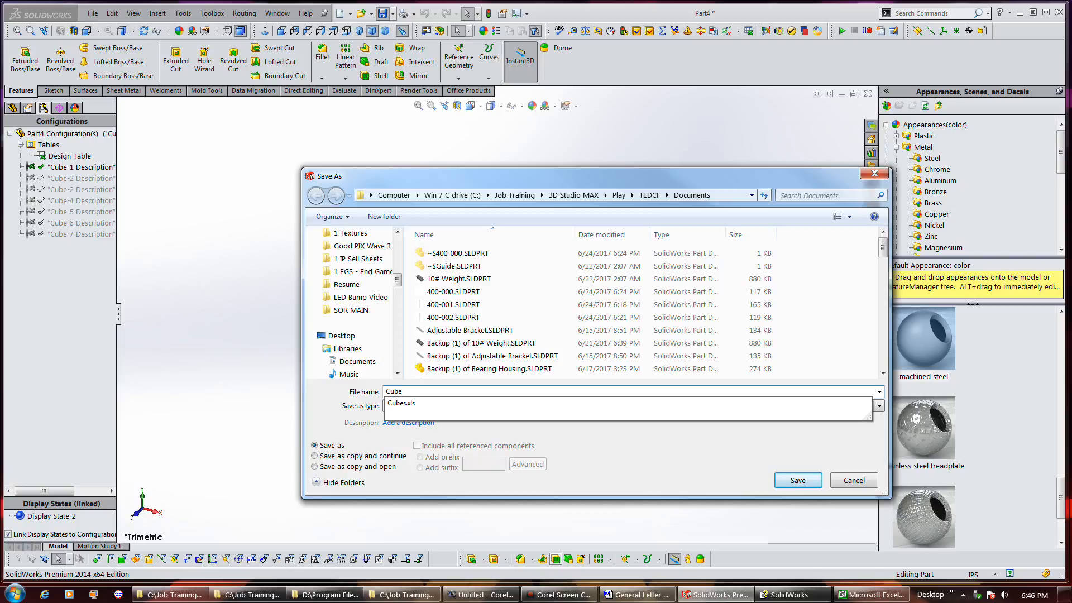
key(Return)
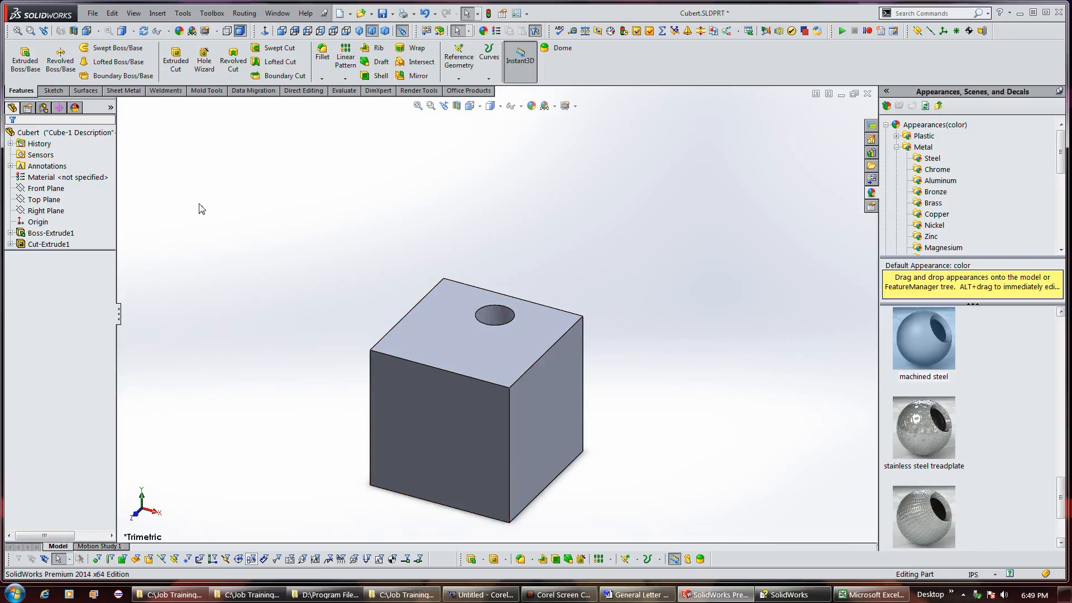
- Turn on Display Annotations and Enable Annotation View Visibility for the part's annotations
click(60, 166)
right_click(62, 168)
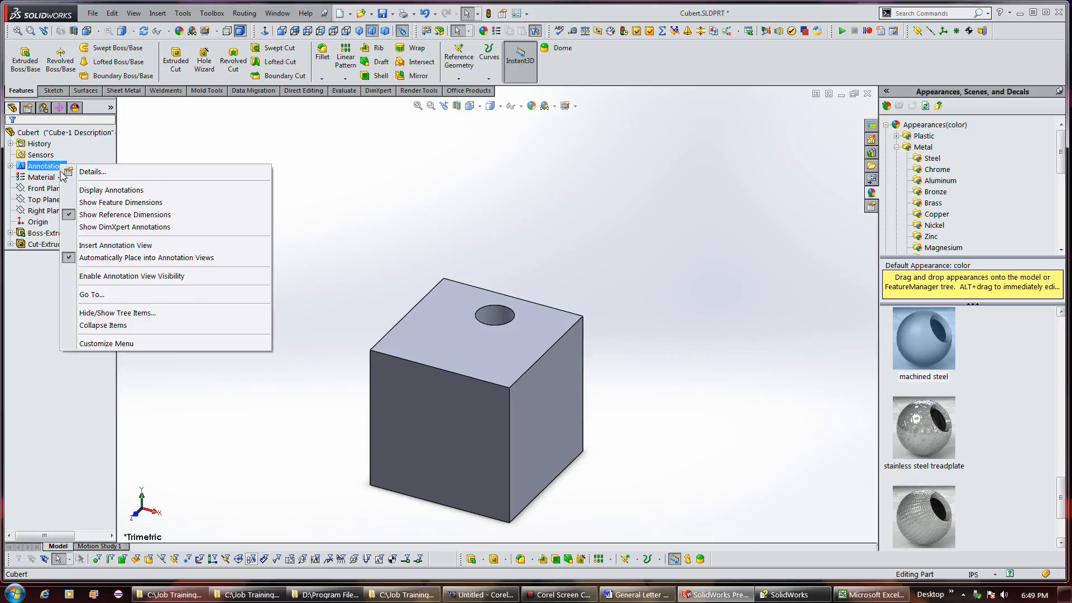
click(78, 190)
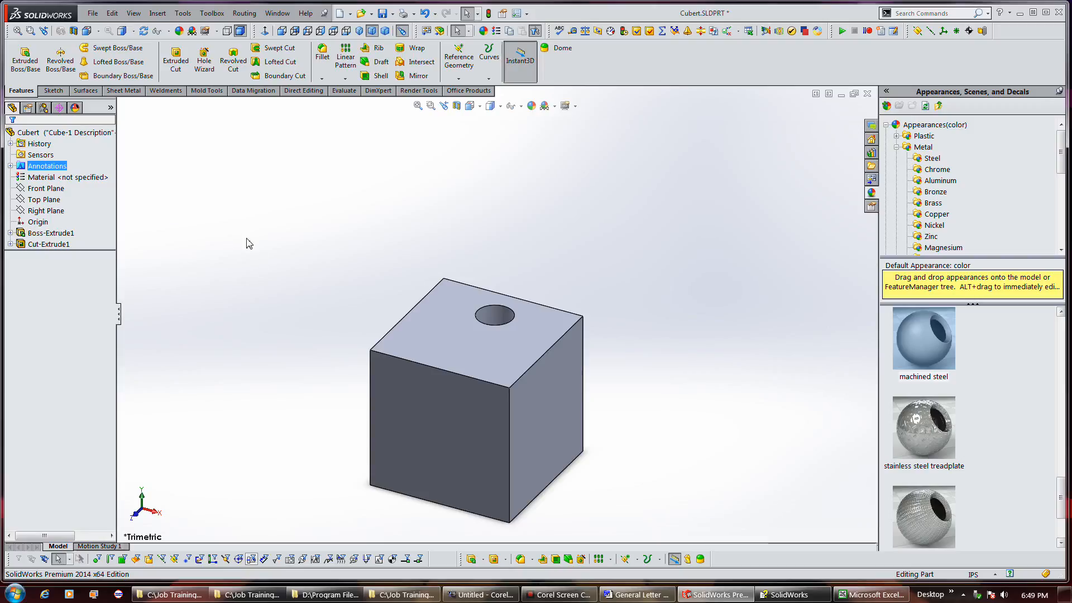
right_click(62, 168)
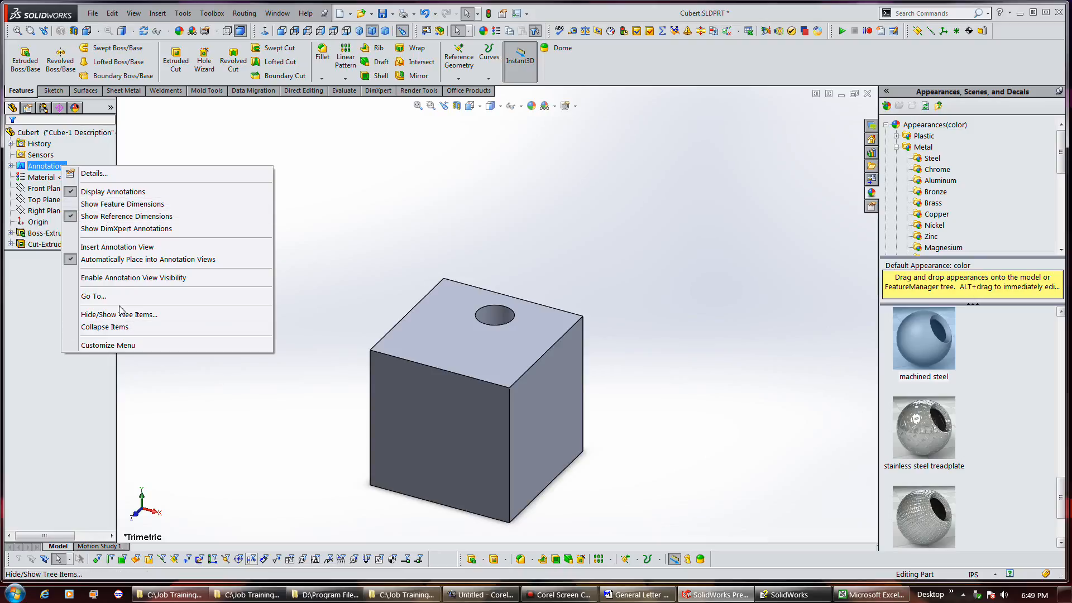
click(116, 279)
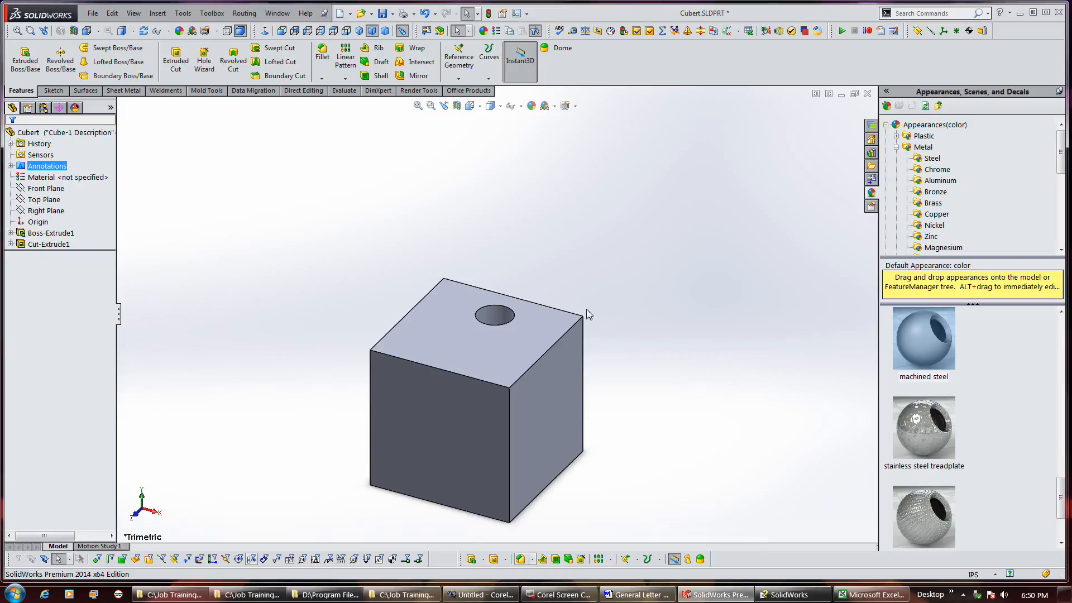
- Show the feature dimensions on the cube and expand the Annotations folder
right_click(45, 166)
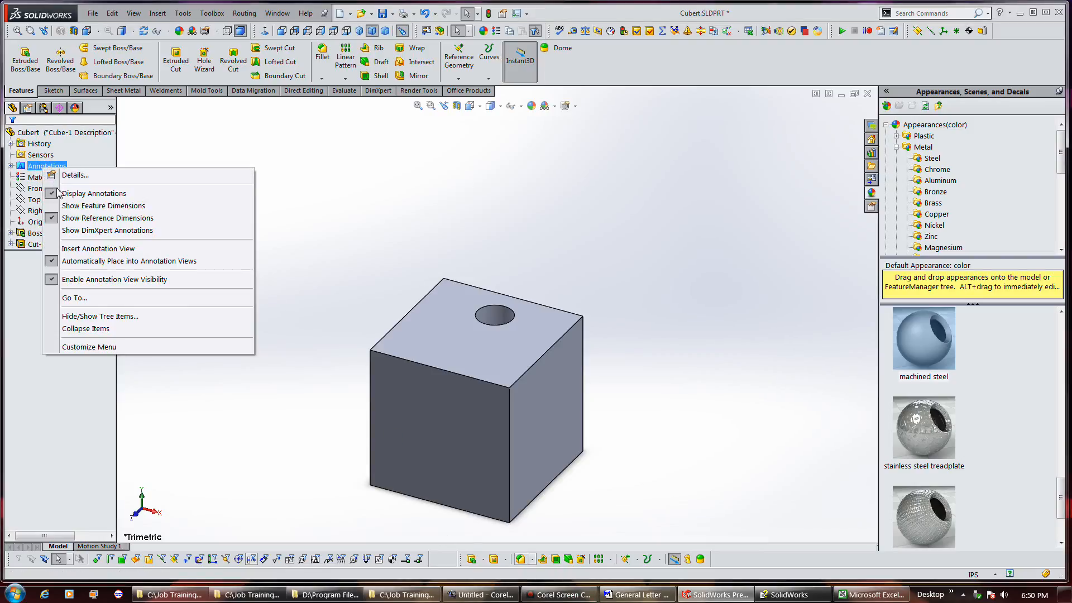
click(69, 207)
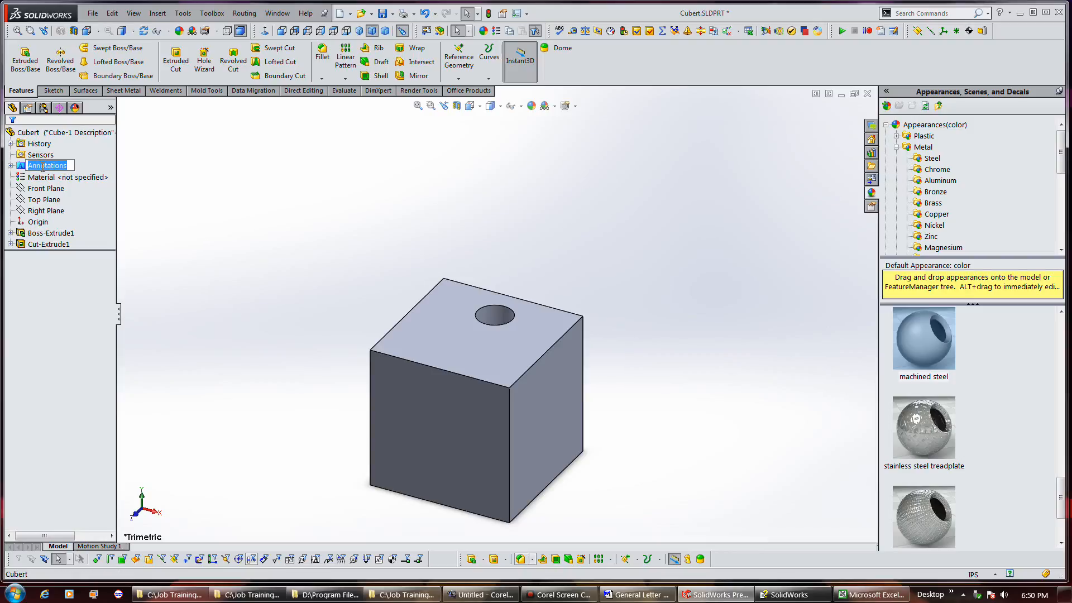
right_click(61, 169)
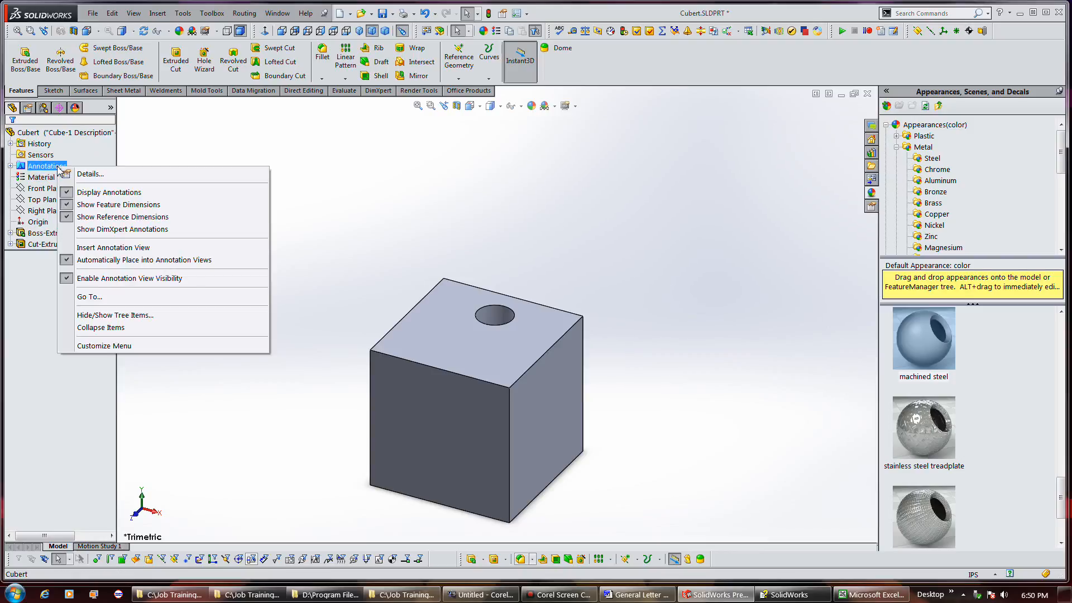
click(91, 161)
click(366, 274)
scroll(367, 275, up, 3)
scroll(447, 395, down, 3)
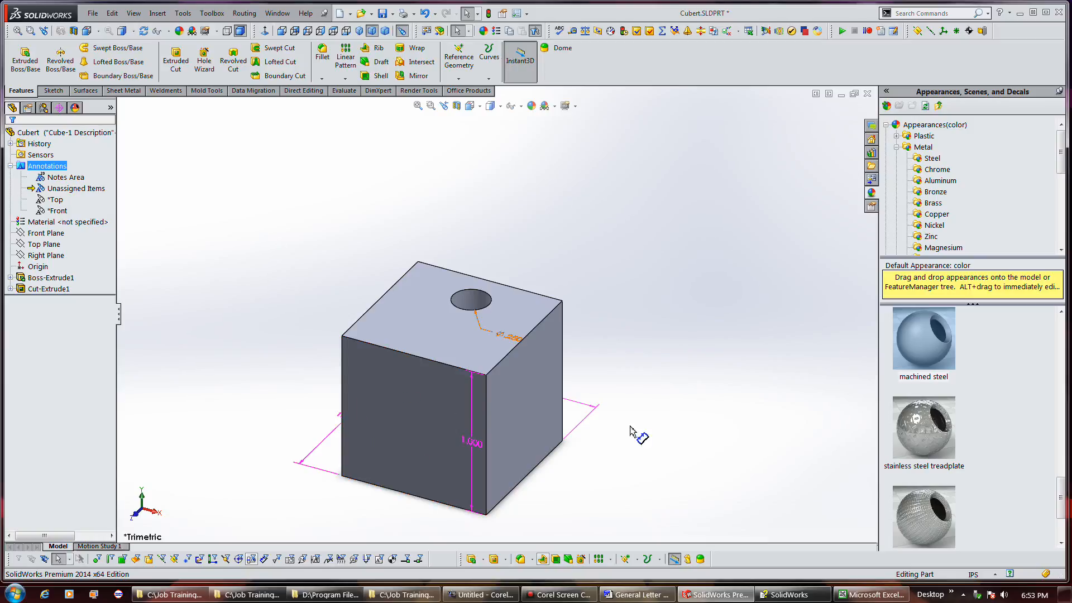
click(256, 198)
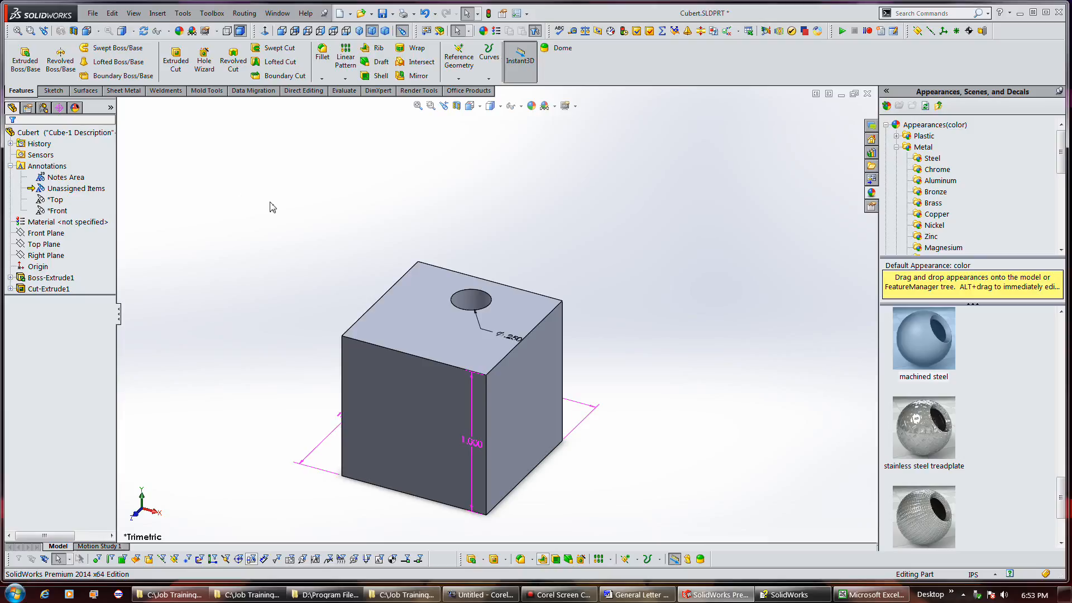
- Turn Display Annotations off and back on twice to compare the cube with and without its dimensions
click(47, 166)
click(309, 224)
click(51, 166)
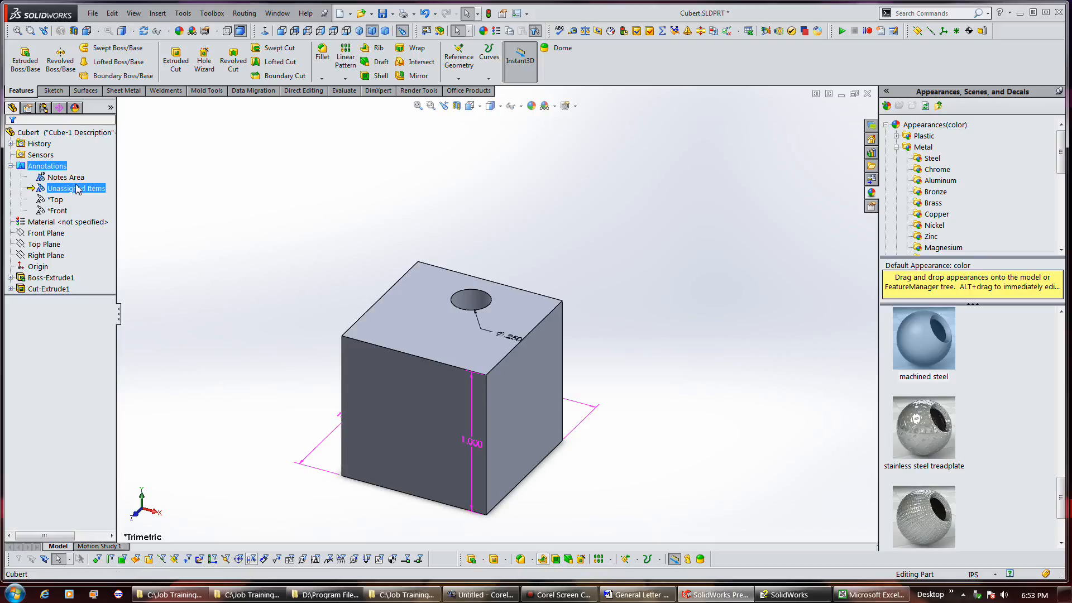
right_click(54, 169)
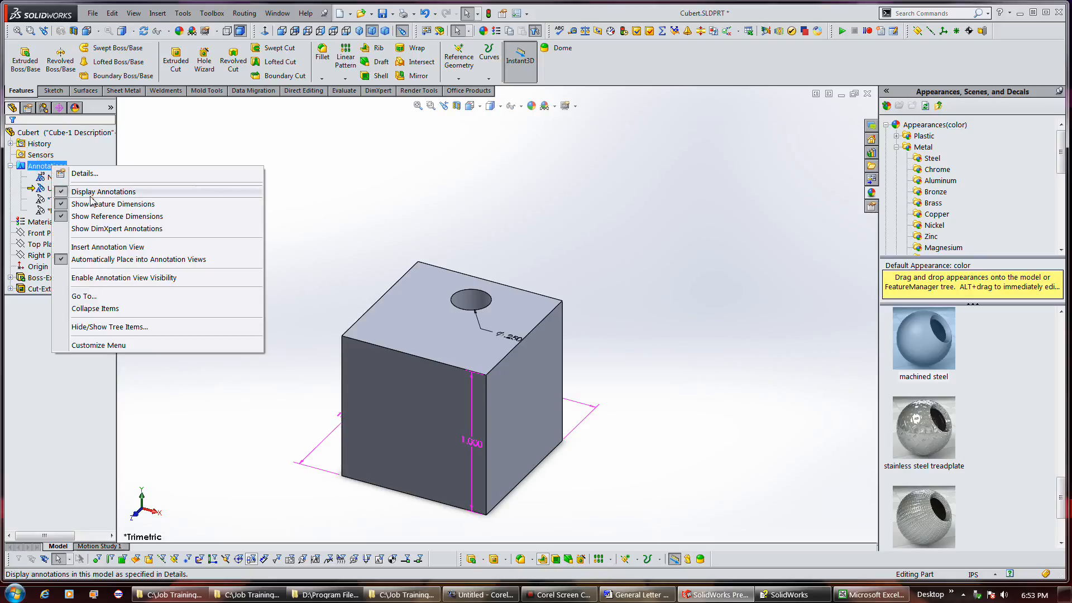
click(92, 192)
mouse_move(266, 212)
mouse_down()
mouse_move(567, 447)
mouse_move(287, 277)
mouse_up()
click(49, 167)
right_click(49, 167)
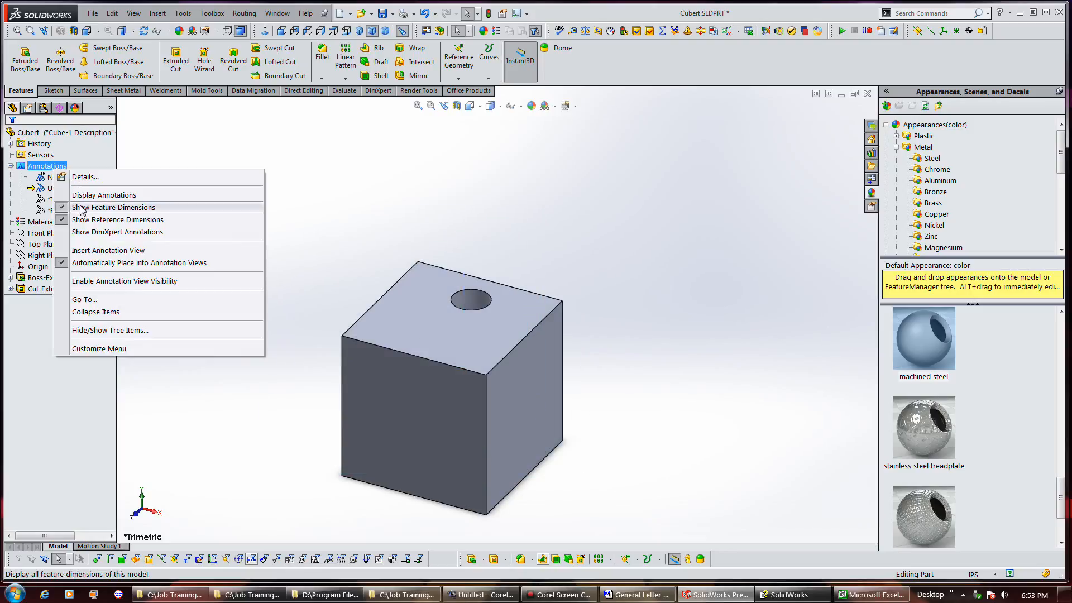
click(83, 196)
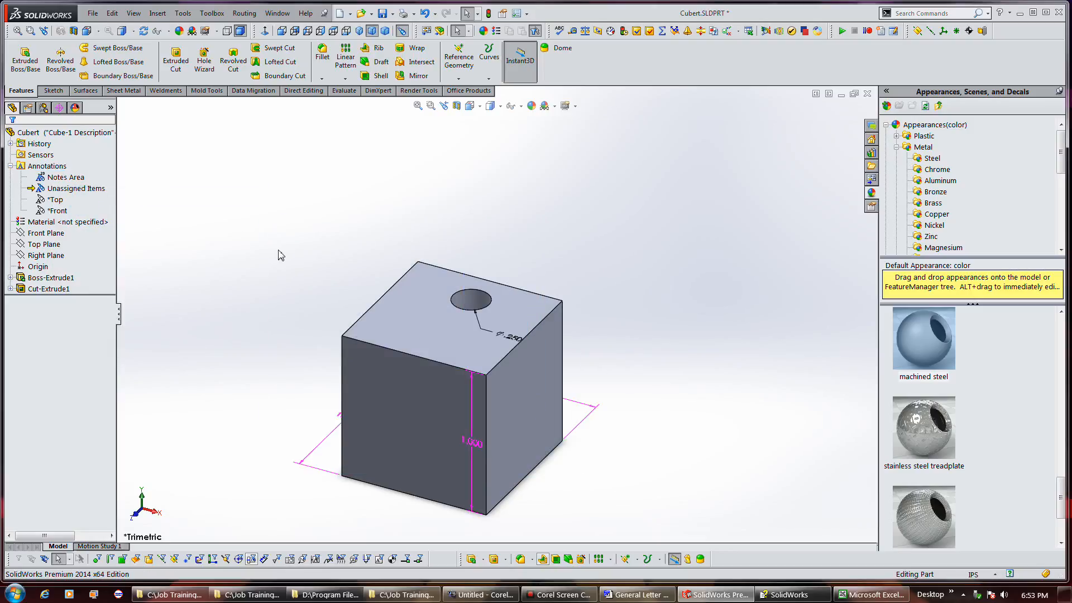
click(73, 167)
right_click(73, 166)
click(84, 190)
click(223, 172)
click(51, 166)
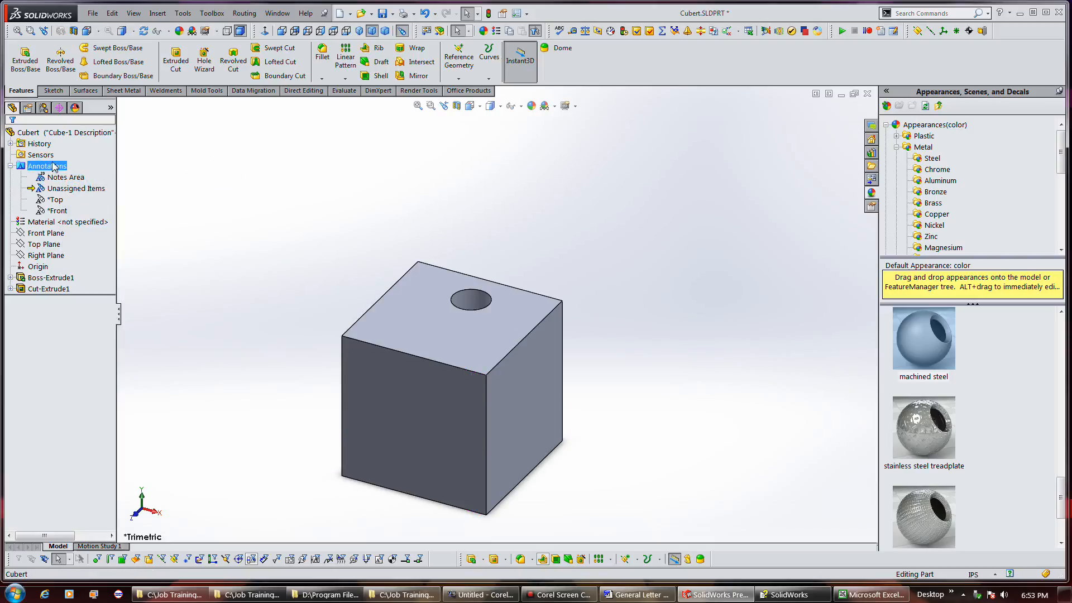
right_click(55, 166)
click(92, 188)
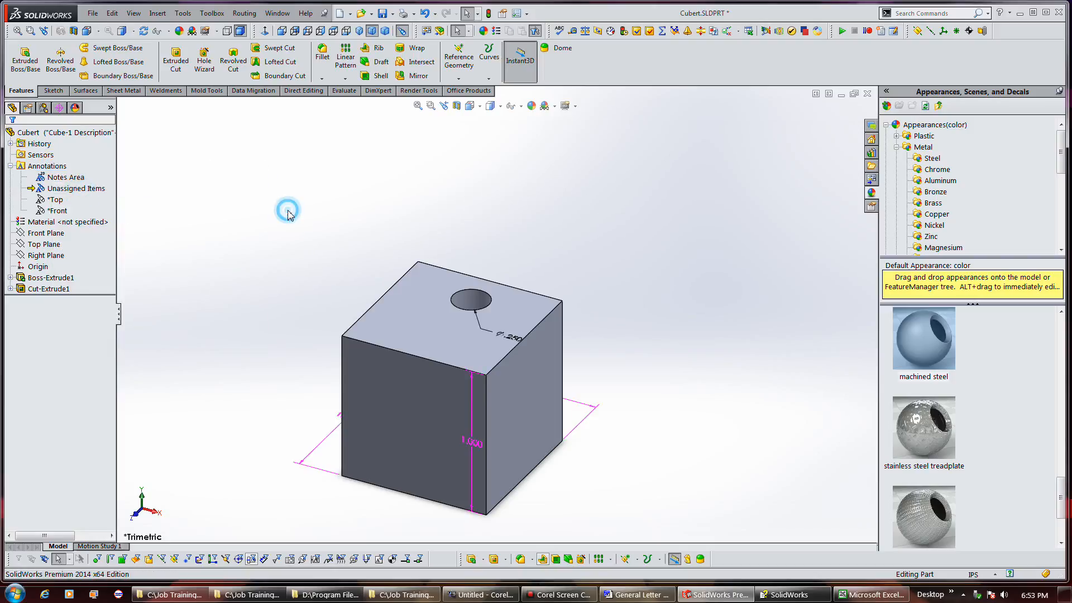
- Hide all dimensions of the Cut-Extrude1 hole, and show them again
middle_drag(356, 237, 362, 333)
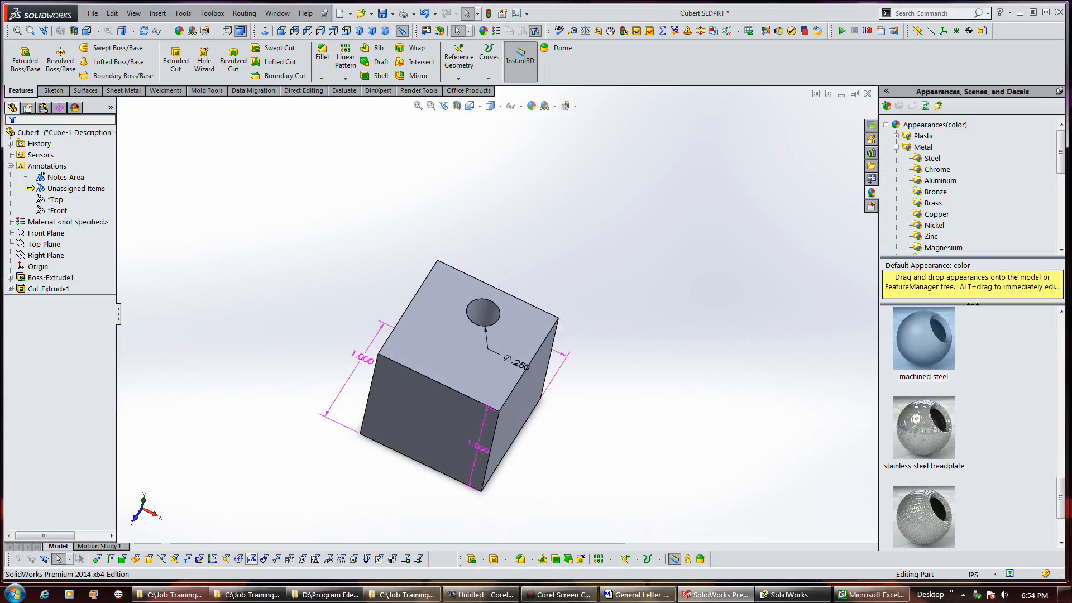
middle_drag(486, 467, 550, 341)
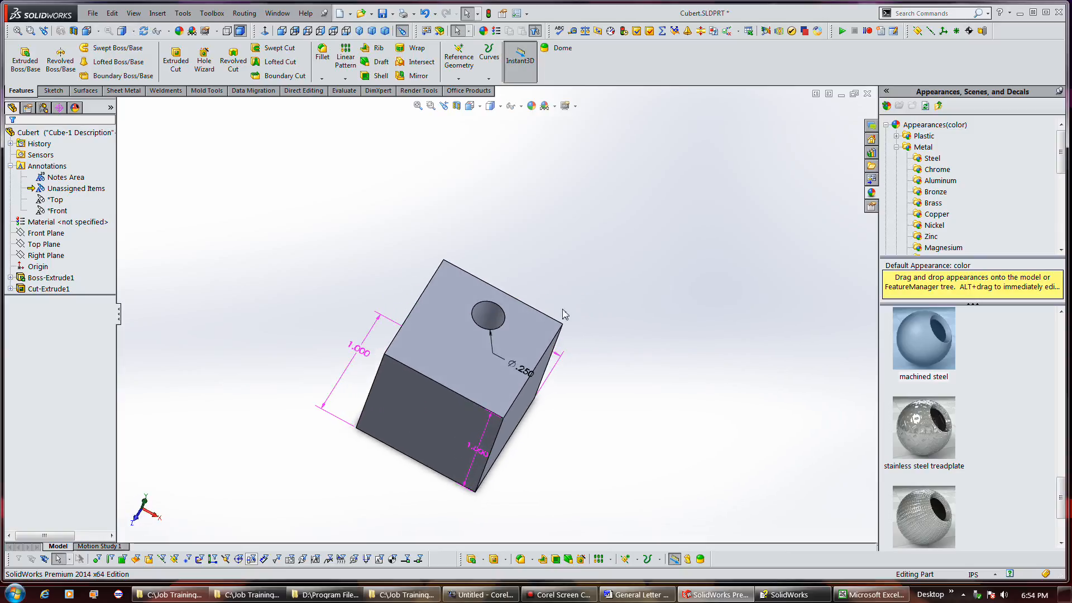
right_click(72, 290)
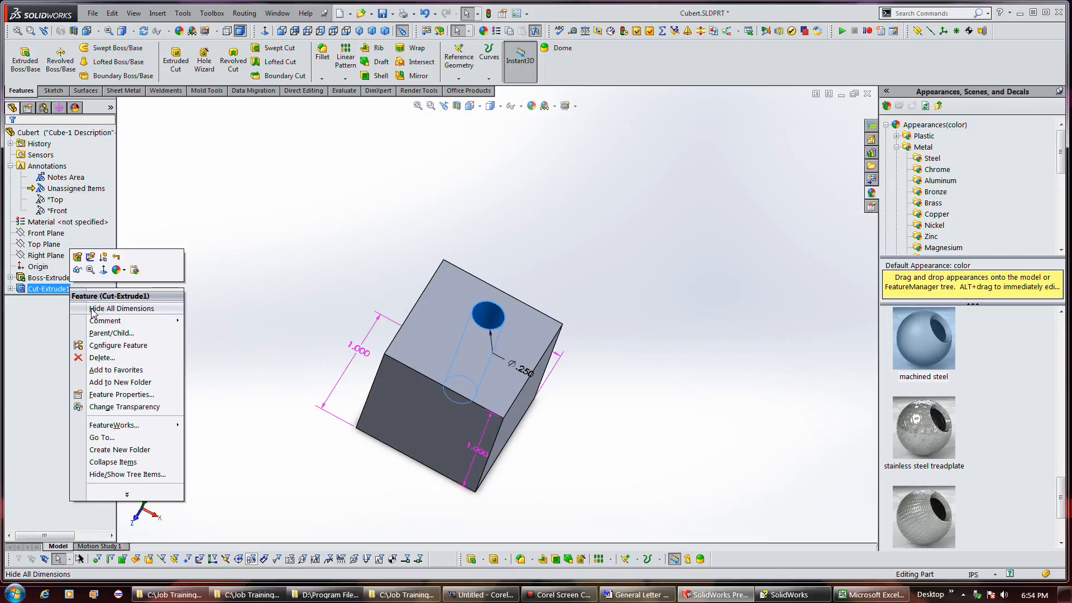
click(93, 310)
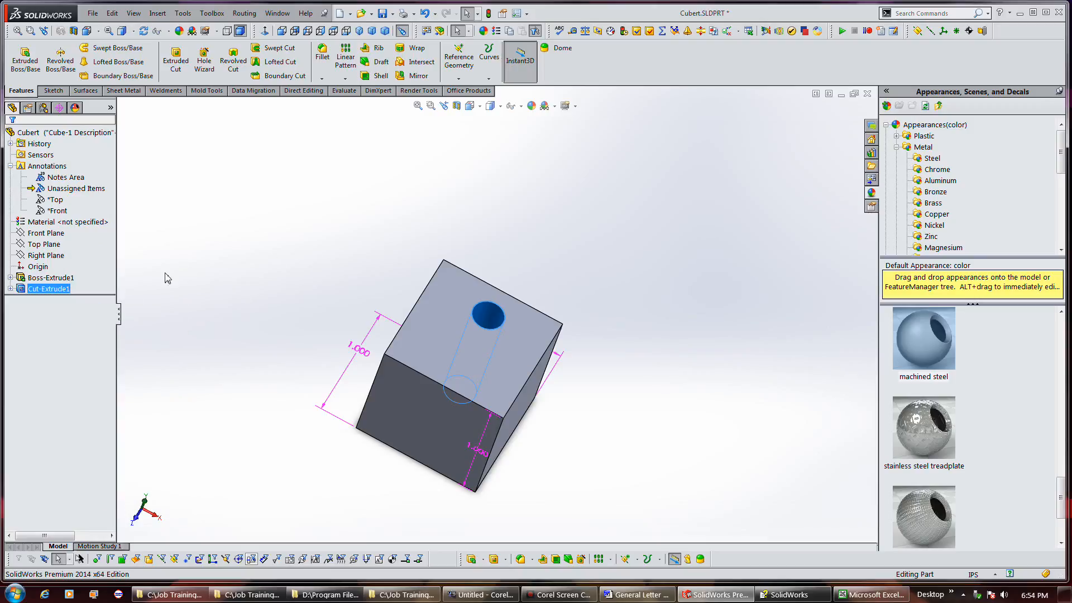
right_click(42, 293)
click(79, 309)
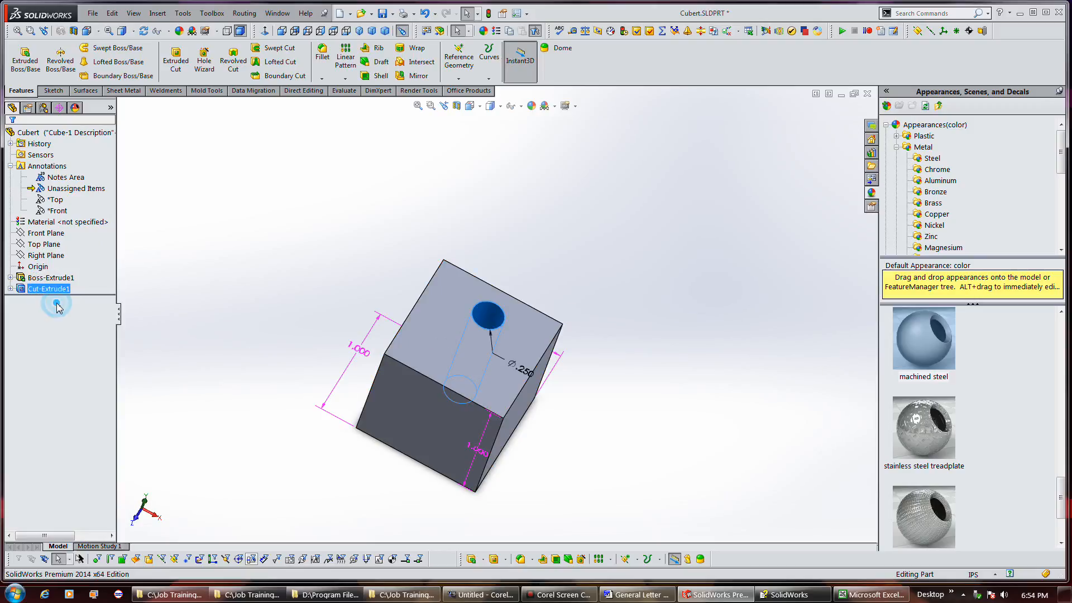
- Hide all dimensions of the Boss-Extrude1 cube body, and show them again
click(51, 278)
right_click(51, 277)
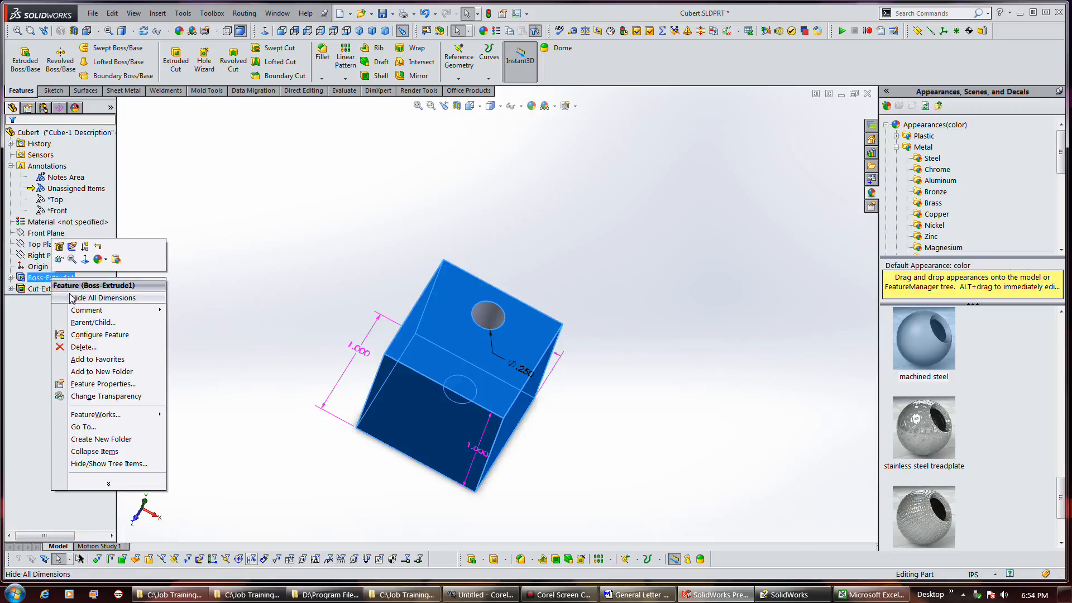
click(72, 296)
middle_drag(342, 273, 301, 280)
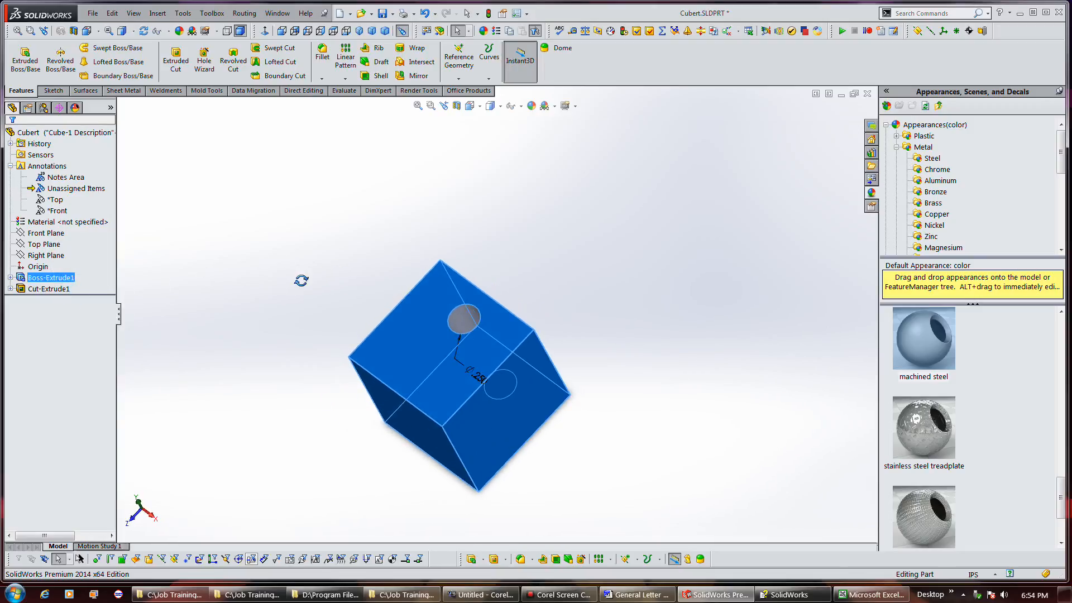
click(459, 475)
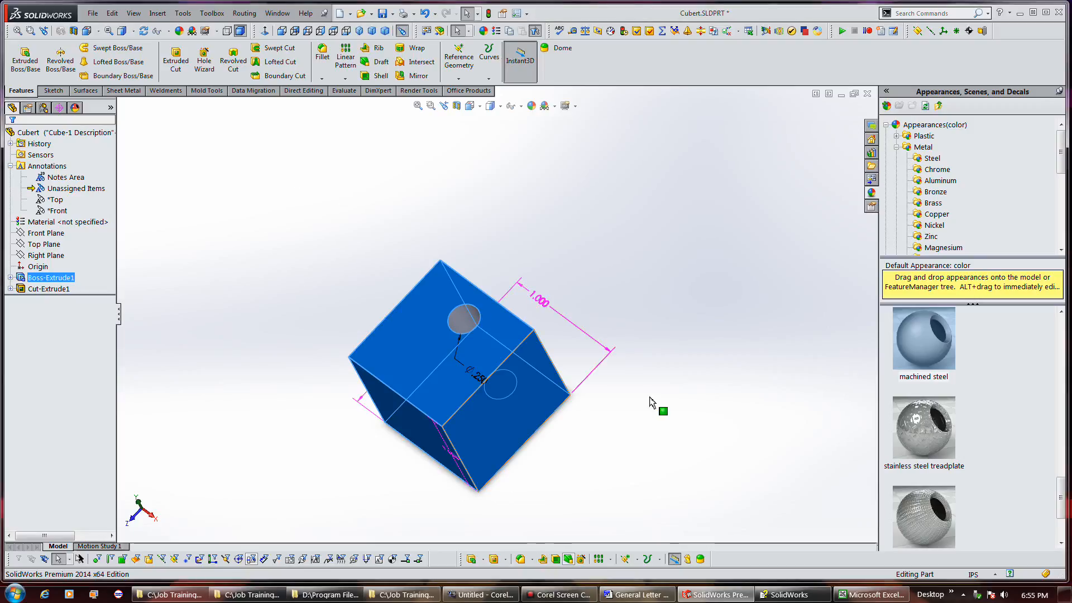
- Edit the sketch of Cut-Extrude1, dimension the construction line from the hole centre to the top face's edge, and exit the sketch
right_click(474, 337)
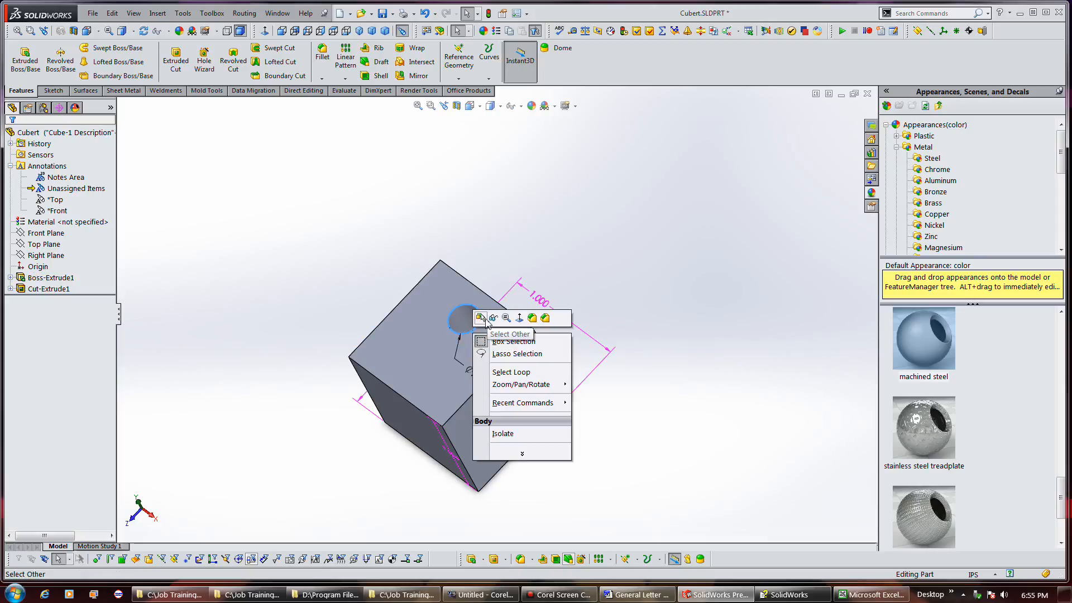
click(10, 289)
right_click(43, 299)
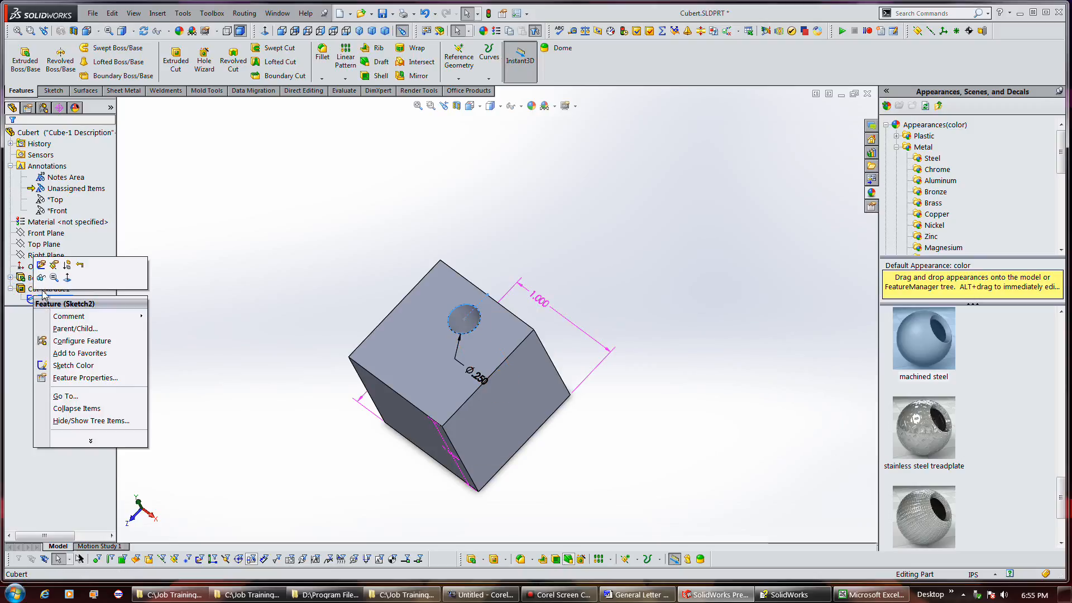
click(41, 265)
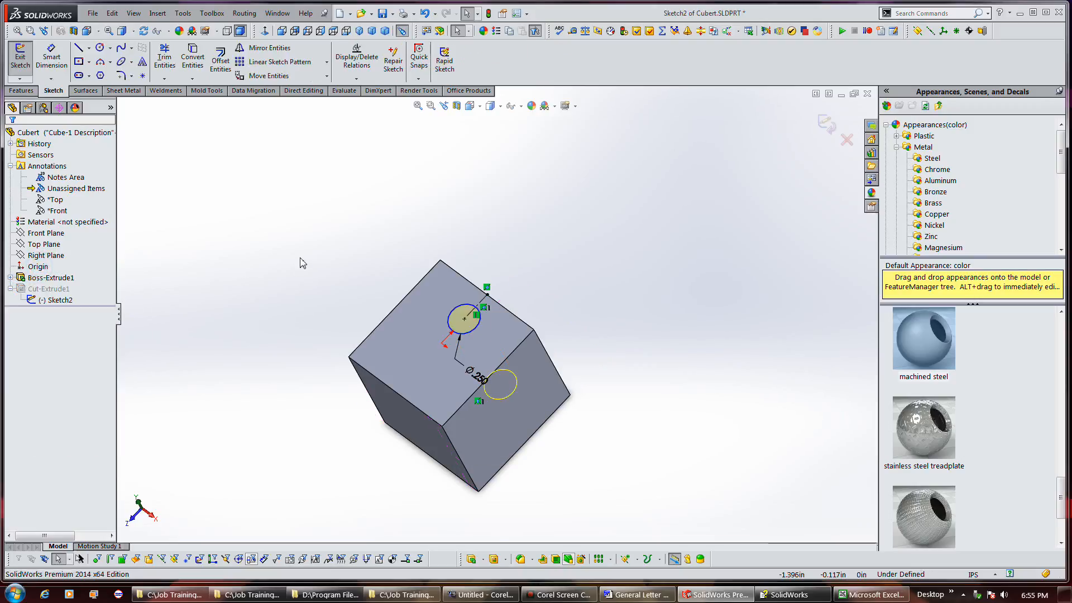
scroll(476, 306, down, 5)
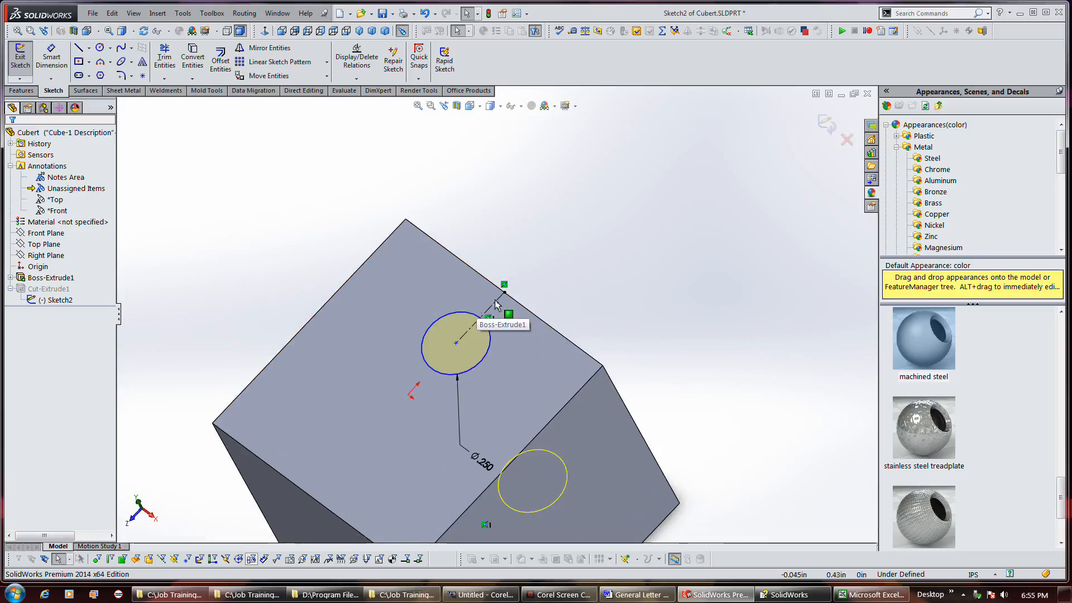
click(53, 56)
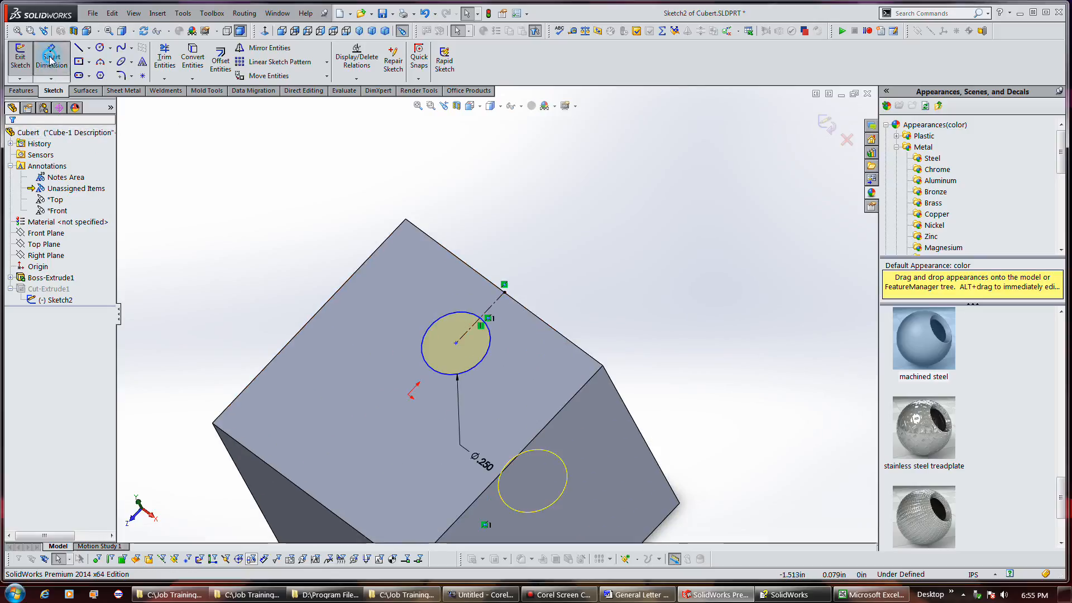
click(491, 308)
click(427, 277)
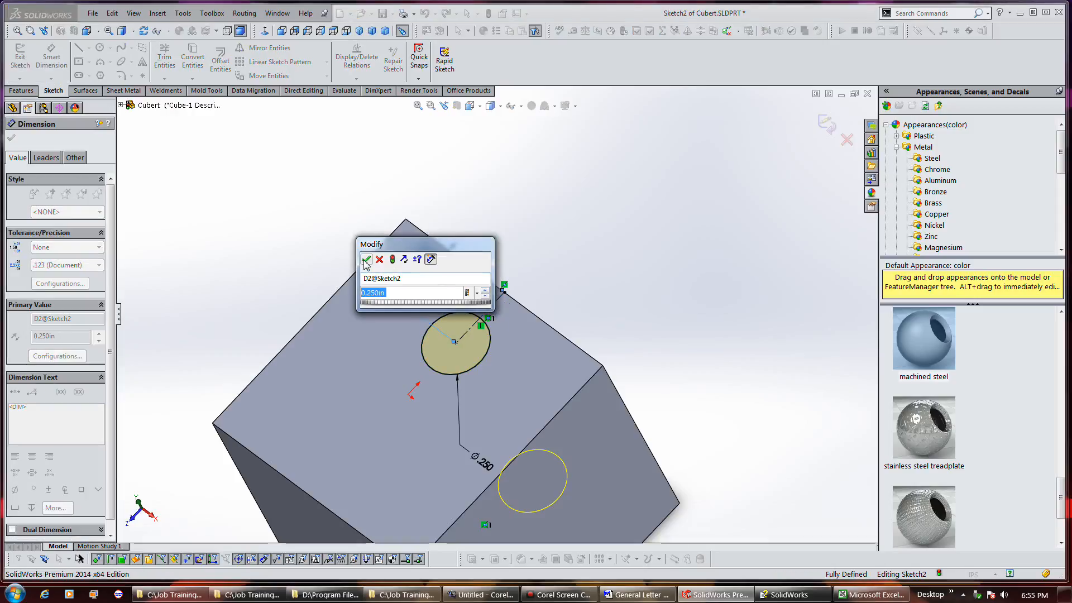
click(366, 260)
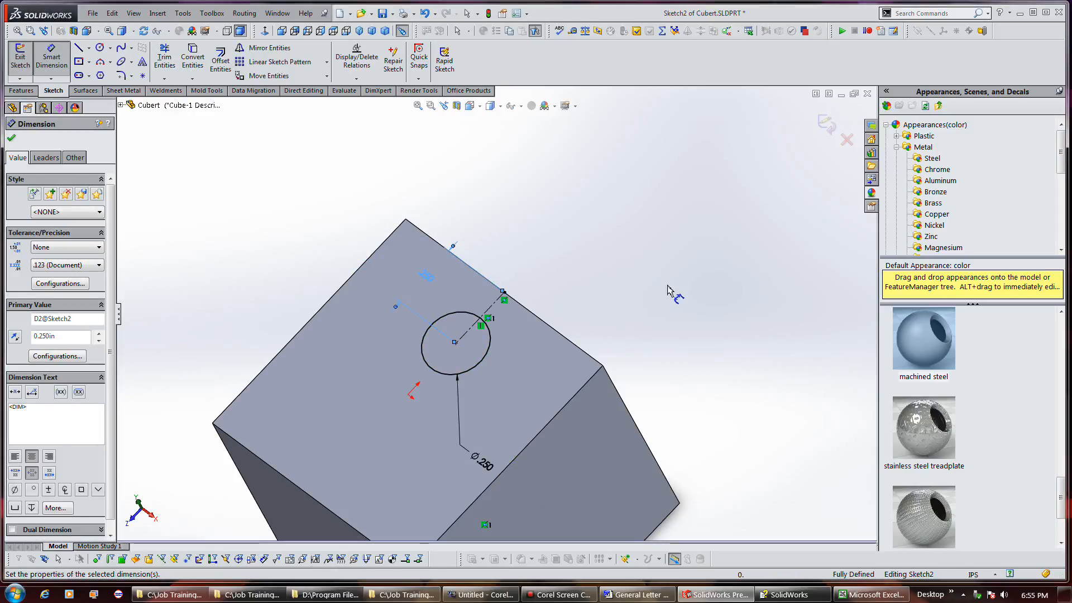
click(827, 124)
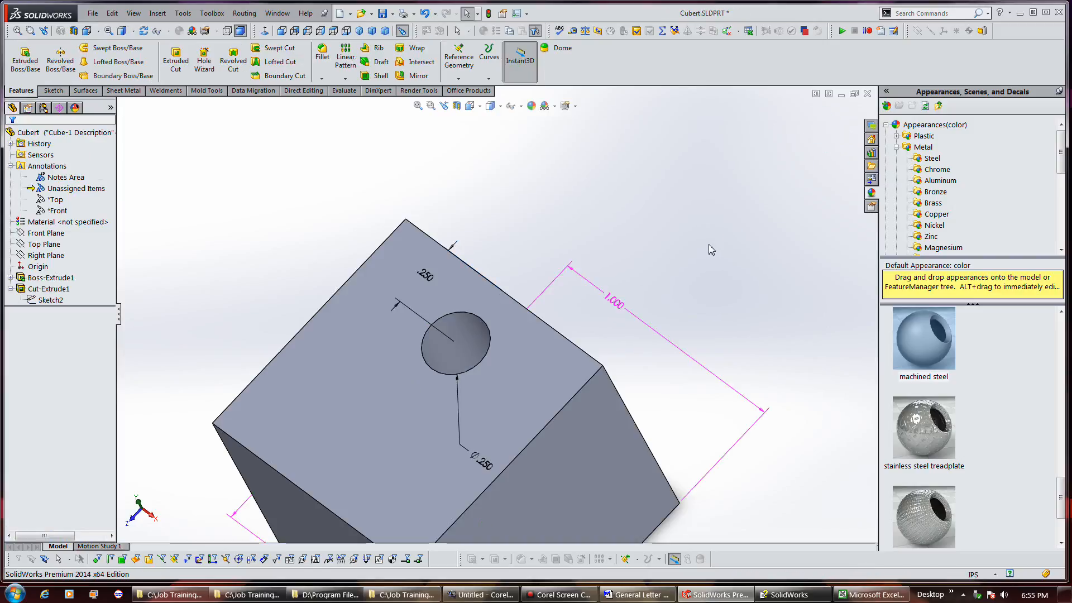
key(f)
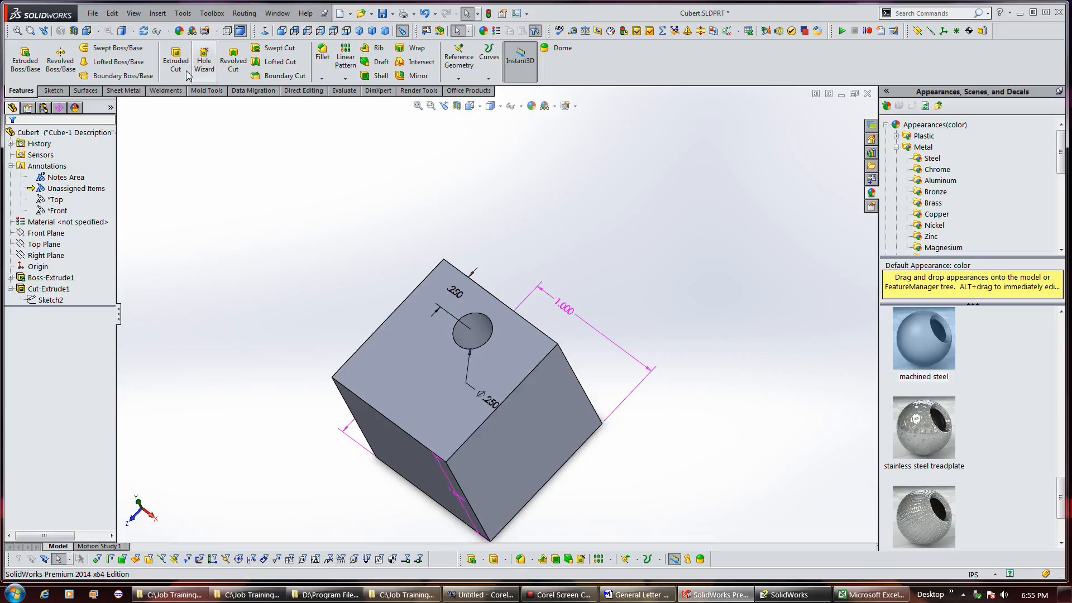
- Turn on the display of dimension names on the cube's dimensions
click(133, 13)
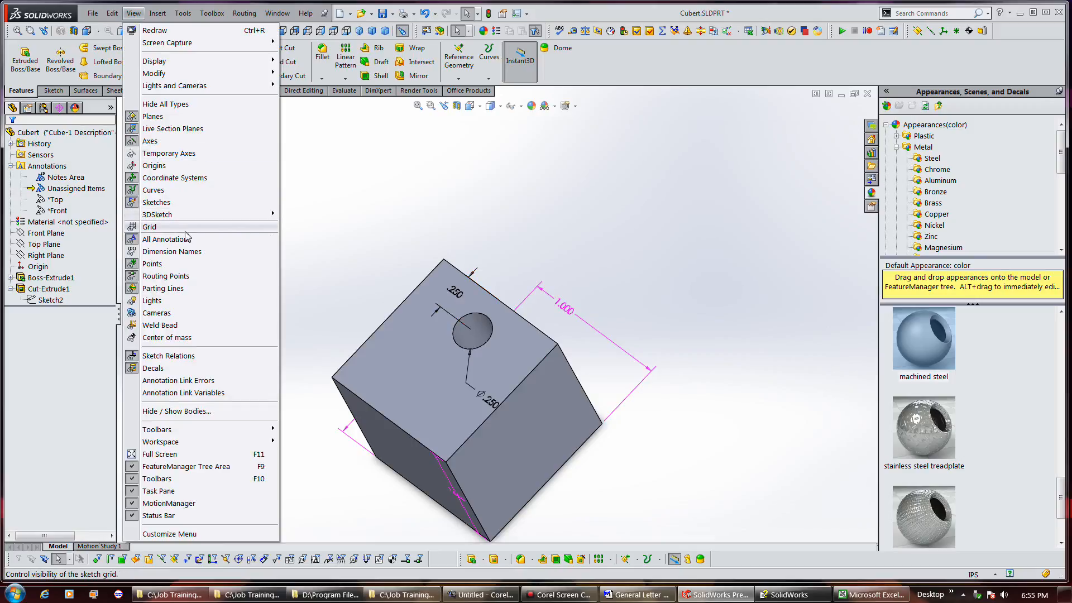
mouse_move(181, 220)
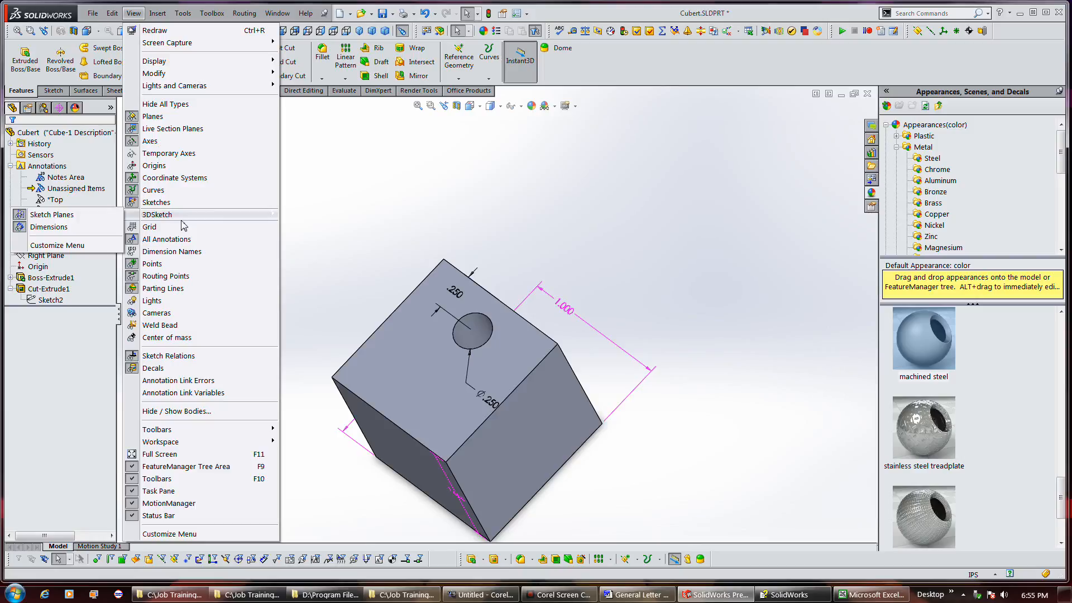
click(186, 253)
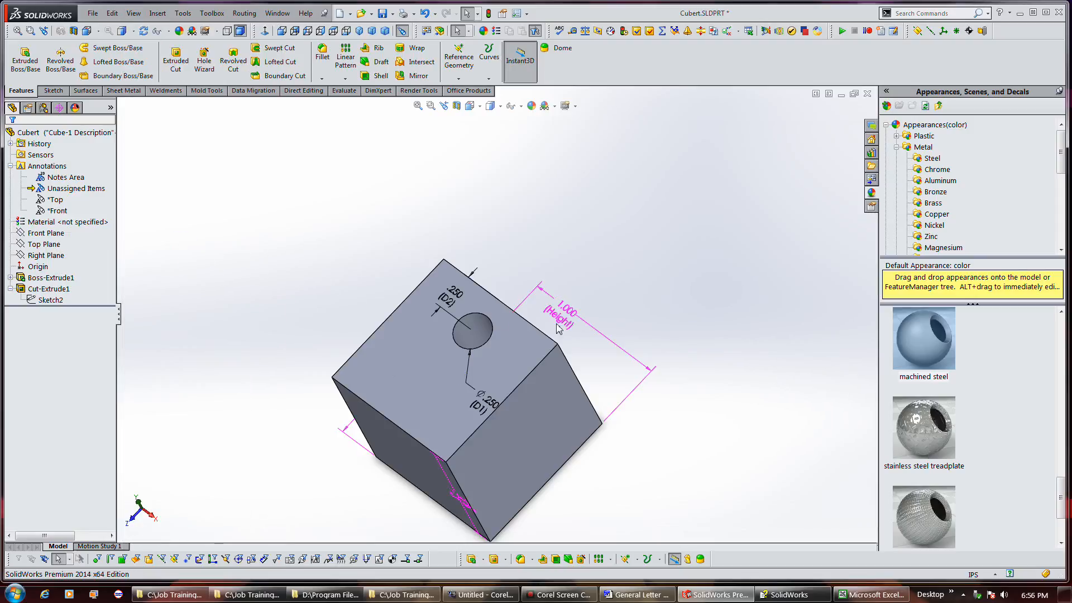
click(450, 305)
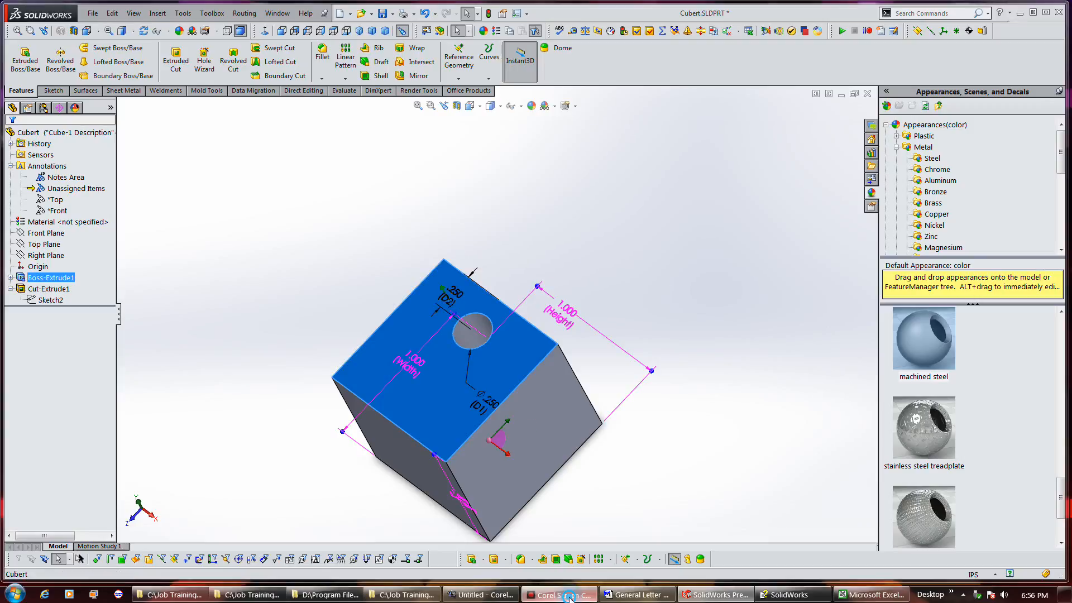
click(564, 595)
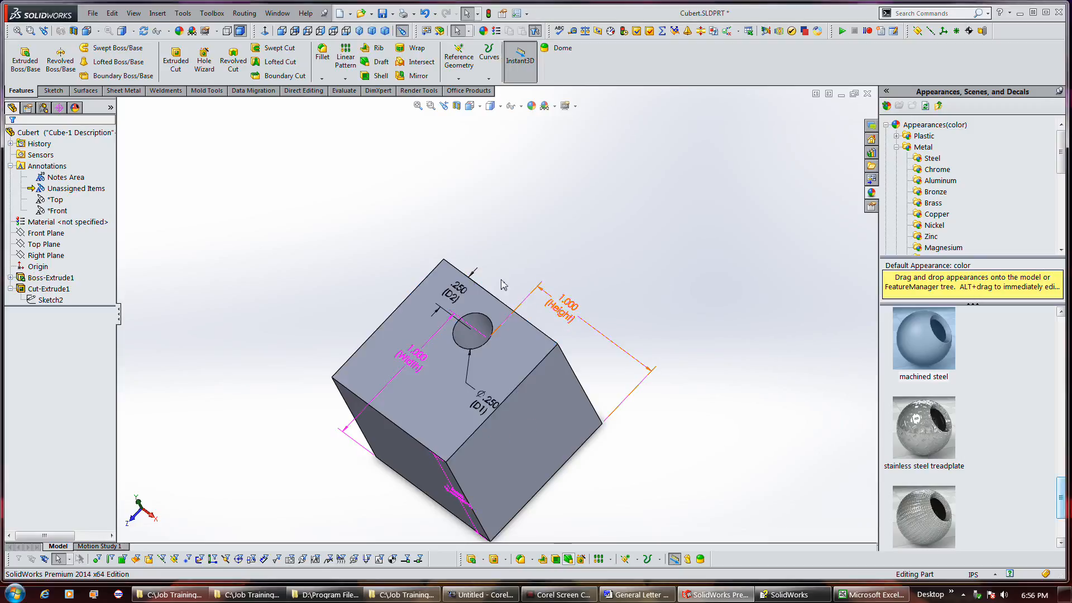
- Rename the dimension from the hole centre to the top face's edge as Offset
click(454, 294)
double_click(453, 293)
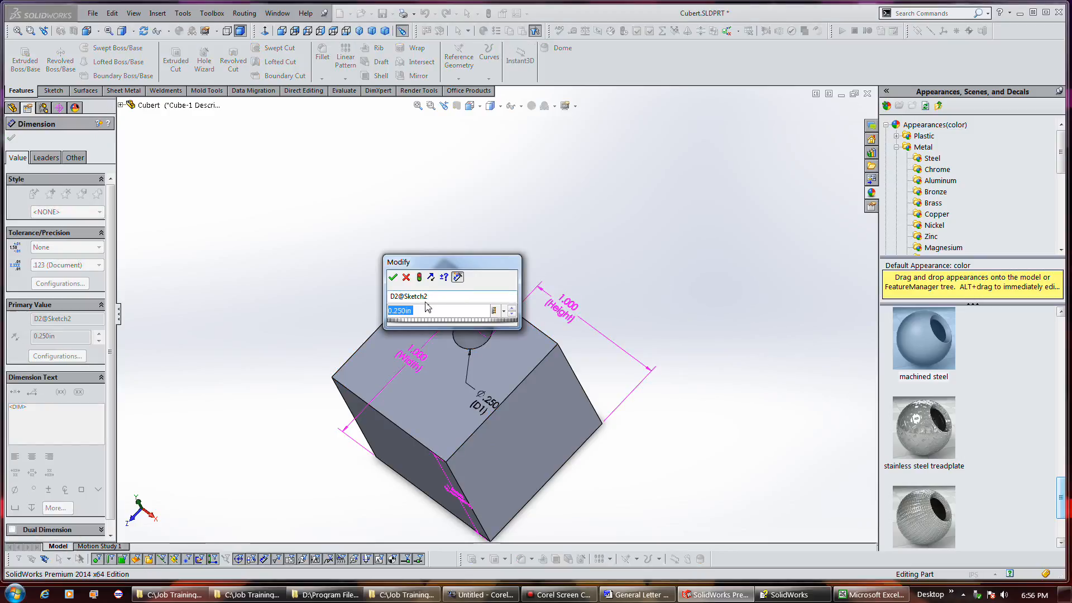
click(436, 300)
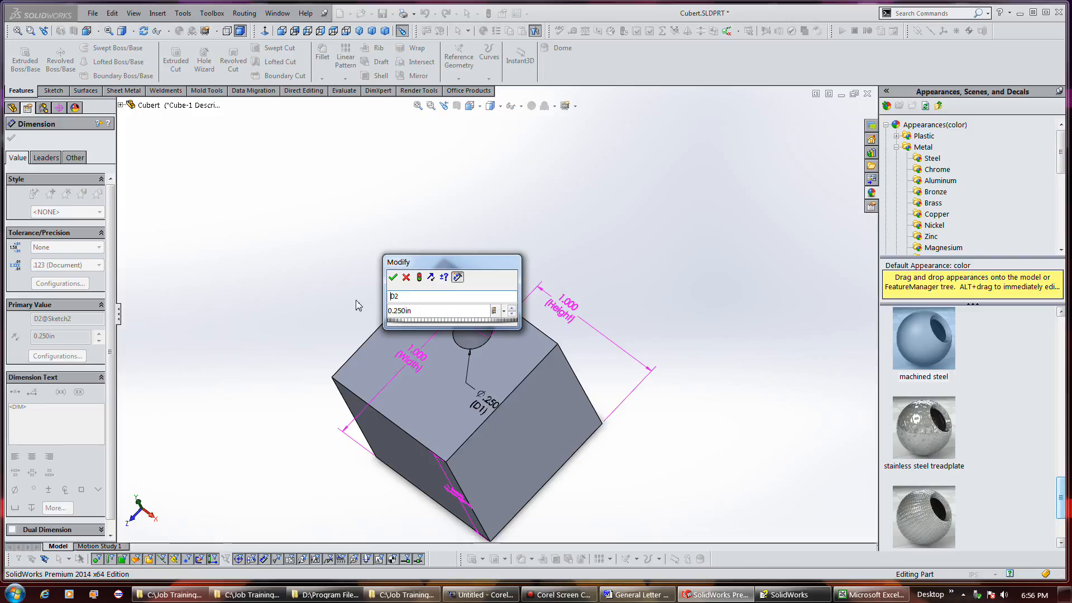
double_click(392, 298)
text(Off)
key(Tab)
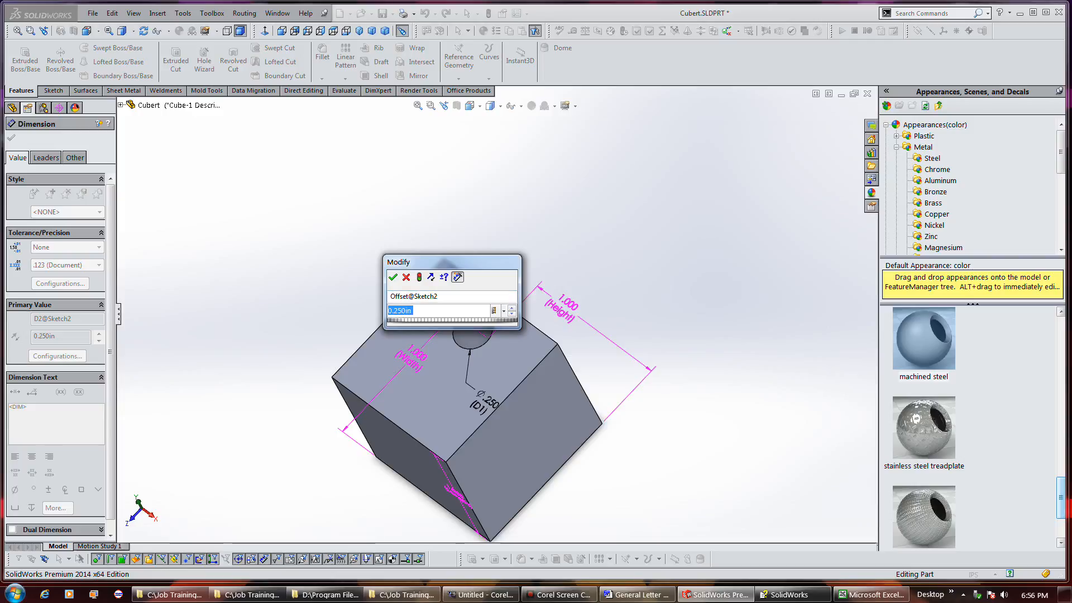
click(394, 277)
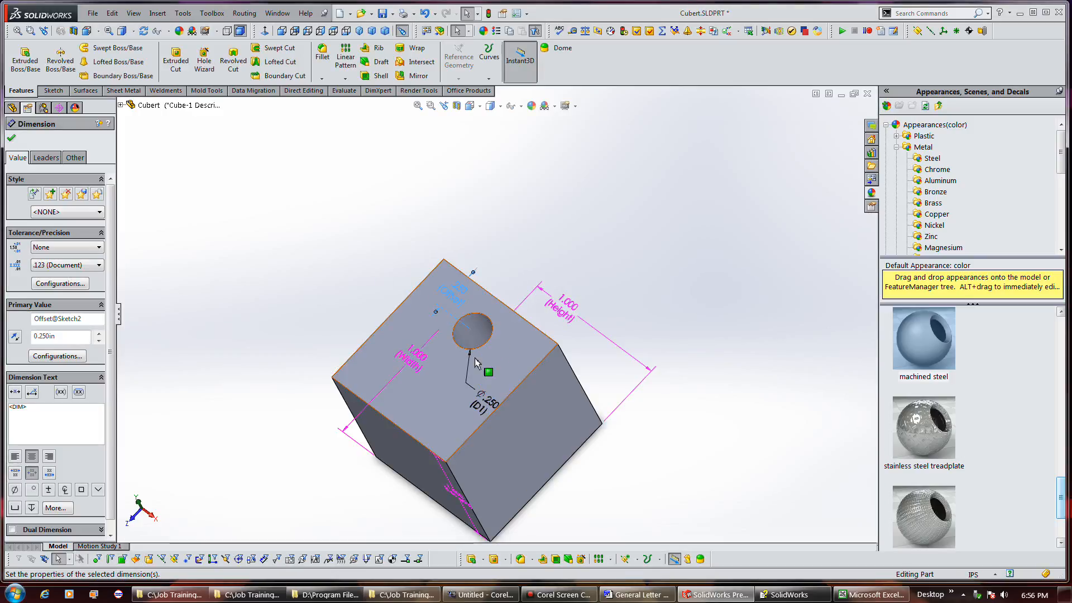
- Rename the hole's diameter dimension as Diameter
double_click(473, 388)
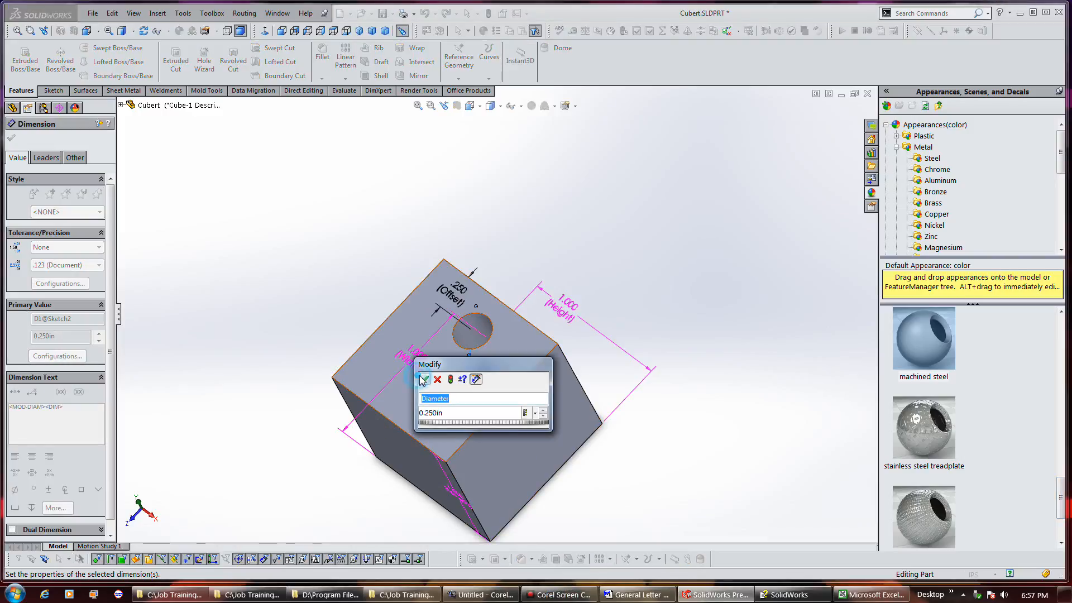
click(424, 379)
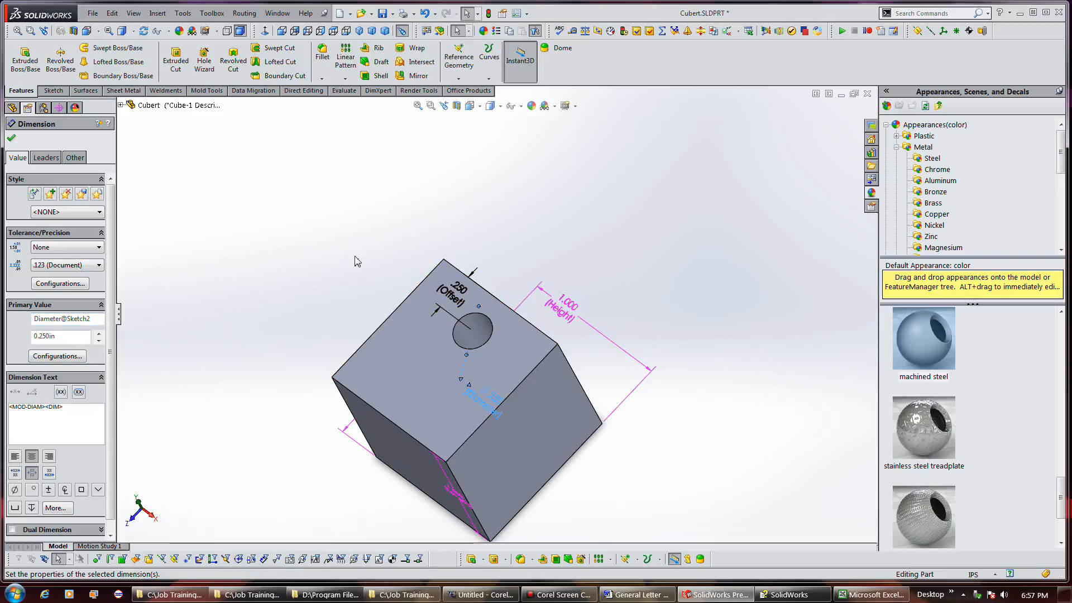
click(296, 339)
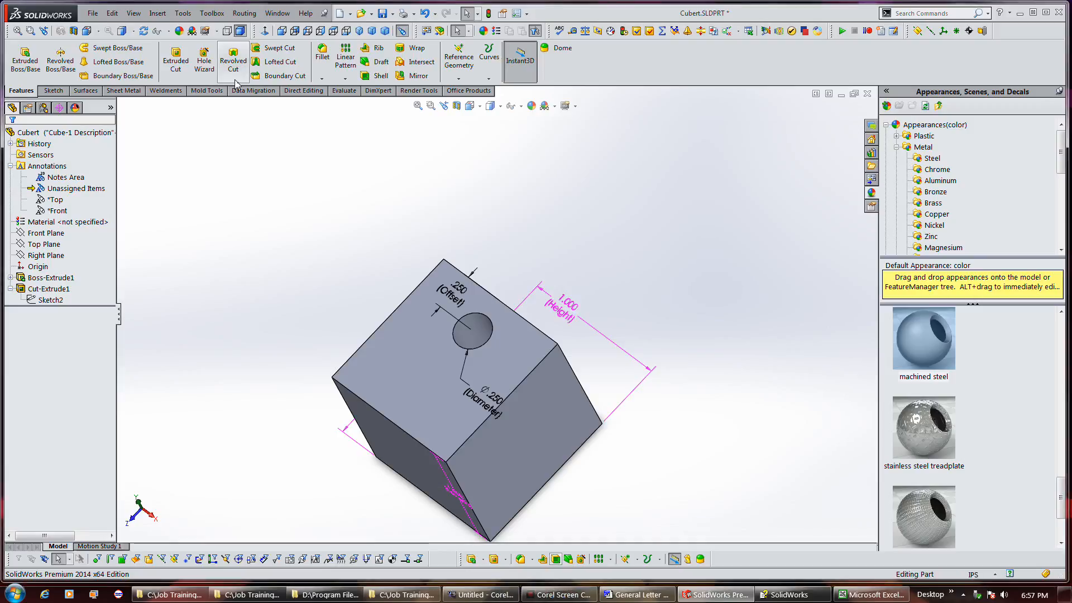
- Add an equation that sets the hole's Diameter to .25 * the cube's Width dimension
click(182, 13)
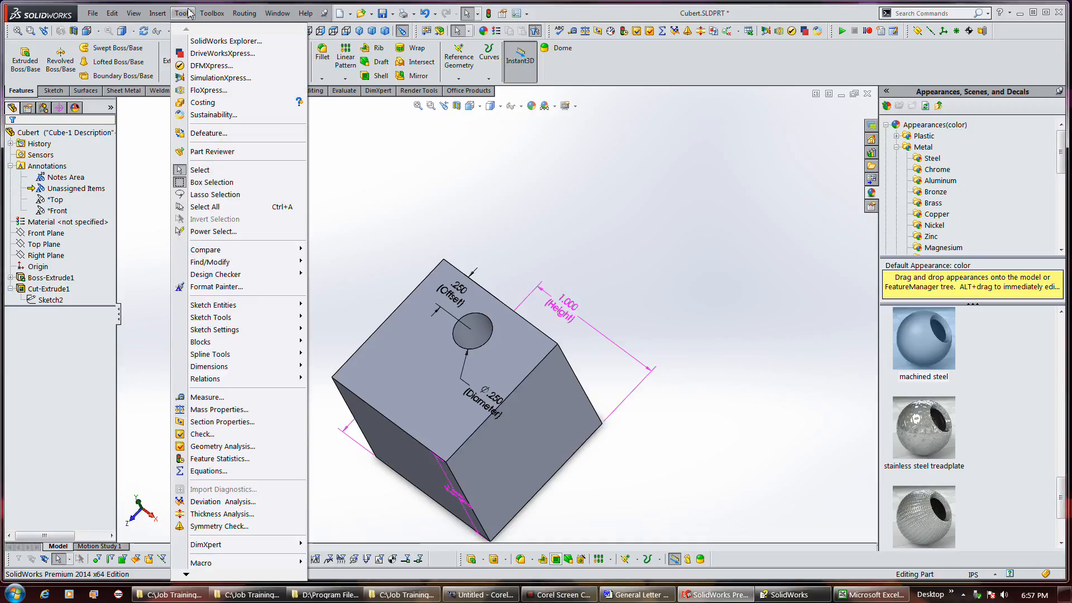
click(231, 471)
drag(702, 342, 241, 130)
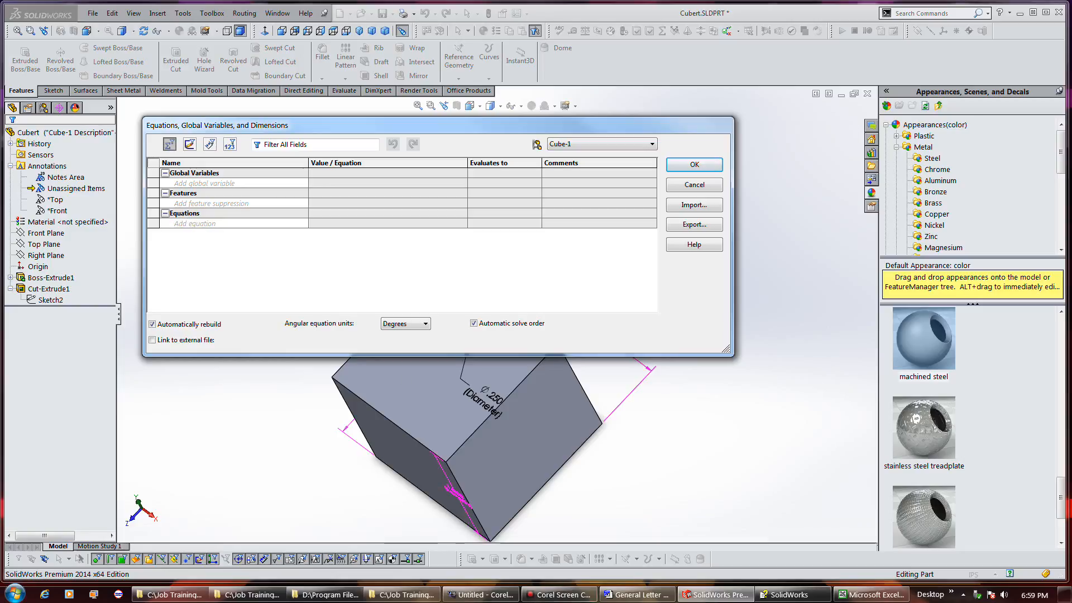
click(546, 599)
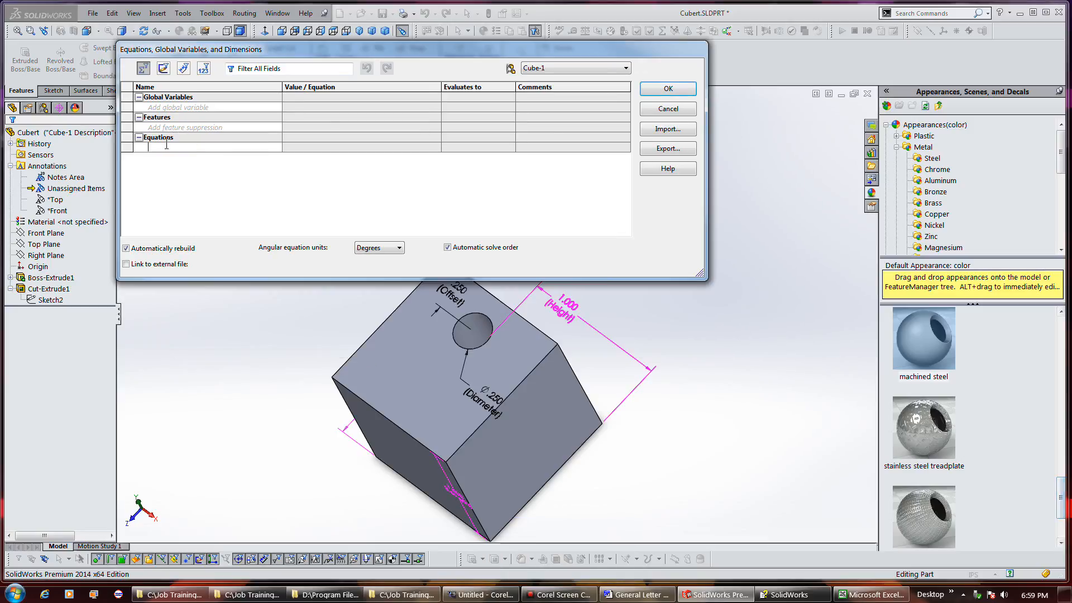
click(487, 398)
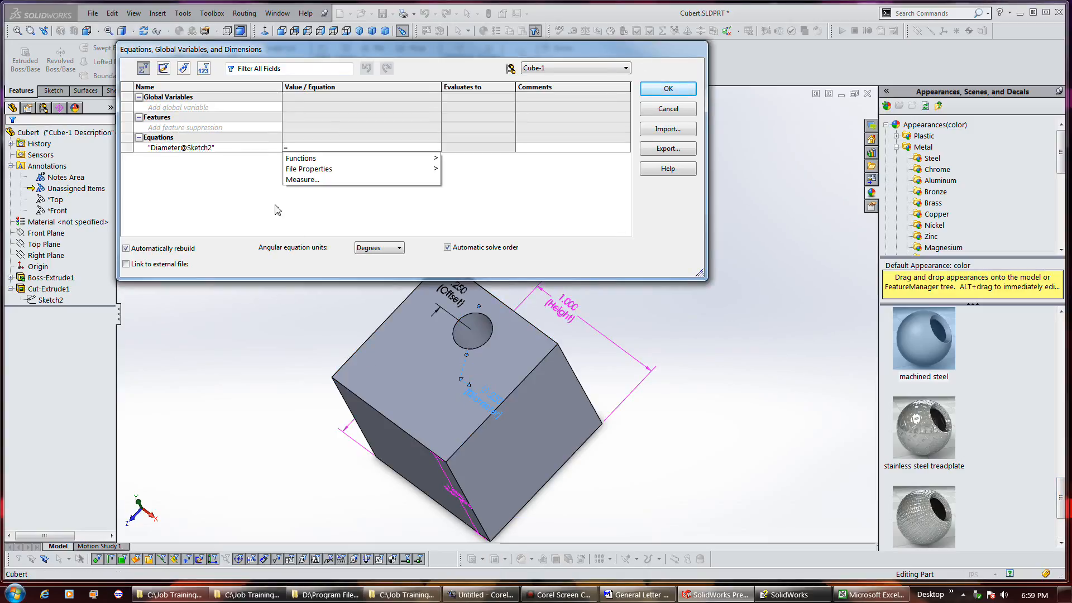
mouse_move(295, 162)
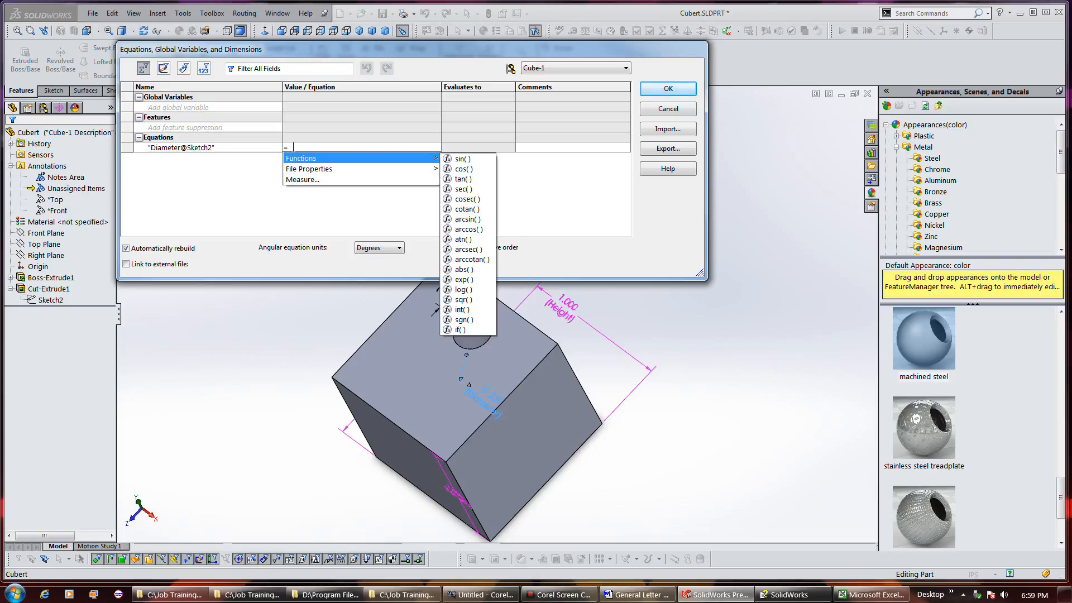
text(.25)
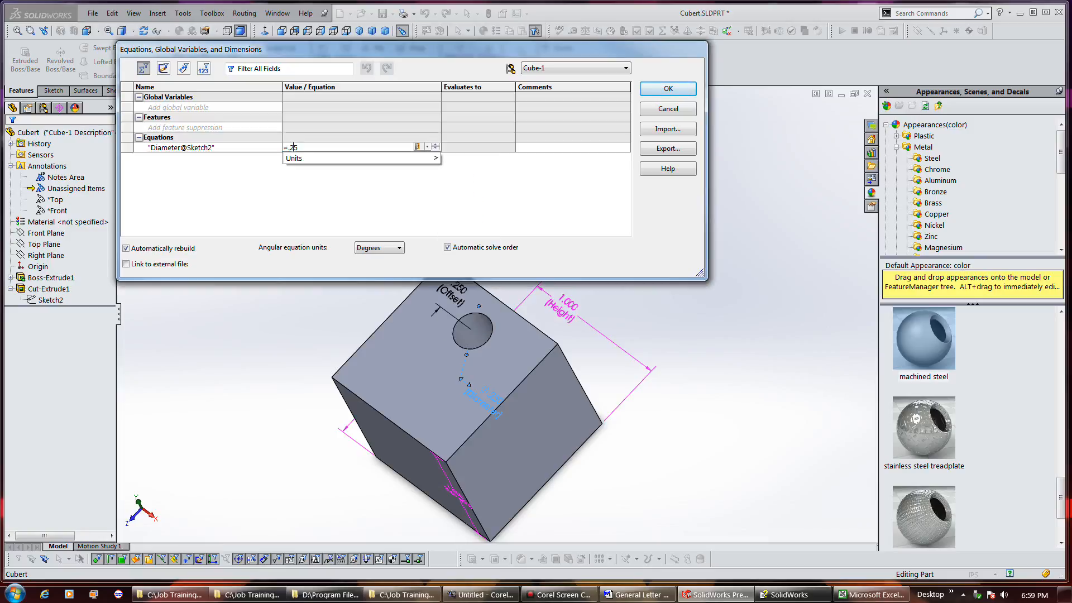
text( *)
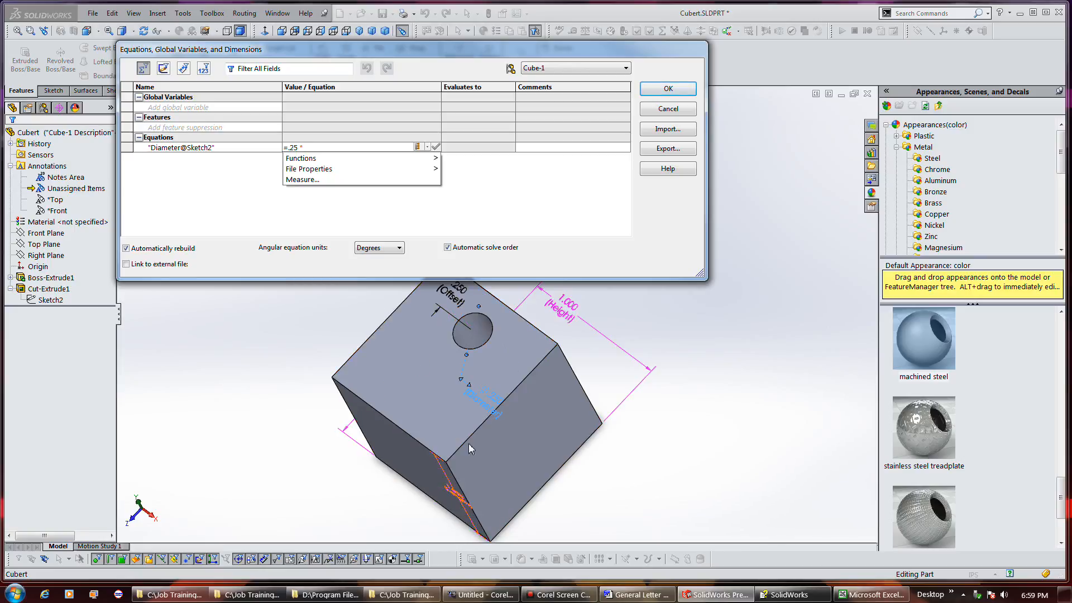
middle_drag(526, 459, 357, 386)
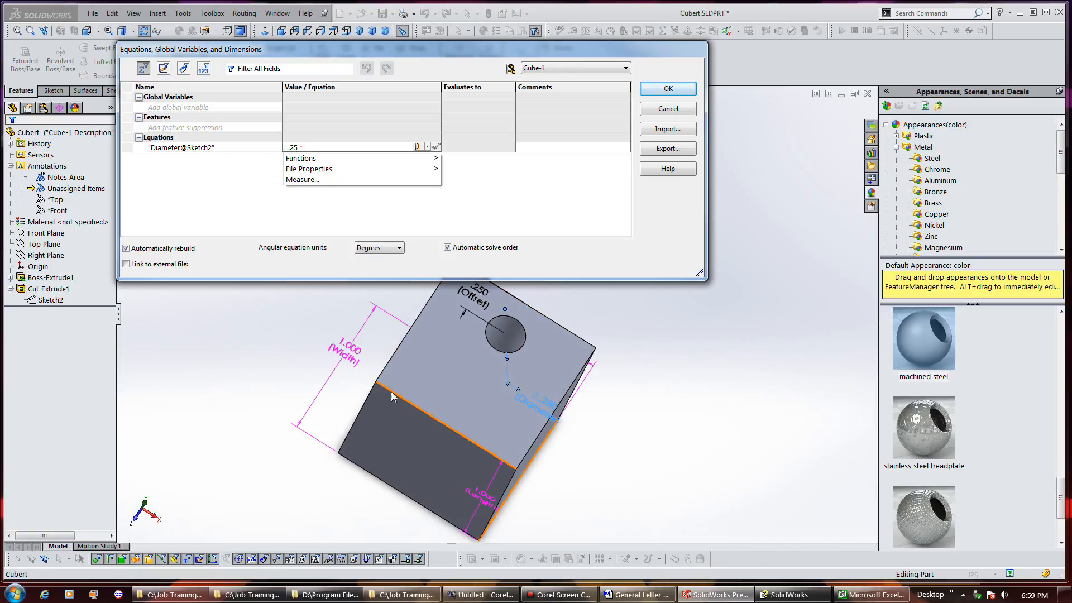
click(346, 357)
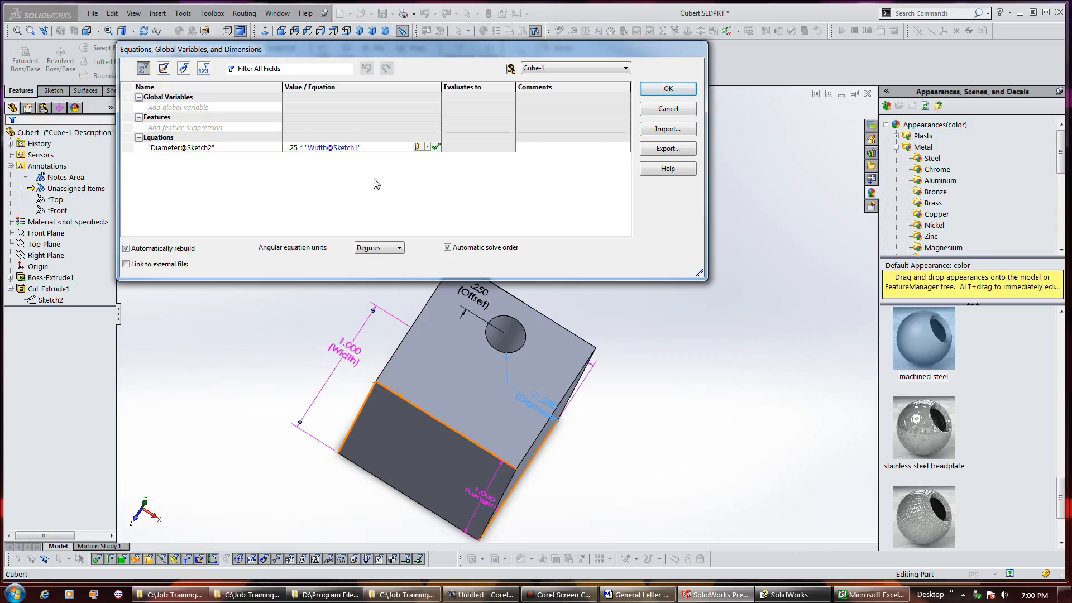
click(436, 147)
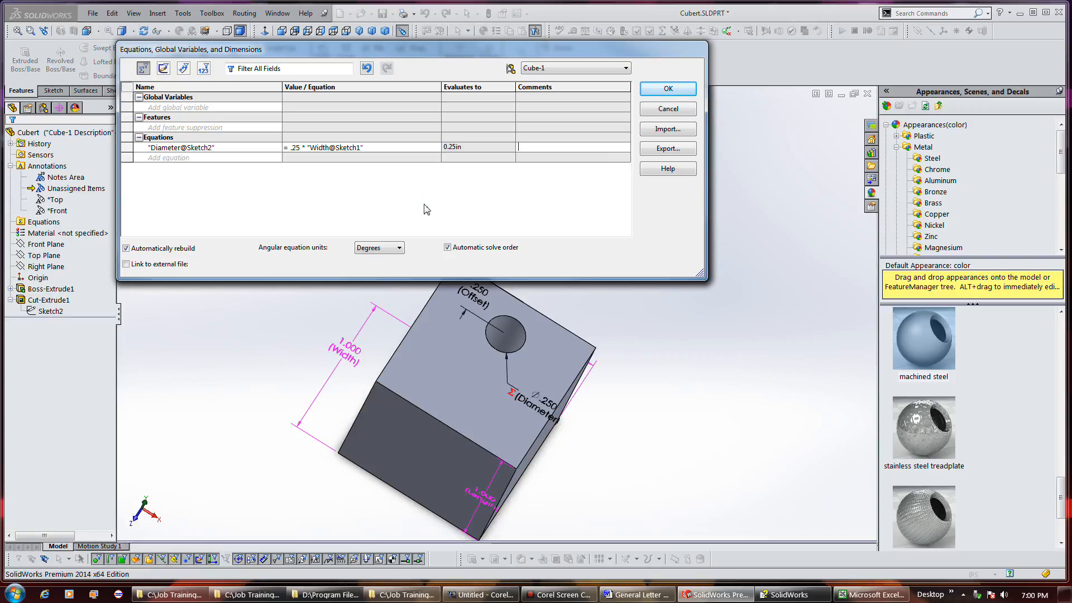
- Add an equation that sets the hole's Offset to .25 * the cube's Height dimension, and accept the equations
click(240, 157)
click(472, 296)
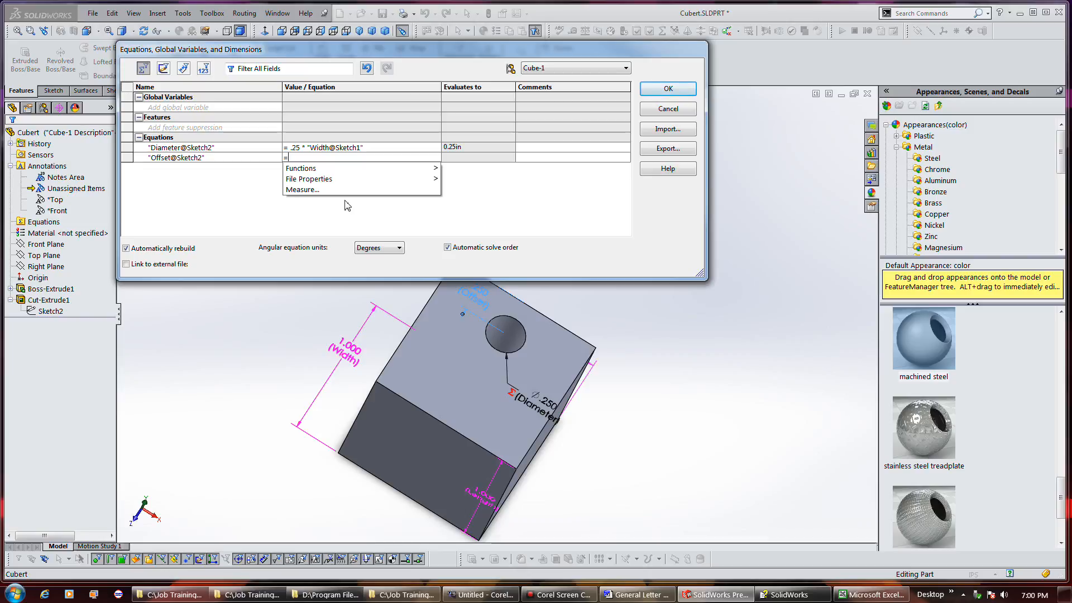
text(.25)
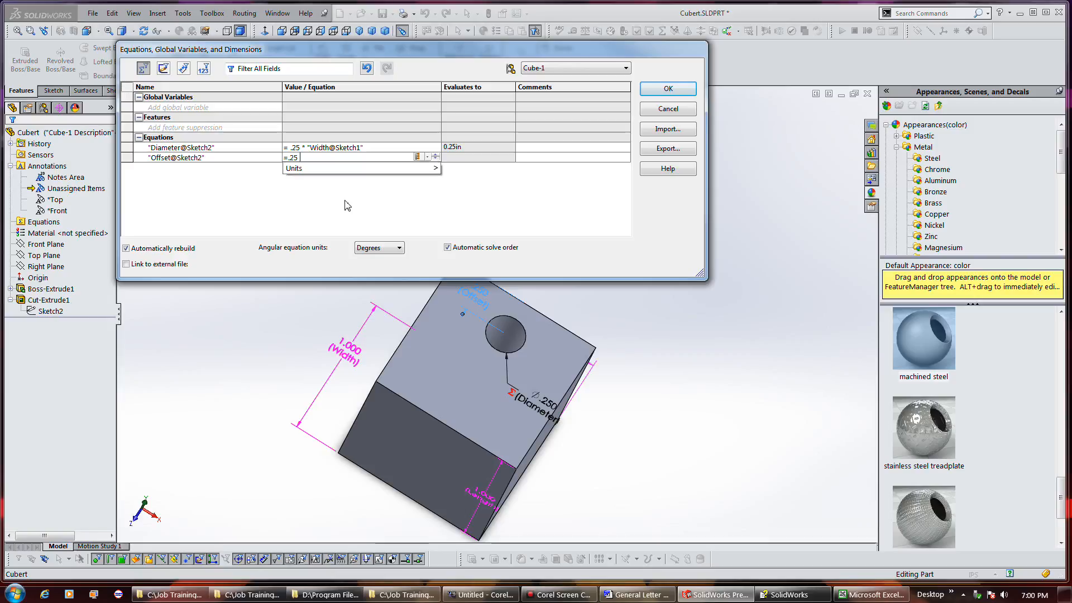
text( *)
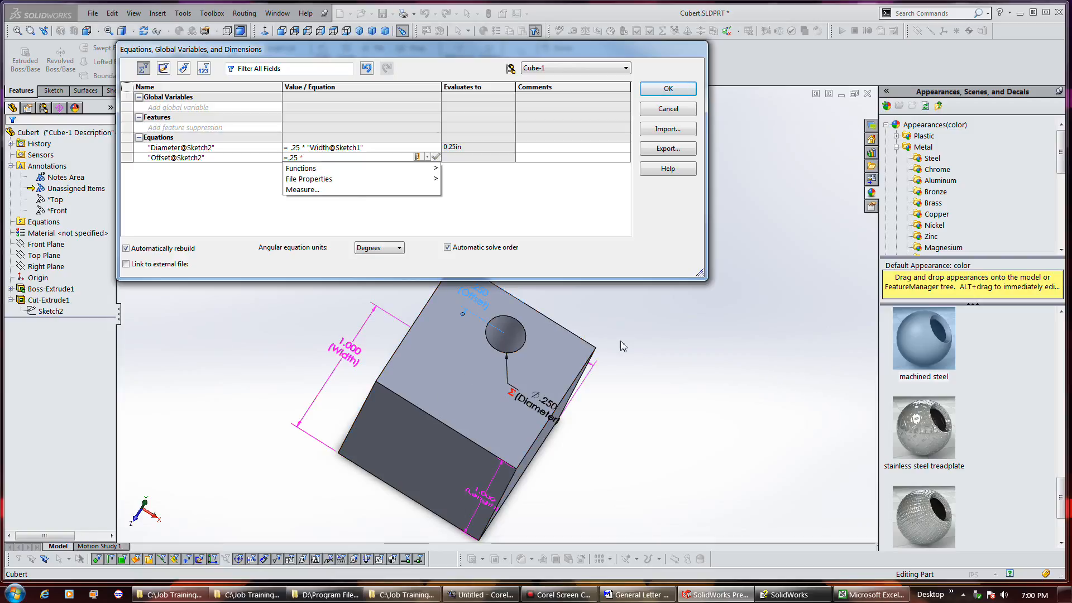
middle_drag(641, 348, 586, 370)
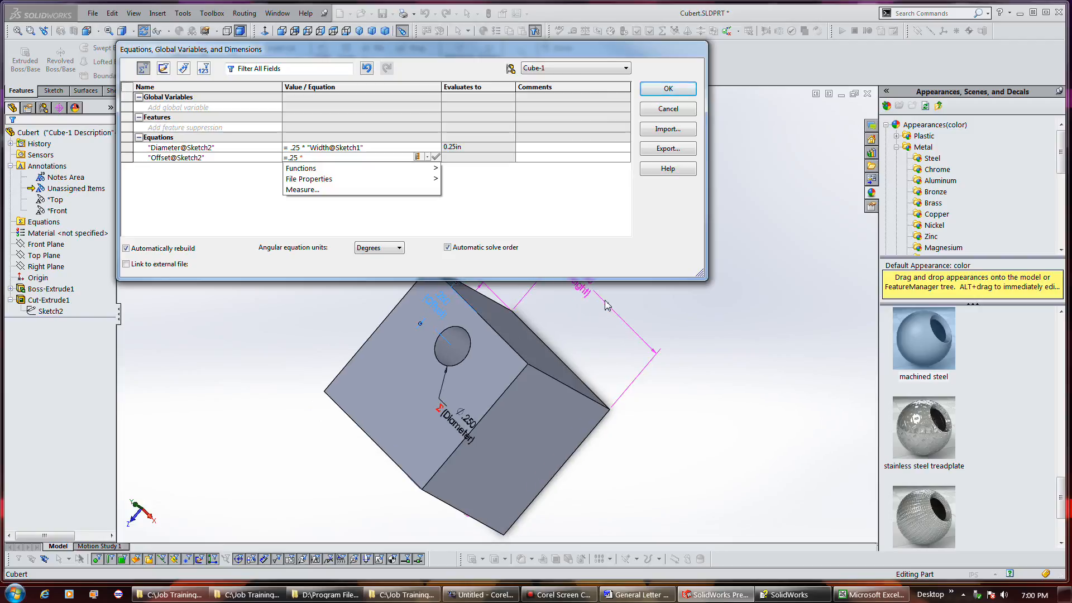
click(585, 298)
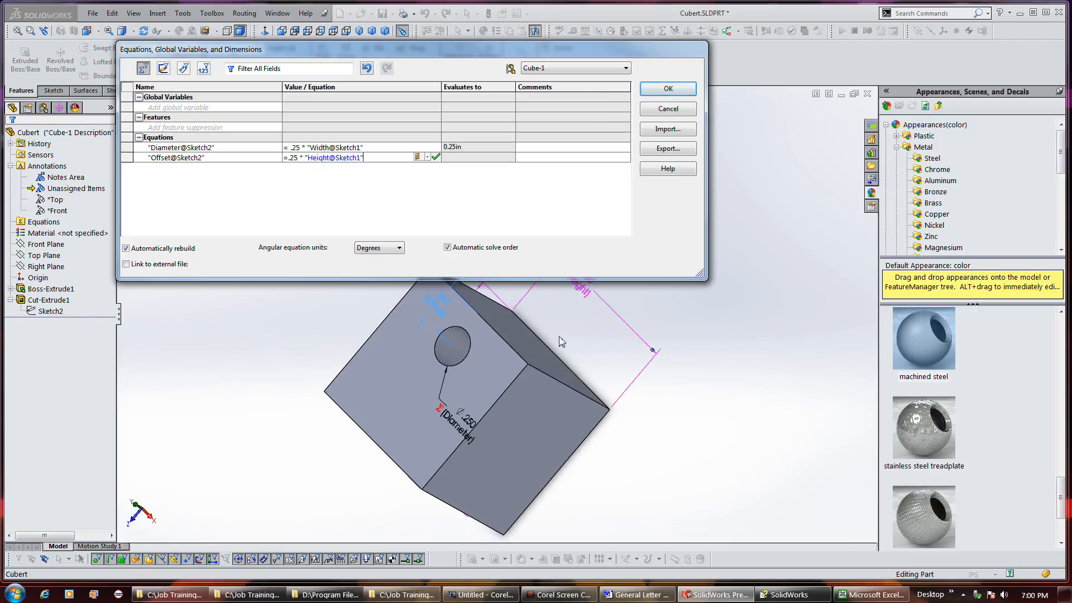
scroll(561, 341, up, 1)
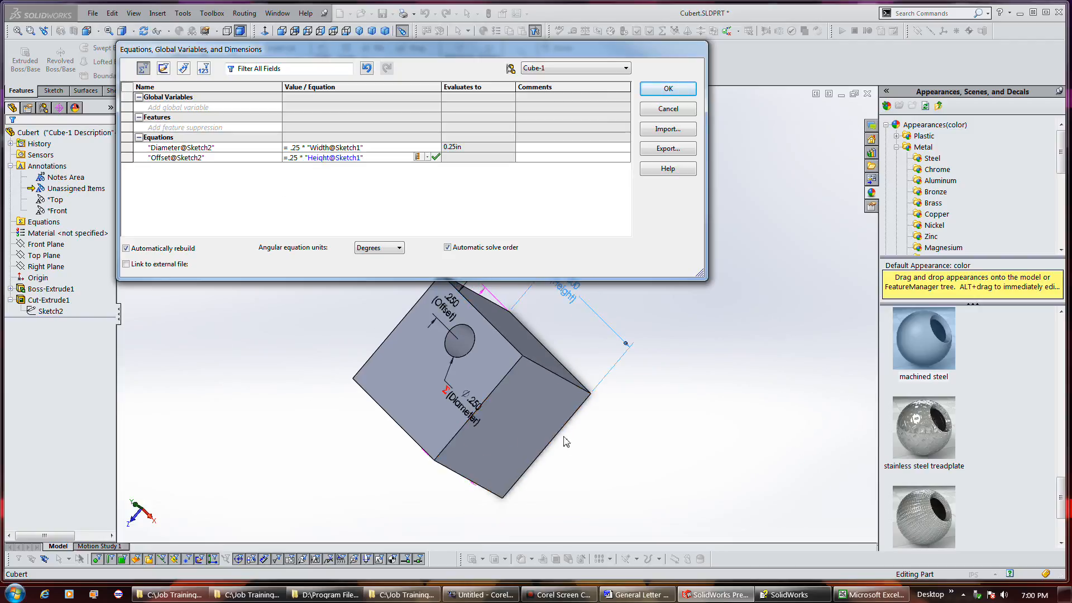
scroll(565, 440, up, 1)
click(436, 157)
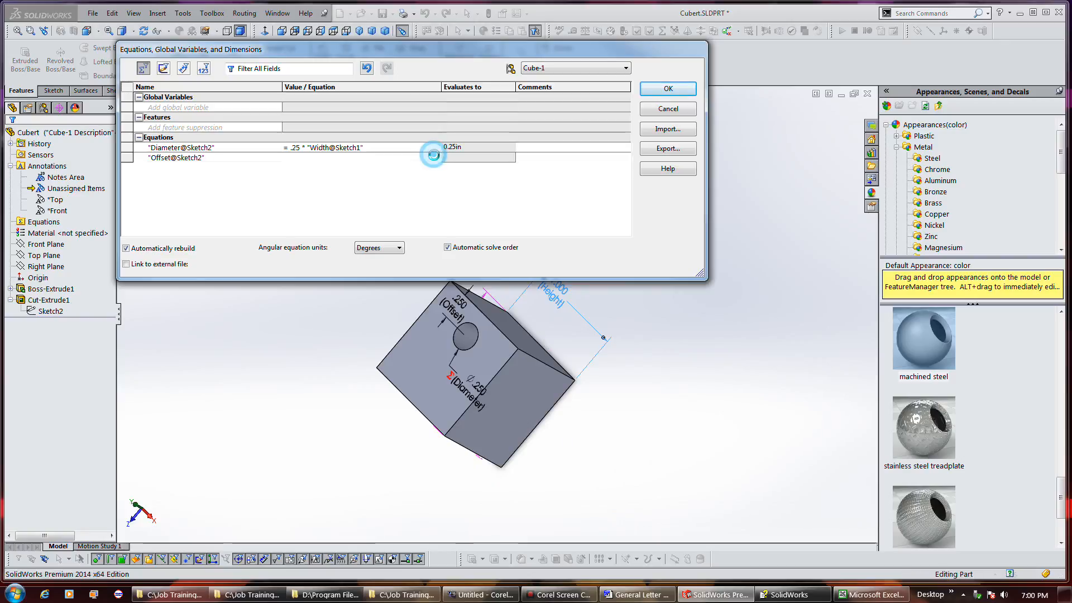
click(668, 89)
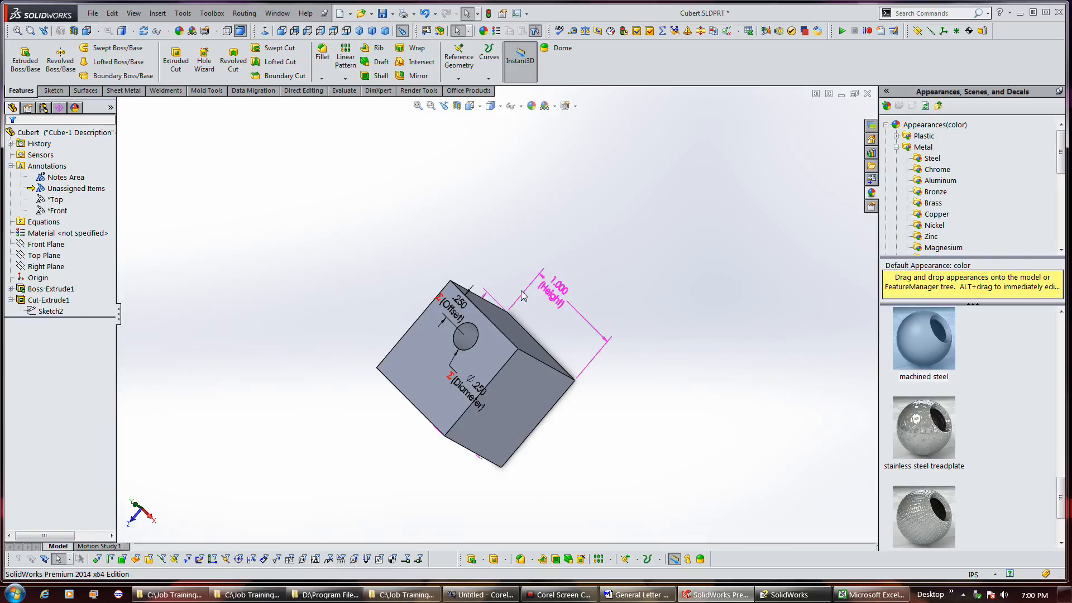
- Activate the Cube-2 configuration and inspect the hole's equation-driven dimensions on the resized cube
scroll(521, 296, down, 2)
scroll(485, 306, up, 1)
middle_drag(491, 307, 517, 334)
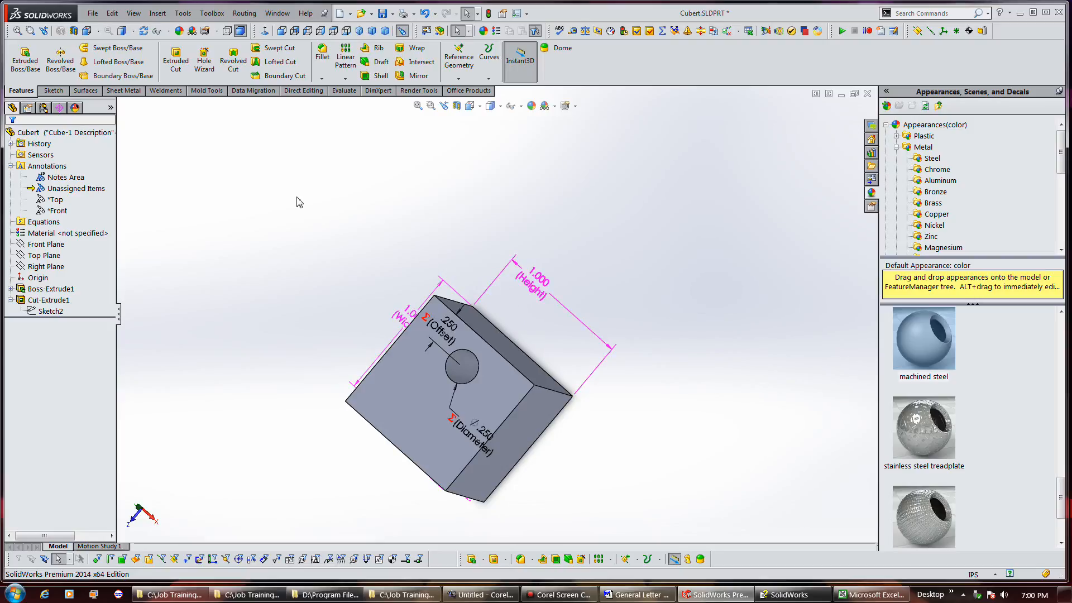
click(44, 107)
click(72, 179)
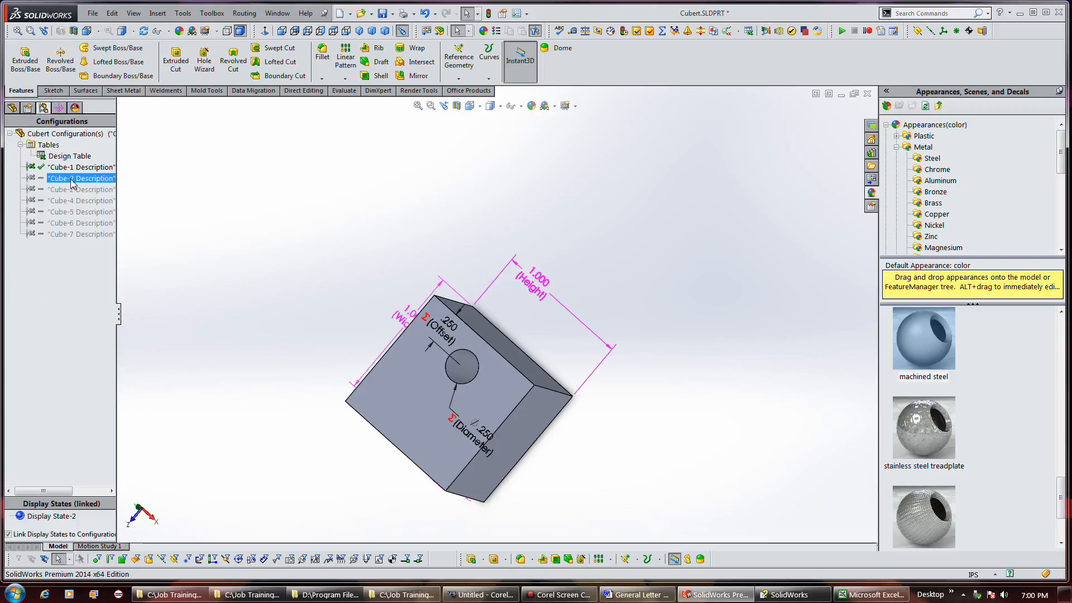
double_click(71, 180)
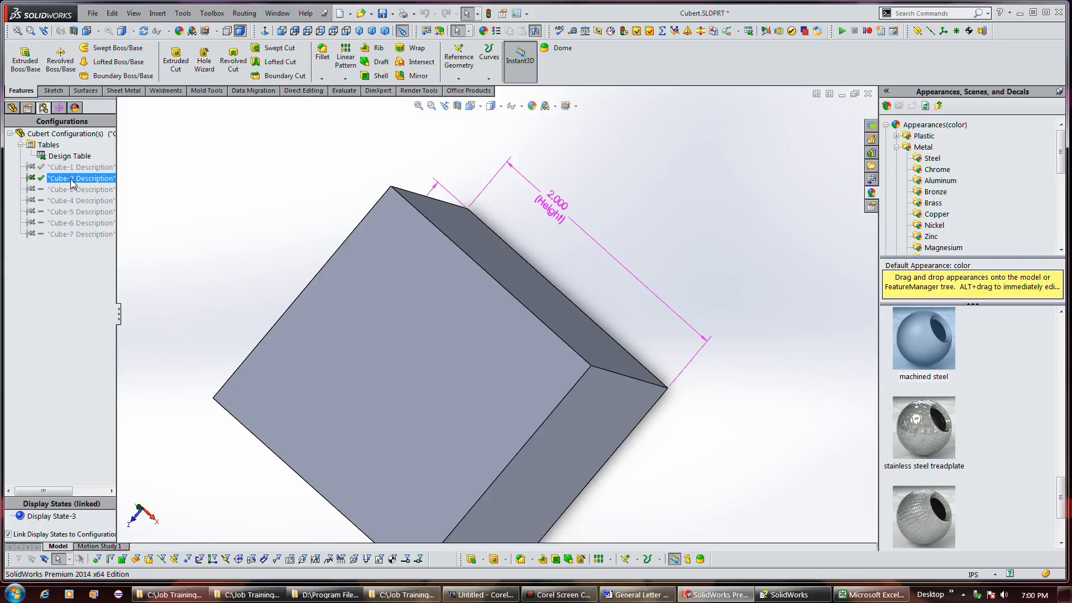
click(69, 190)
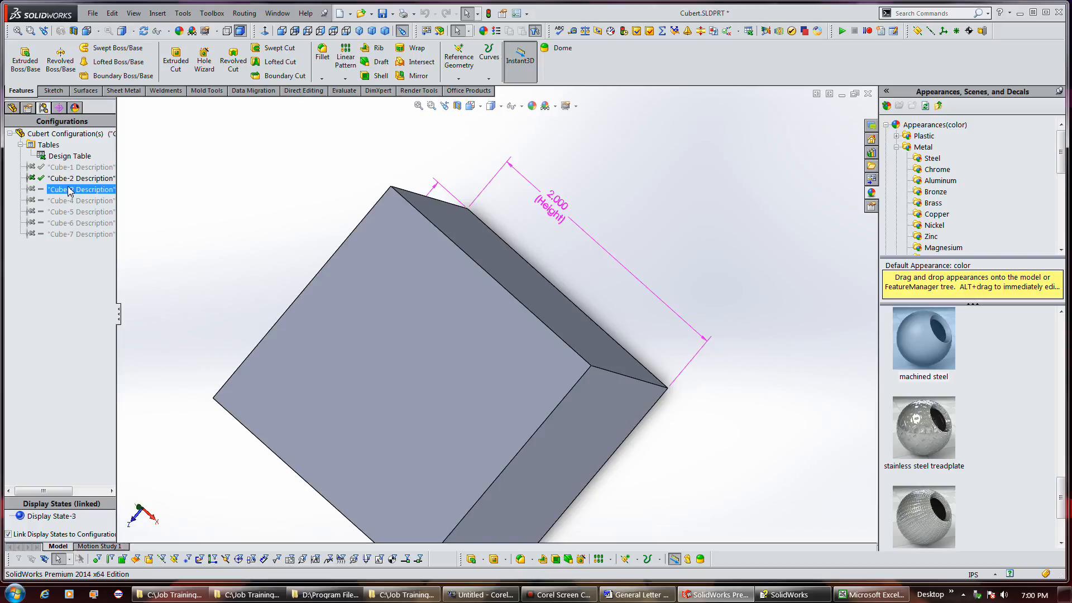
middle_drag(618, 252, 593, 277)
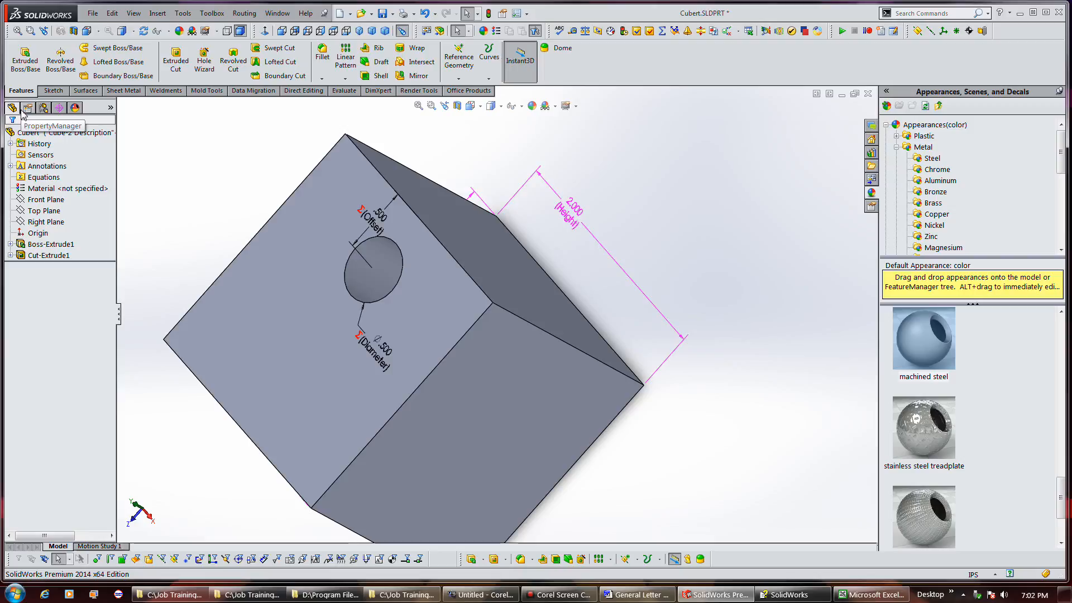
click(43, 107)
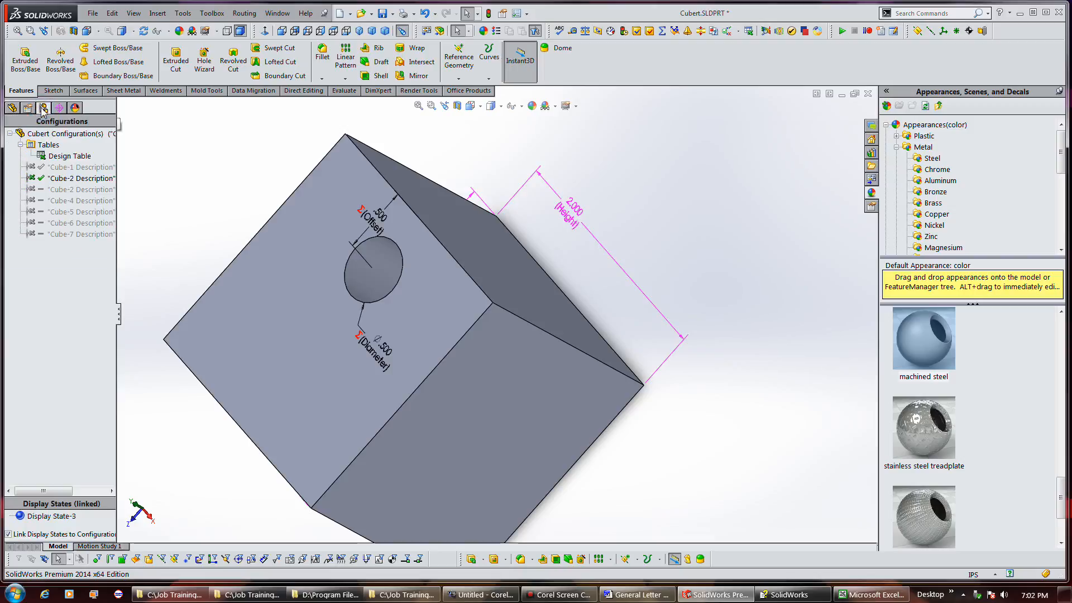
right_click(60, 137)
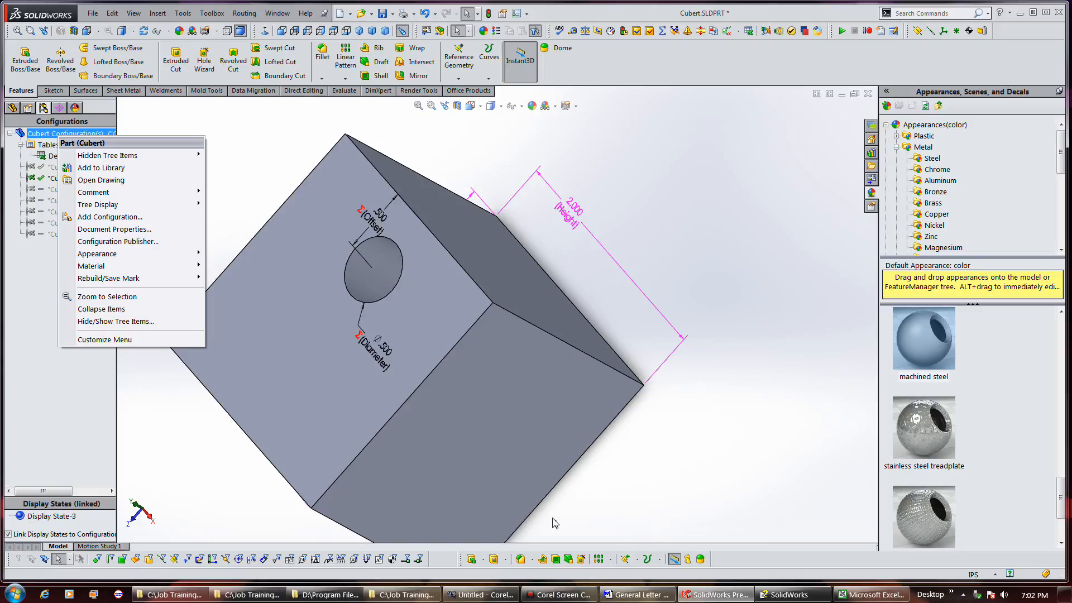
key(Escape)
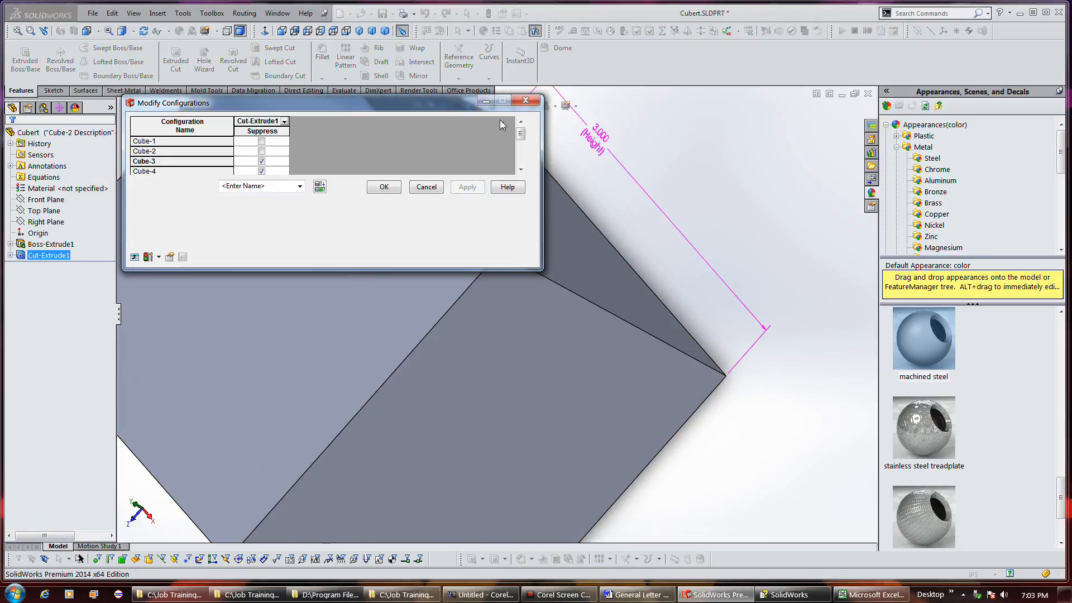
click(525, 100)
- Configure the Cut-Extrude1 feature to be unsuppressed in configurations Cube-3 through Cube-7, and apply the change
click(49, 258)
right_click(49, 258)
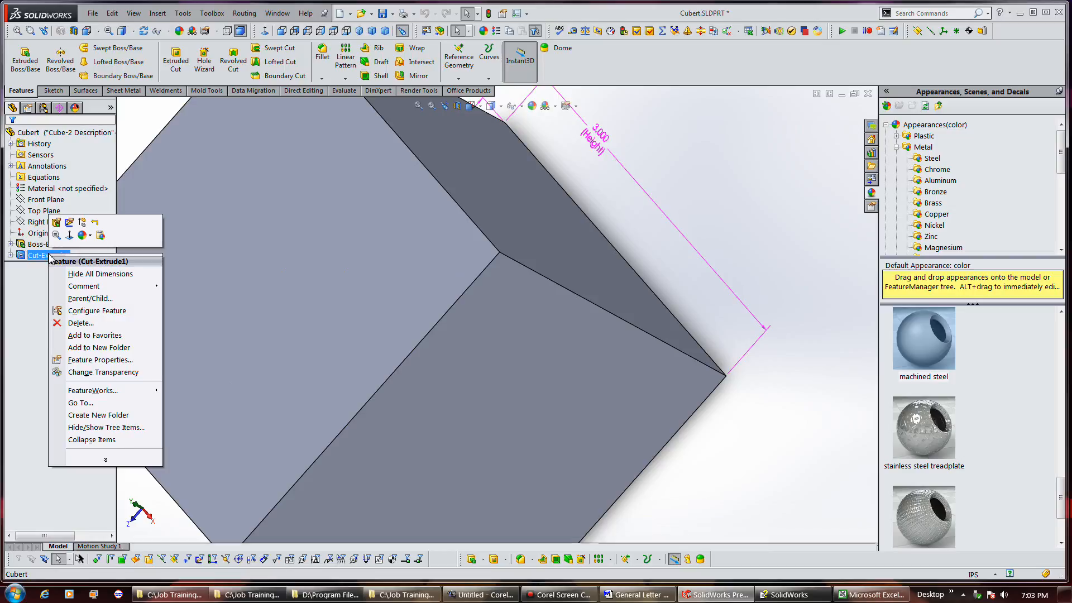
click(99, 311)
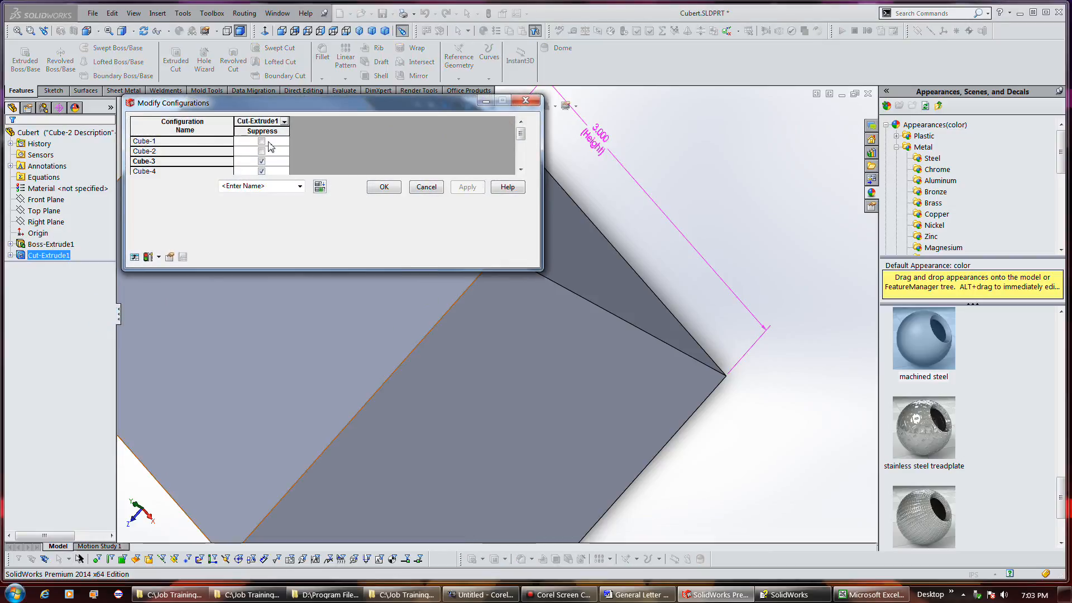
click(261, 163)
click(261, 172)
click(261, 173)
click(262, 173)
click(262, 173)
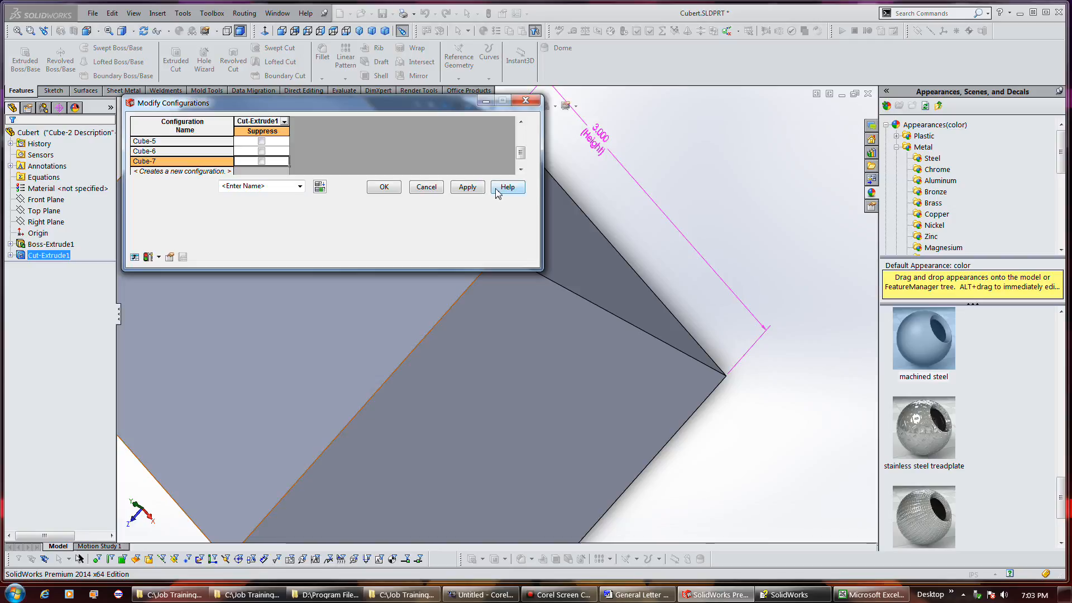
click(467, 187)
click(386, 188)
- Inspect the hole on the current cube, and activate the Cube-7 configuration to examine its Offset and Diameter dimensions
scroll(605, 281, up, 2)
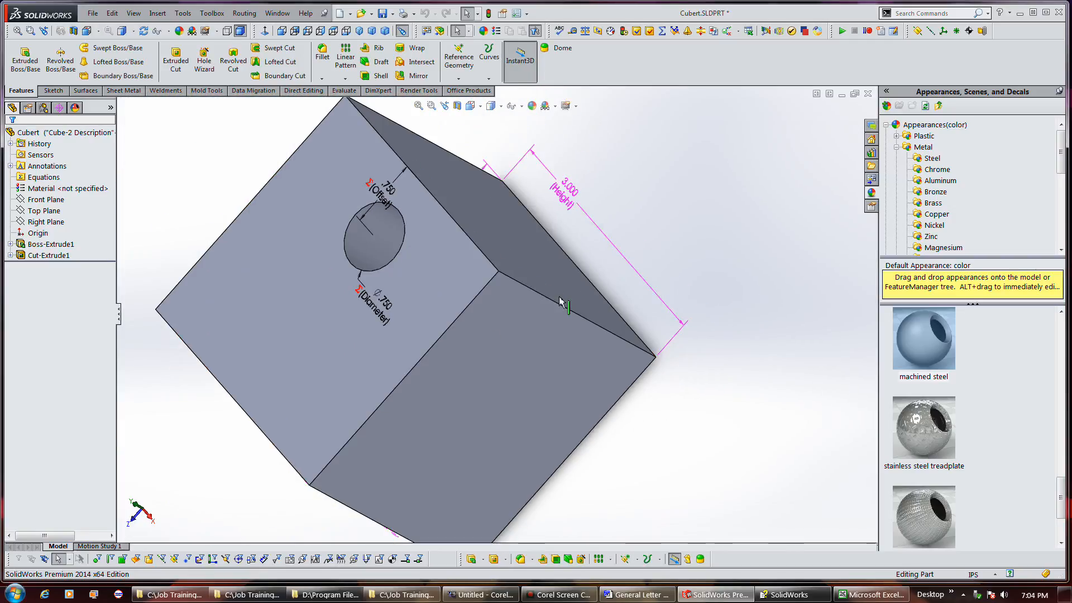
middle_drag(300, 224, 340, 253)
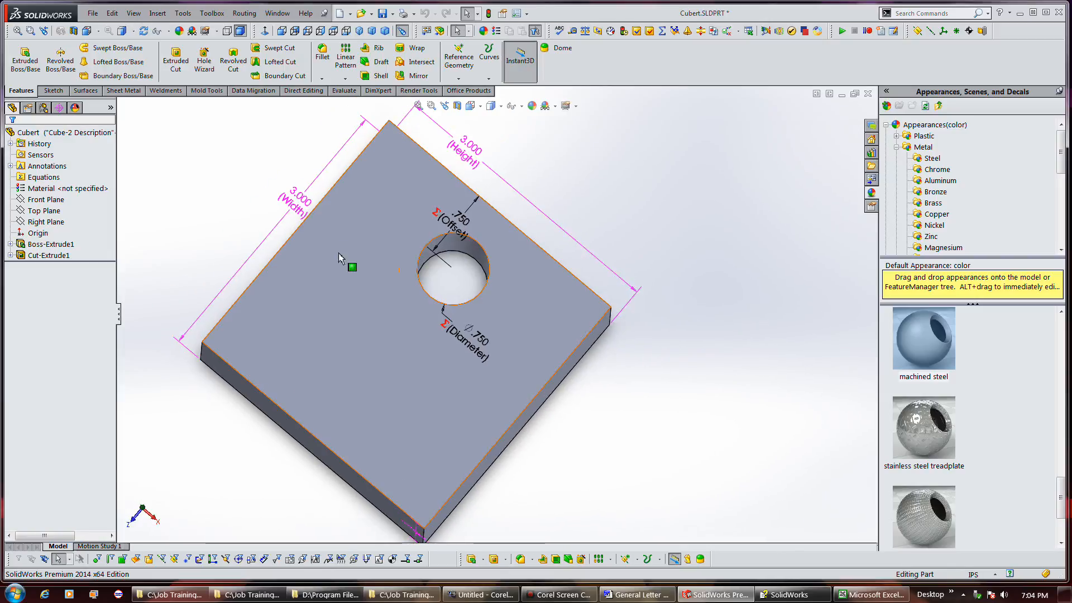
click(44, 108)
double_click(65, 234)
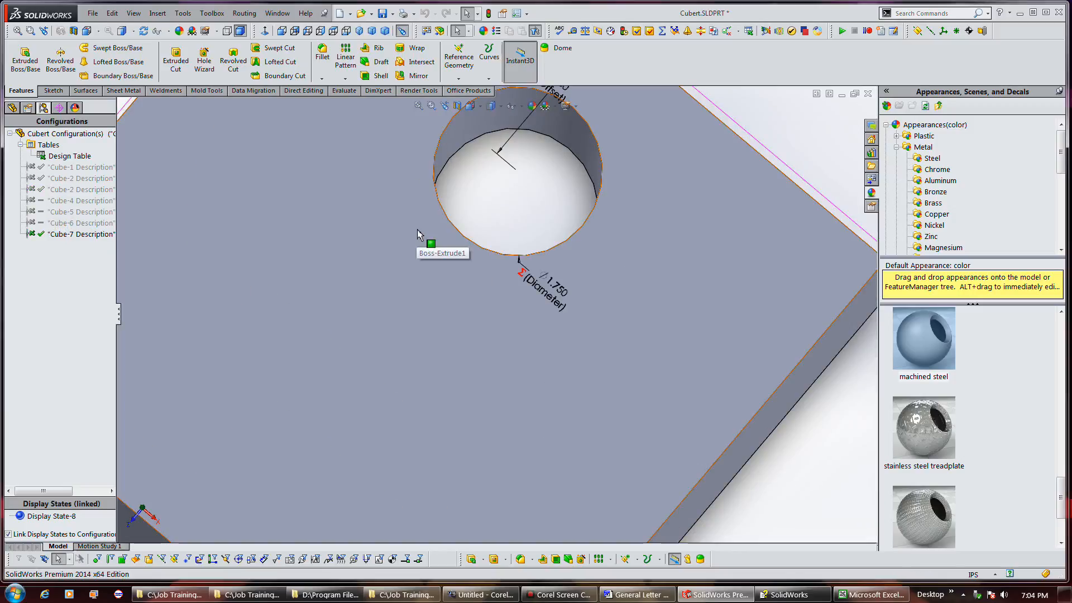
click(479, 208)
scroll(479, 209, up, 3)
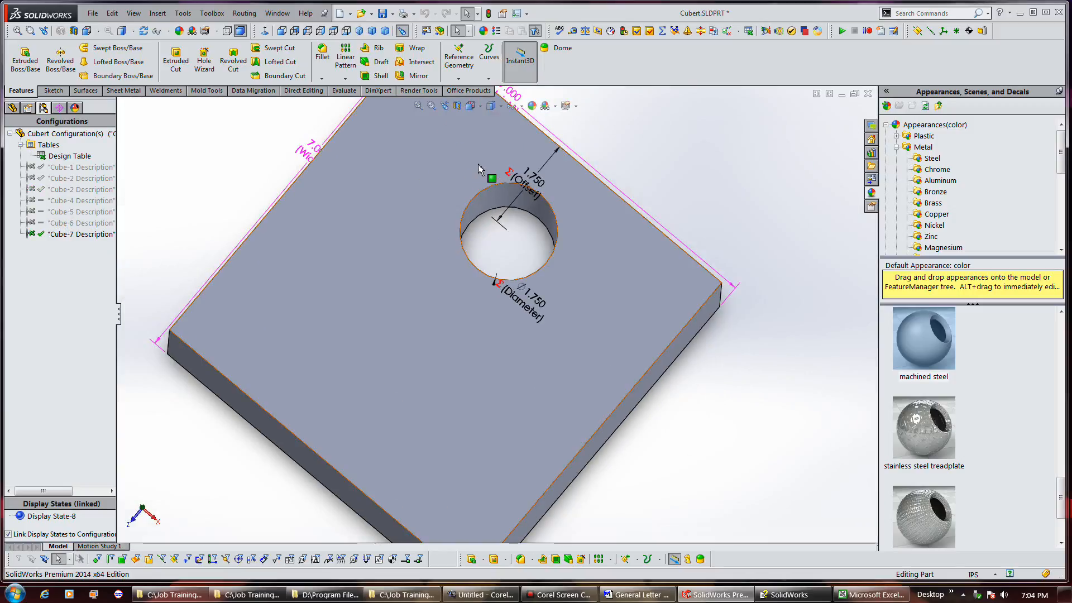
scroll(478, 172, up, 2)
mouse_move(626, 297)
middle_down()
mouse_move(616, 298)
mouse_move(627, 290)
middle_up()
- Activate the Cube-5, Cube-2, Cube-1 and Cube-3 configurations in turn to compare how the hole scales, and return to Cube-5
click(91, 223)
double_click(91, 210)
double_click(87, 178)
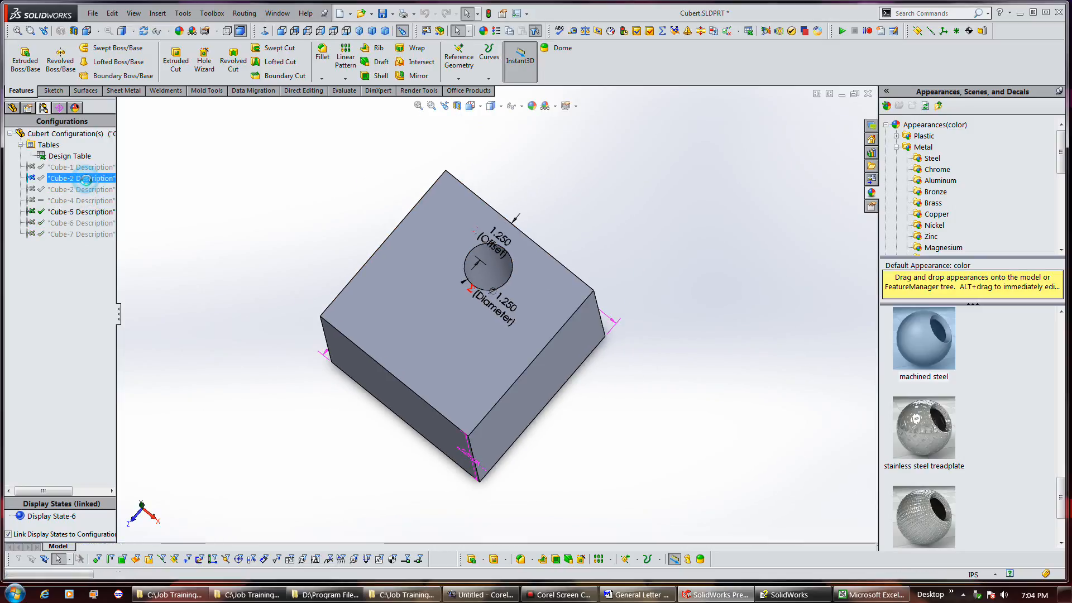
double_click(87, 168)
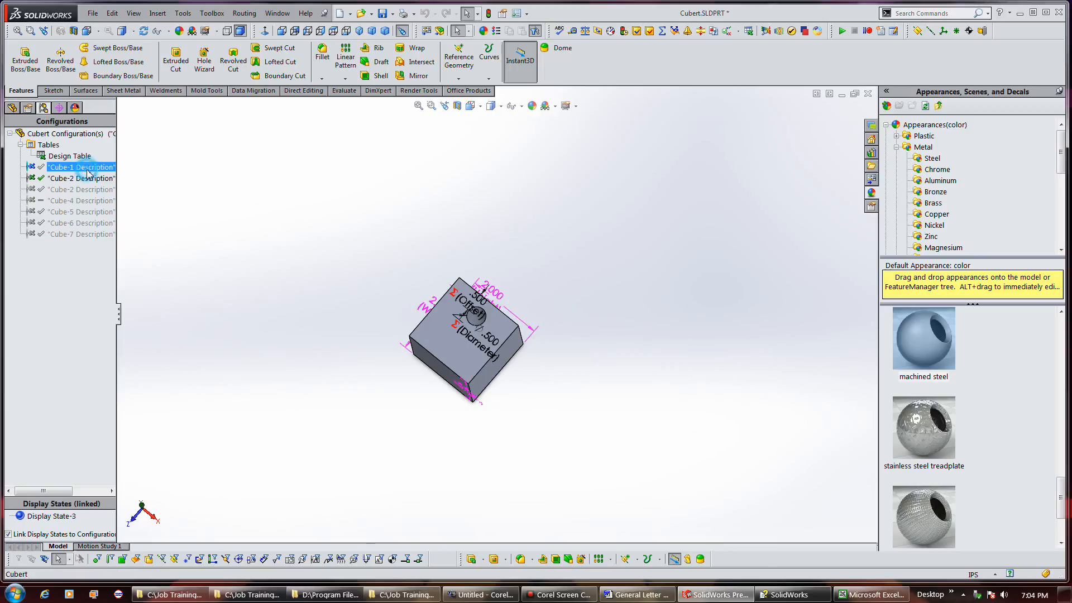
click(90, 180)
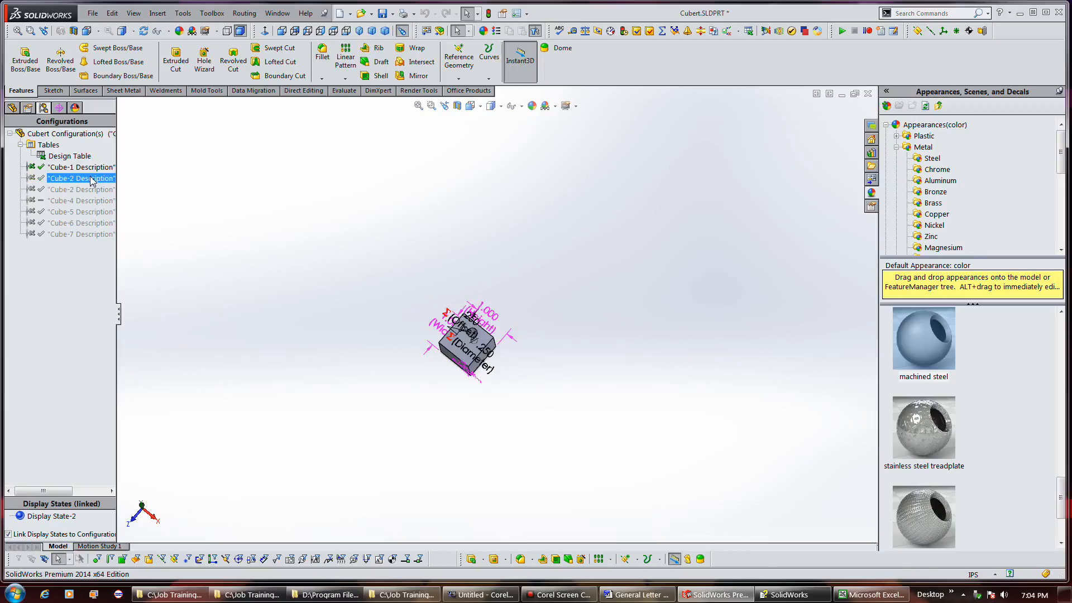
click(91, 190)
double_click(89, 191)
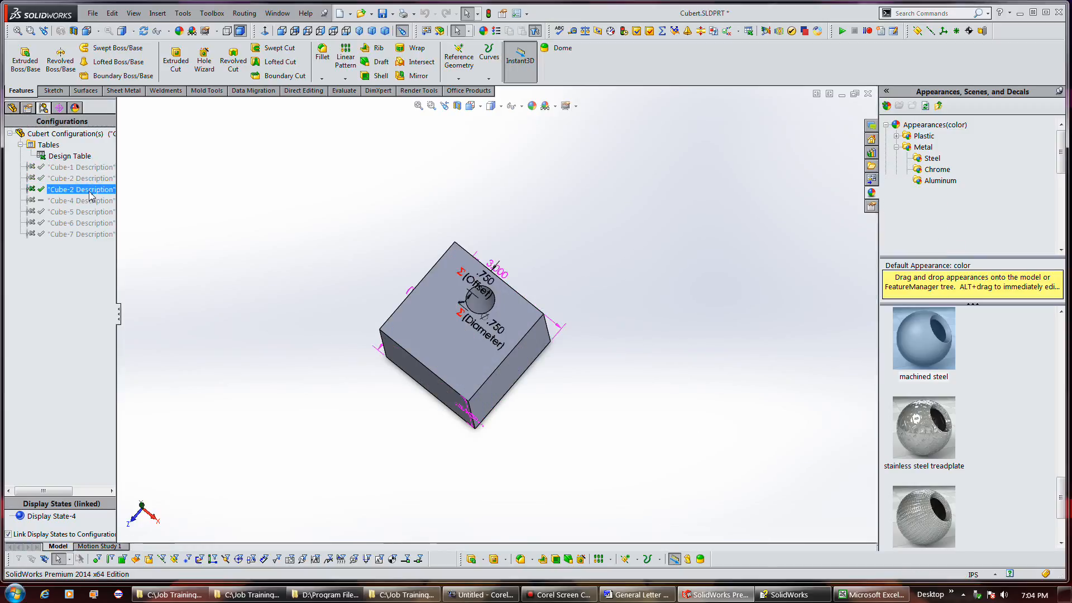
click(85, 211)
double_click(85, 211)
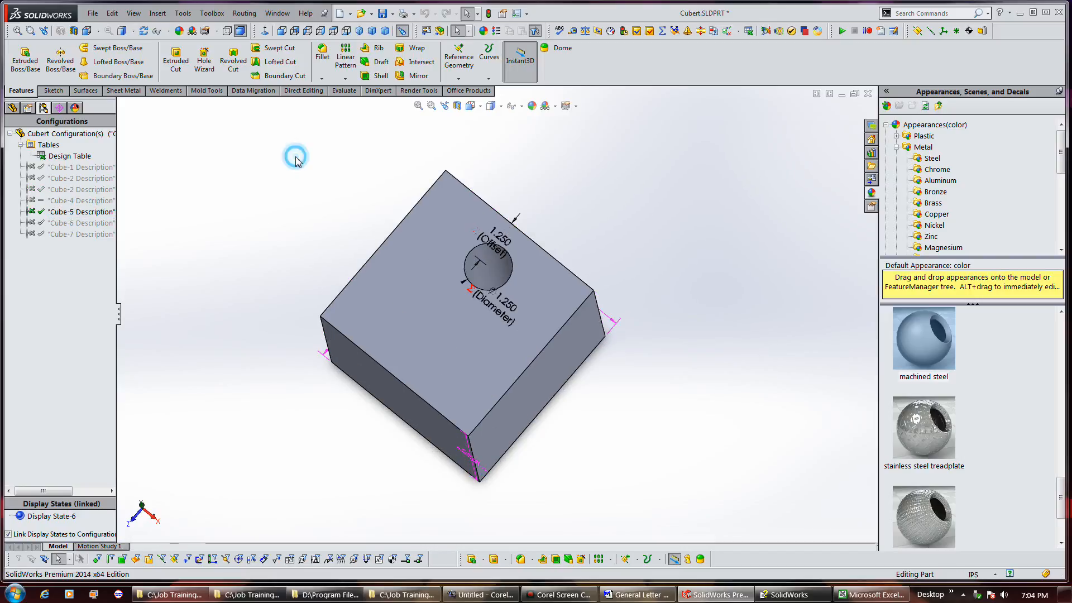
- Hide the dimension names on the model and examine the hole's dimensions from another angle
click(143, 14)
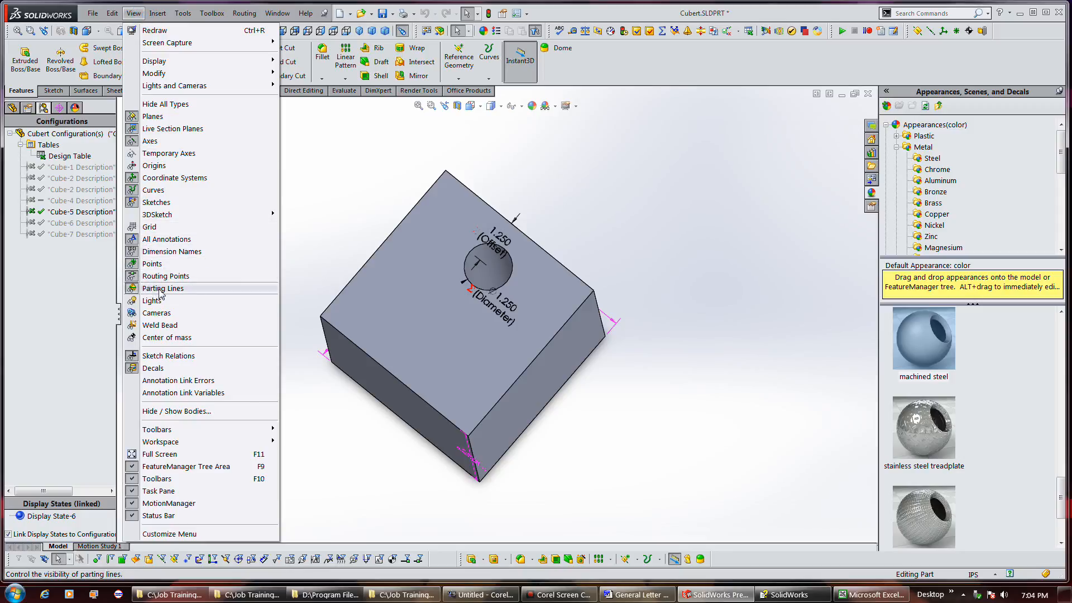
click(184, 252)
middle_drag(315, 238, 307, 271)
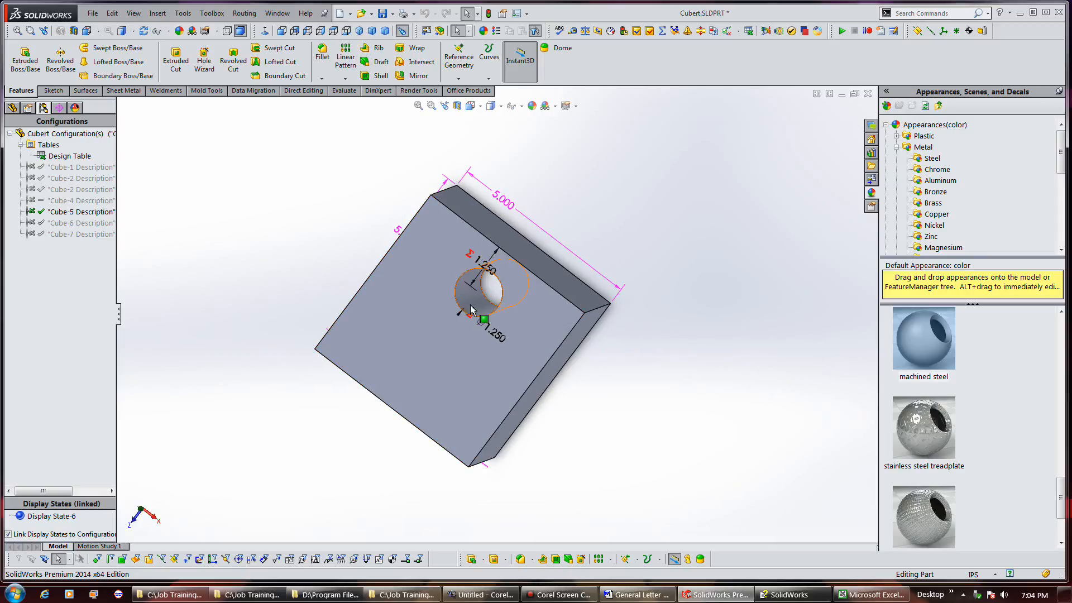
- Turn off the display of feature dimensions for the part and view the cube without them
click(12, 107)
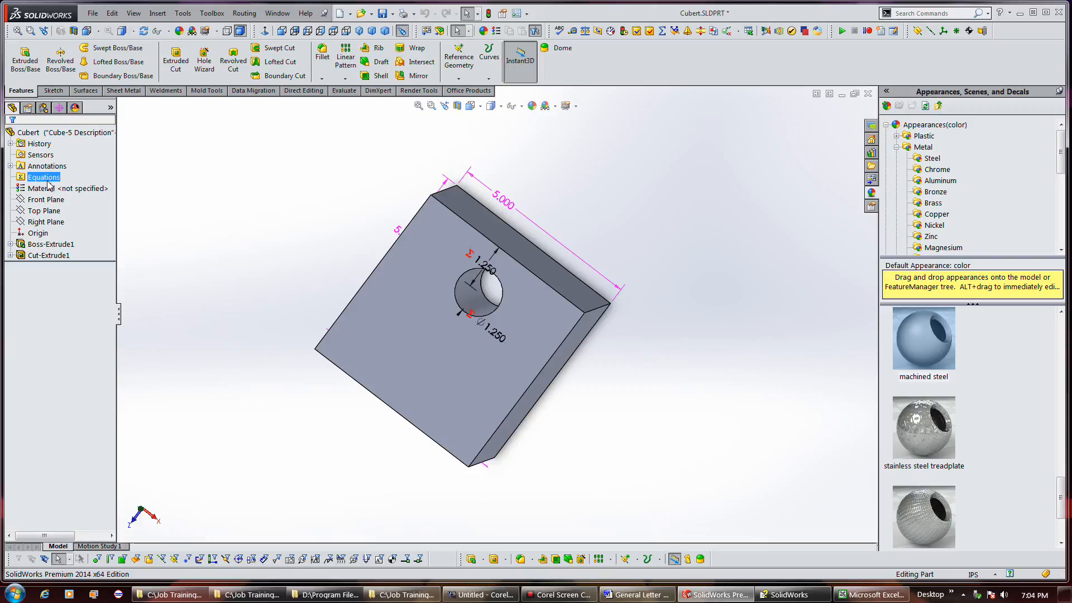
right_click(47, 167)
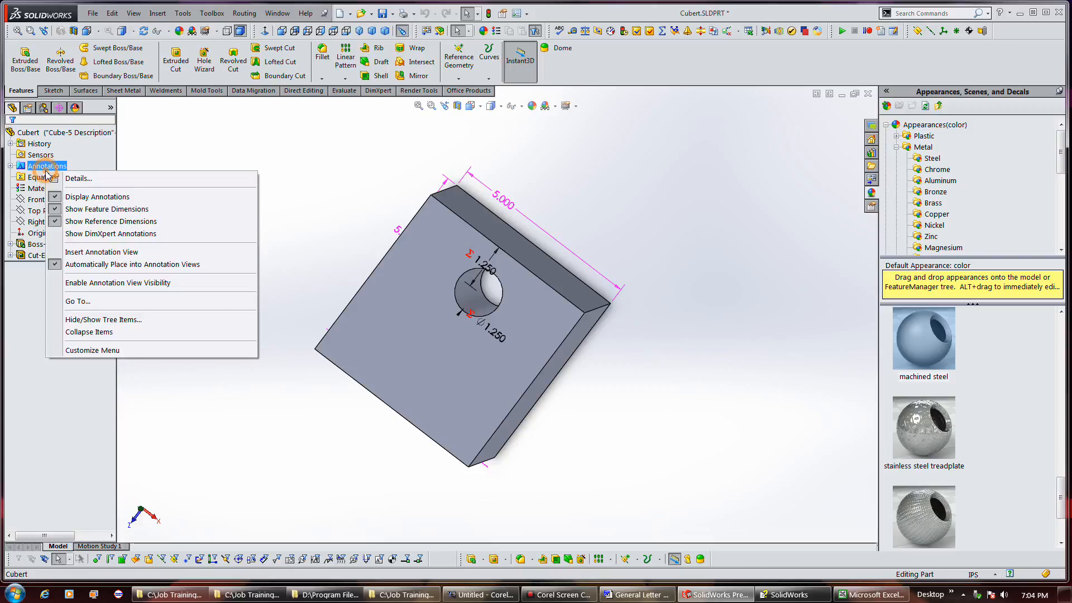
click(82, 210)
middle_drag(334, 257, 342, 192)
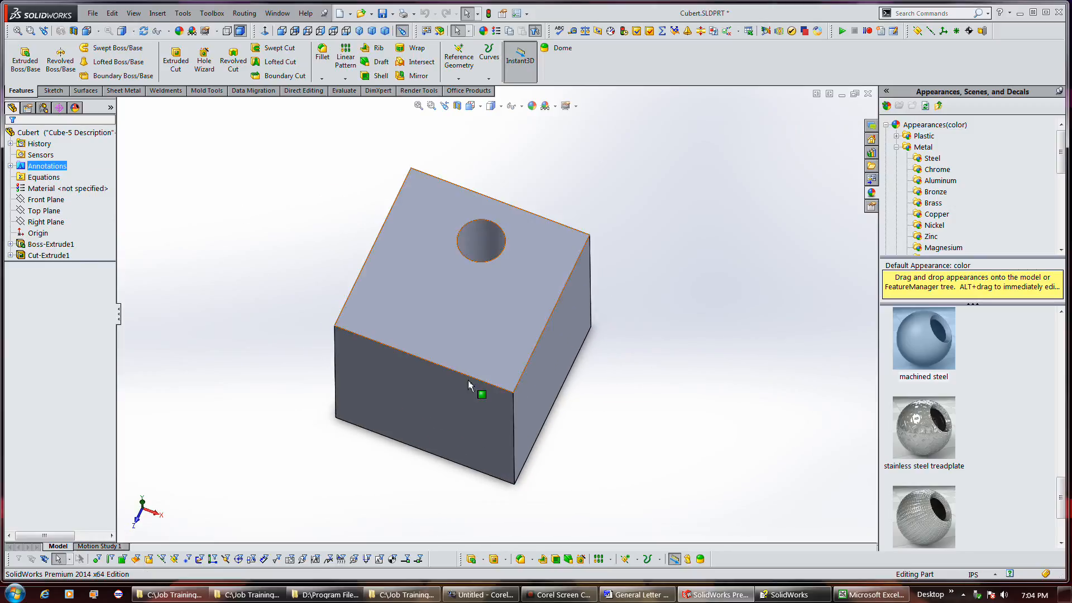